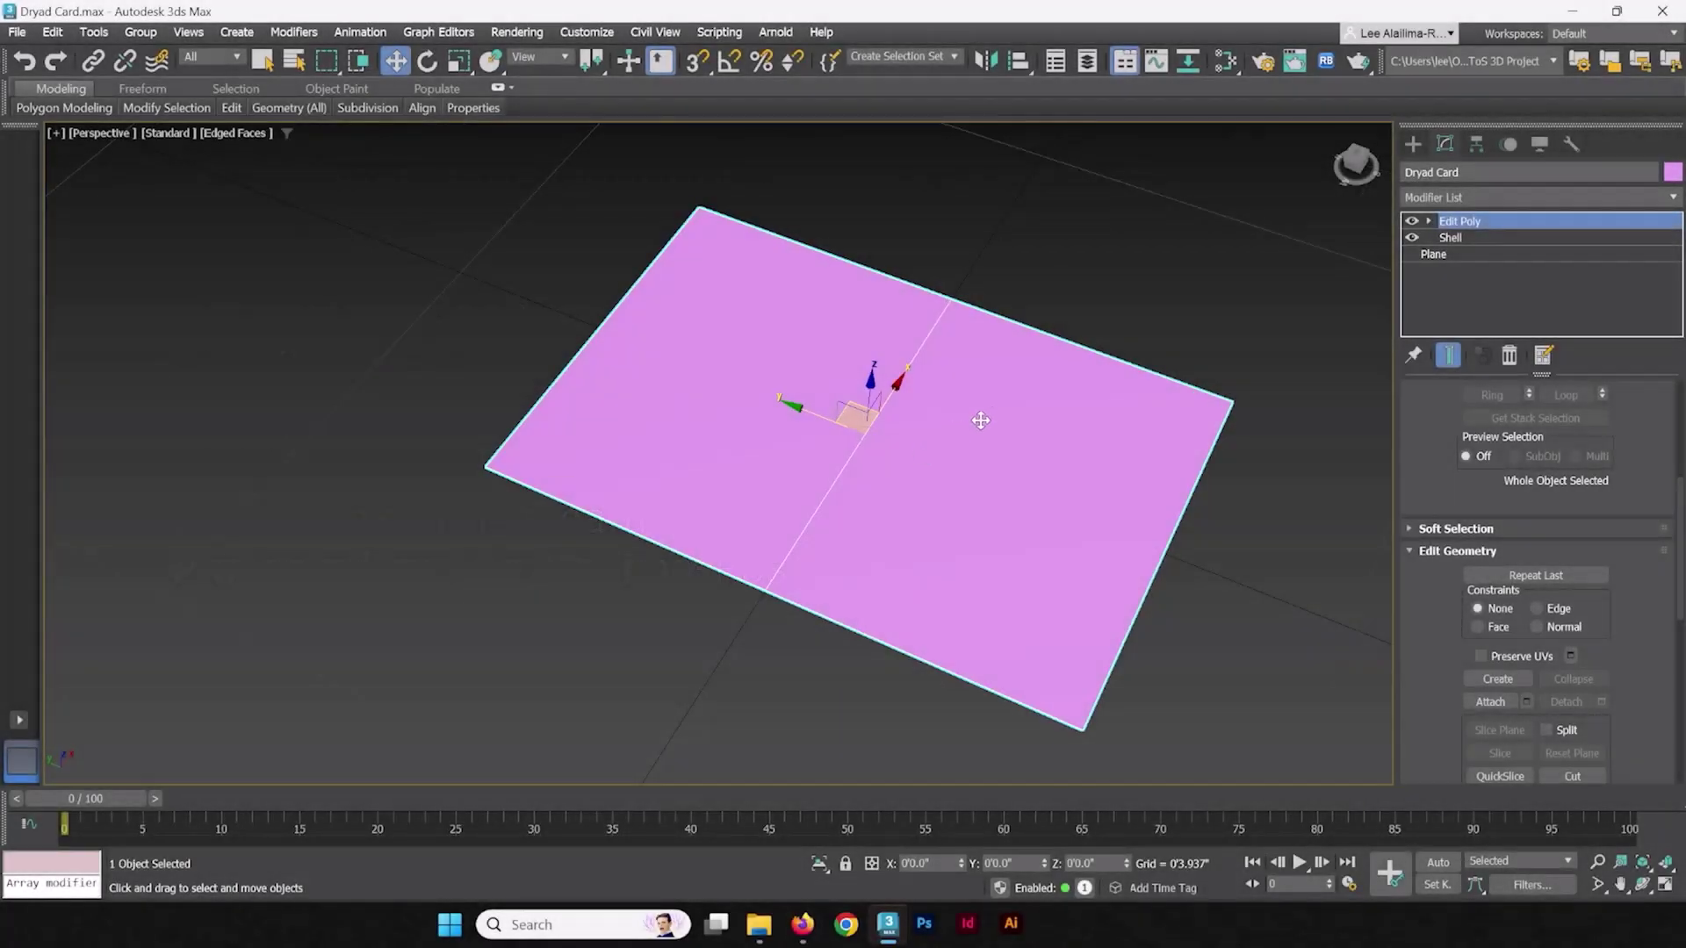
# Step: Pan and zoom the viewport so the pink card sits on the right
pyautogui.moveTo(989, 417); pyautogui.dragTo(932, 479, button='middle')
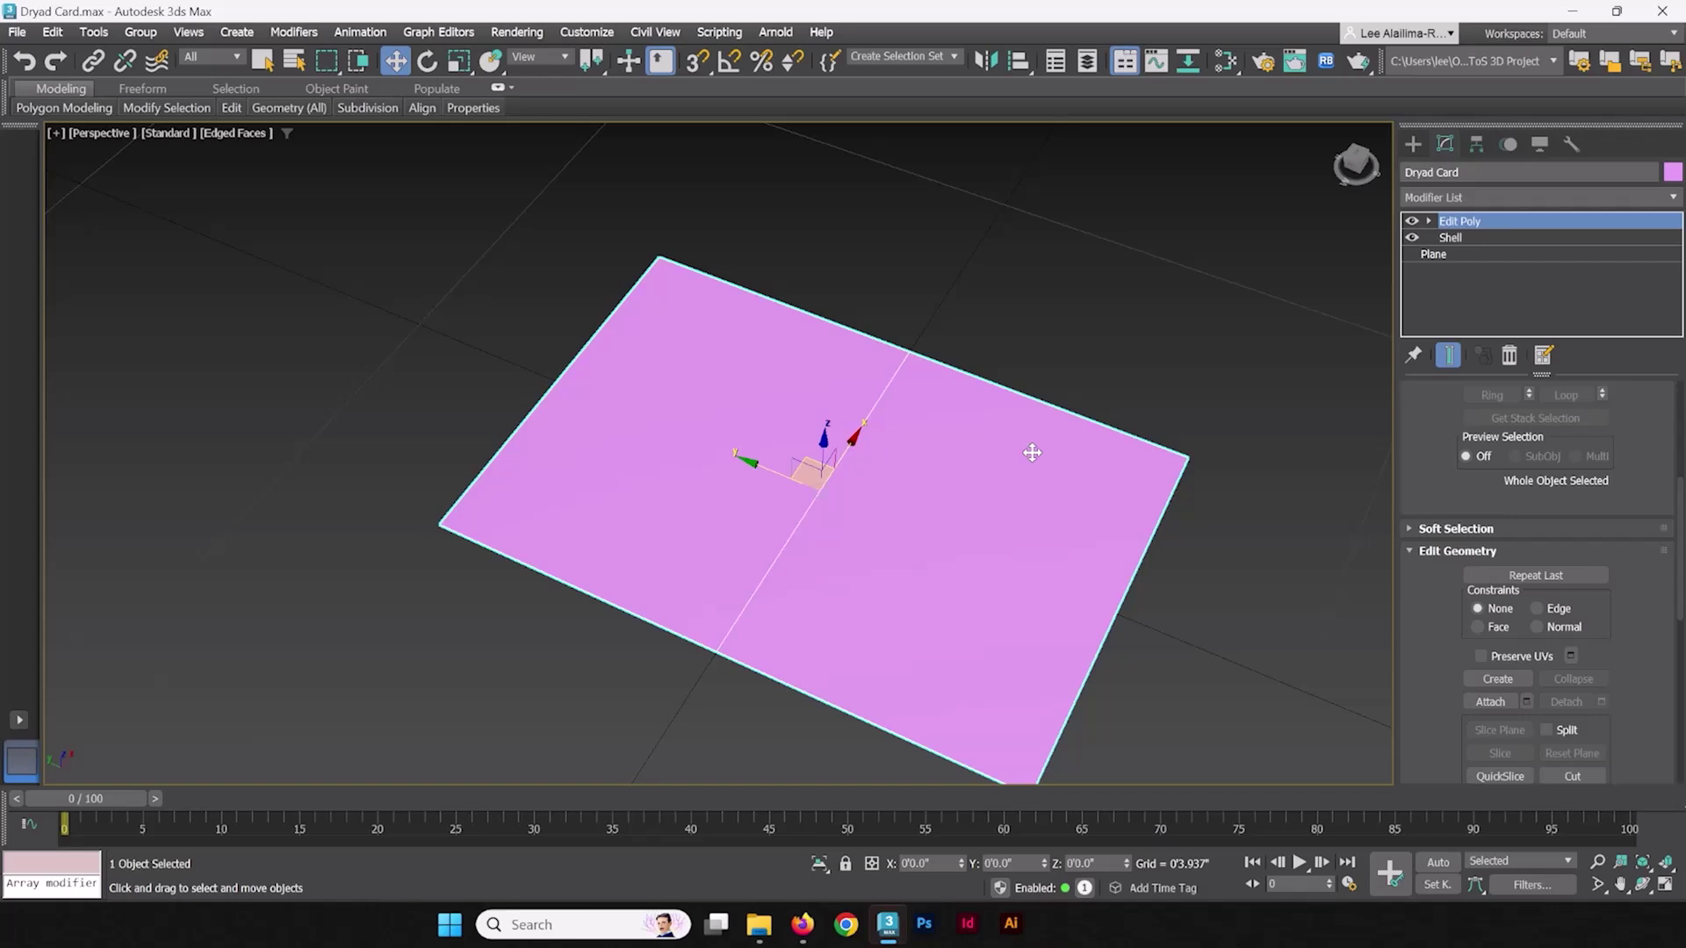
pyautogui.scroll(5, 1001, 487)
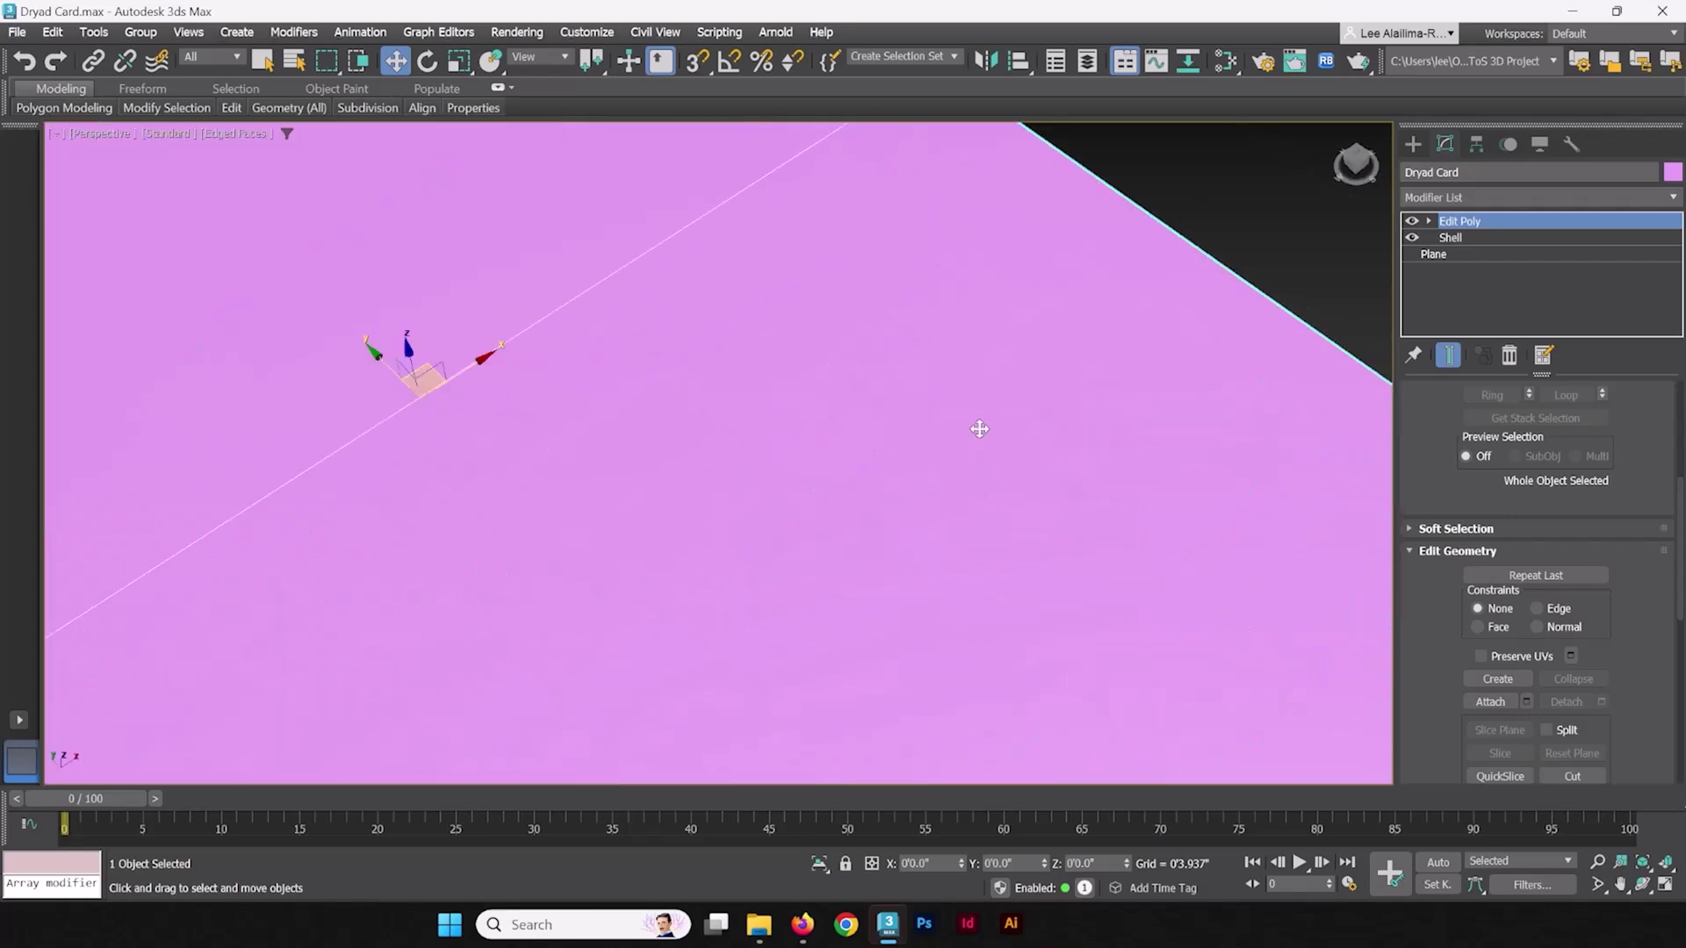
pyautogui.scroll(-10, 940, 434)
pyautogui.scroll(4, 892, 421)
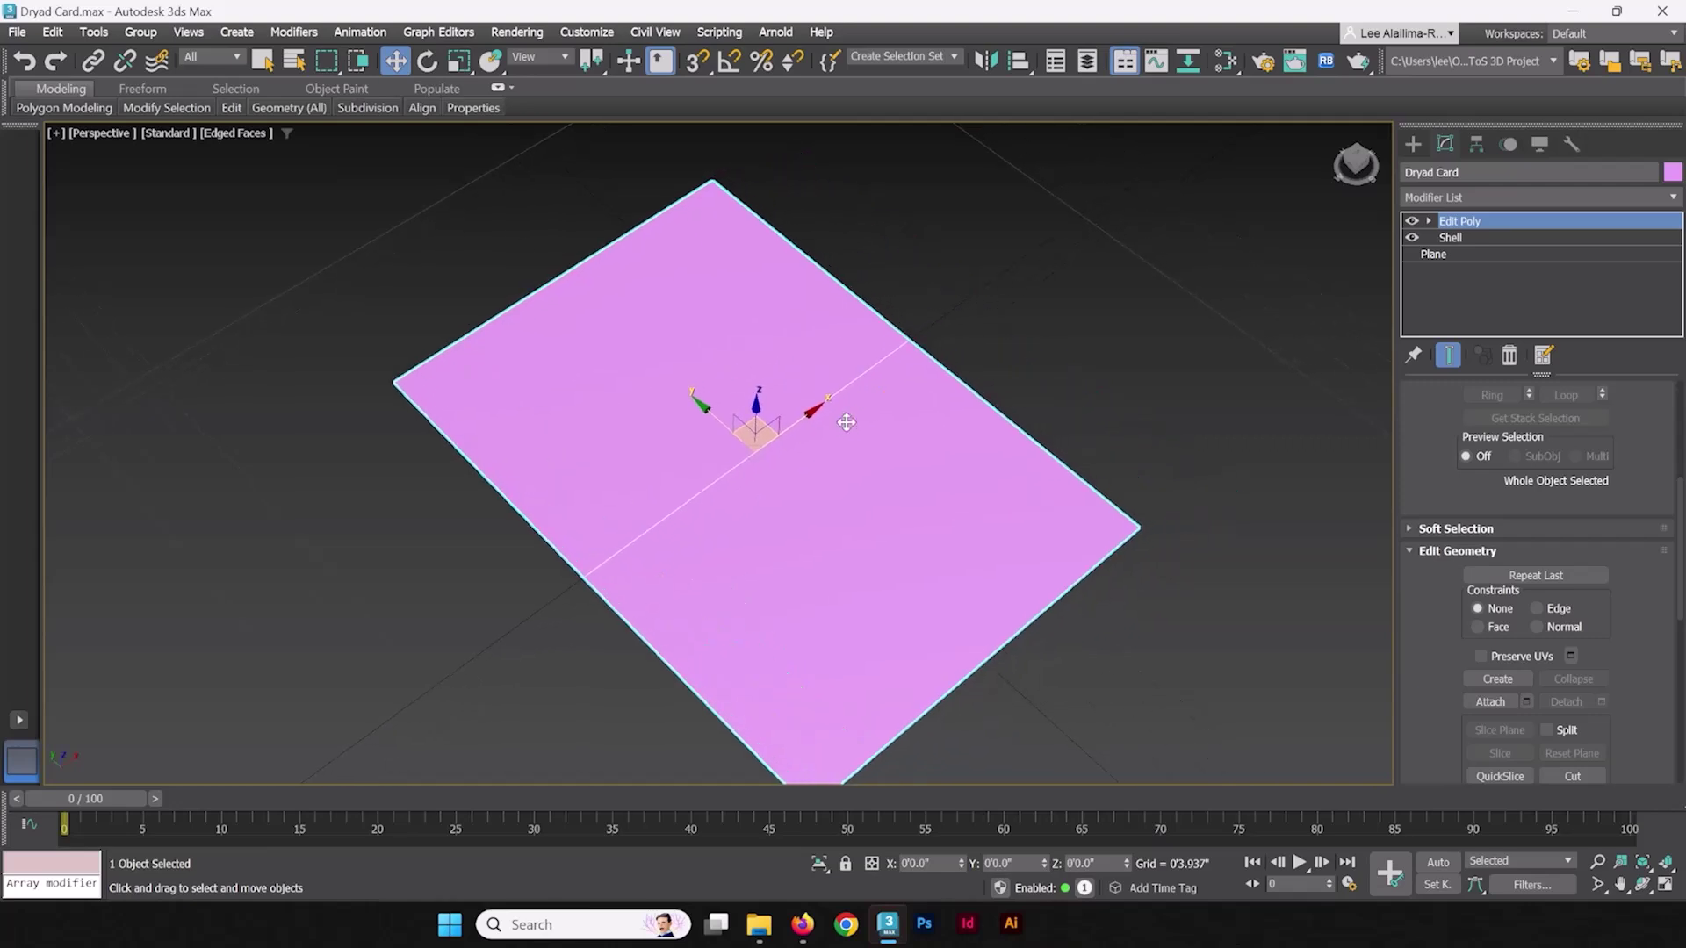
pyautogui.moveTo(846, 413); pyautogui.dragTo(831, 363, button='middle')
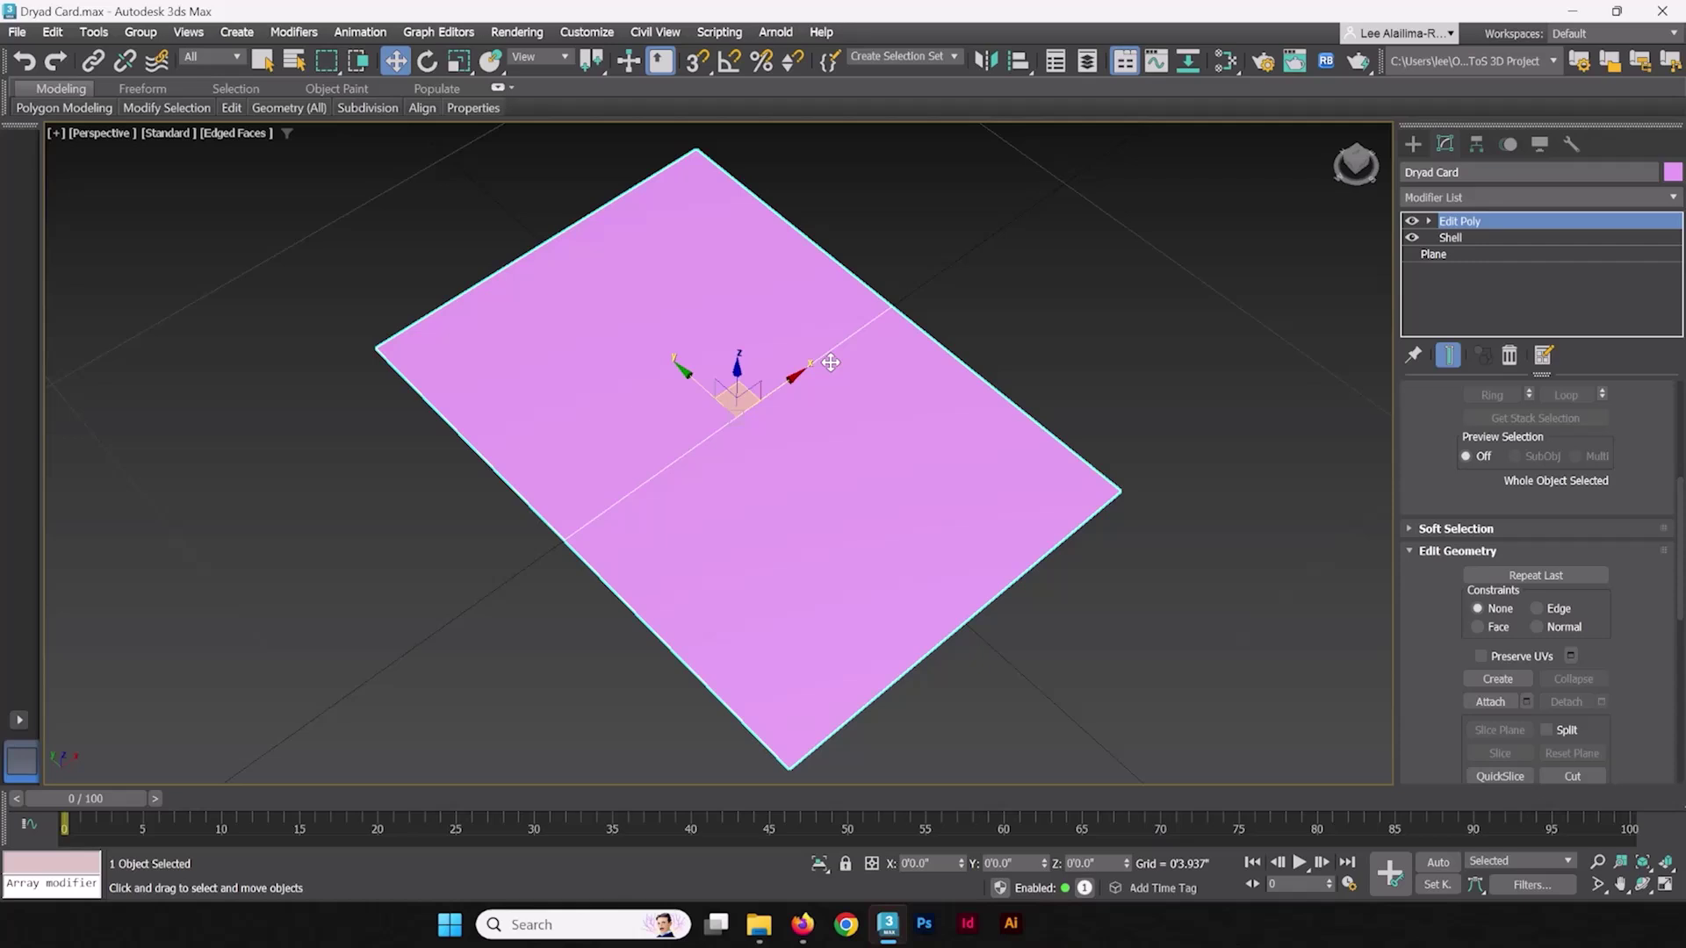
pyautogui.moveTo(919, 357); pyautogui.dragTo(1141, 425, button='middle')
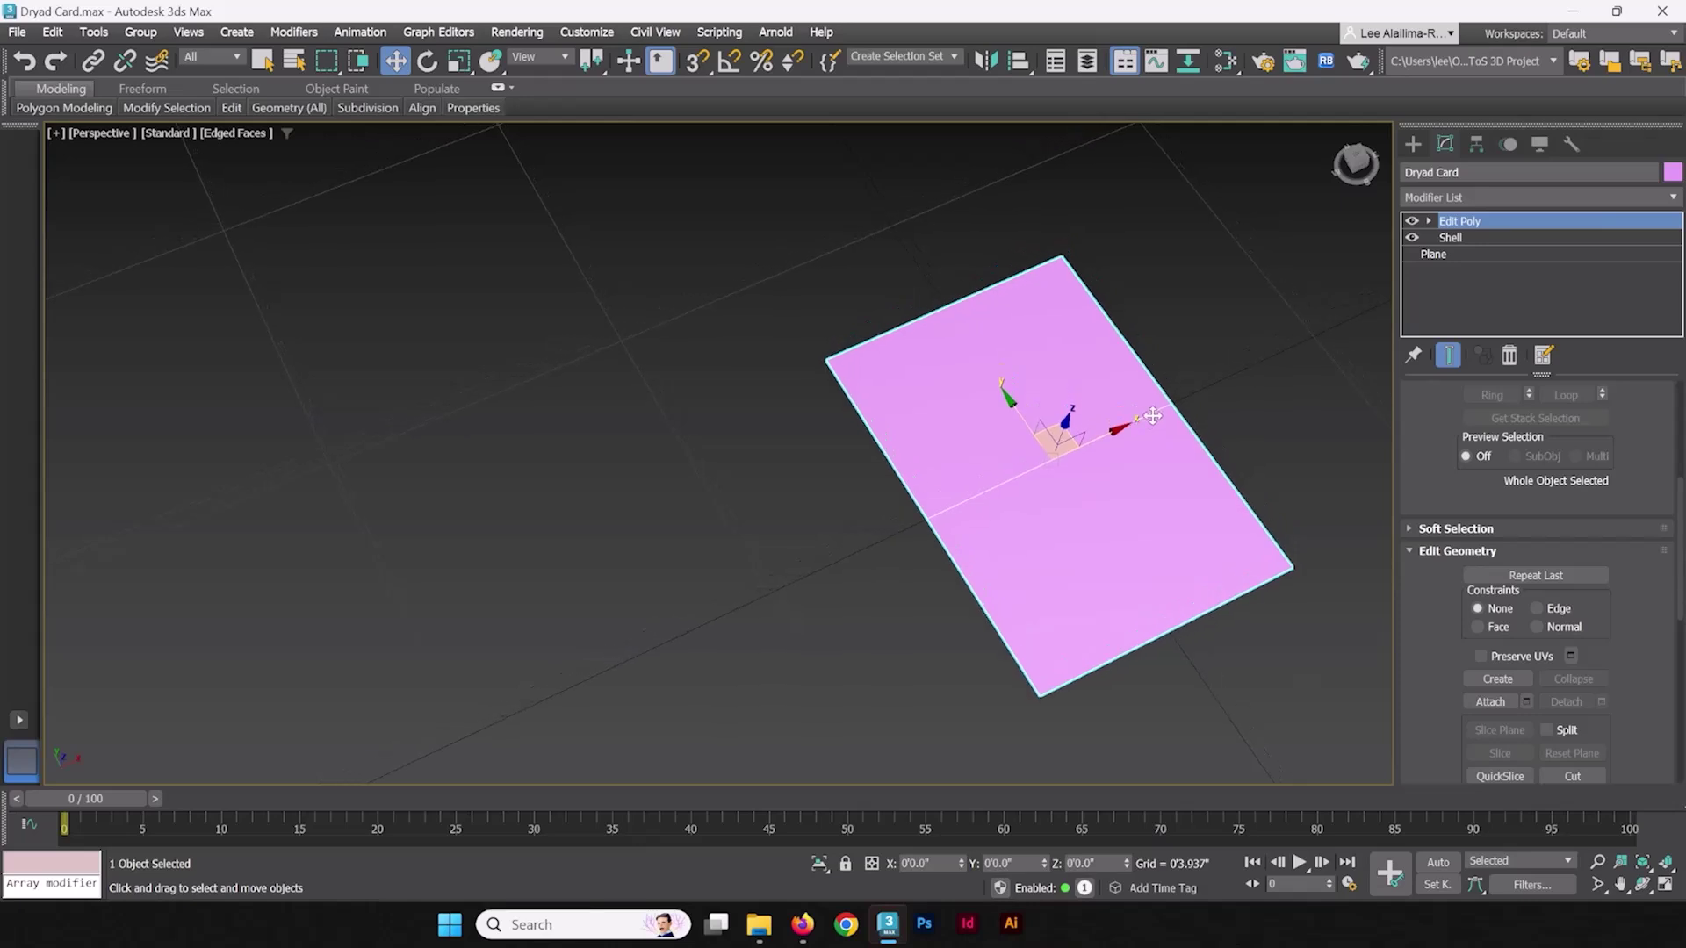
# Step: Open the Slate Material Editor, move it left, enlarge it and scroll its material list
pyautogui.click(1227, 61)
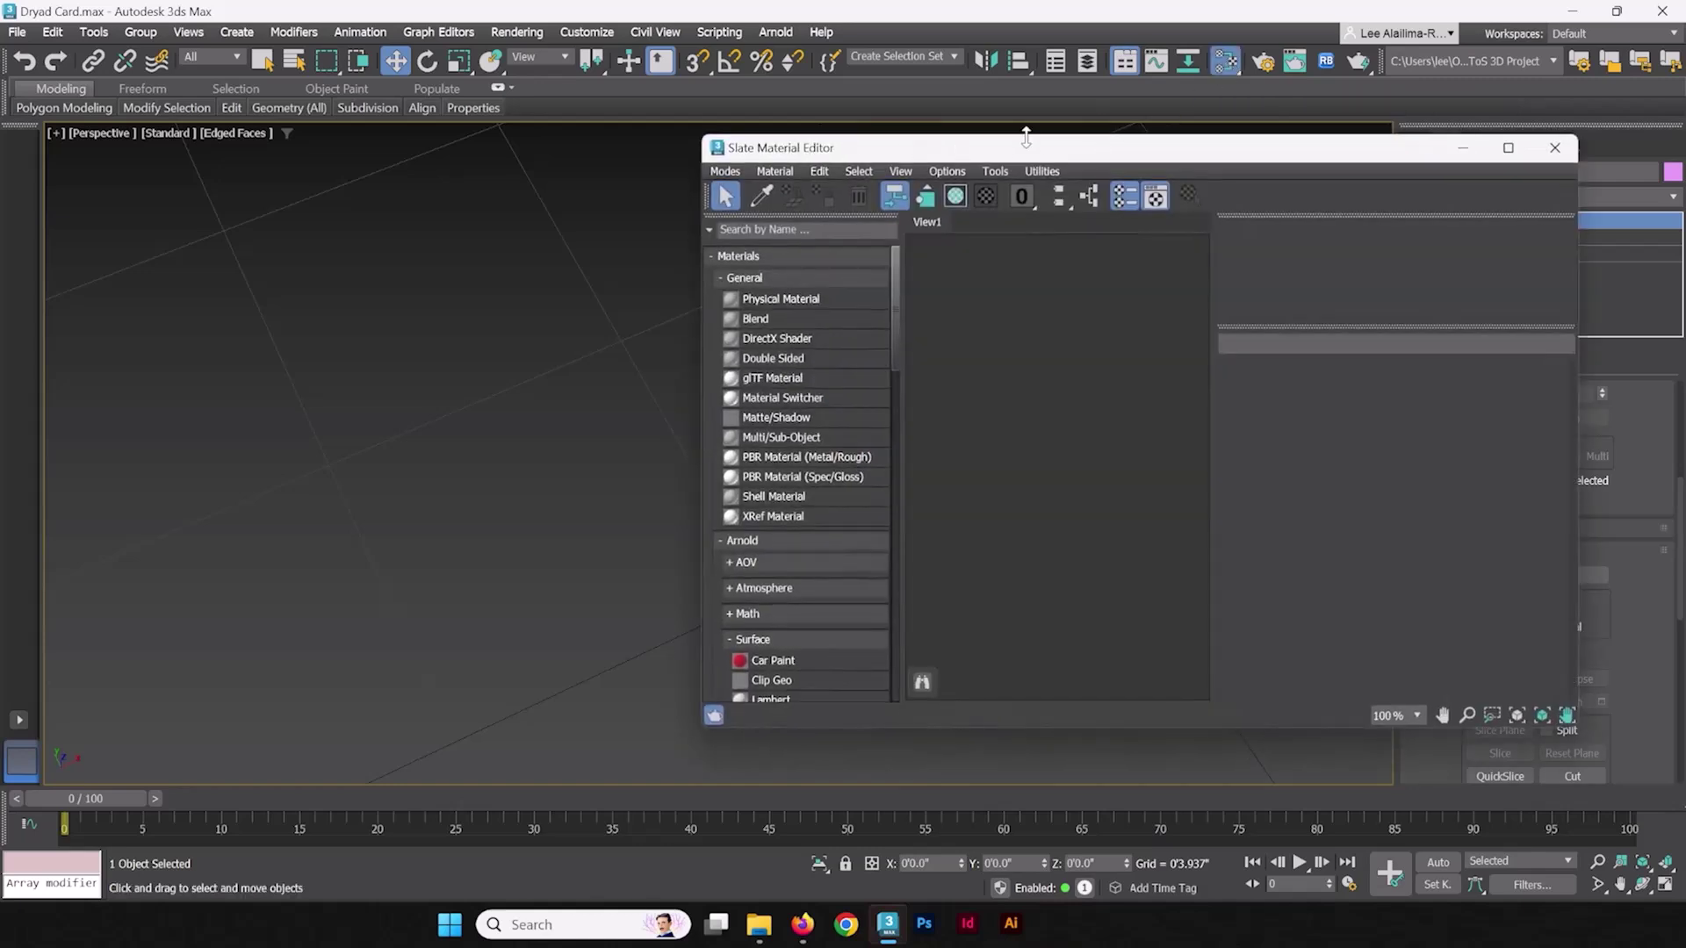
pyautogui.moveTo(1024, 149); pyautogui.dragTo(358, 148)
pyautogui.moveTo(926, 720); pyautogui.dragTo(999, 790)
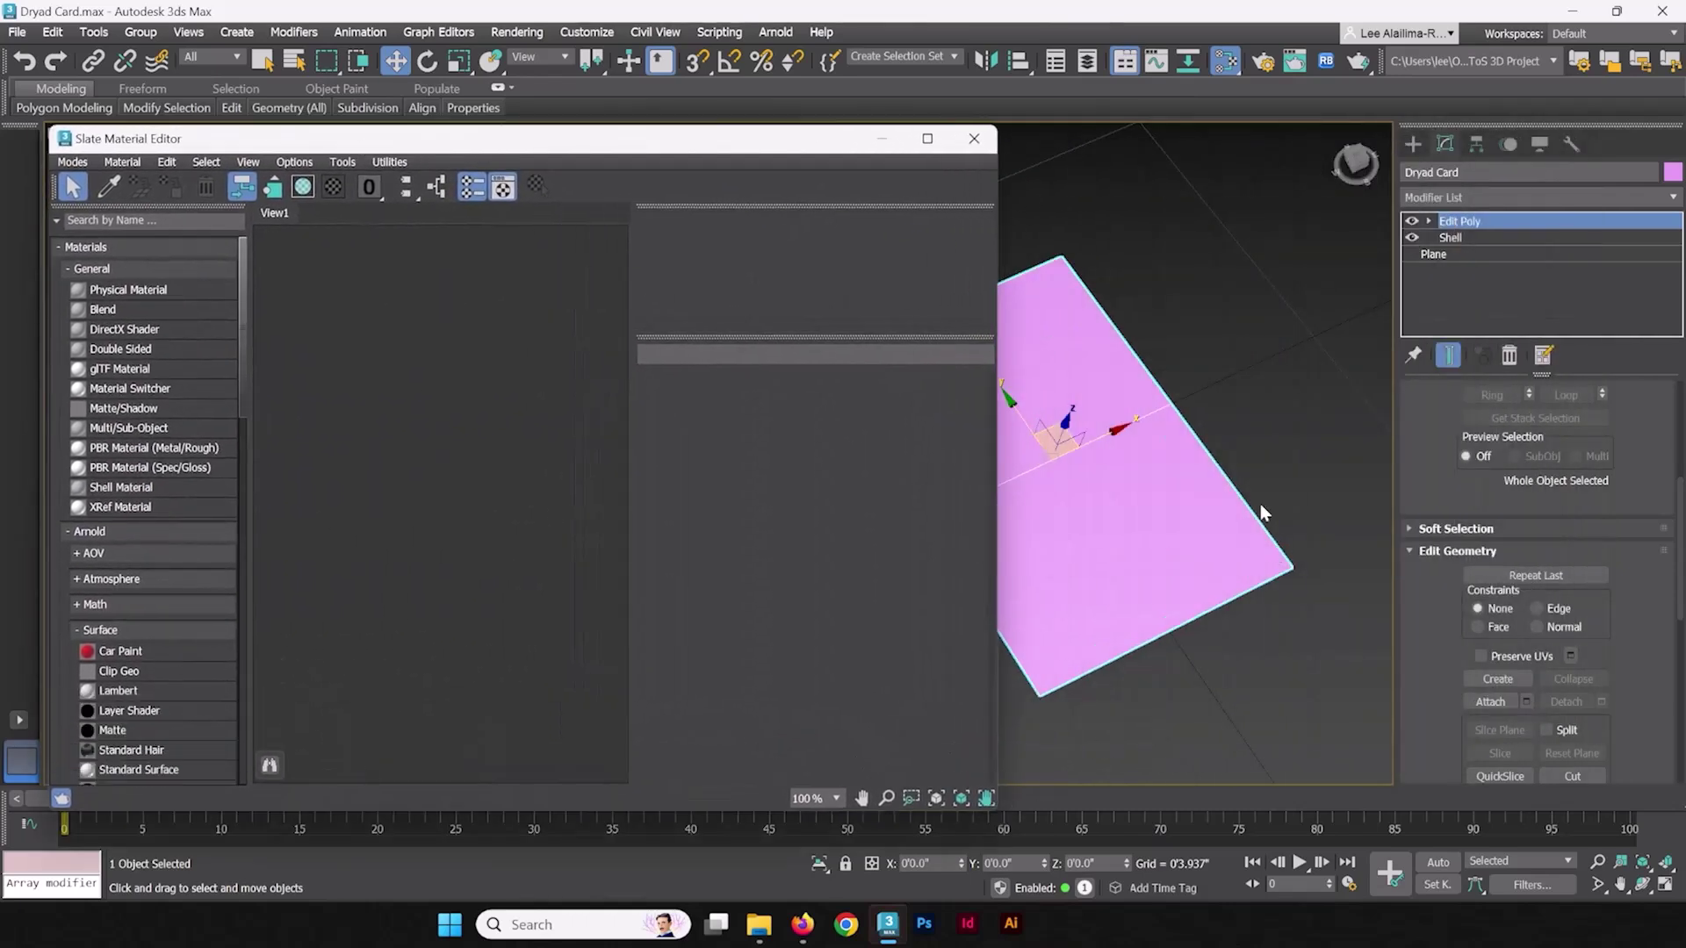
pyautogui.moveTo(1267, 487); pyautogui.dragTo(1386, 488, button='middle')
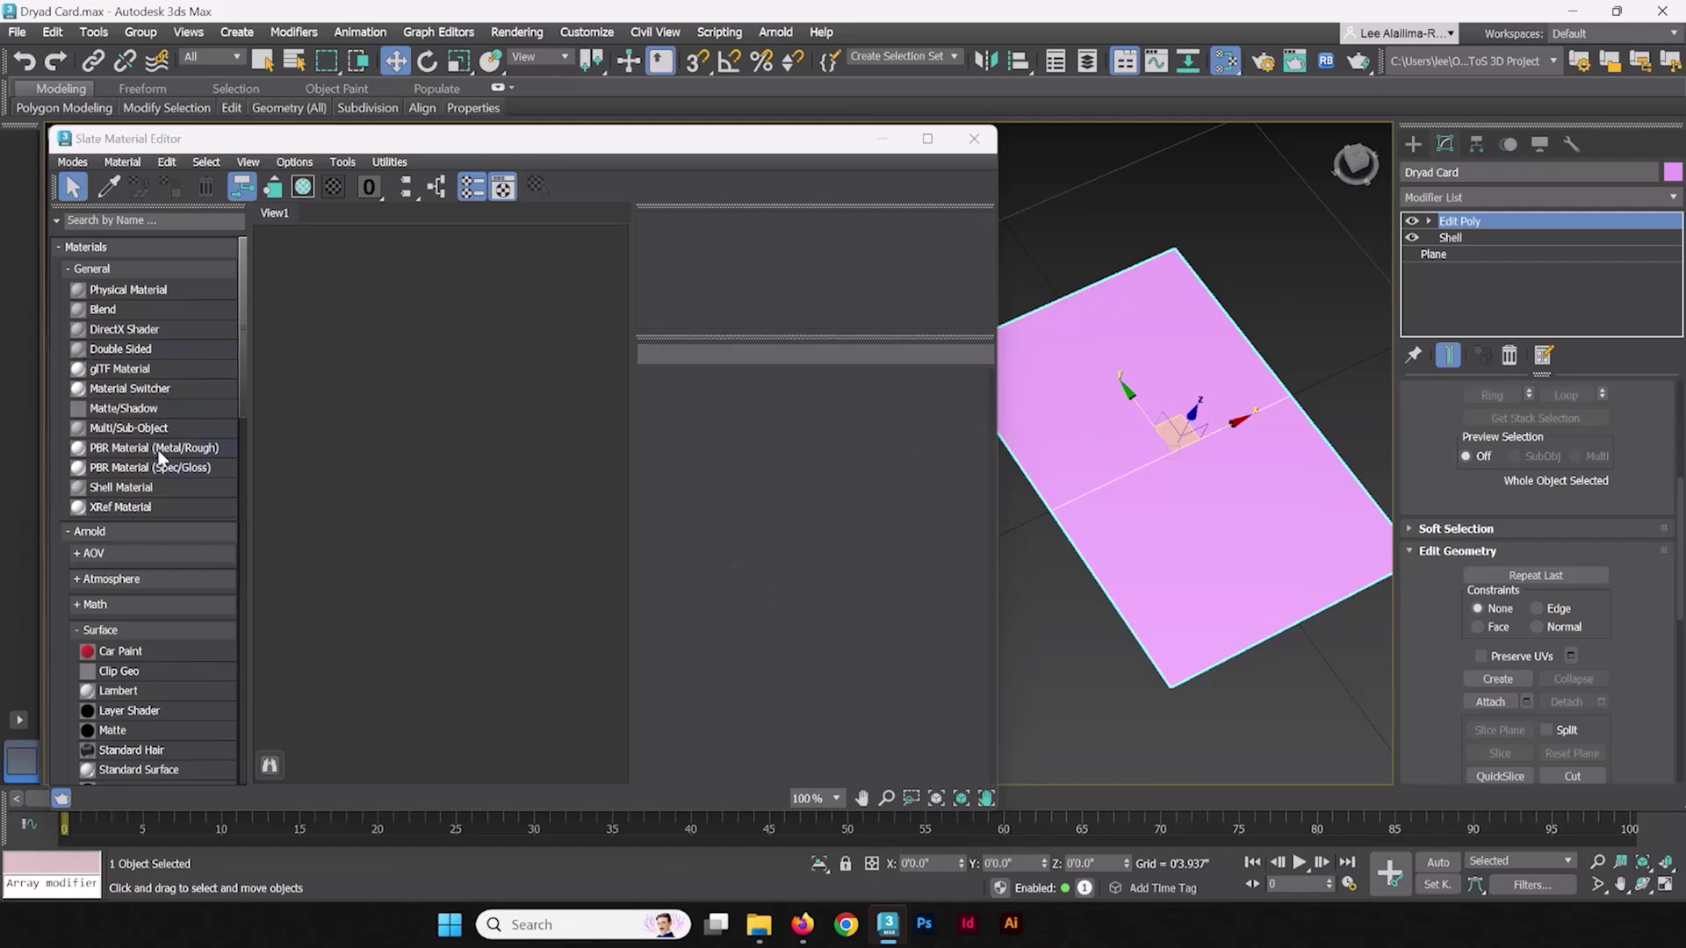
pyautogui.scroll(-5, 159, 454)
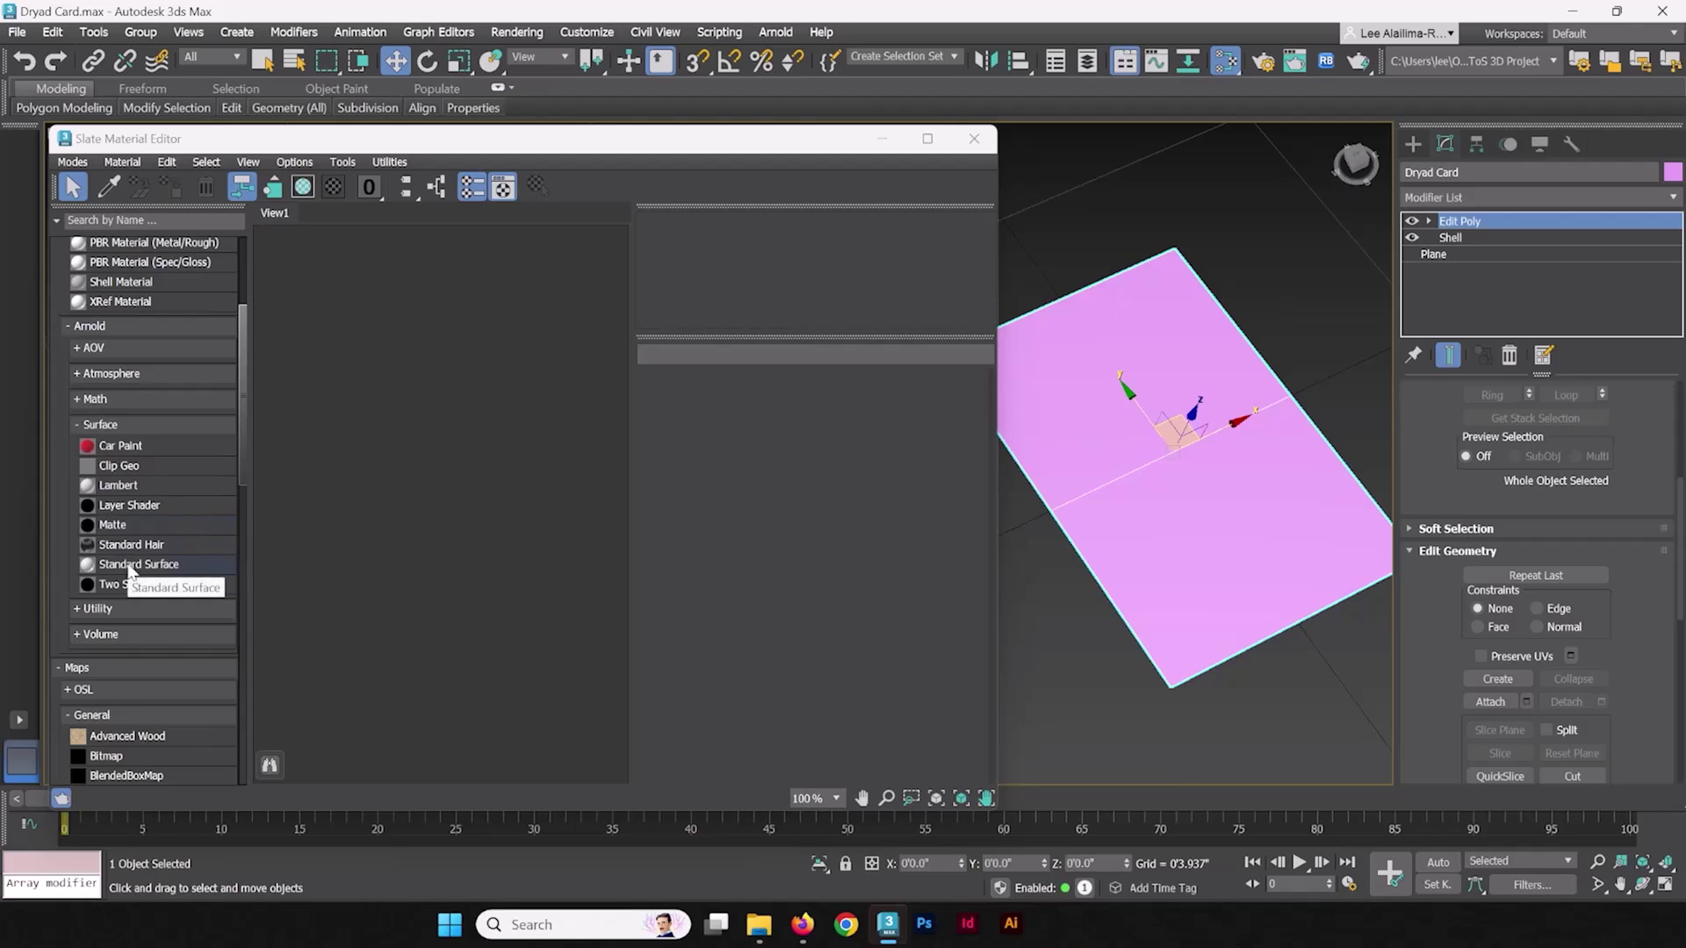
# Step: Add an Arnold Standard Surface material to View1 and frame its node
pyautogui.moveTo(130, 569); pyautogui.dragTo(451, 446)
pyautogui.moveTo(344, 535); pyautogui.dragTo(343, 308, button='middle')
pyautogui.moveTo(334, 384); pyautogui.dragTo(349, 466, button='middle')
pyautogui.moveTo(350, 538)
pyautogui.mouseDown(button='middle')
pyautogui.moveTo(357, 275)
pyautogui.moveTo(349, 527)
pyautogui.moveTo(355, 349)
pyautogui.moveTo(335, 524)
pyautogui.mouseUp(button='middle')
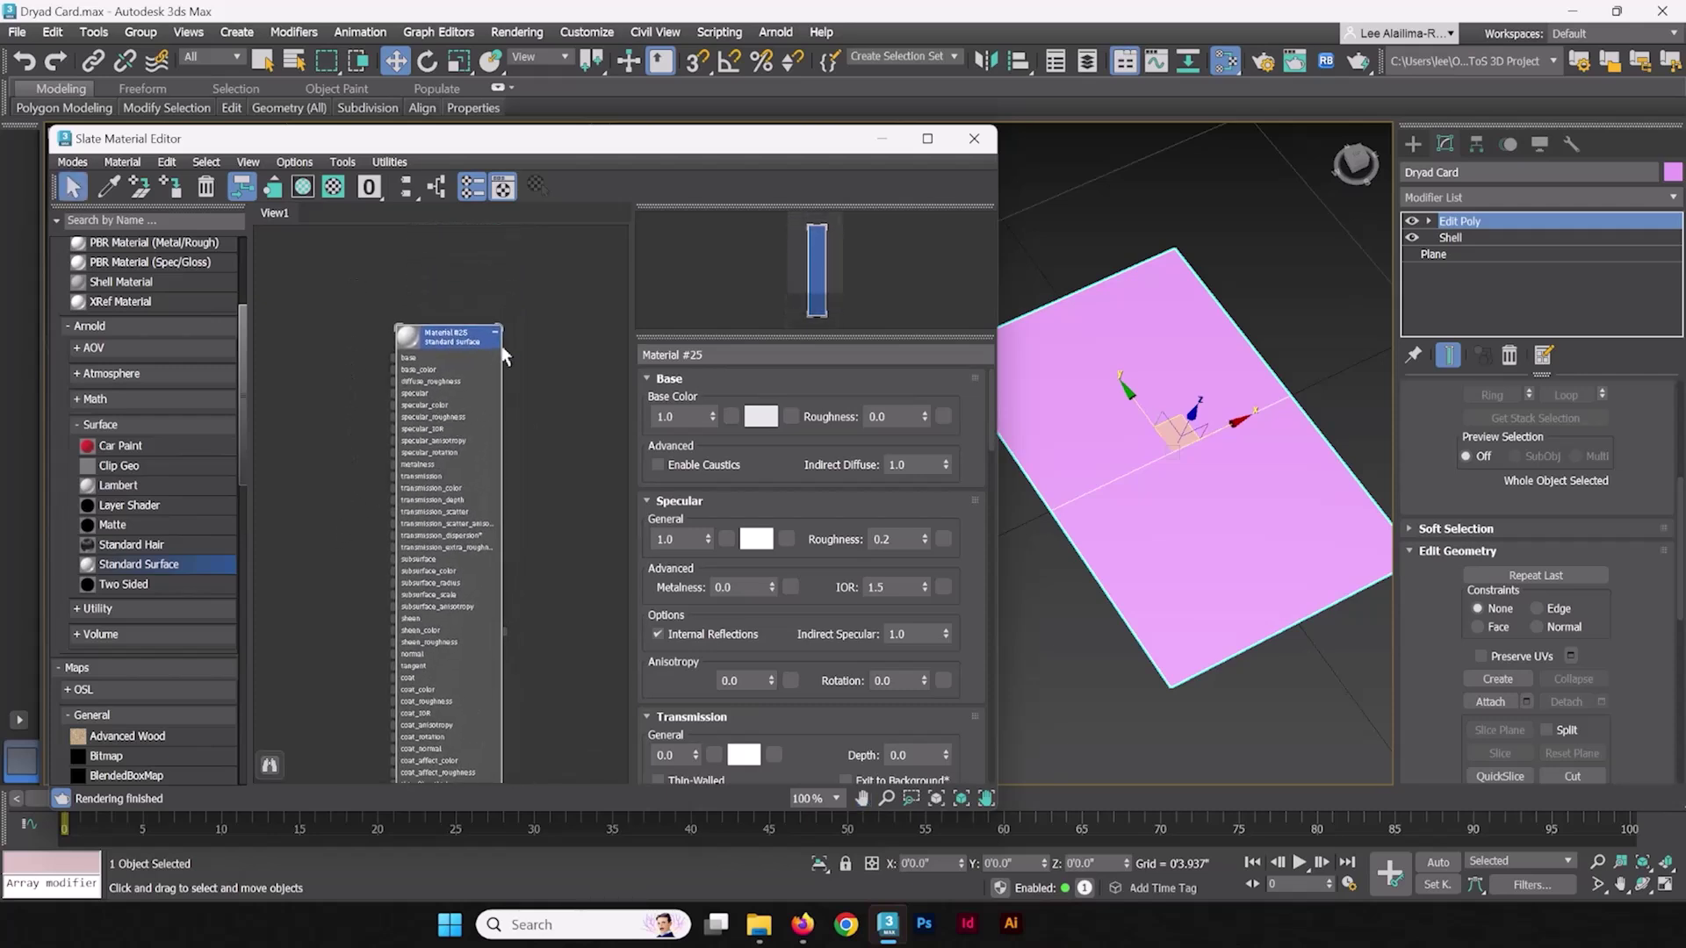
pyautogui.moveTo(342, 398); pyautogui.dragTo(330, 457, button='middle')
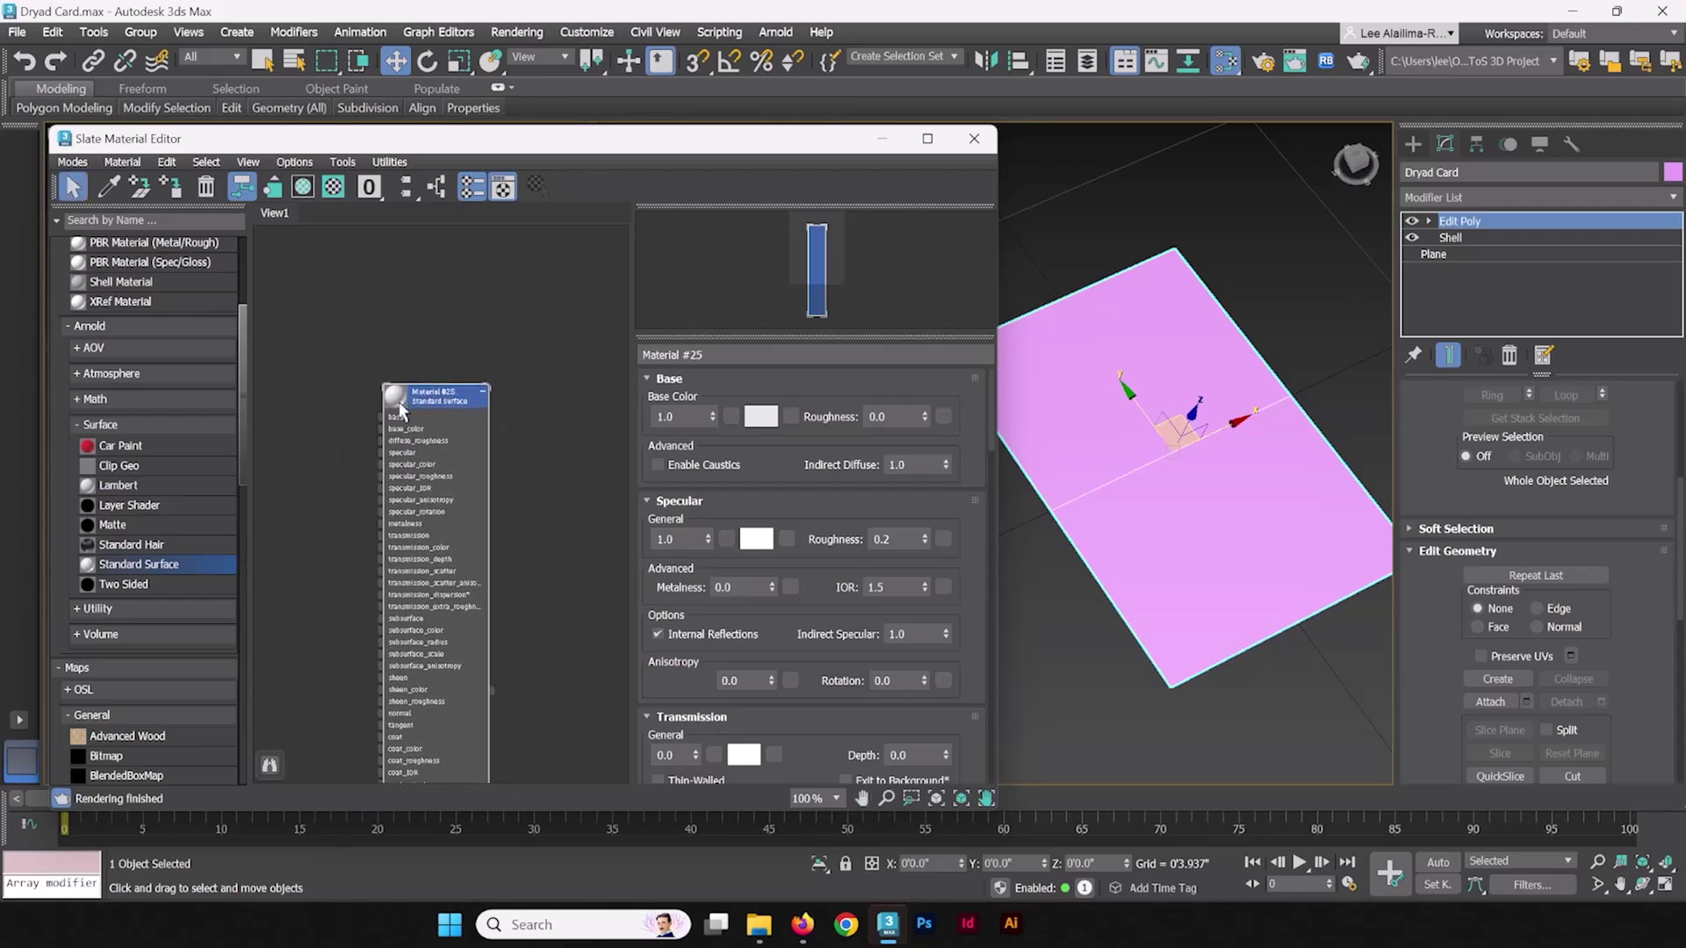
# Step: Rename the new material to 'Dryad Card Mtl'
pyautogui.doubleClick(729, 353)
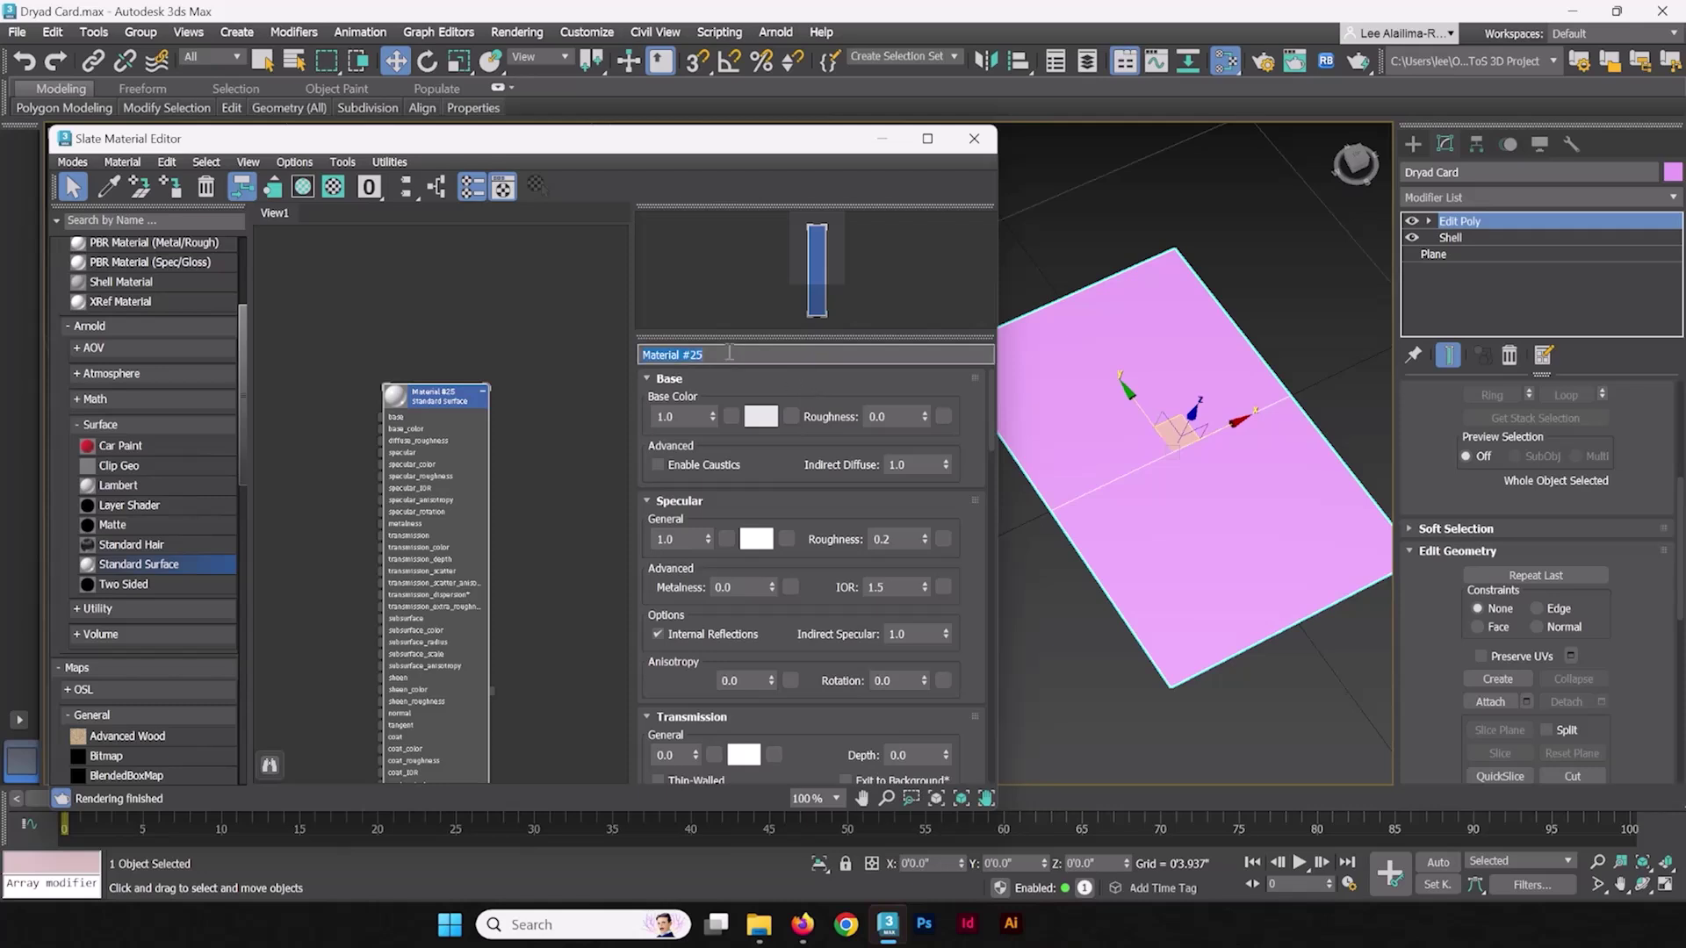
pyautogui.write('Dryad Card MT')
pyautogui.press('BackSpace')
pyautogui.press('BackSpace')
pyautogui.press('Return')
pyautogui.scroll(3, 361, 385)
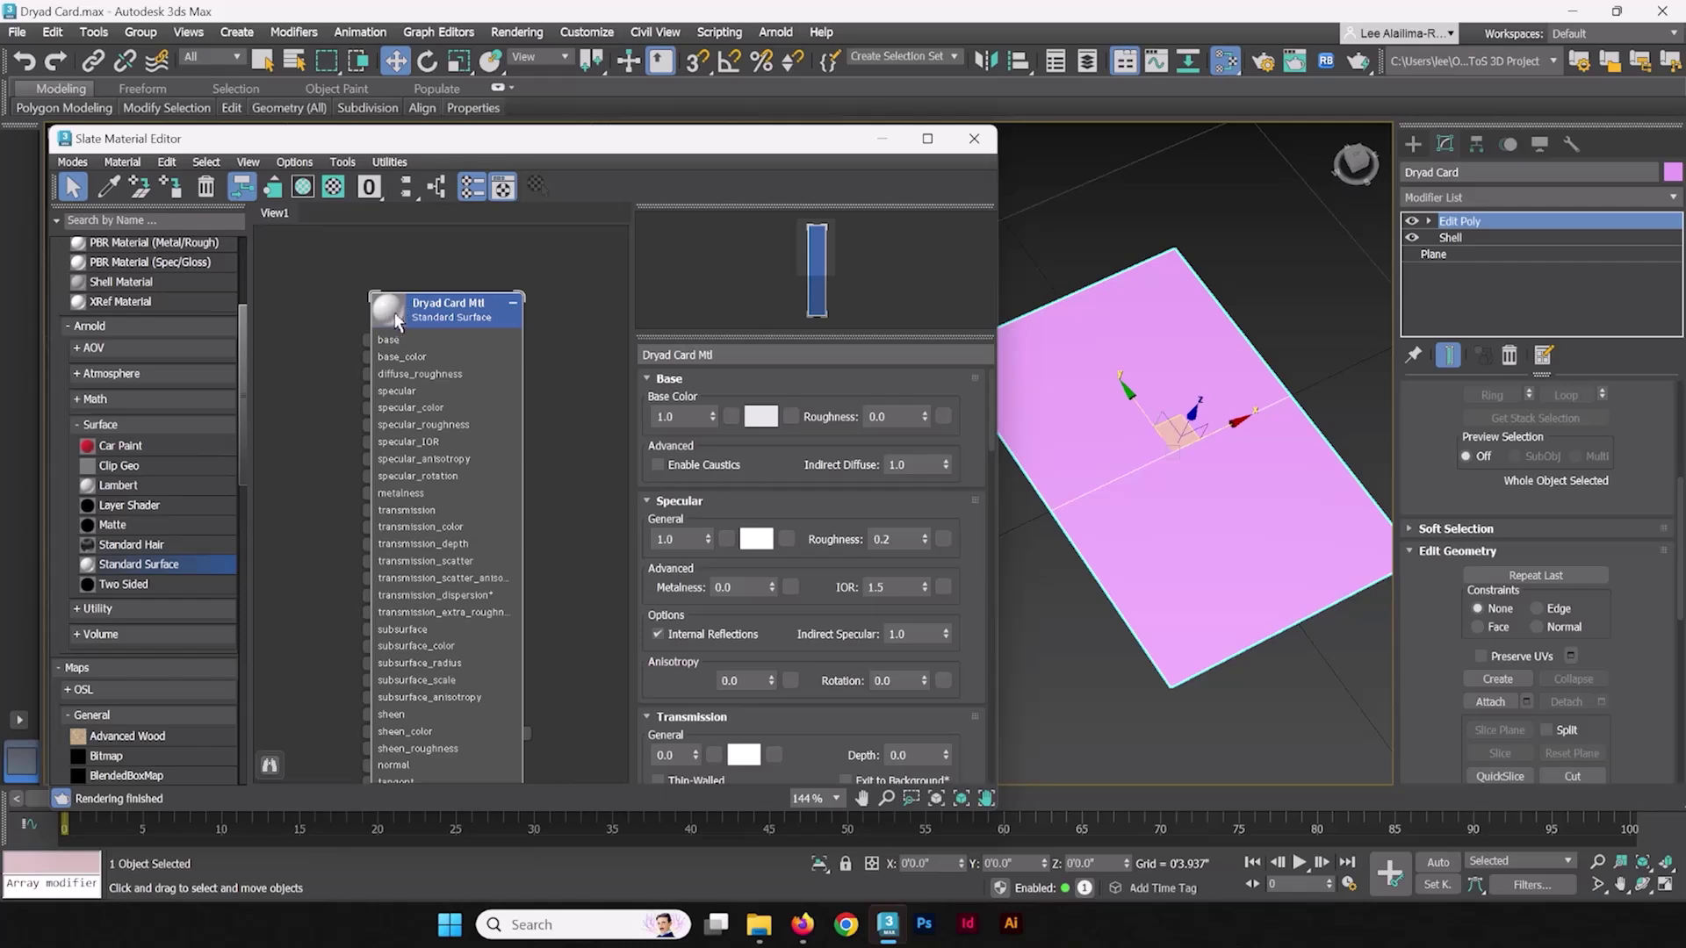
# Step: Set the material's Base Color to pure red
pyautogui.click(761, 417)
pyautogui.moveTo(568, 162); pyautogui.dragTo(441, 129)
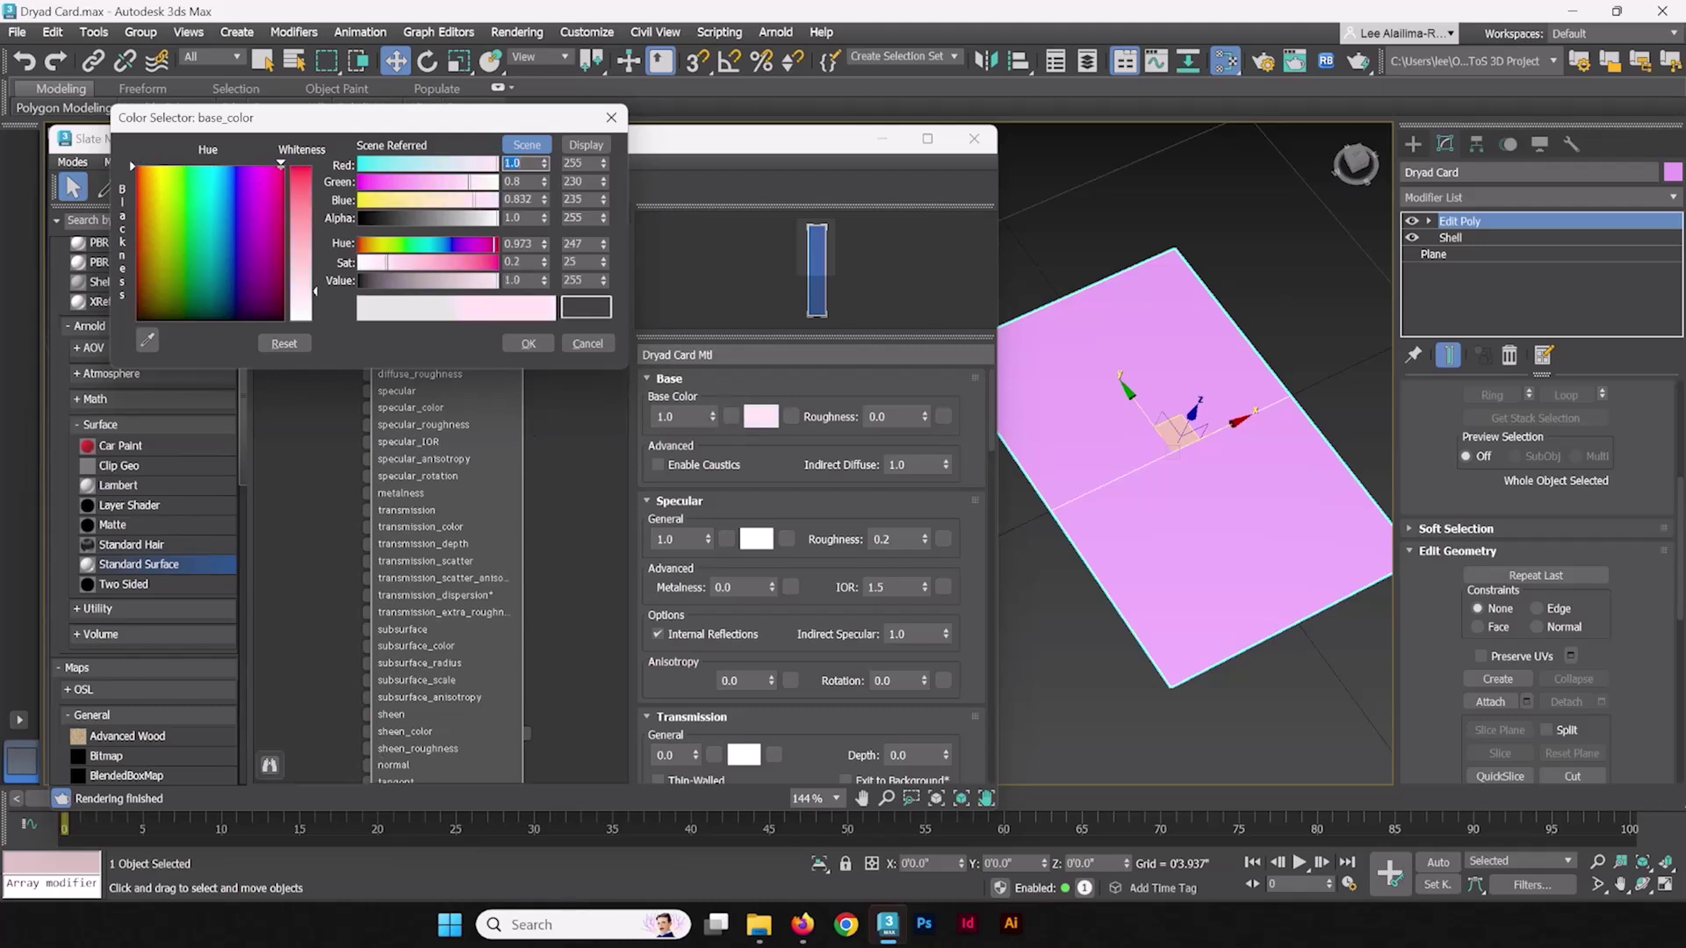
pyautogui.moveTo(298, 190); pyautogui.dragTo(298, 166)
pyautogui.click(529, 343)
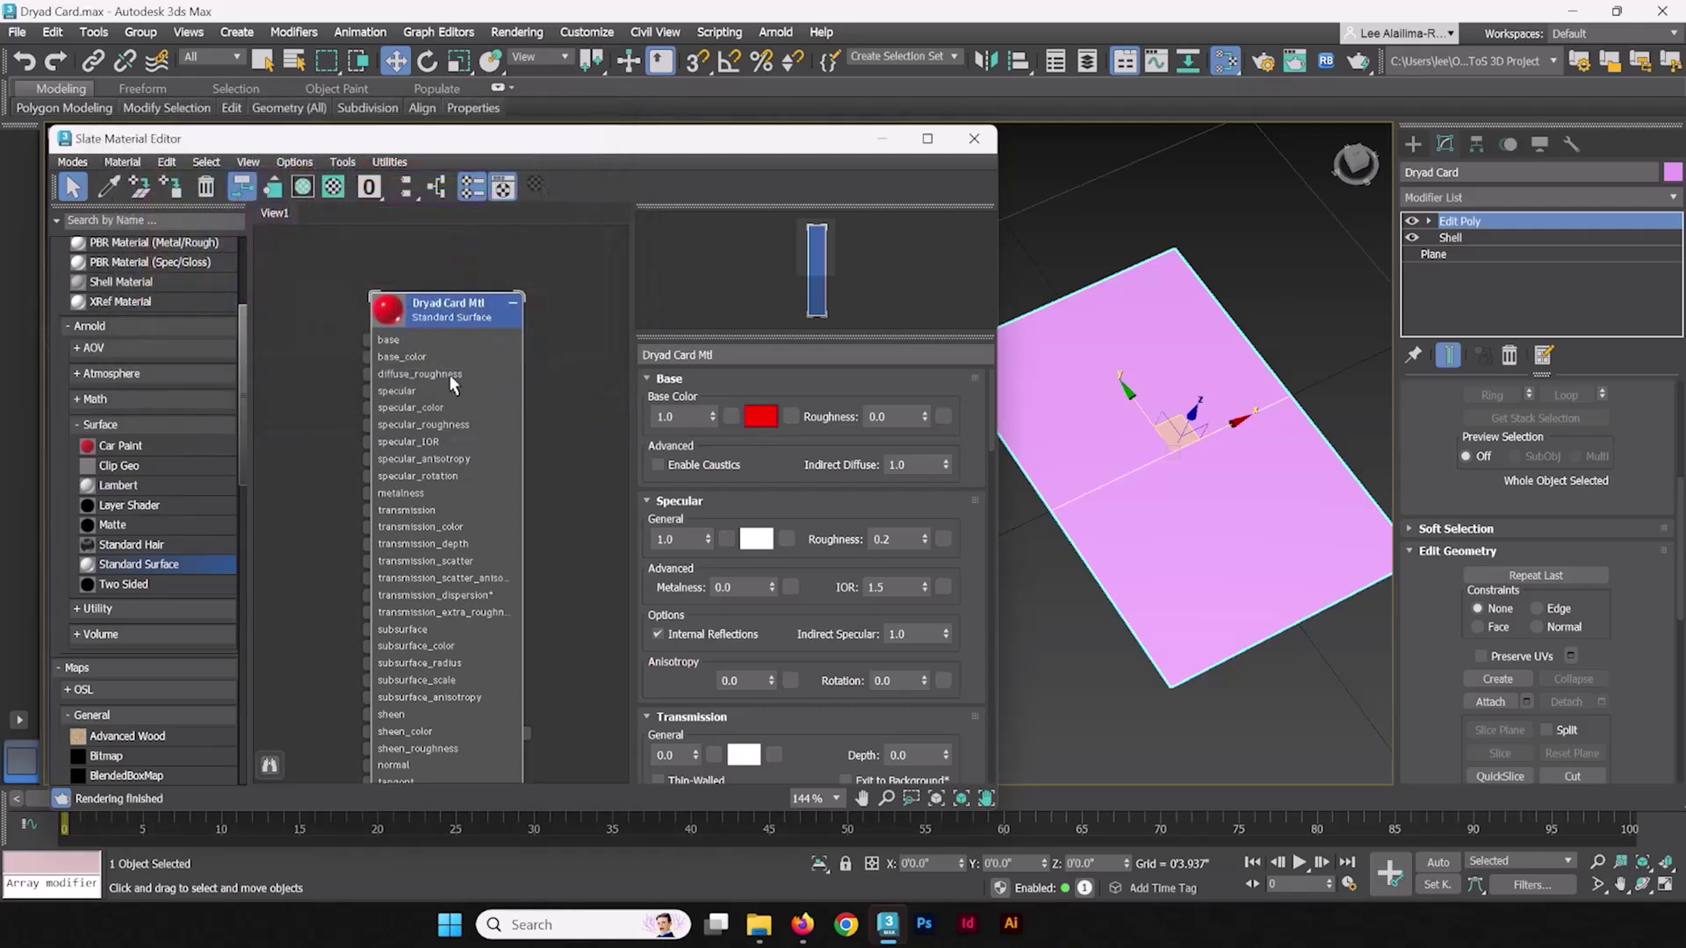
# Step: Assign Dryad Card Mtl to the selected card so it appears red
pyautogui.moveTo(606, 487); pyautogui.dragTo(566, 498, button='middle')
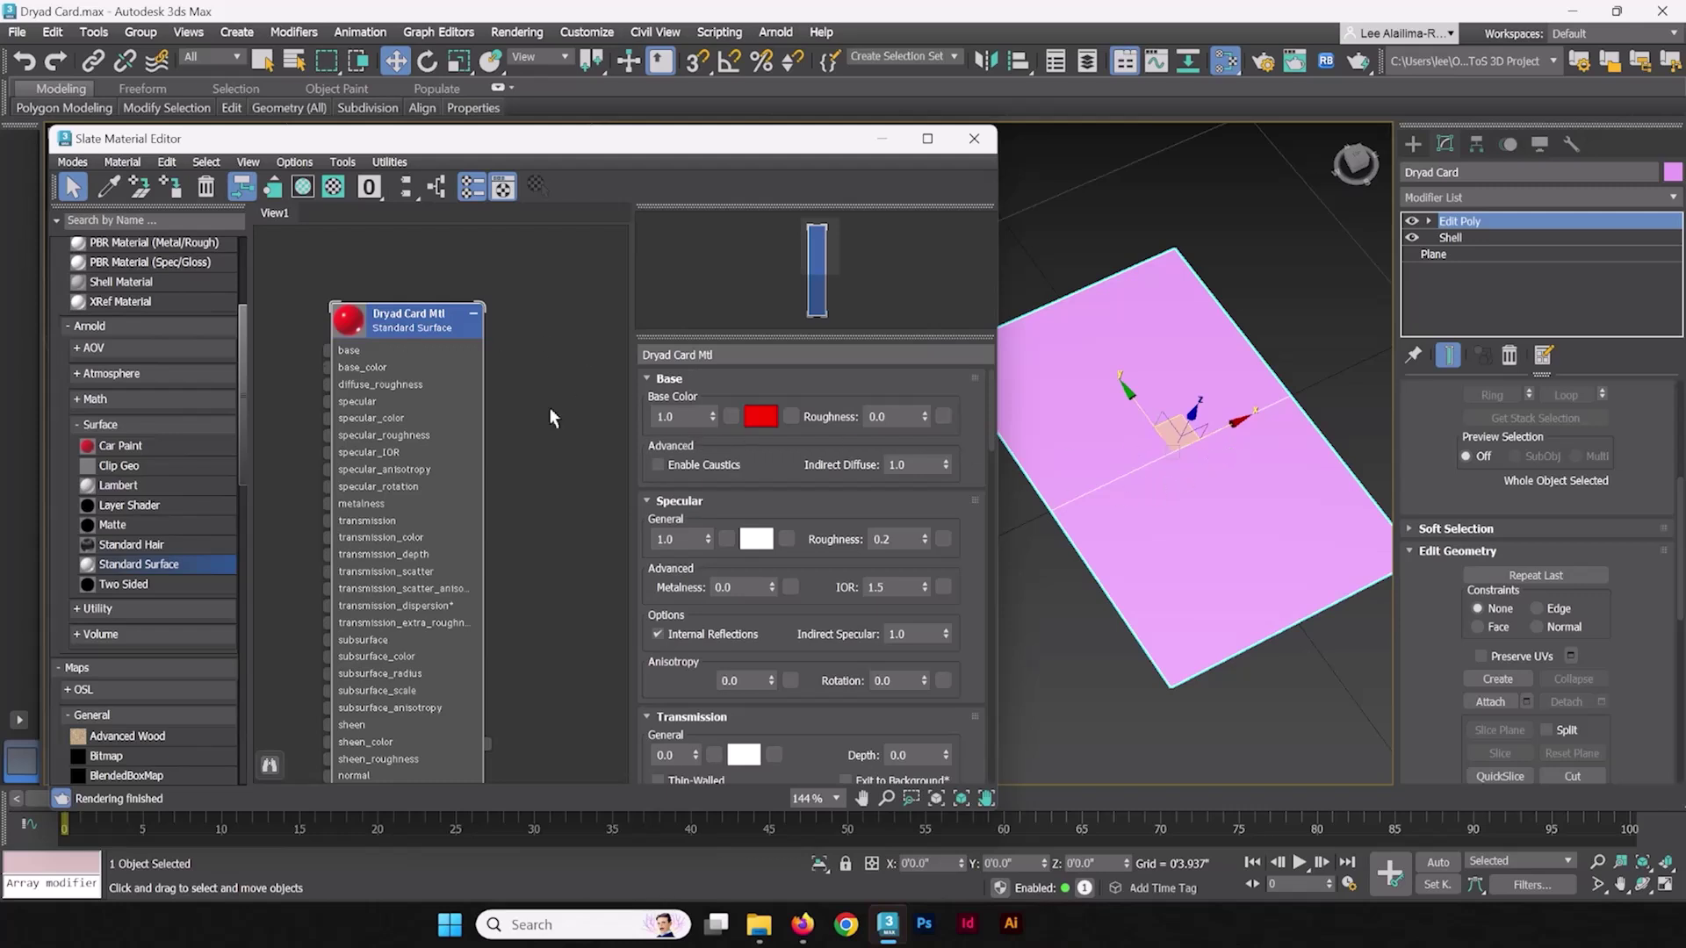
pyautogui.click(1130, 488)
pyautogui.click(419, 329)
pyautogui.rightClick(419, 324)
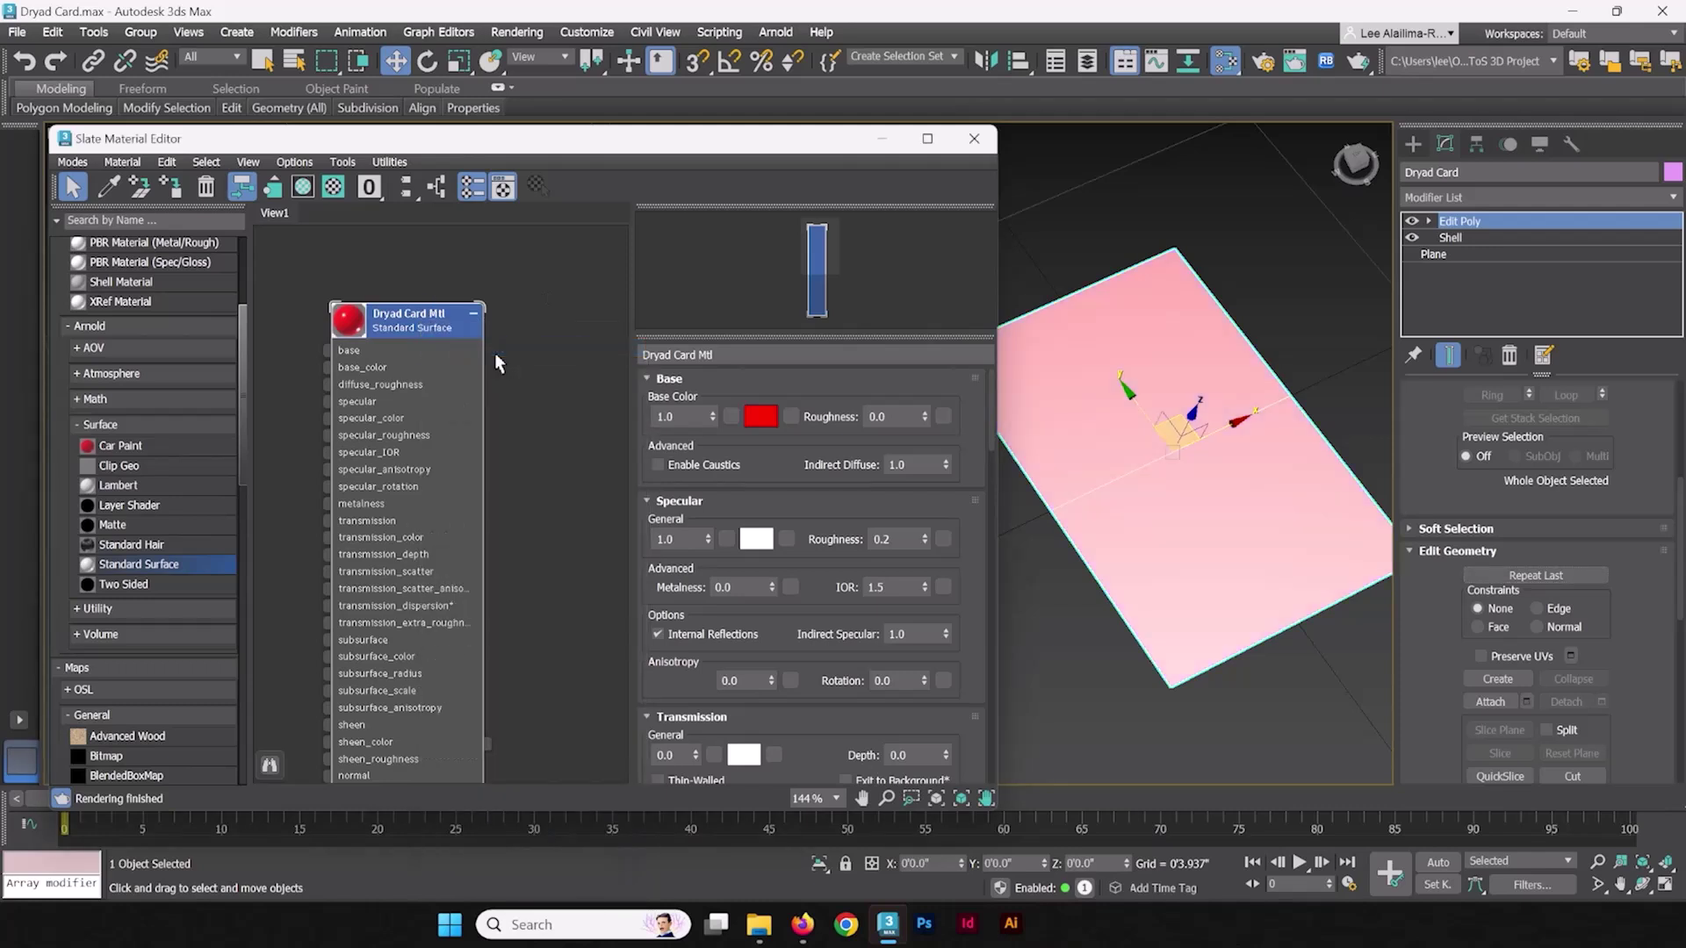
pyautogui.moveTo(1132, 527)
pyautogui.keyDown('alt'); pyautogui.mouseDown(button='middle')
pyautogui.moveTo(1140, 499)
pyautogui.moveTo(1124, 492)
pyautogui.moveTo(1133, 505)
pyautogui.mouseUp(button='middle'); pyautogui.keyUp('alt')
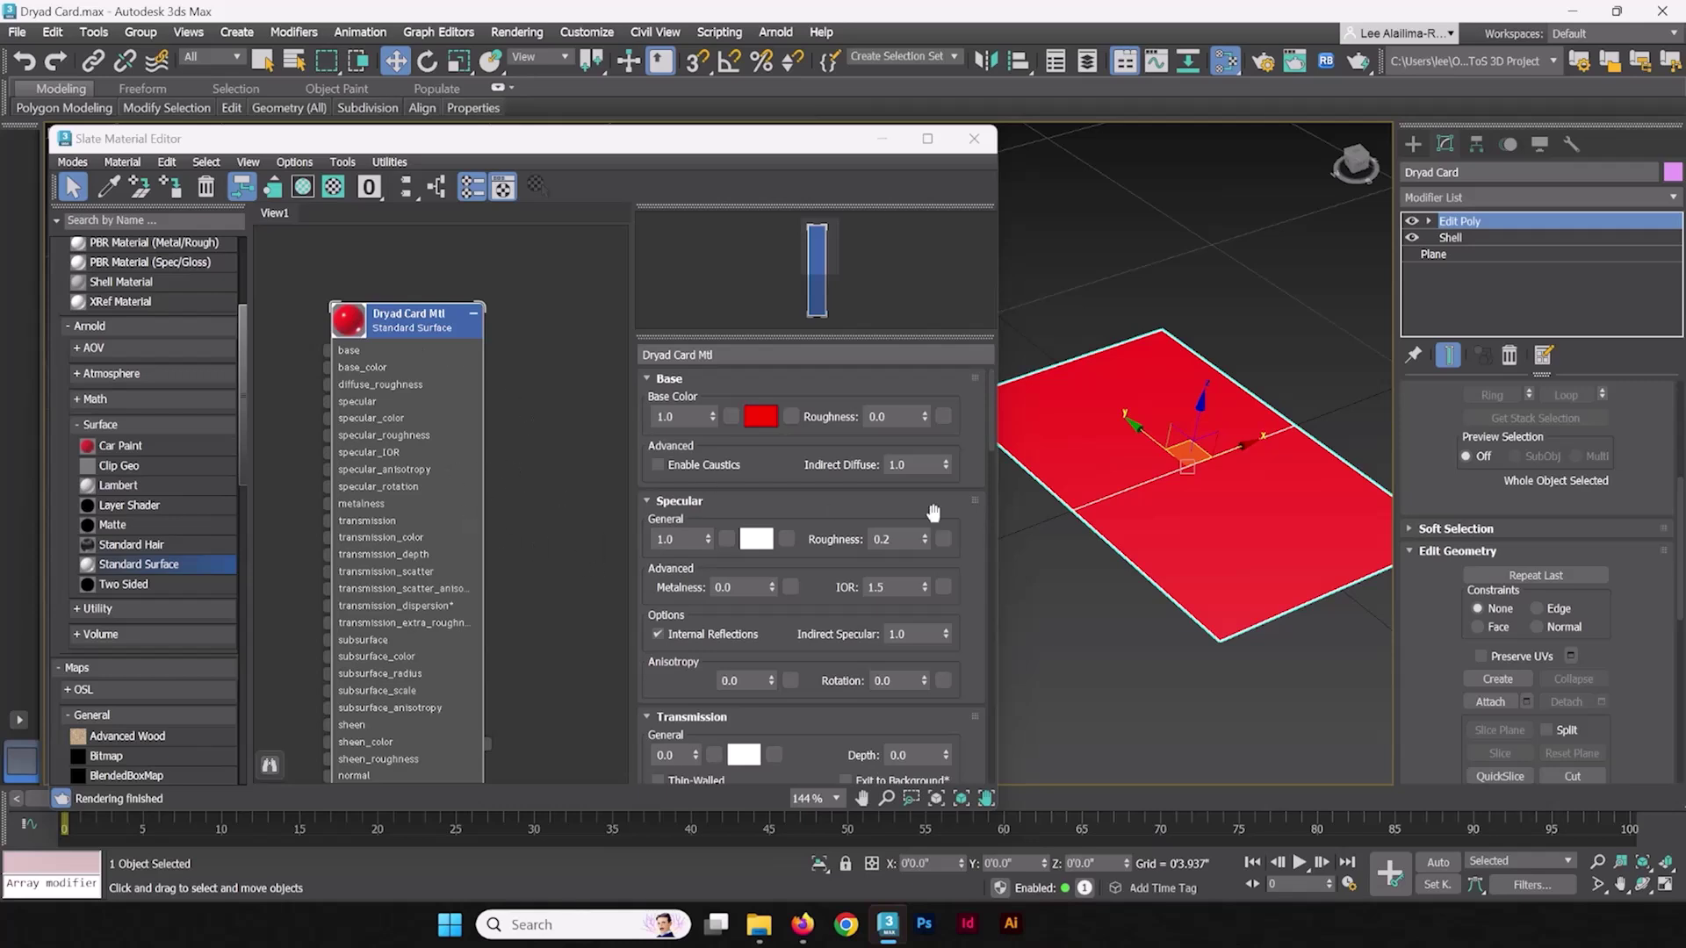
# Step: Add a Bitmap map to the Dryad Card Mtl base colour input
pyautogui.scroll(-1, 430, 461)
pyautogui.moveTo(417, 451); pyautogui.dragTo(418, 459, button='middle')
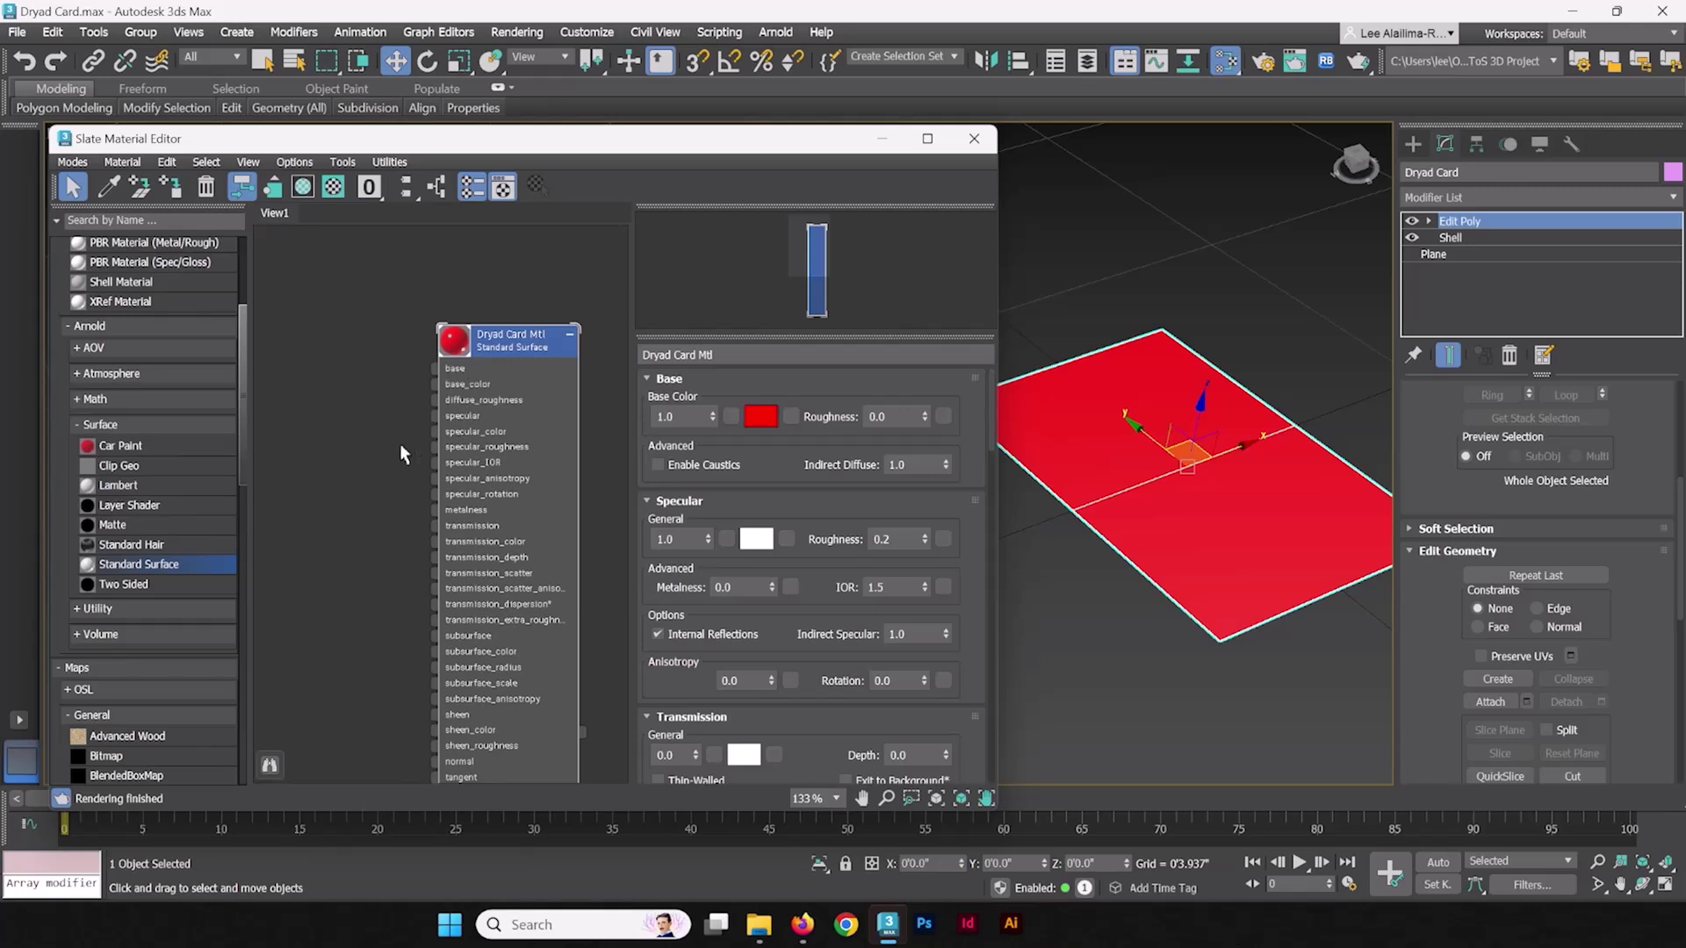
pyautogui.moveTo(383, 425); pyautogui.dragTo(401, 441, button='middle')
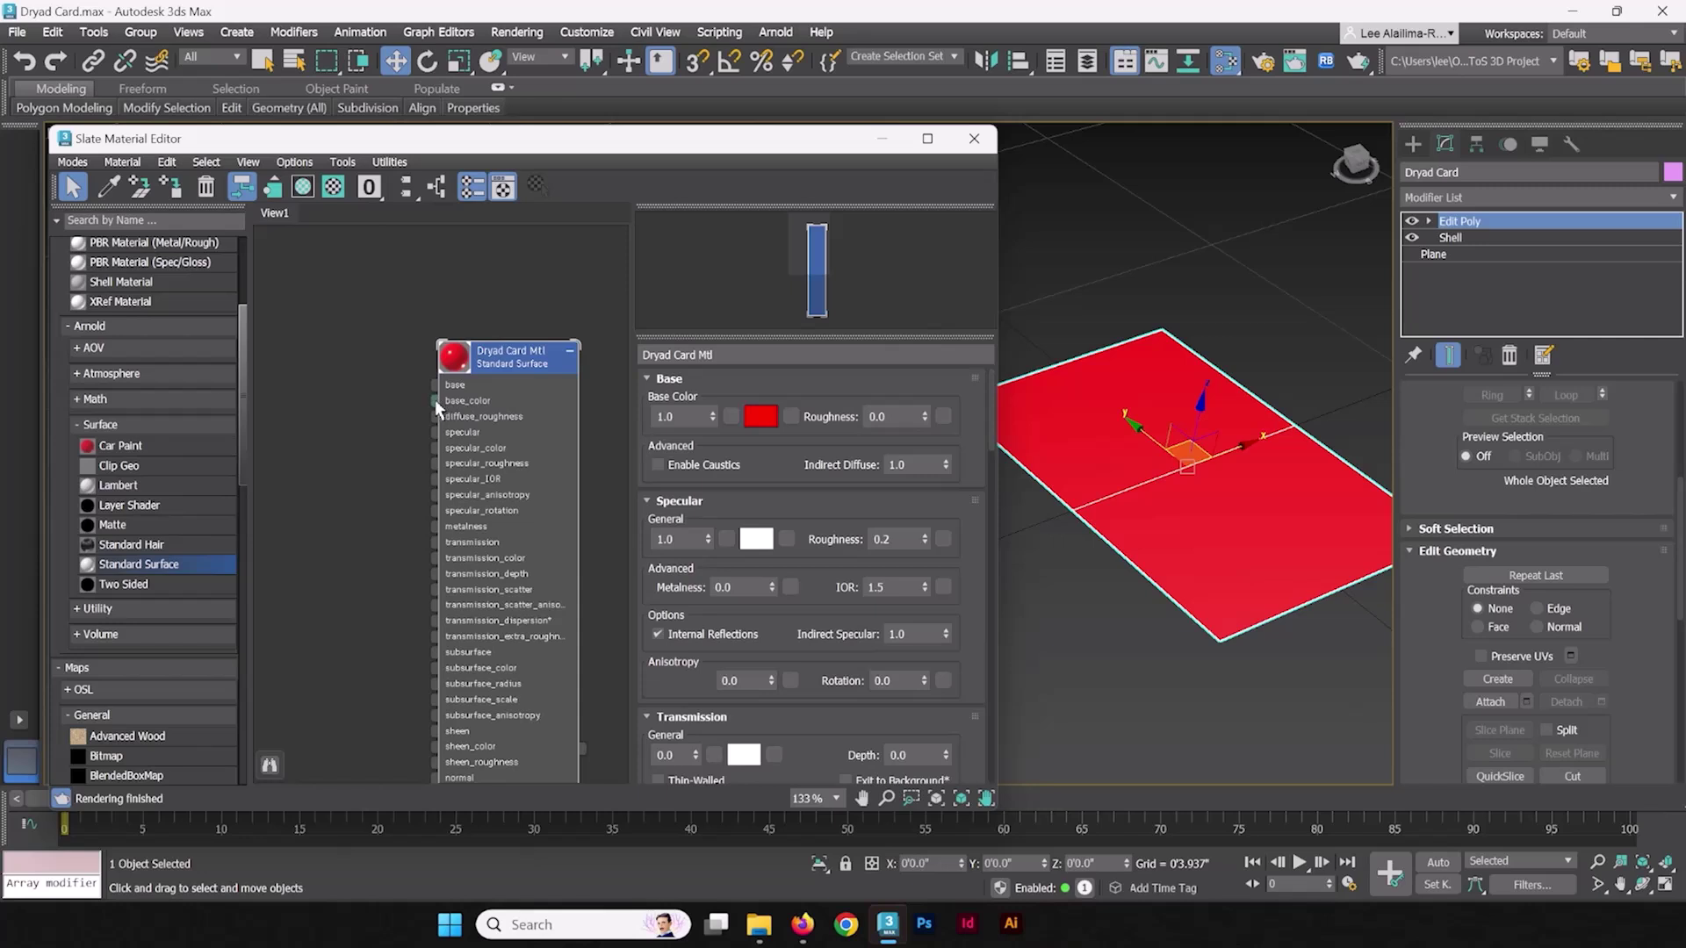
pyautogui.moveTo(435, 401); pyautogui.dragTo(348, 348)
pyautogui.moveTo(415, 401)
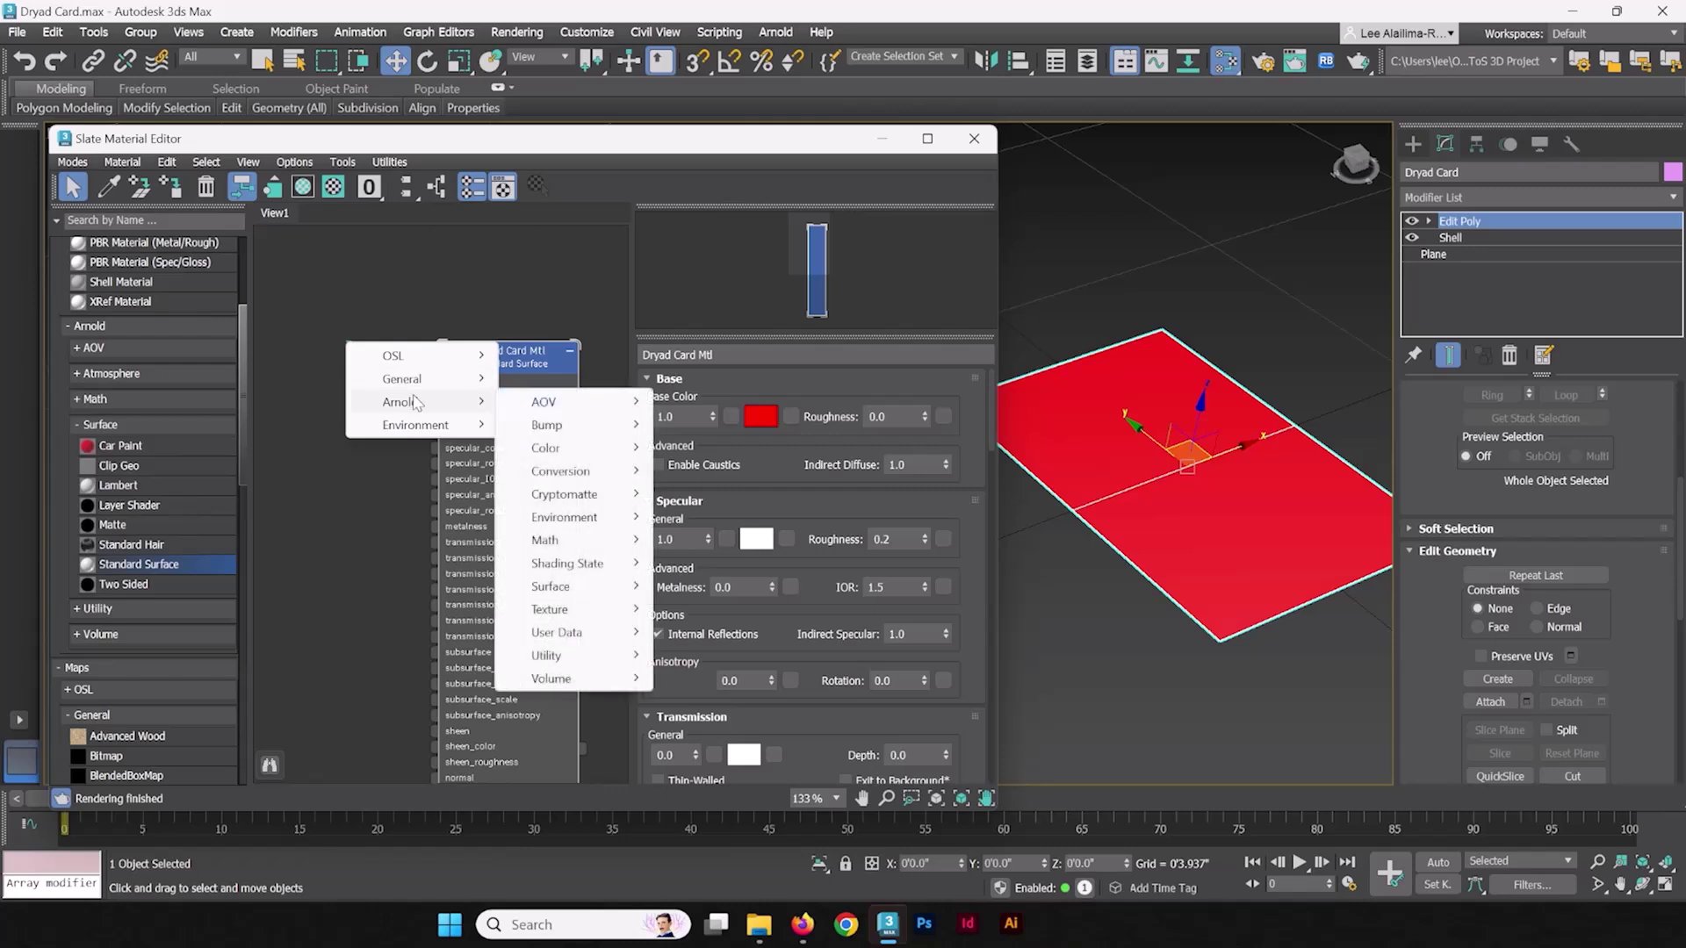
pyautogui.rightClick(374, 298)
pyautogui.click(325, 364)
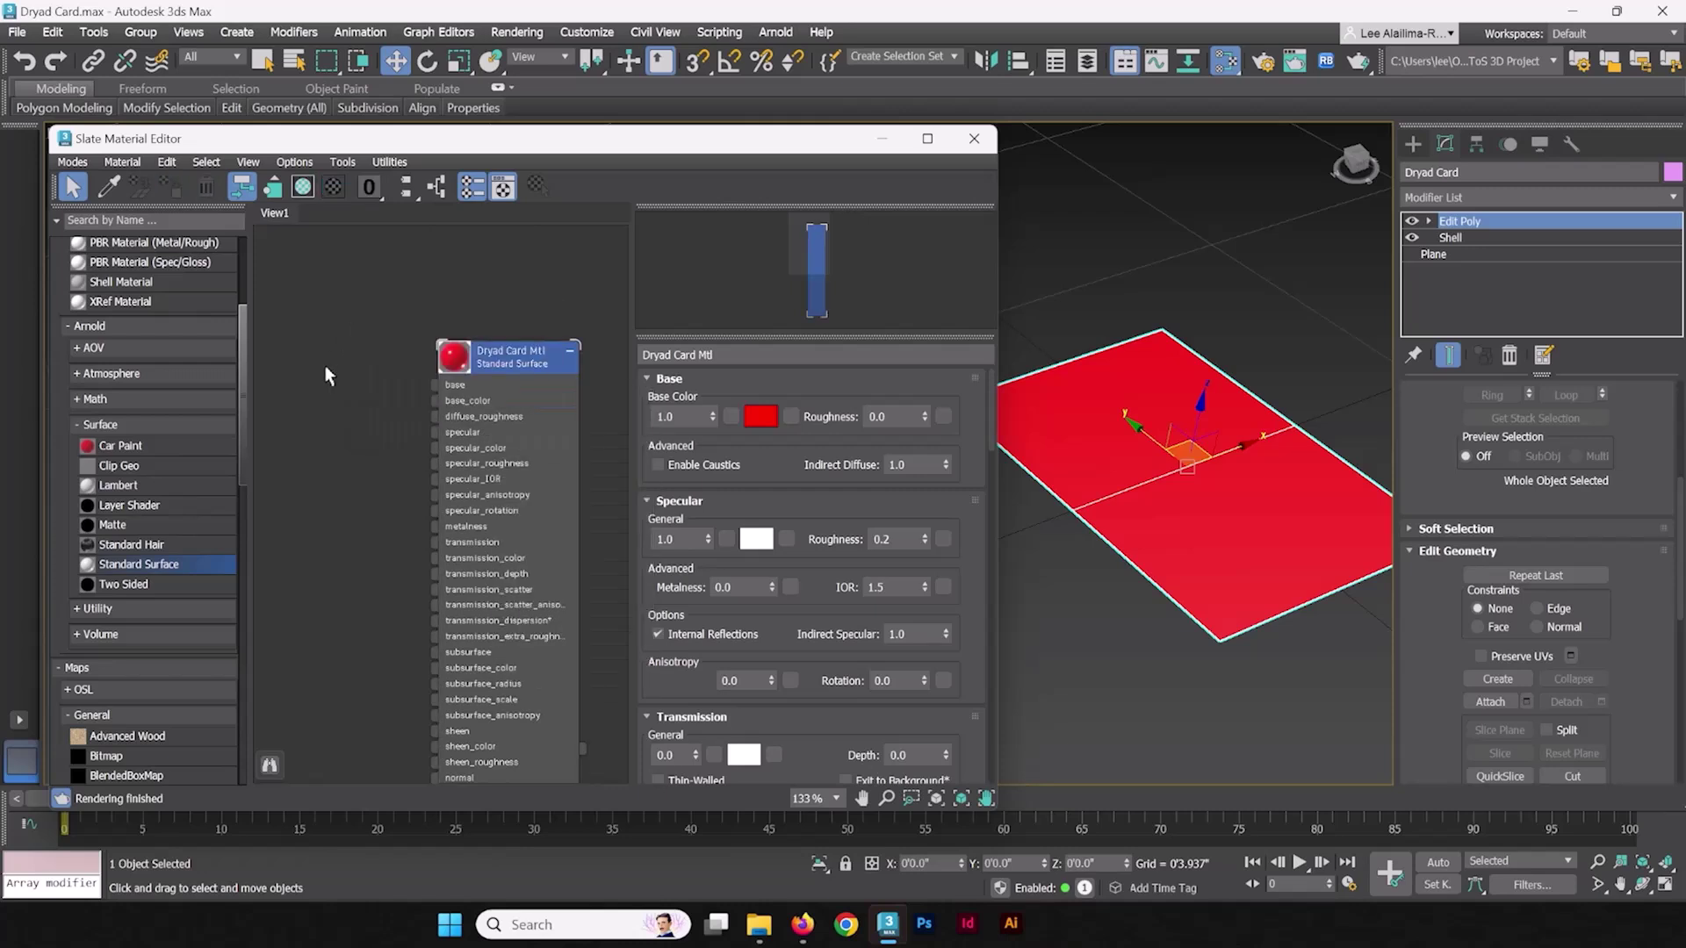
pyautogui.click(792, 418)
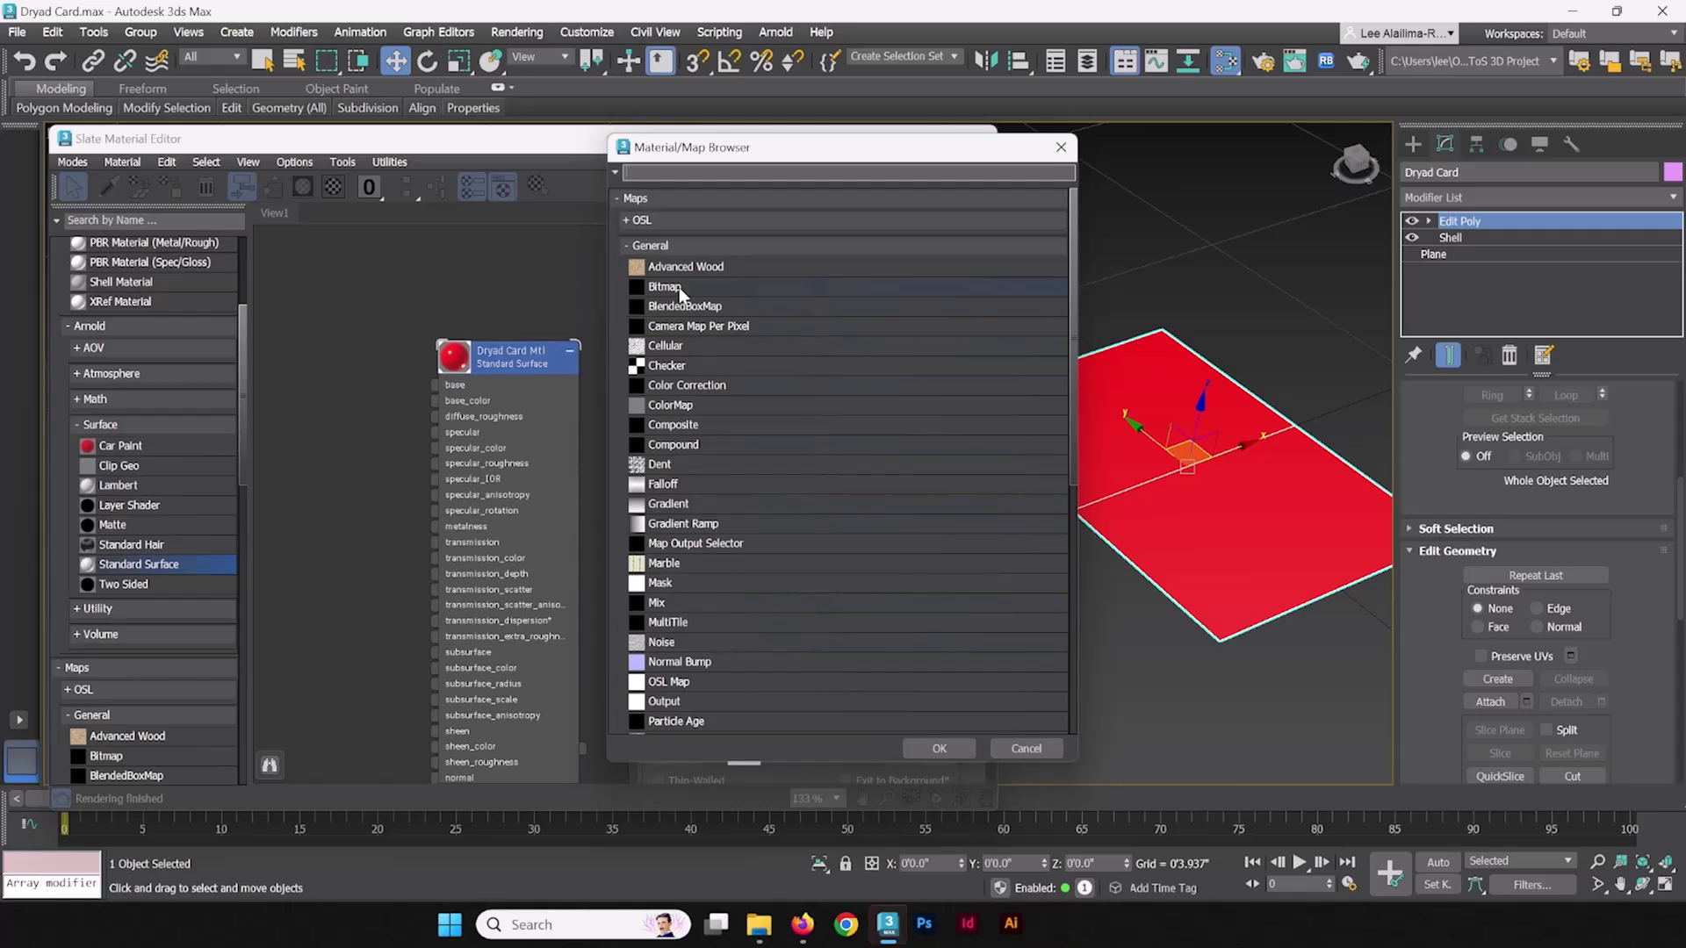
pyautogui.doubleClick(665, 287)
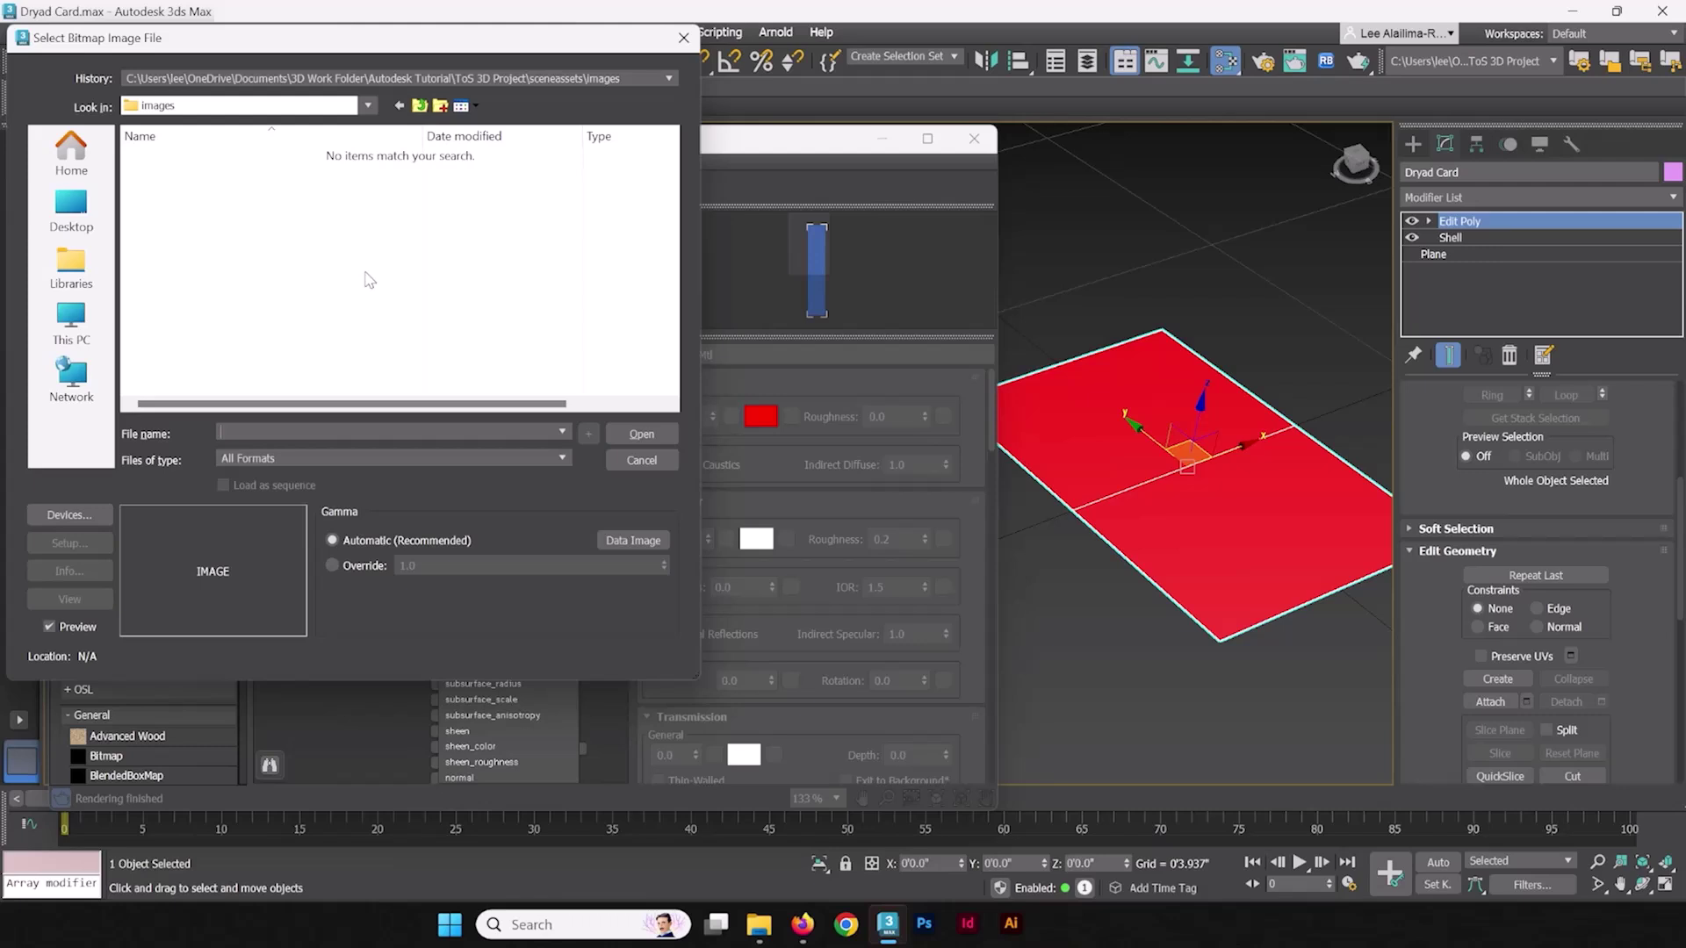
# Step: Load ToS_CP1_A_Dryad.jpg from the ToS Assets folder into the bitmap
pyautogui.click(419, 106)
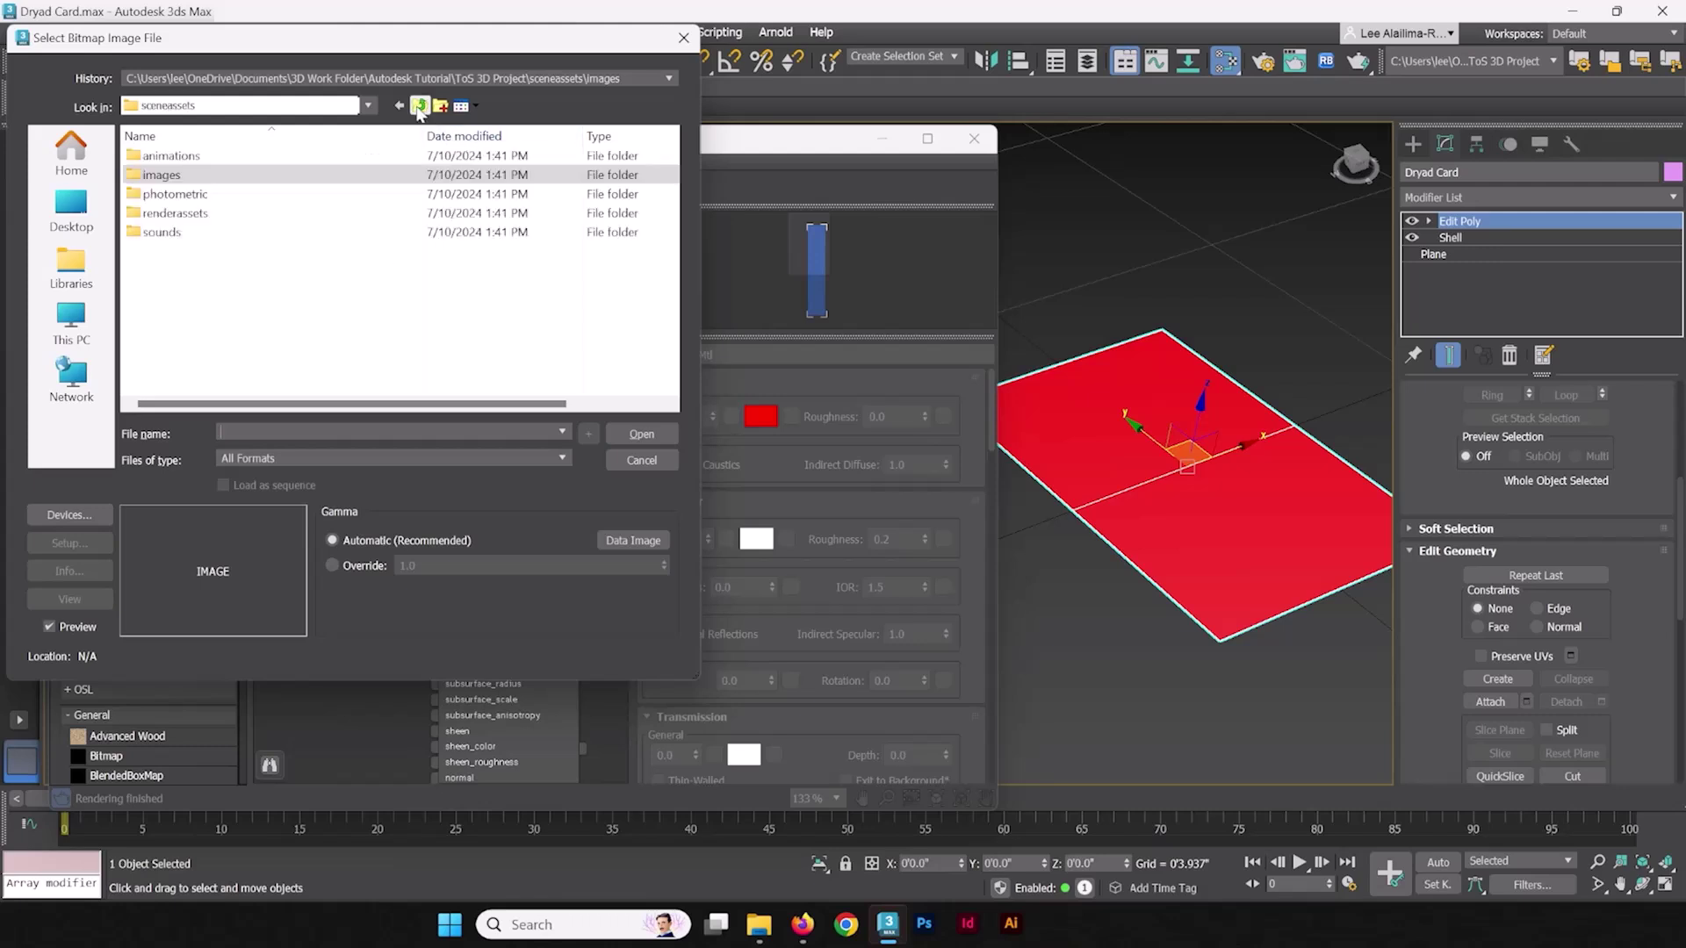
pyautogui.click(419, 106)
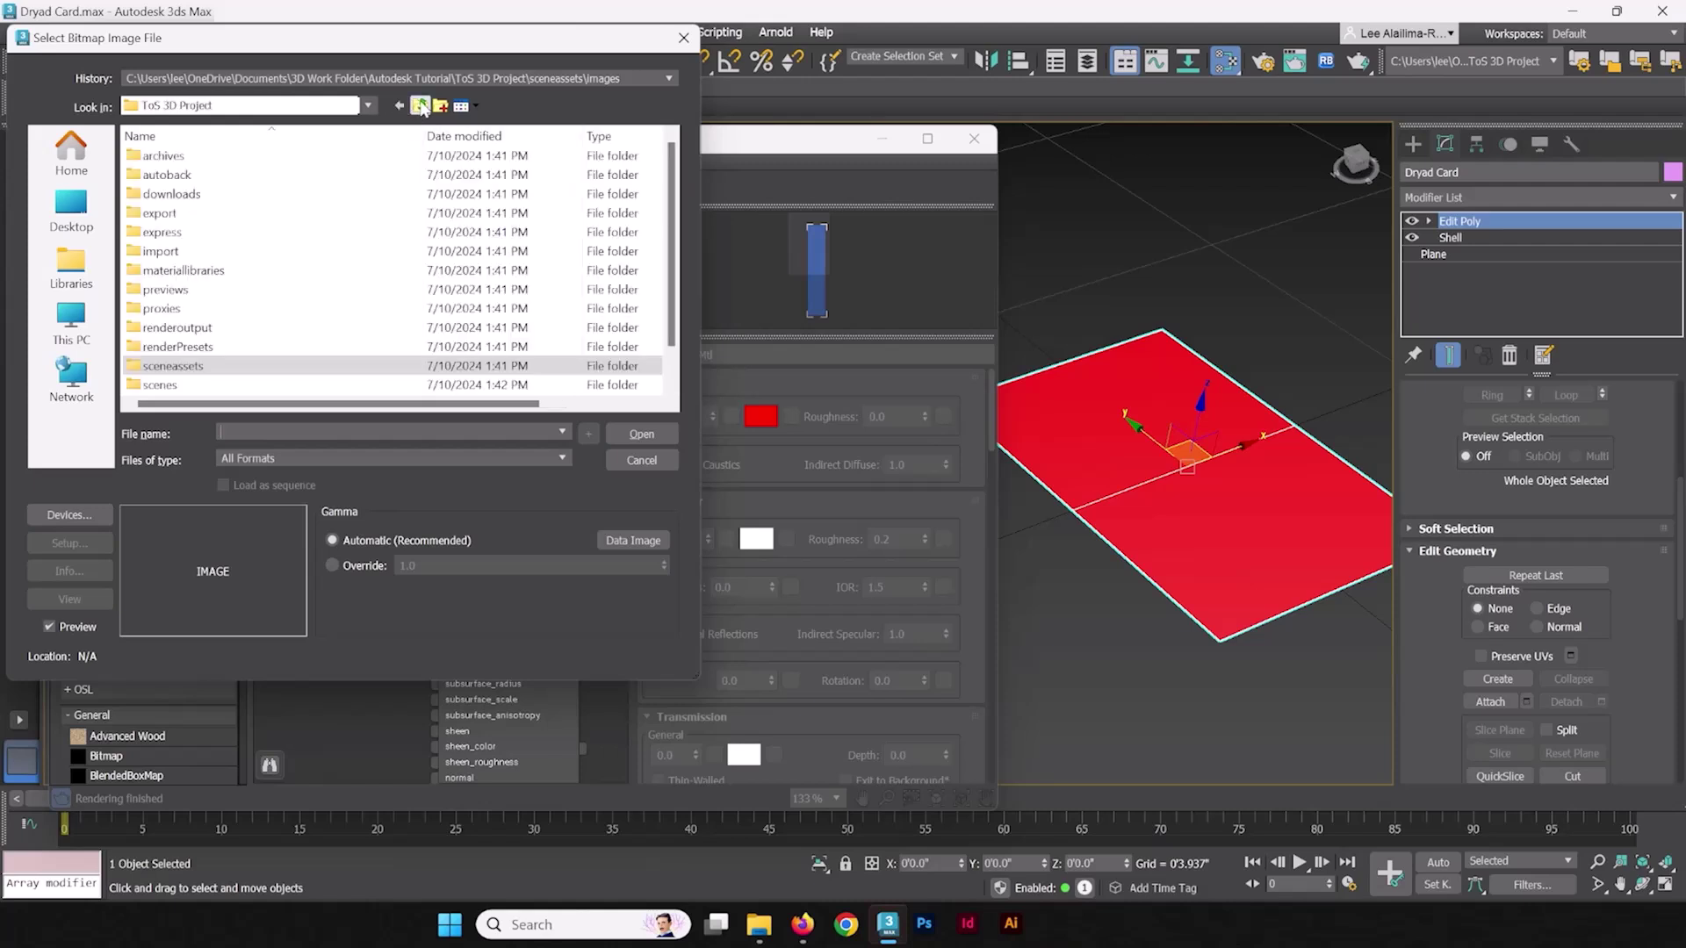
pyautogui.click(420, 106)
pyautogui.doubleClick(162, 175)
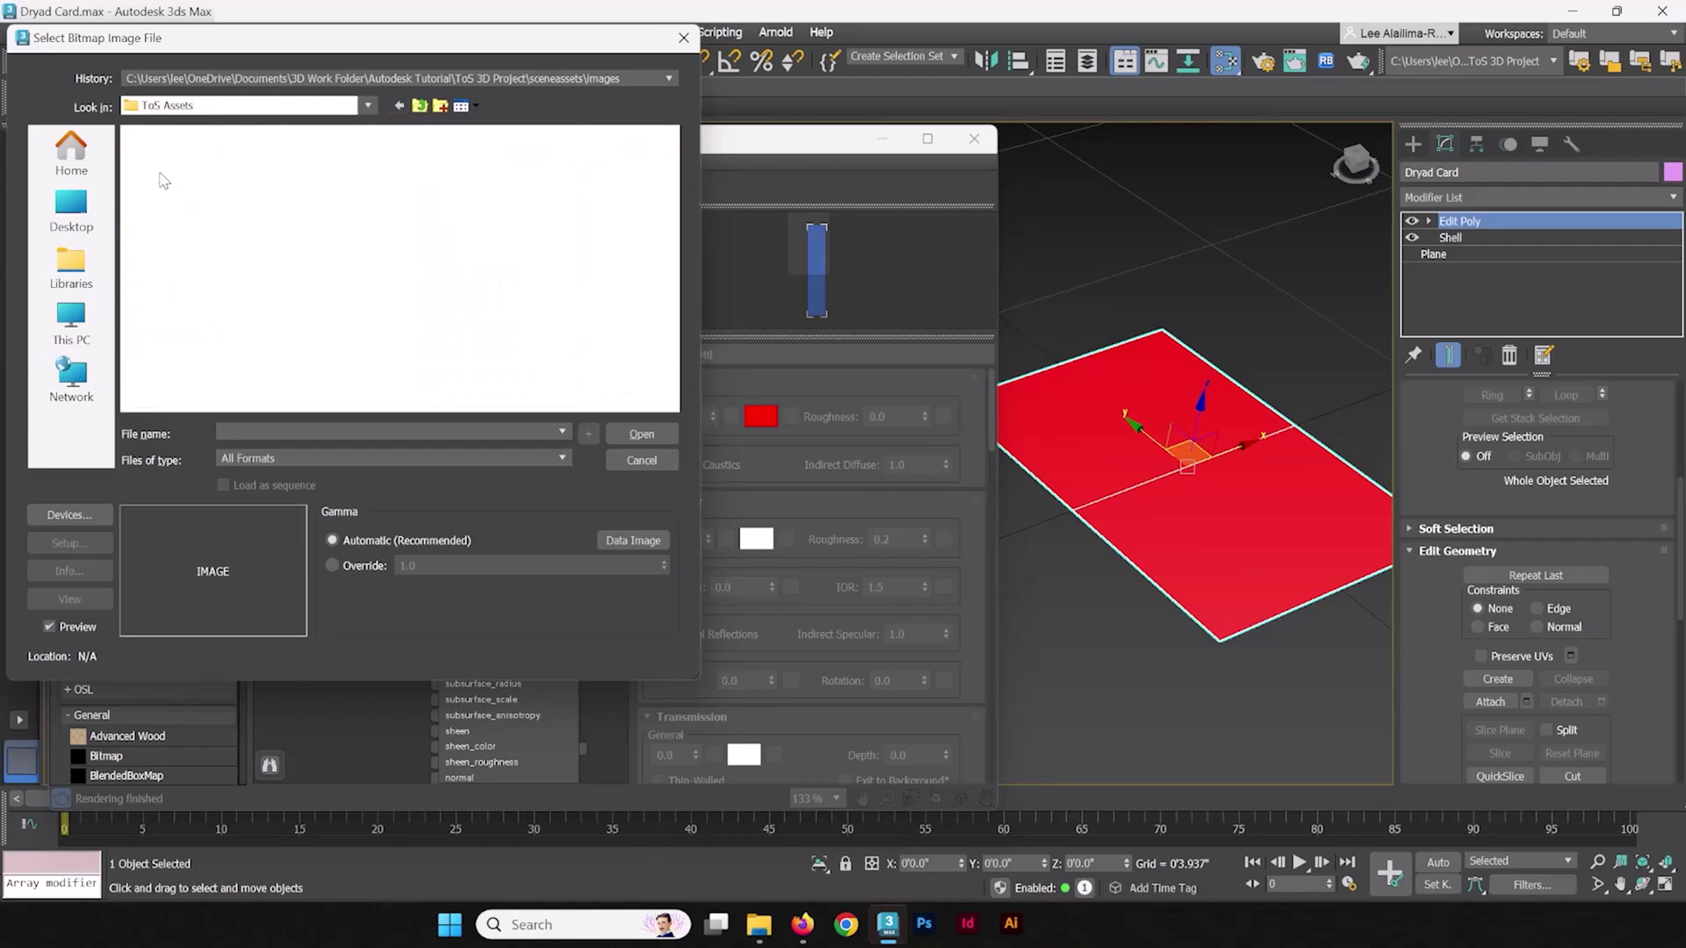
pyautogui.click(521, 282)
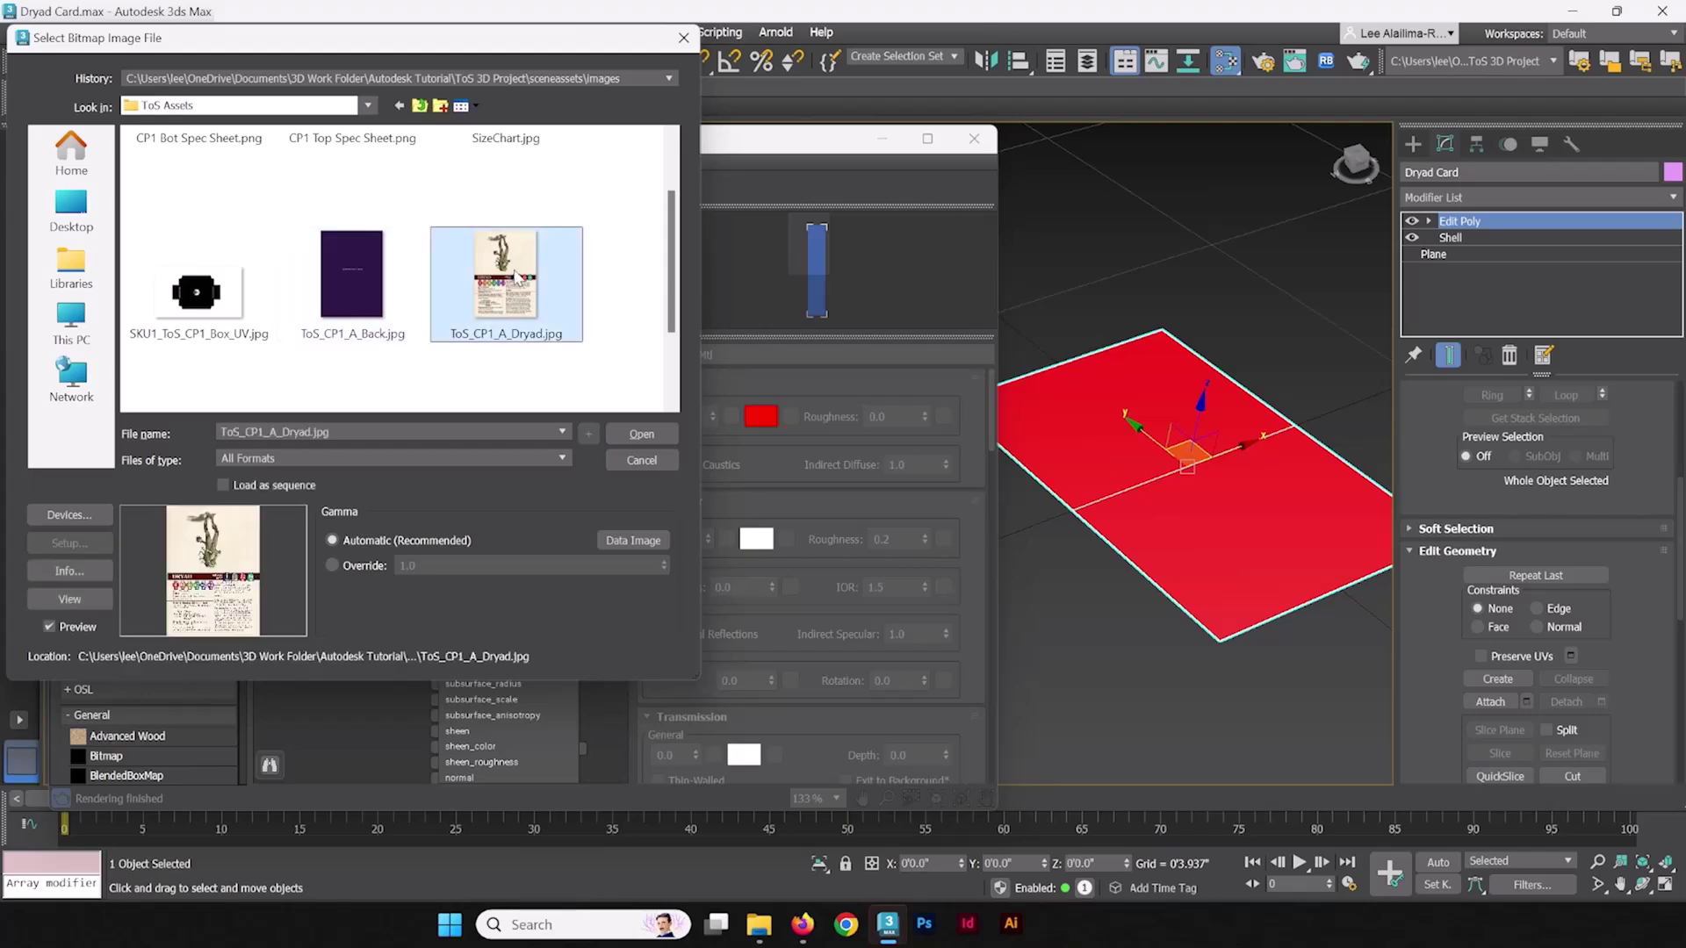
pyautogui.click(656, 434)
pyautogui.moveTo(343, 577); pyautogui.dragTo(393, 501, button='middle')
pyautogui.scroll(-1, 439, 561)
pyautogui.press('Escape')
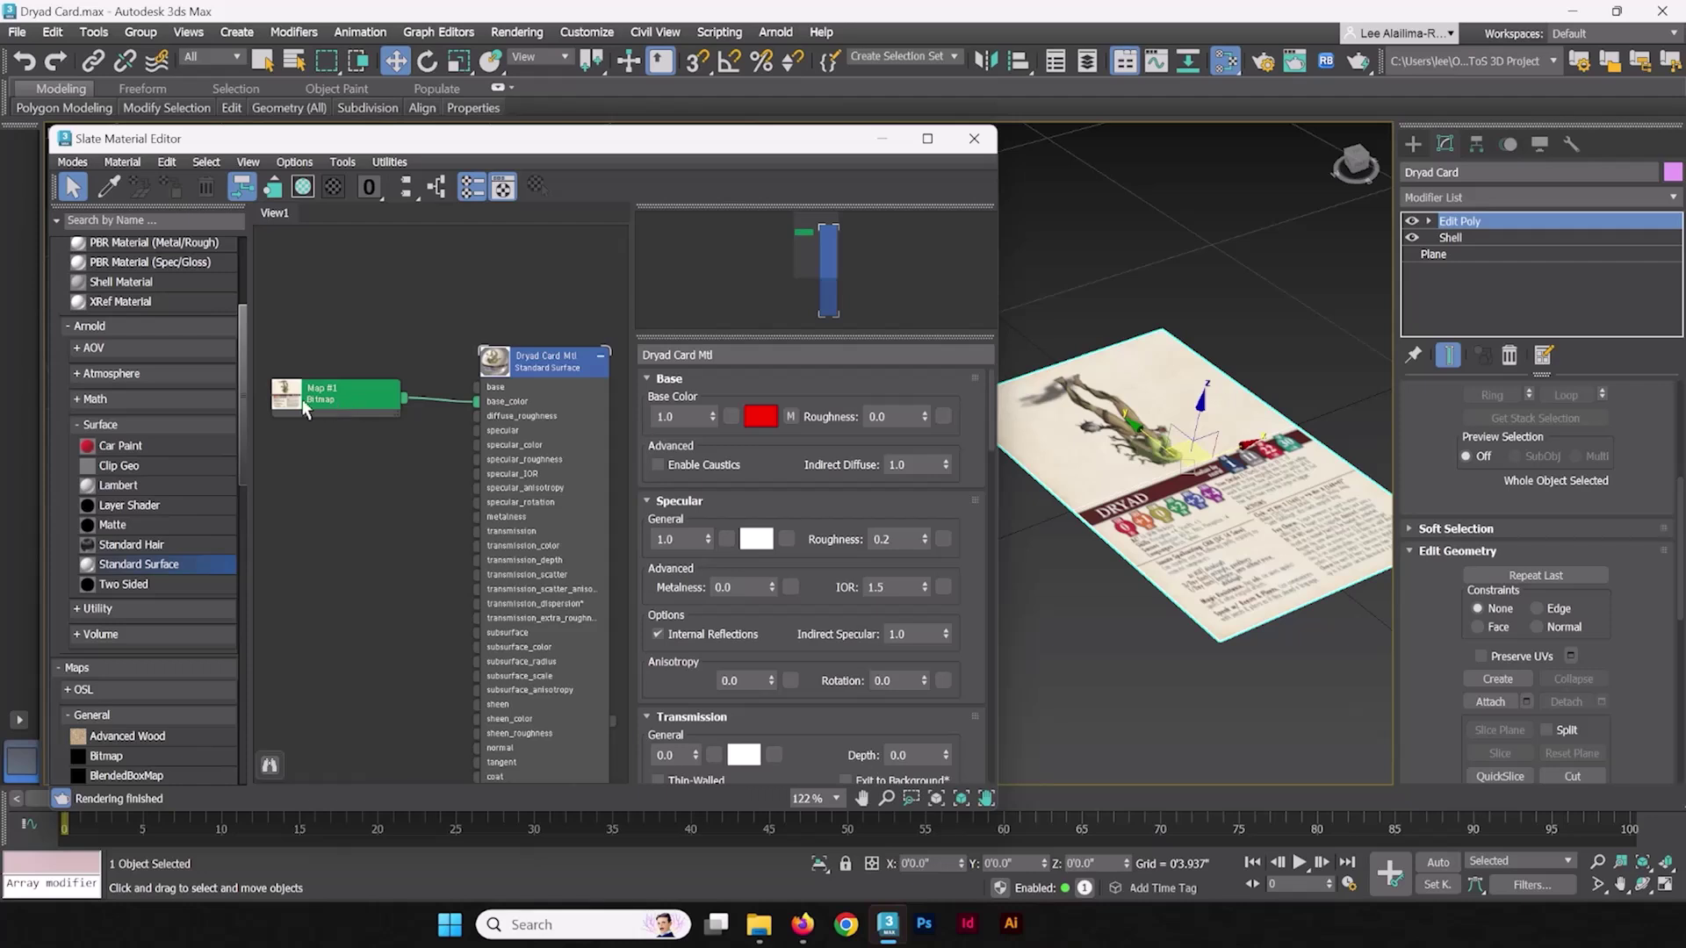
# Step: Delete the old Map #1 bitmap node from the material
pyautogui.click(438, 413)
pyautogui.moveTo(308, 329); pyautogui.dragTo(420, 448)
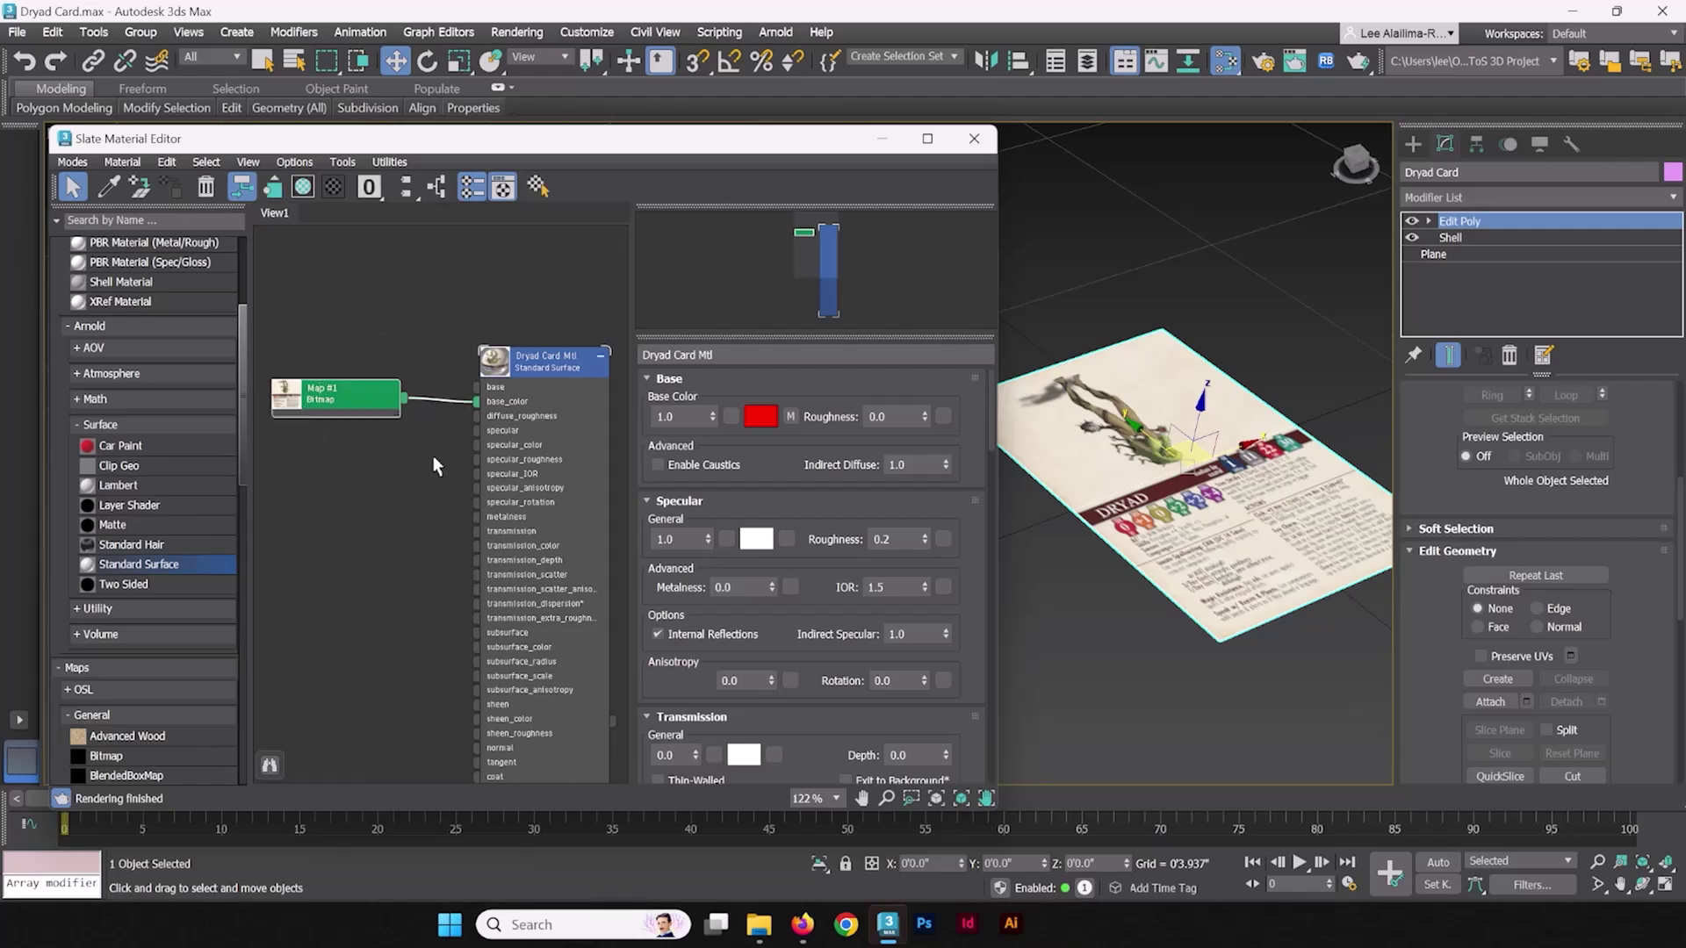
pyautogui.press('Delete')
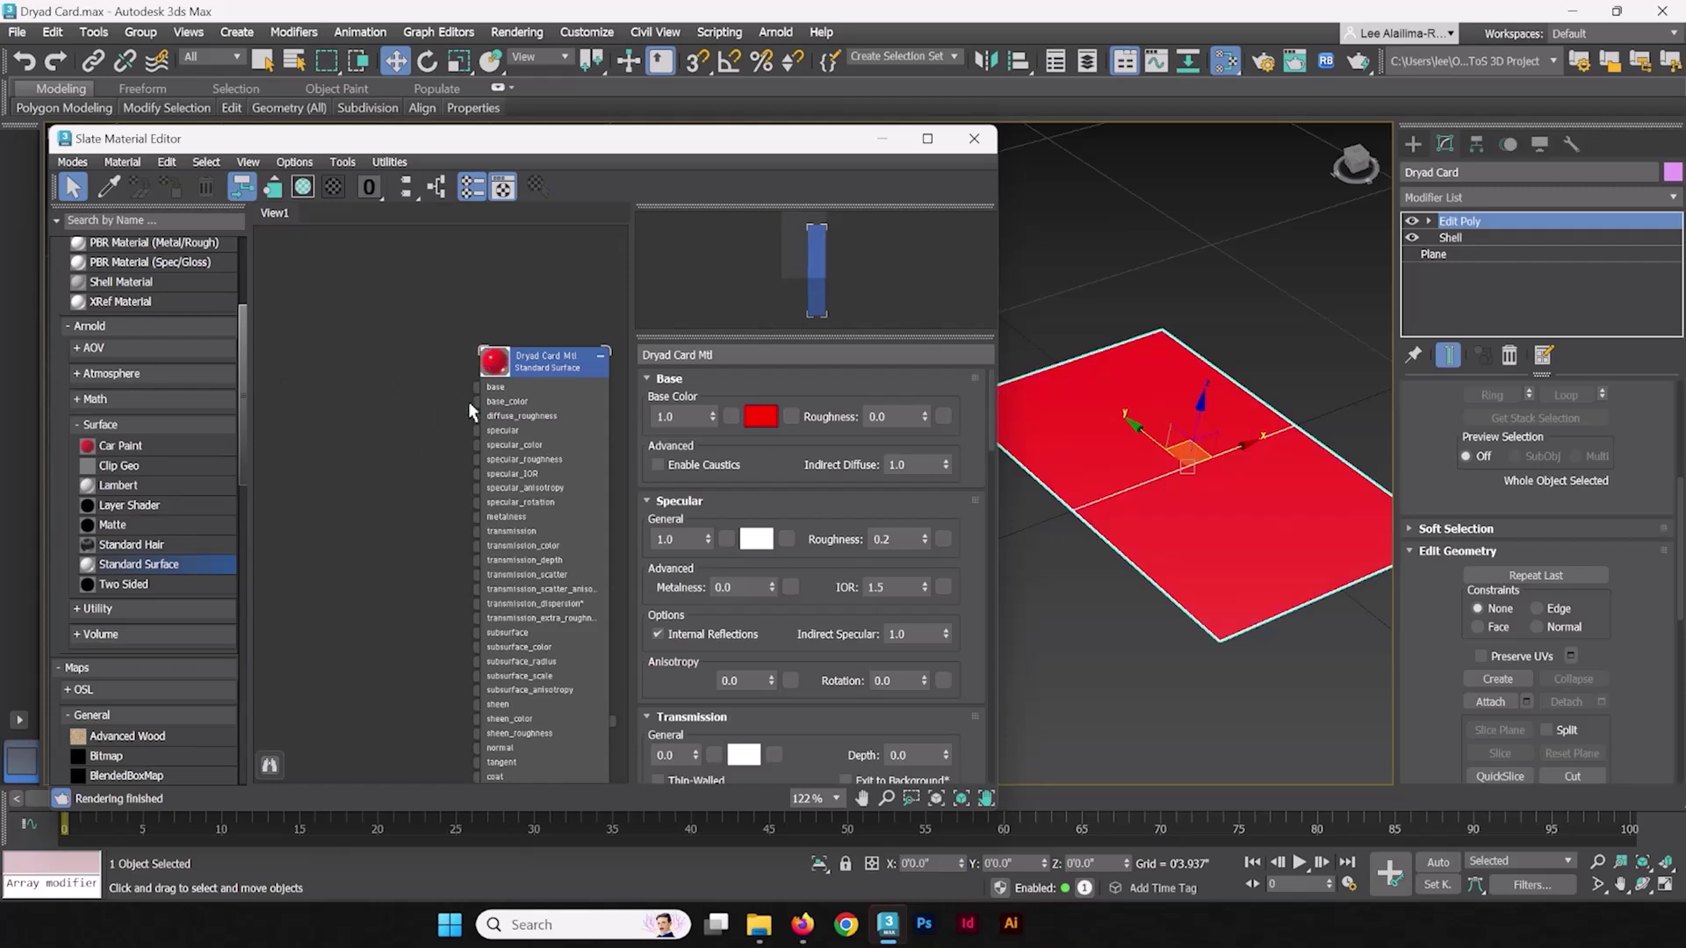
pyautogui.moveTo(306, 331); pyautogui.dragTo(453, 450)
# Step: Wire a new Bitmap from base_color loading ToS_CP1_A_Dryad.jpg
pyautogui.moveTo(479, 403); pyautogui.dragTo(370, 362)
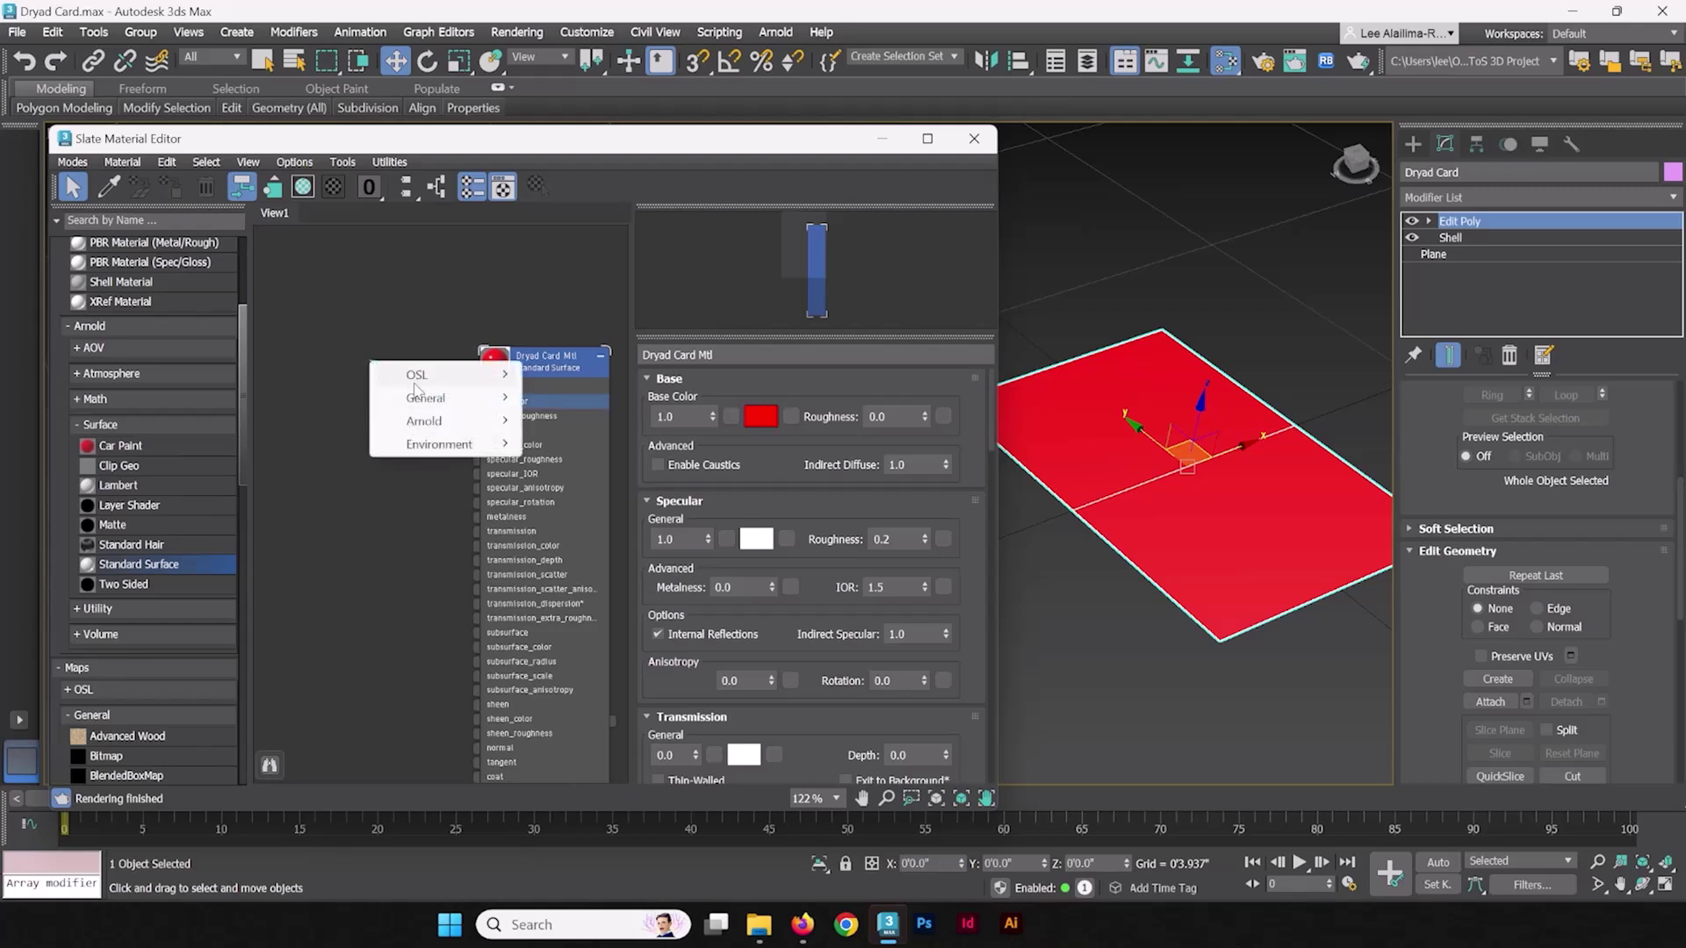
pyautogui.moveTo(421, 397)
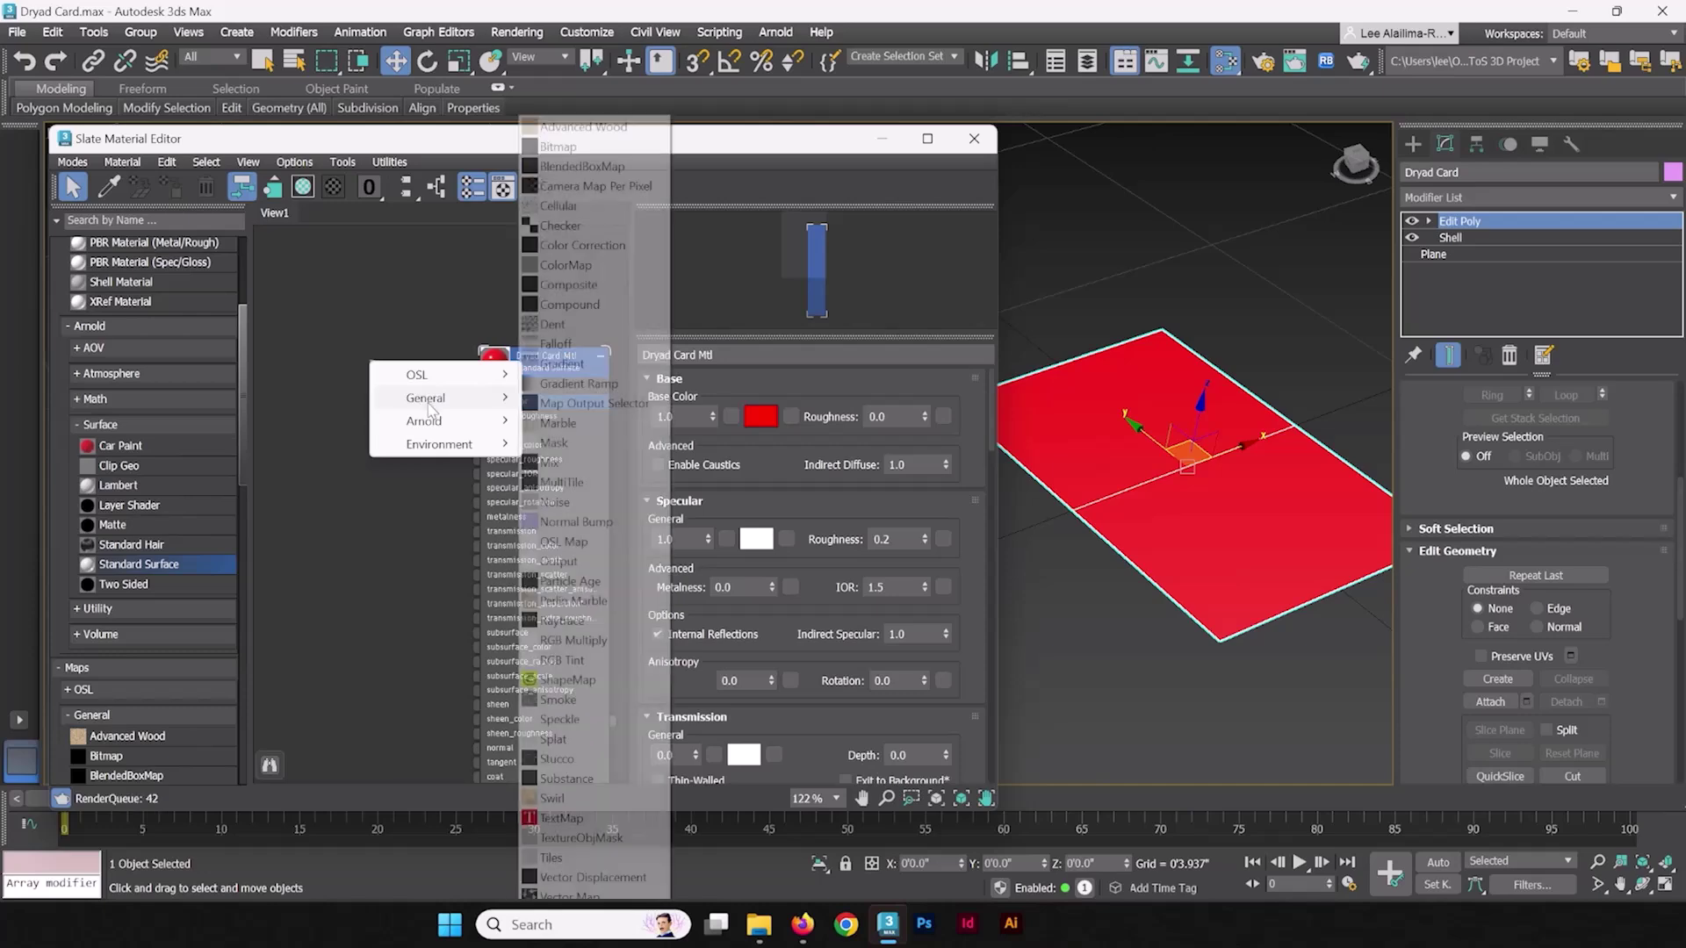
pyautogui.click(557, 146)
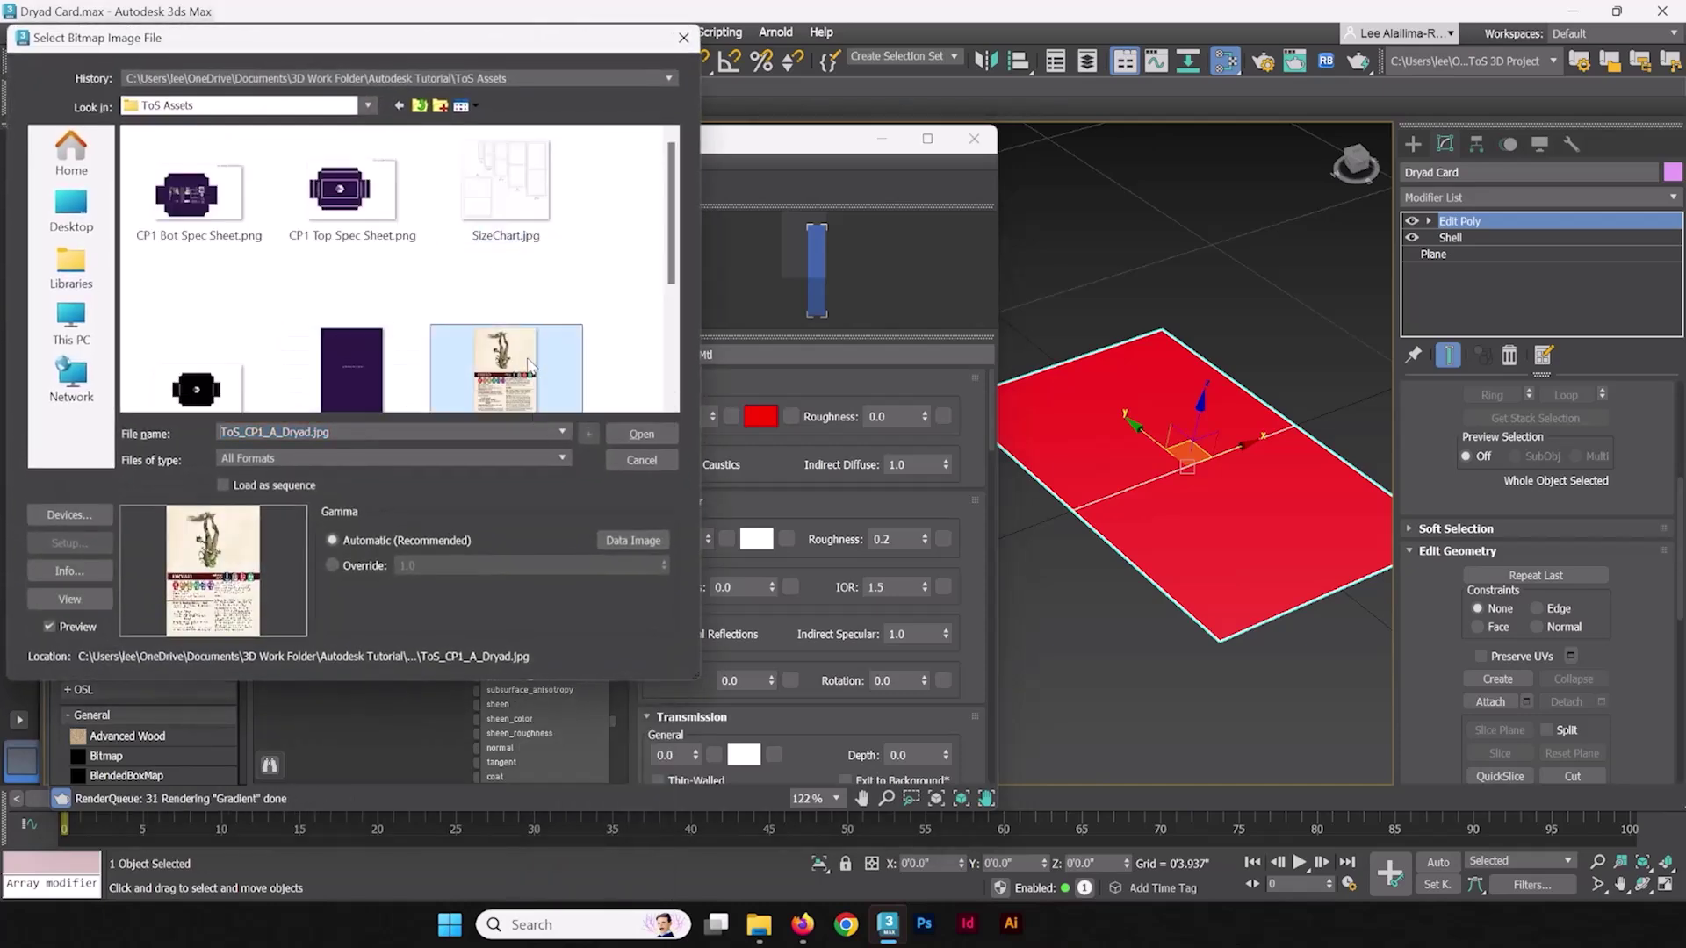
pyautogui.click(641, 434)
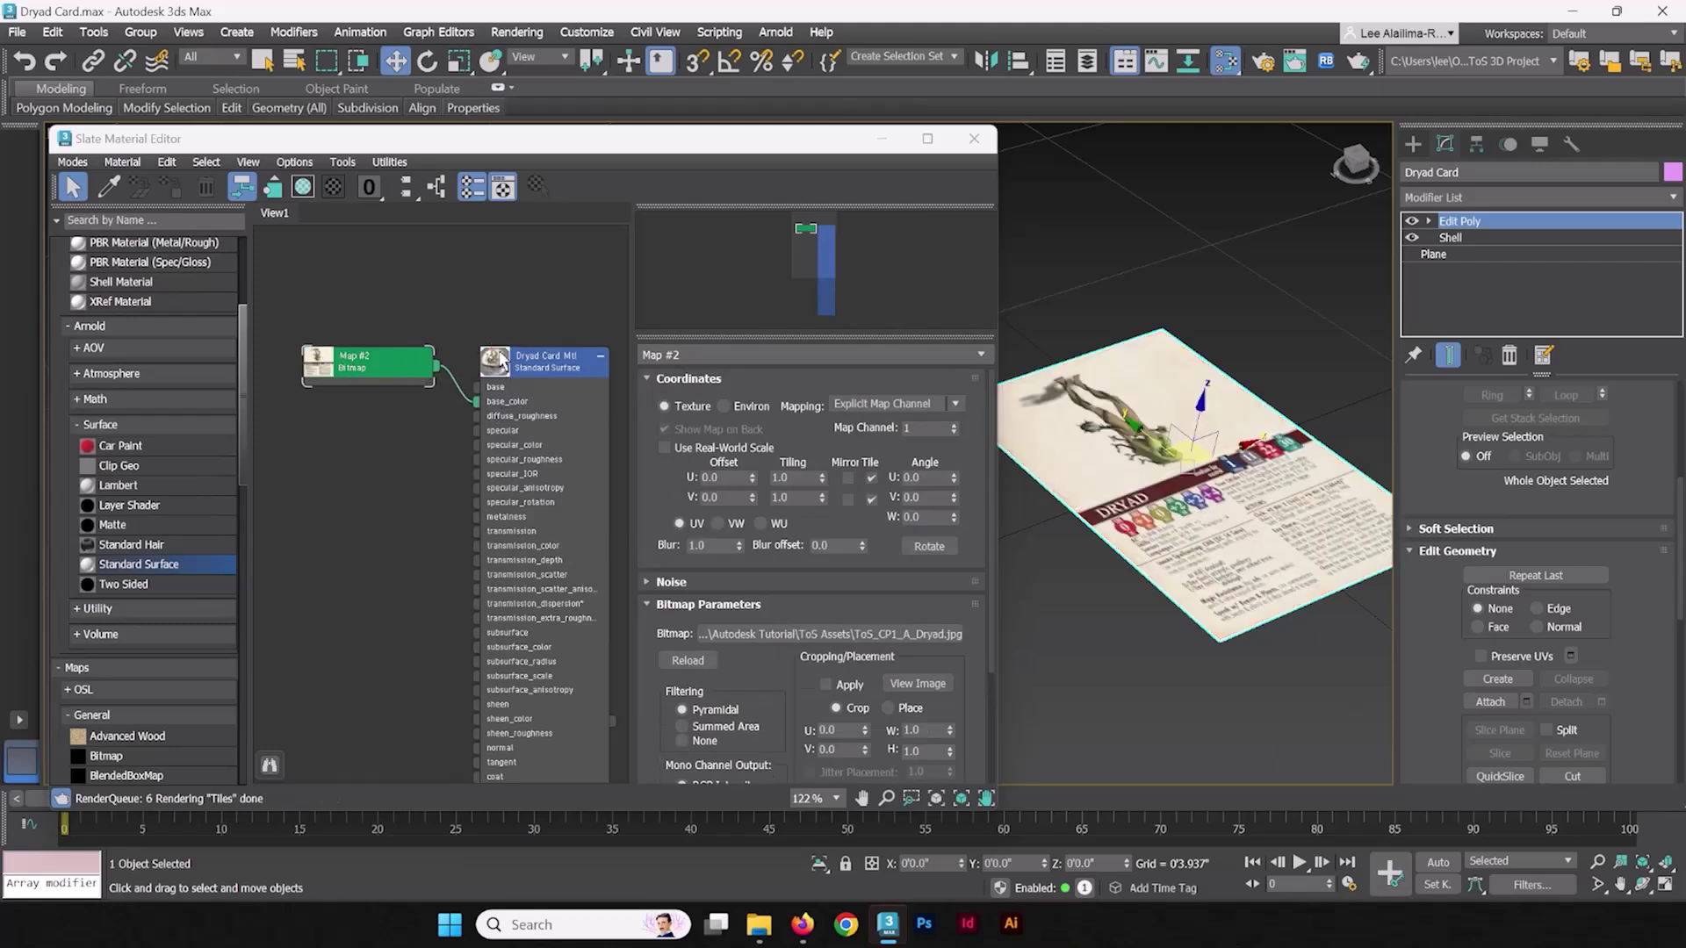
# Step: Re-centre the material nodes, orbit the textured card, and minimize the Slate editor
pyautogui.scroll(3, 593, 325)
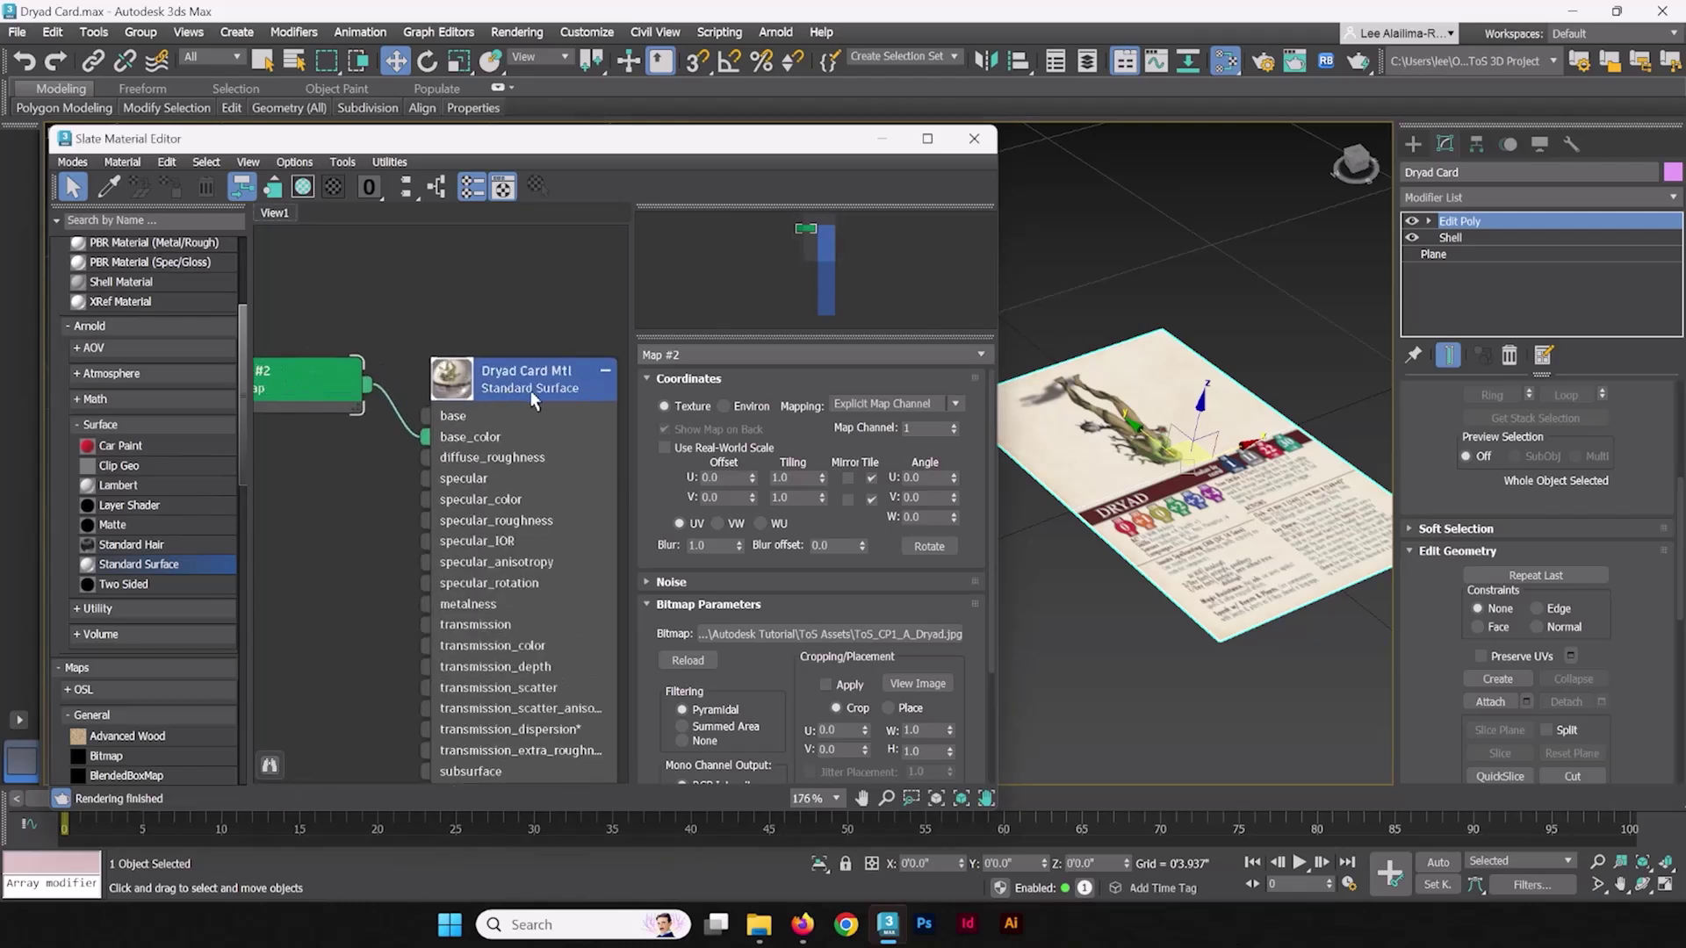
pyautogui.scroll(-1, 481, 378)
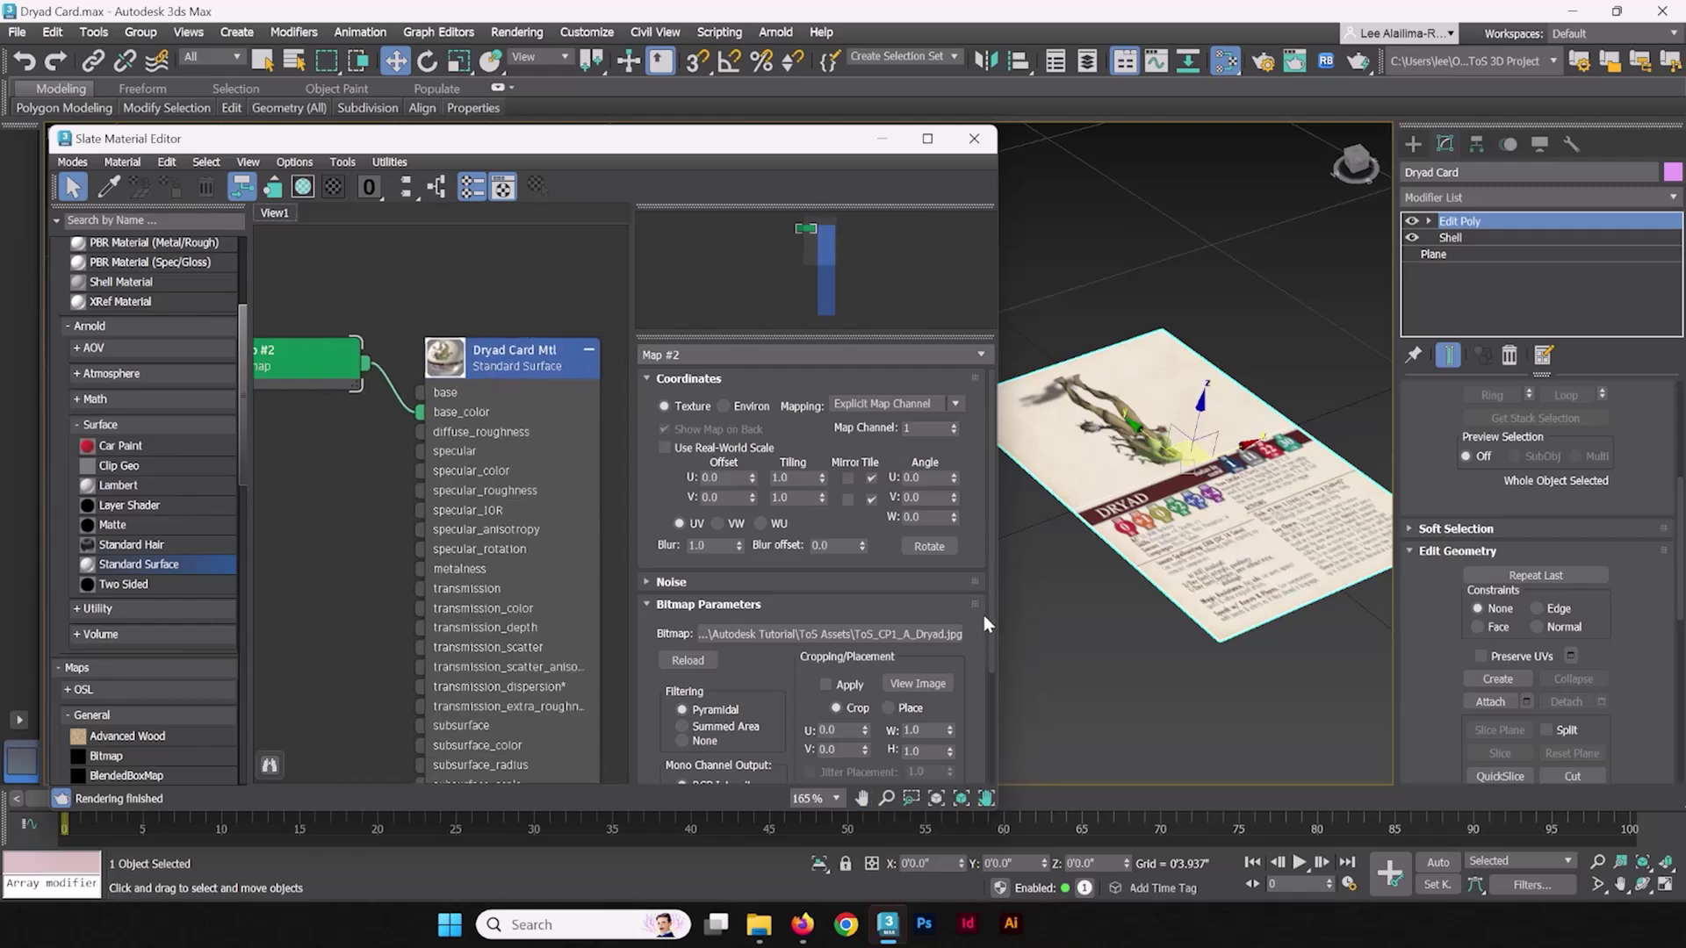
pyautogui.scroll(-3, 472, 491)
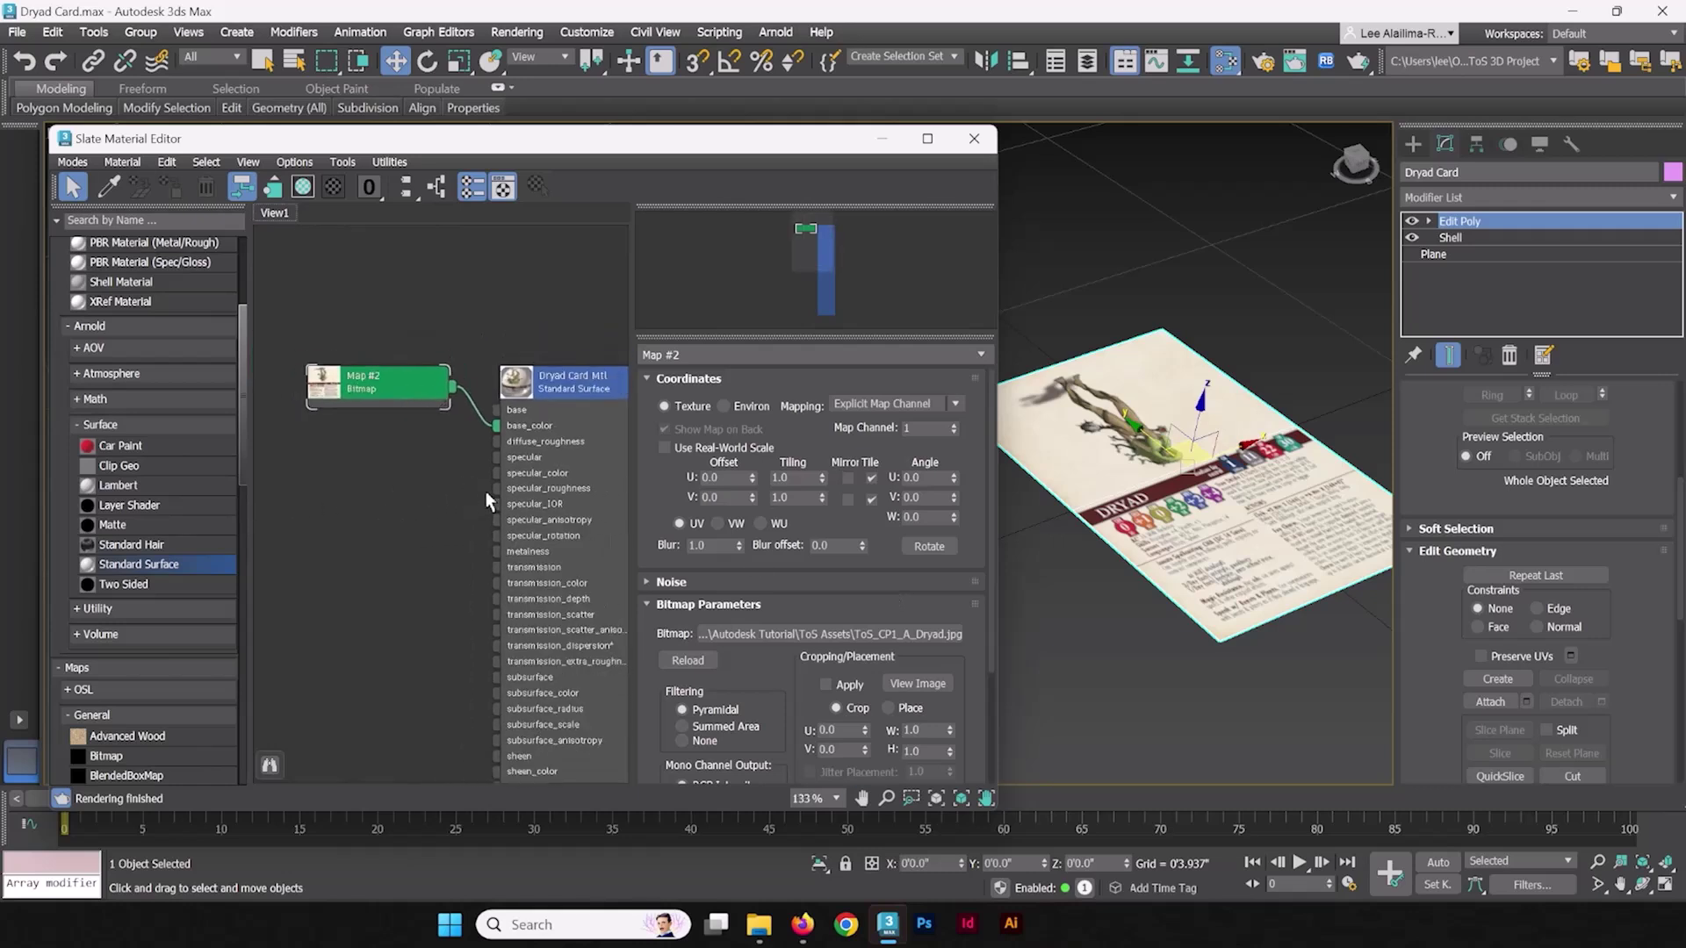
pyautogui.moveTo(487, 492); pyautogui.dragTo(440, 464, button='middle')
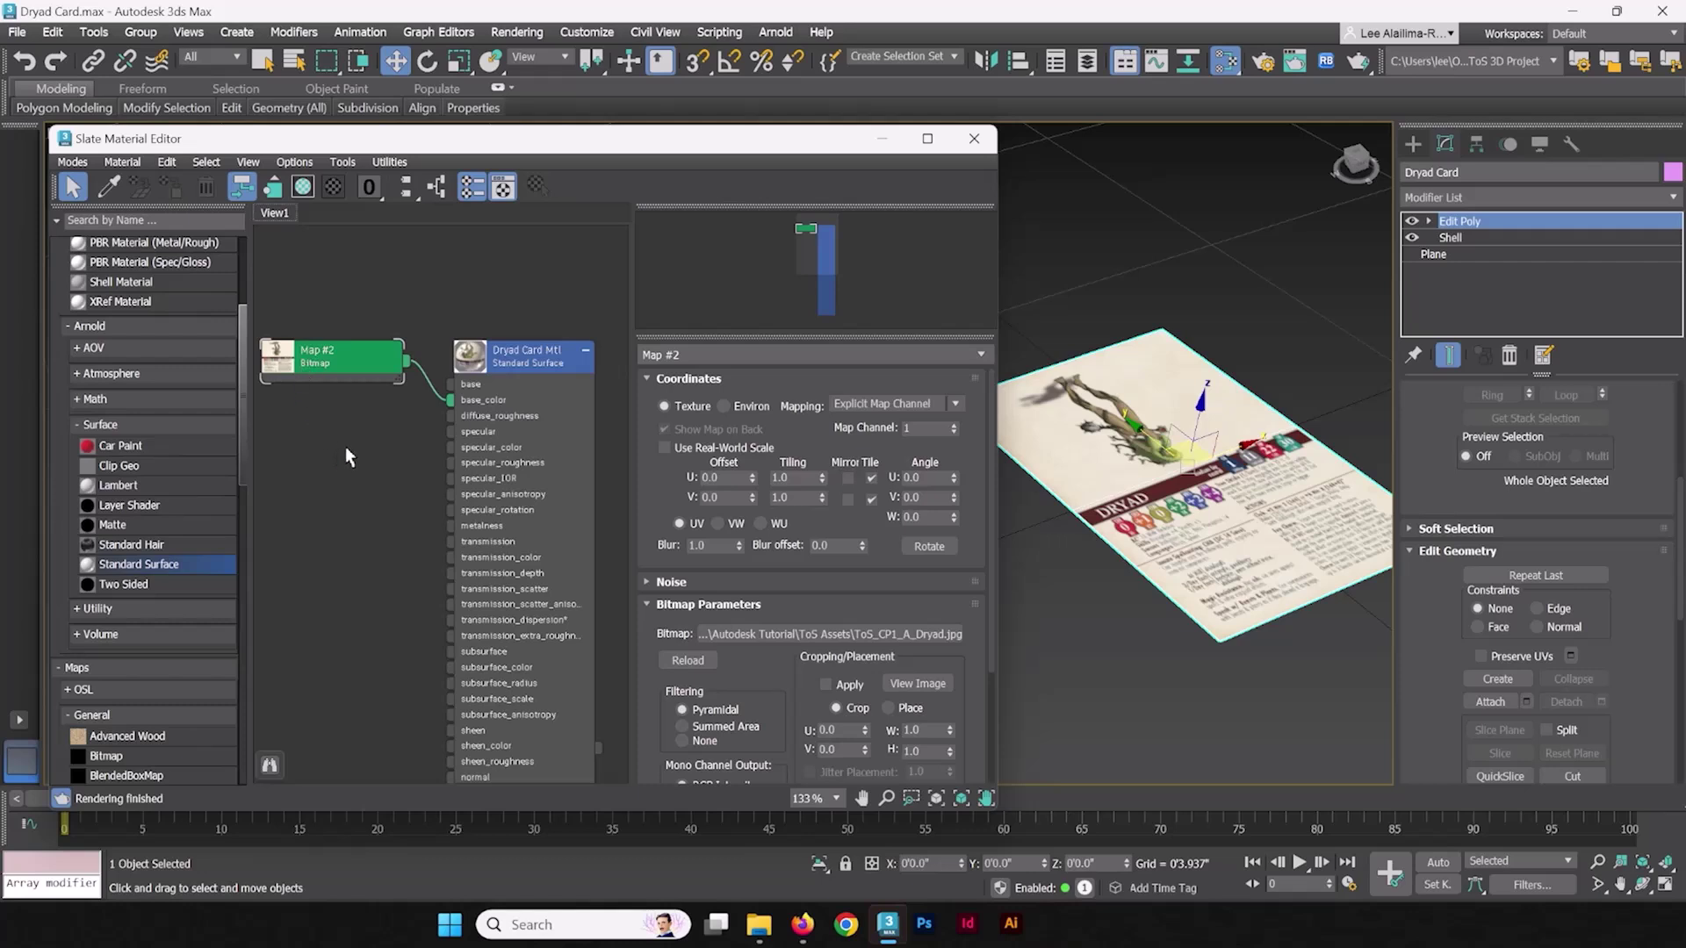
pyautogui.keyDown('alt'); pyautogui.moveTo(1255, 509); pyautogui.dragTo(1233, 503, button='middle'); pyautogui.keyUp('alt')
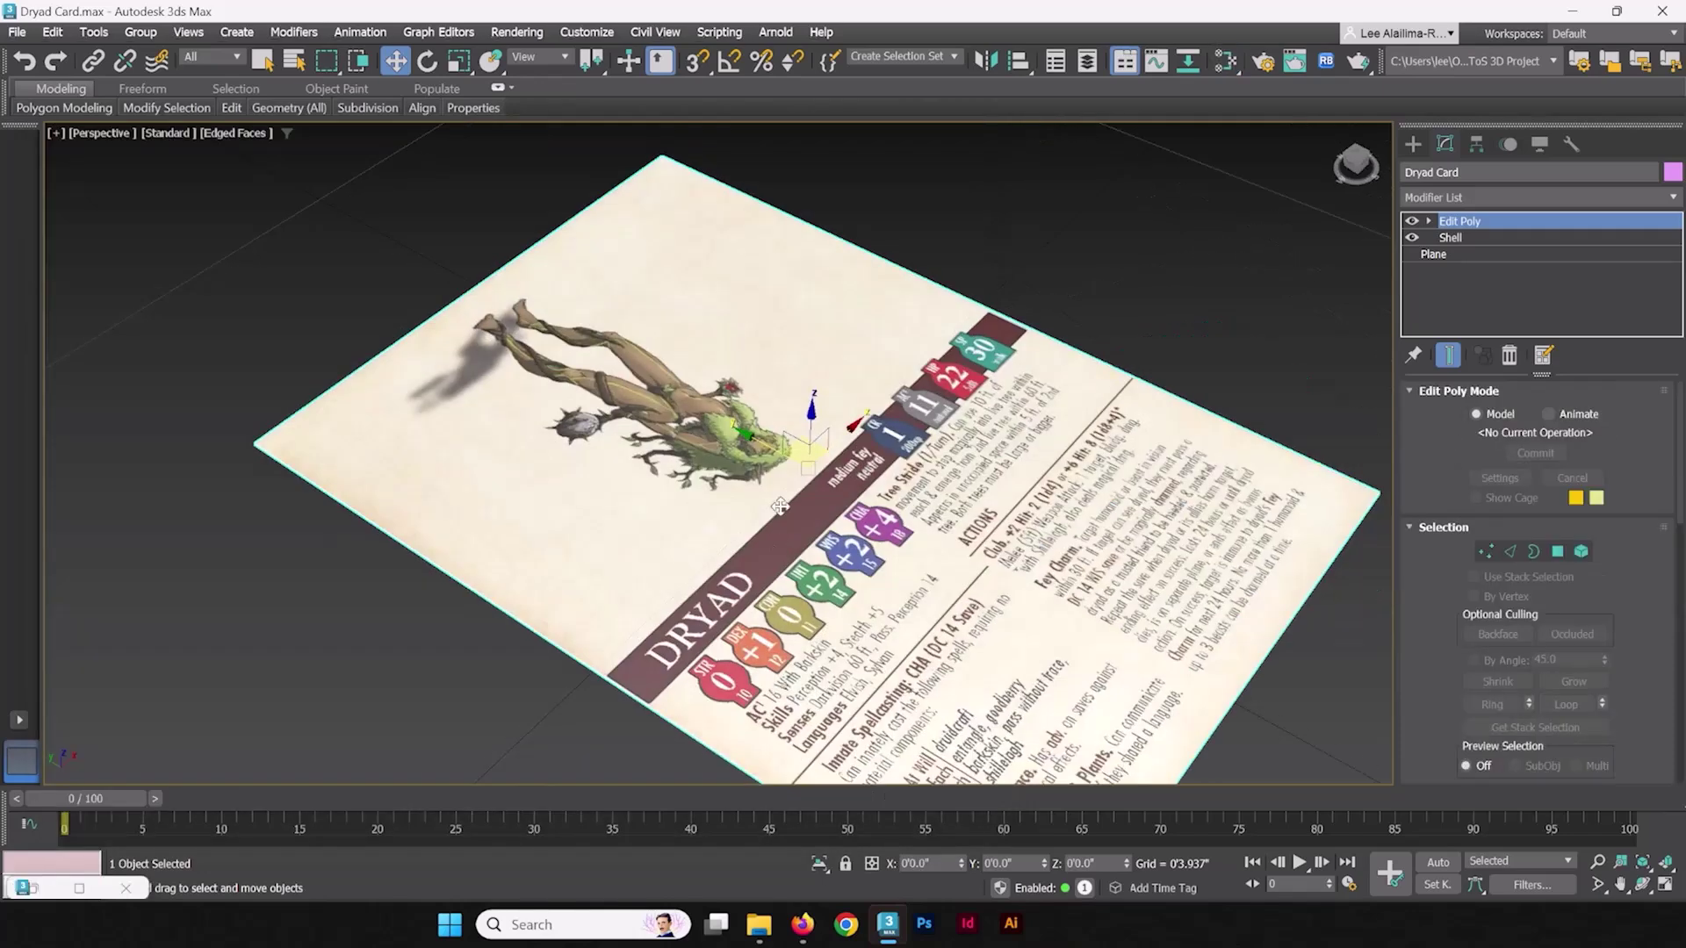
pyautogui.keyDown('alt'); pyautogui.moveTo(720, 430); pyautogui.dragTo(858, 482, button='middle'); pyautogui.keyUp('alt')
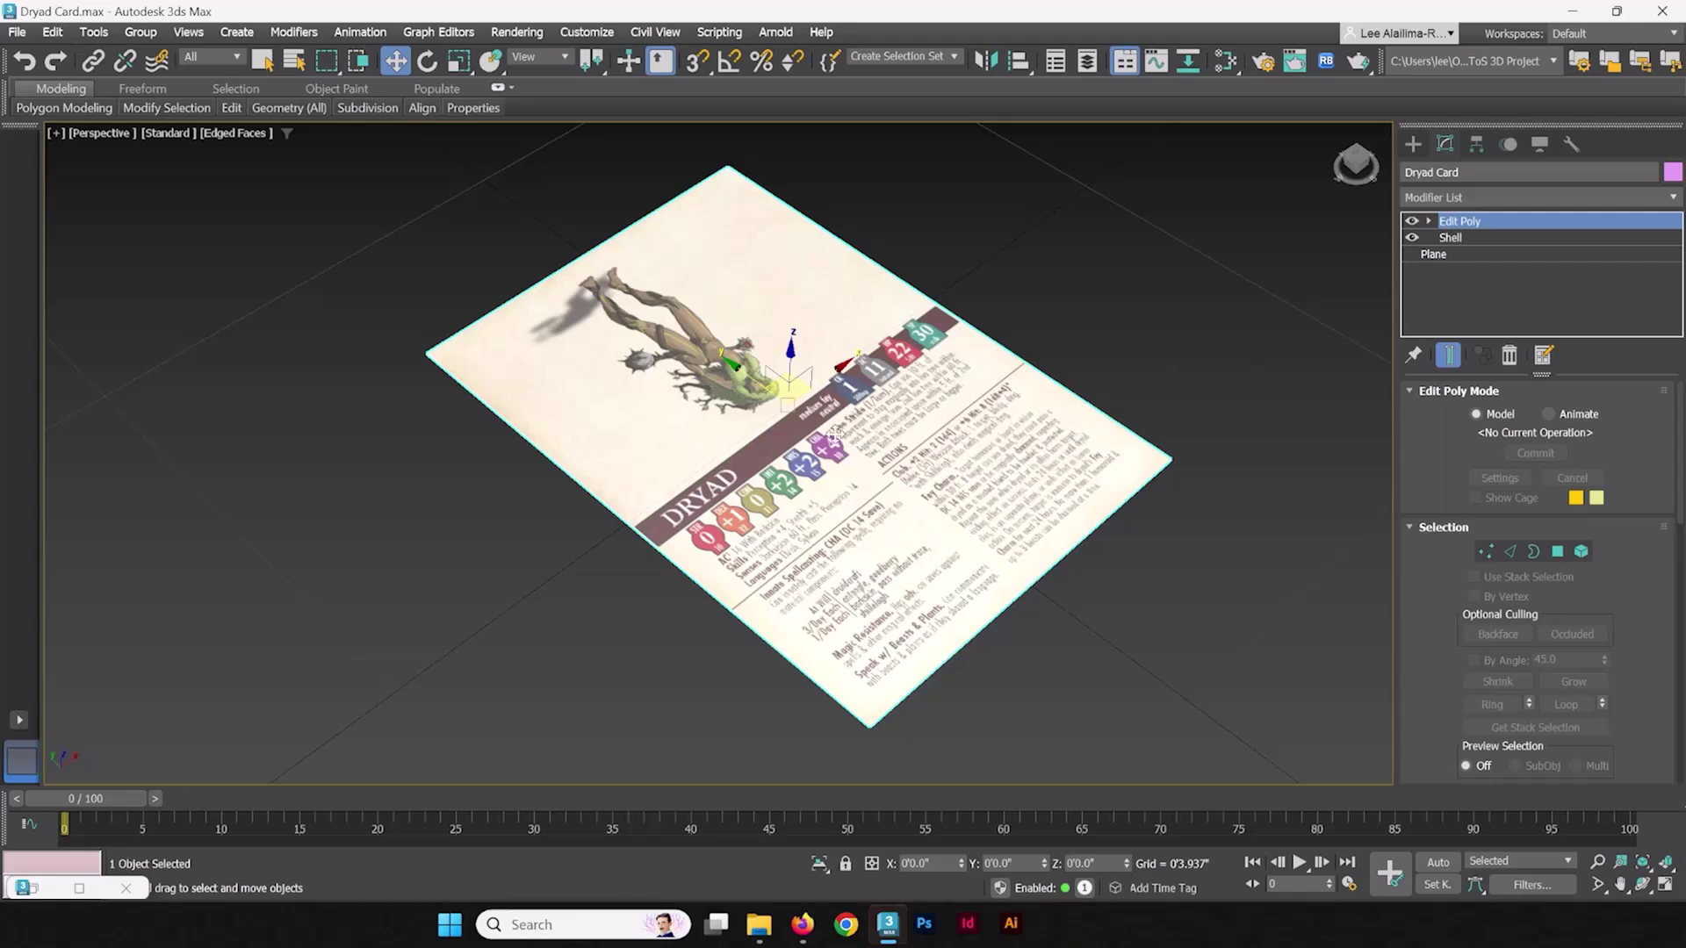
# Step: Add a Planar UVW Map modifier to the Dryad Card and orbit to check it
pyautogui.moveTo(849, 434); pyautogui.dragTo(869, 452, button='middle')
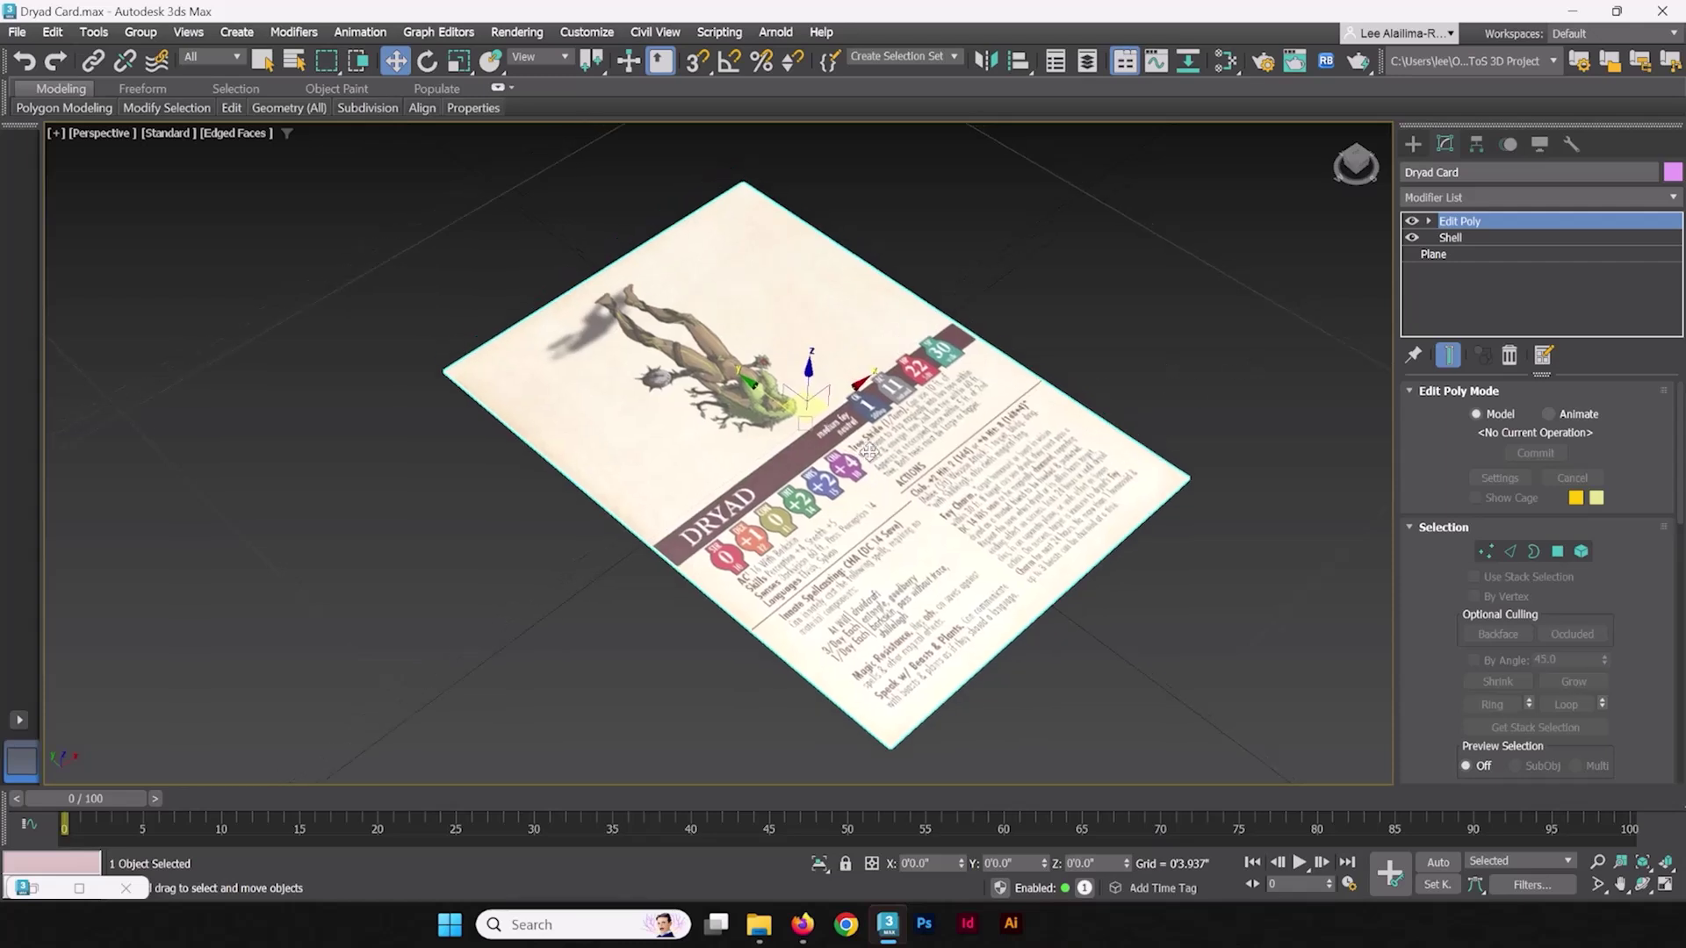
pyautogui.click(1510, 197)
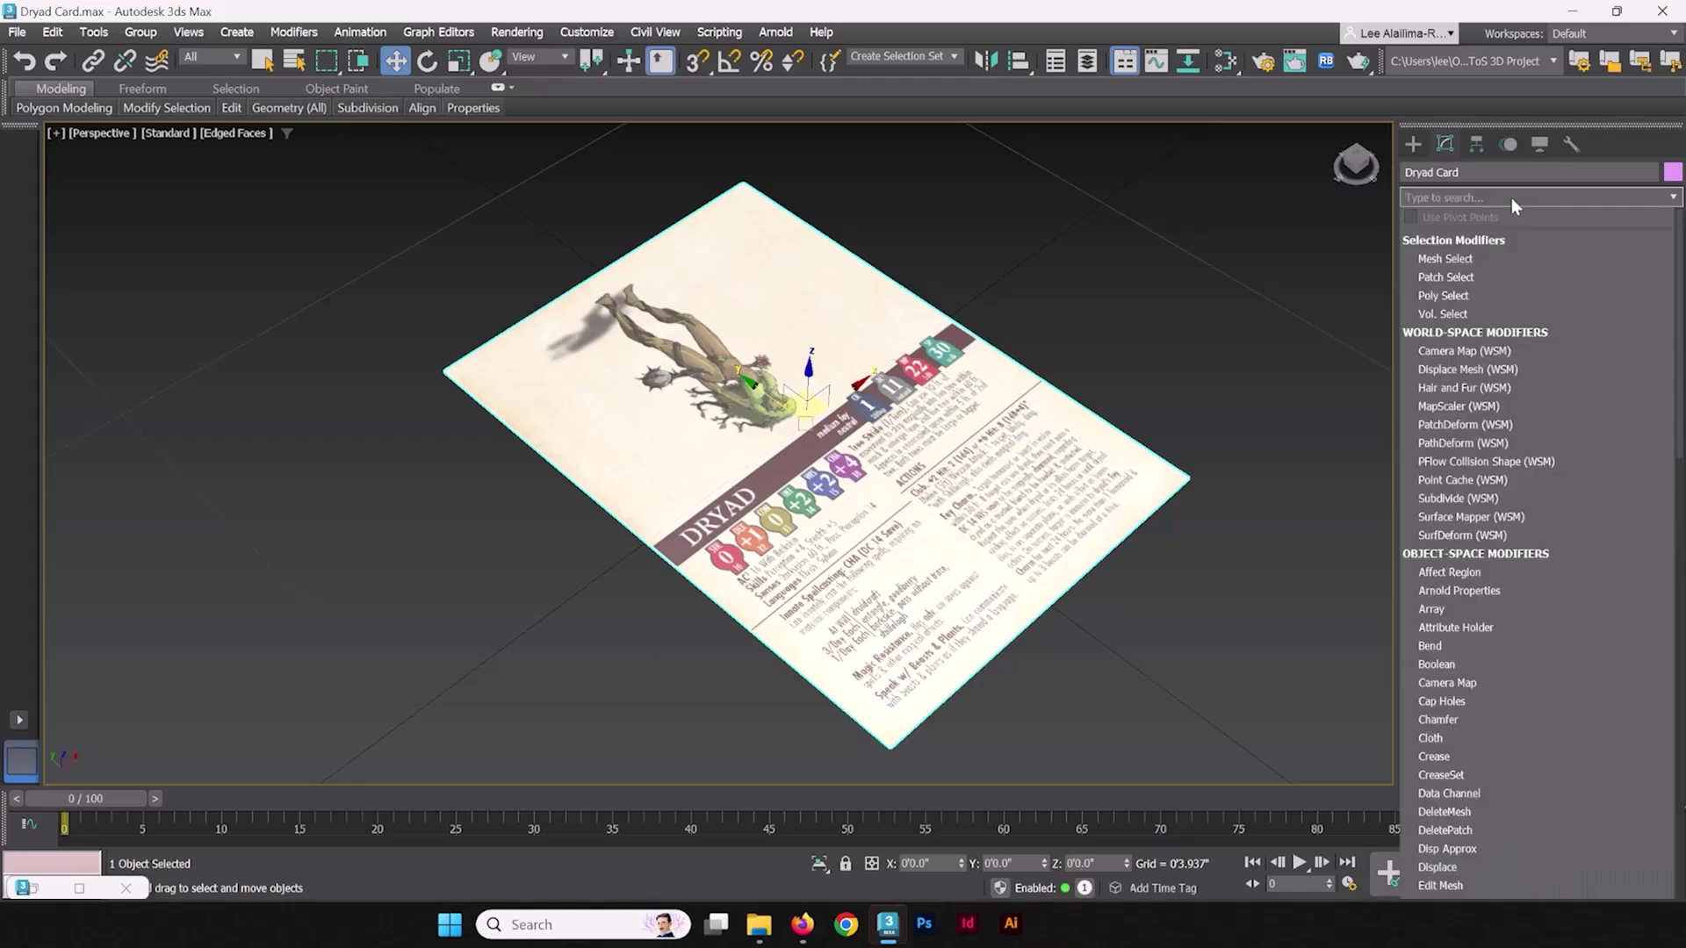
pyautogui.write('uvw')
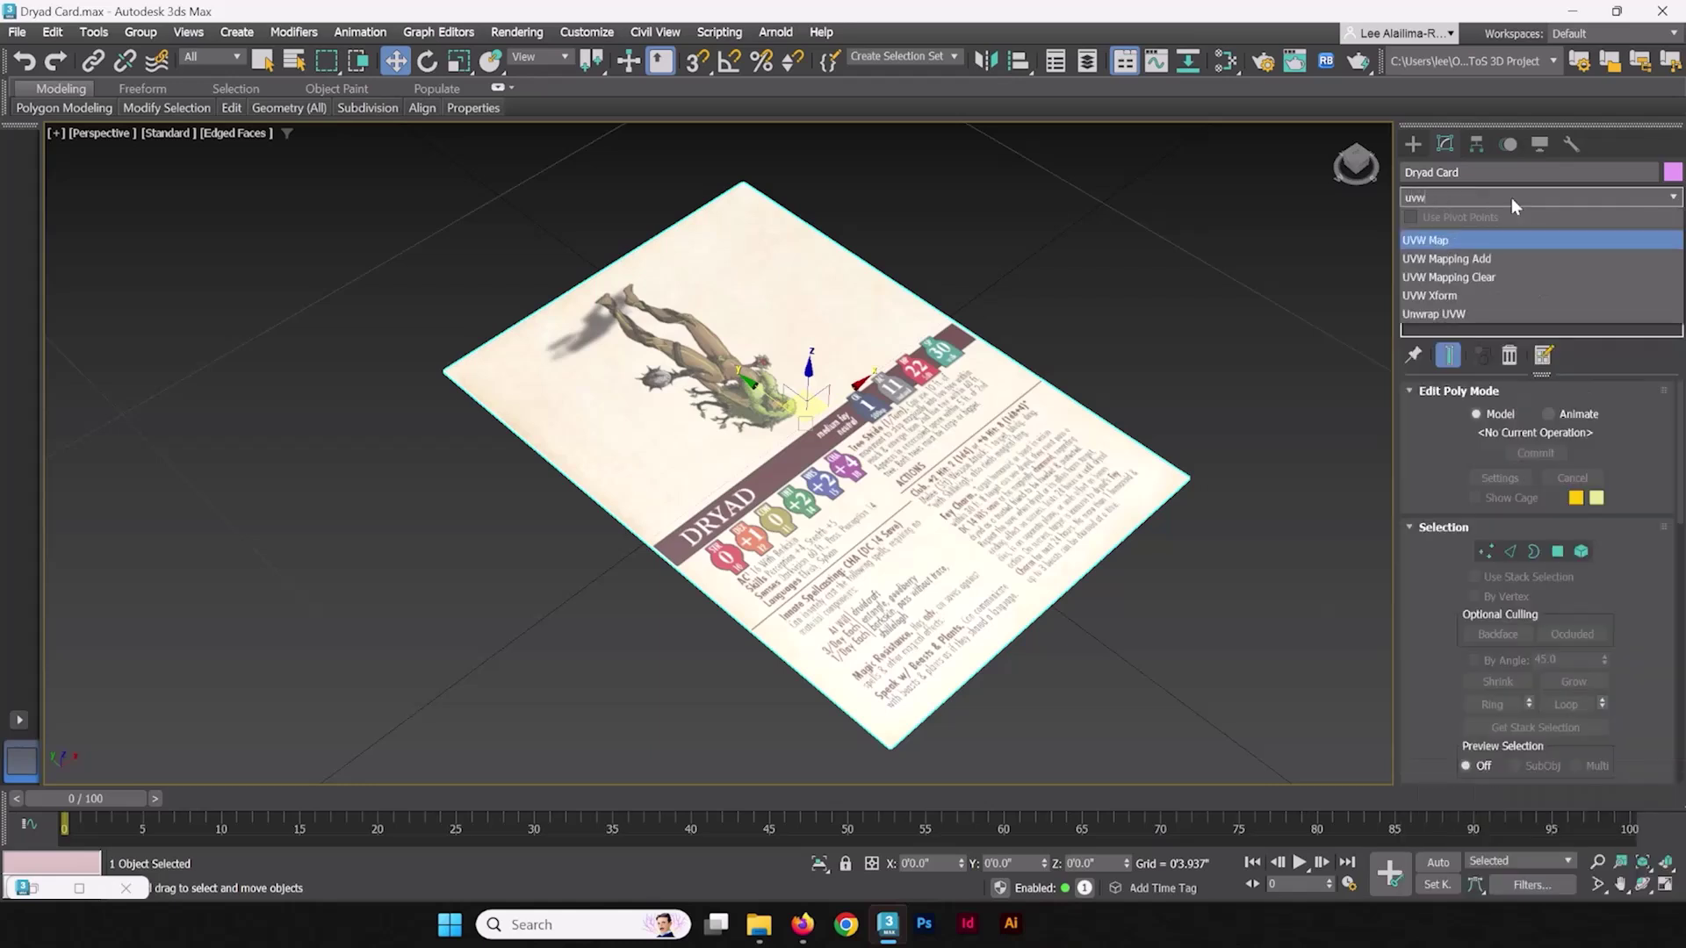
pyautogui.click(1437, 242)
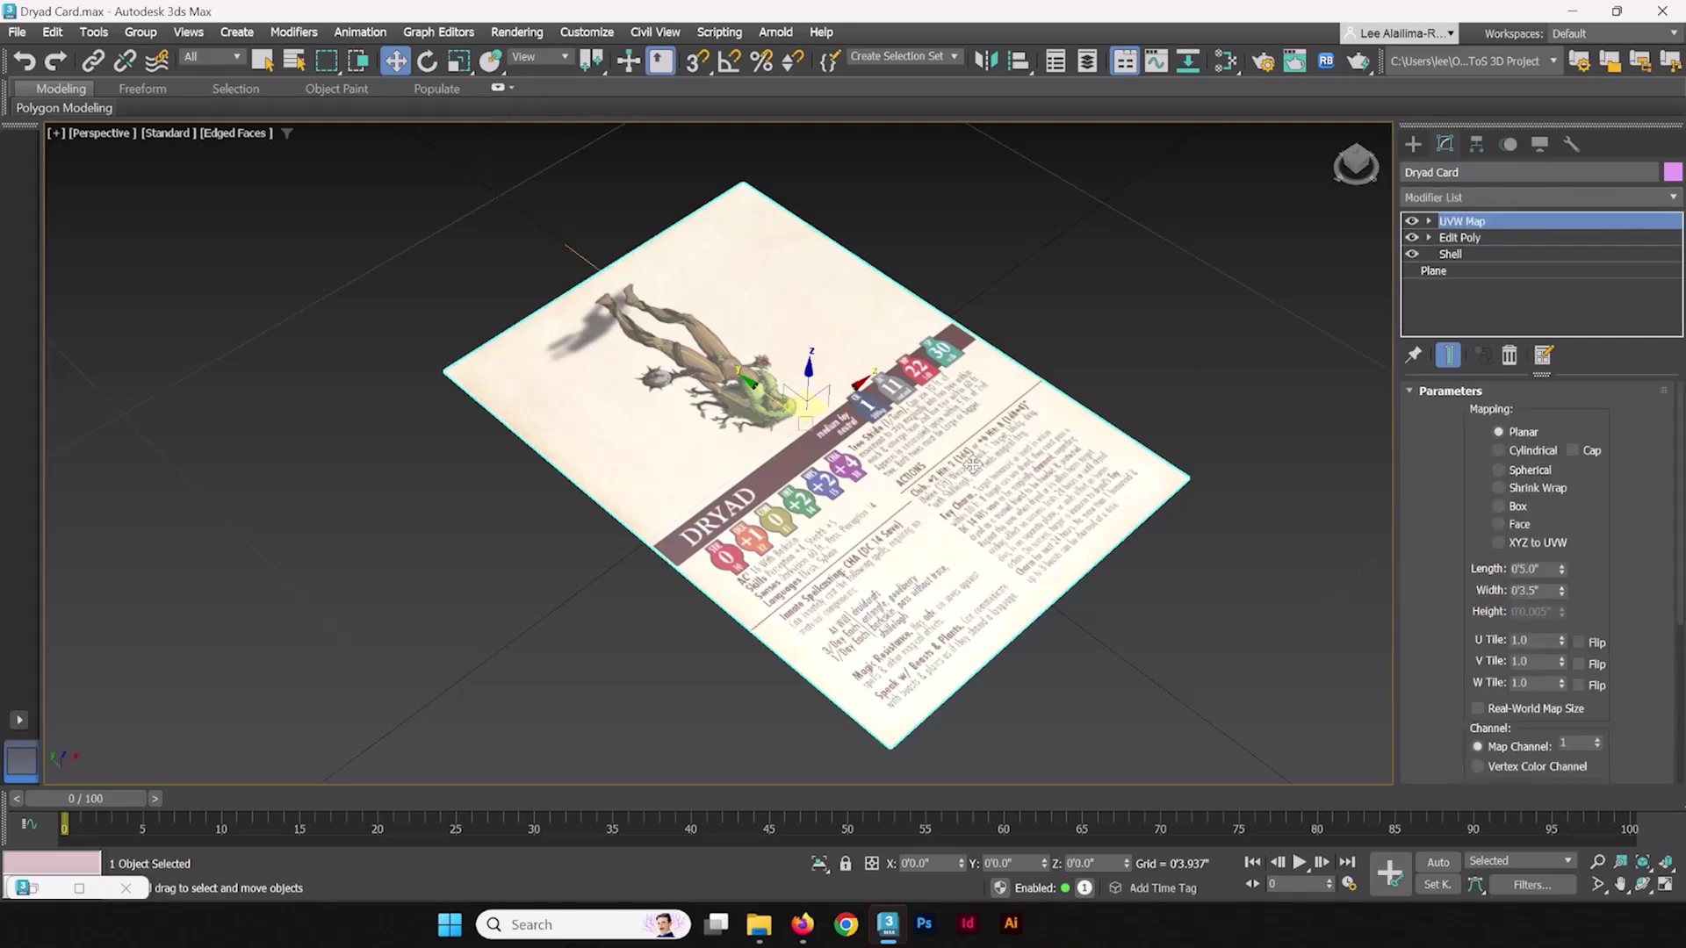
pyautogui.keyDown('alt'); pyautogui.moveTo(974, 470); pyautogui.dragTo(961, 511, button='middle'); pyautogui.keyUp('alt')
pyautogui.moveTo(882, 471)
pyautogui.mouseDown(button='middle')
pyautogui.moveTo(883, 490)
pyautogui.moveTo(882, 334)
pyautogui.moveTo(891, 496)
pyautogui.moveTo(902, 469)
pyautogui.mouseUp(button='middle')
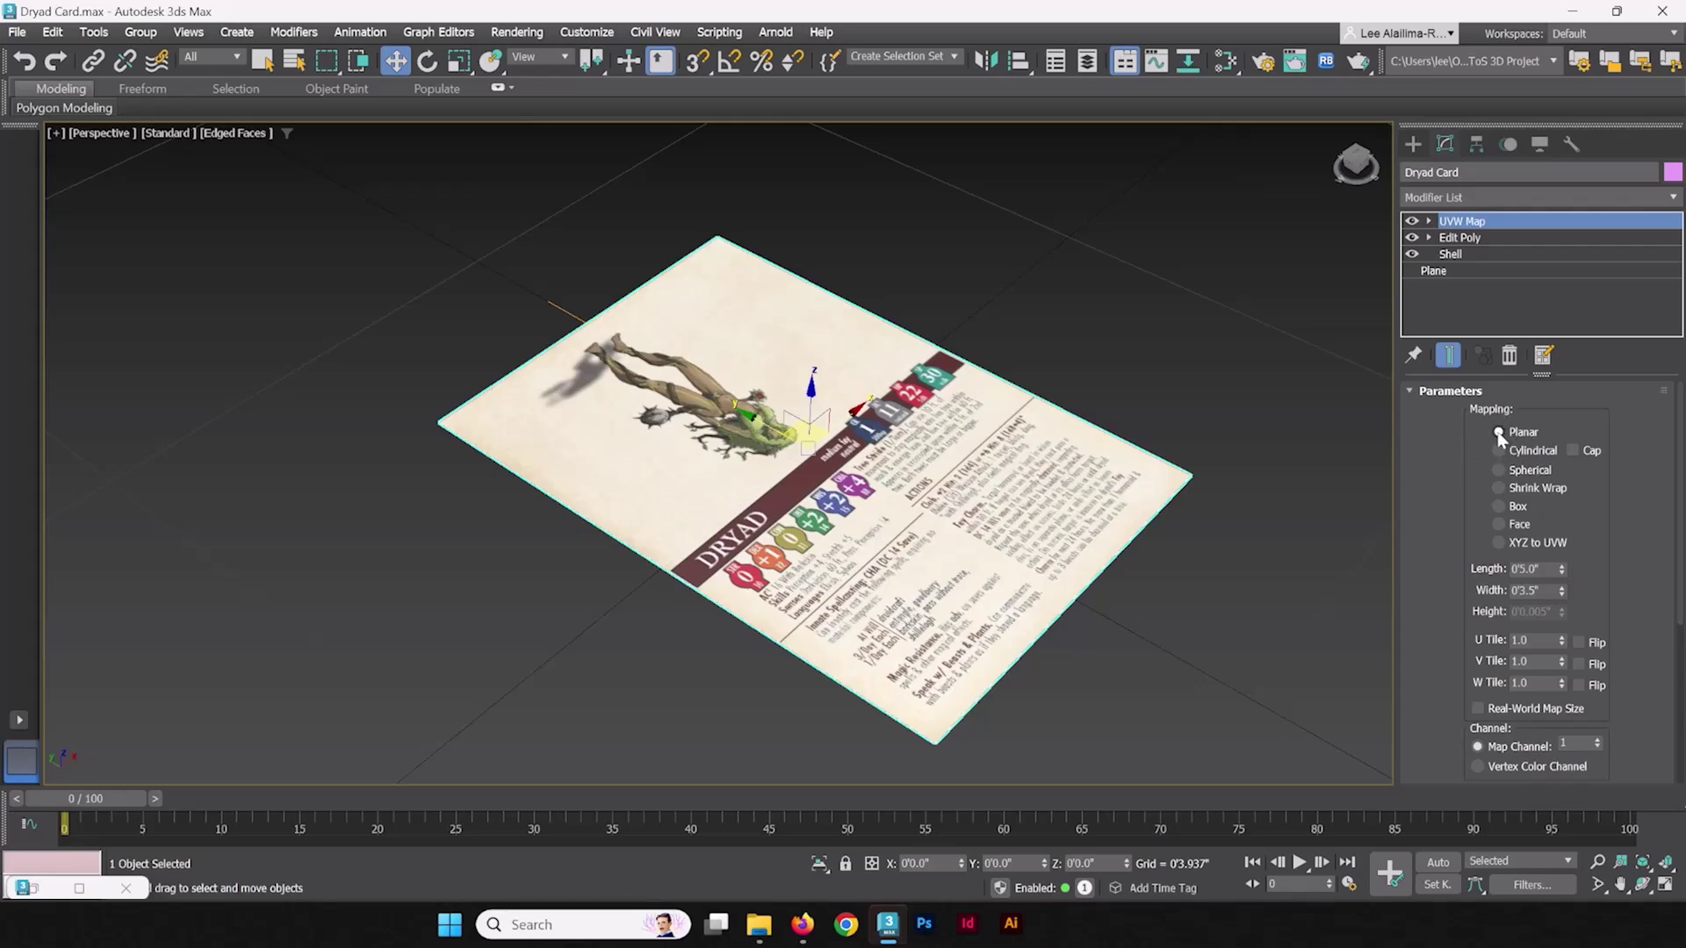
pyautogui.keyDown('alt'); pyautogui.moveTo(1001, 474); pyautogui.dragTo(996, 466, button='middle'); pyautogui.keyUp('alt')
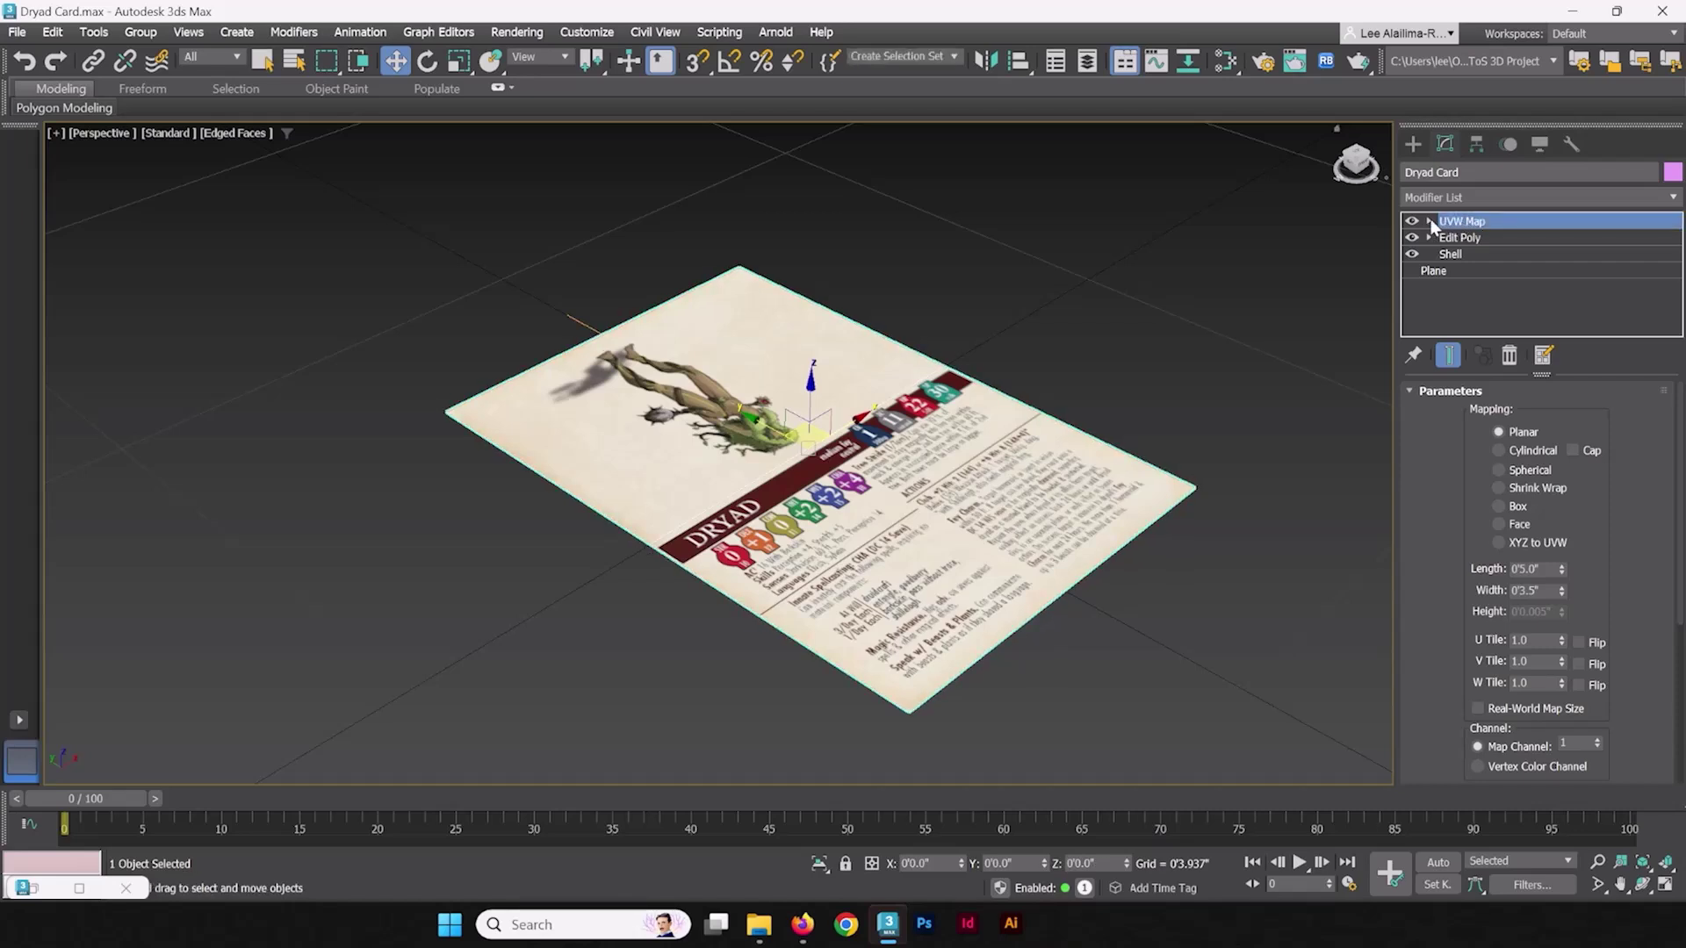
# Step: Select the UVW Map Gizmo and lift it about 0'2.361" above the card
pyautogui.click(1429, 221)
pyautogui.click(1461, 238)
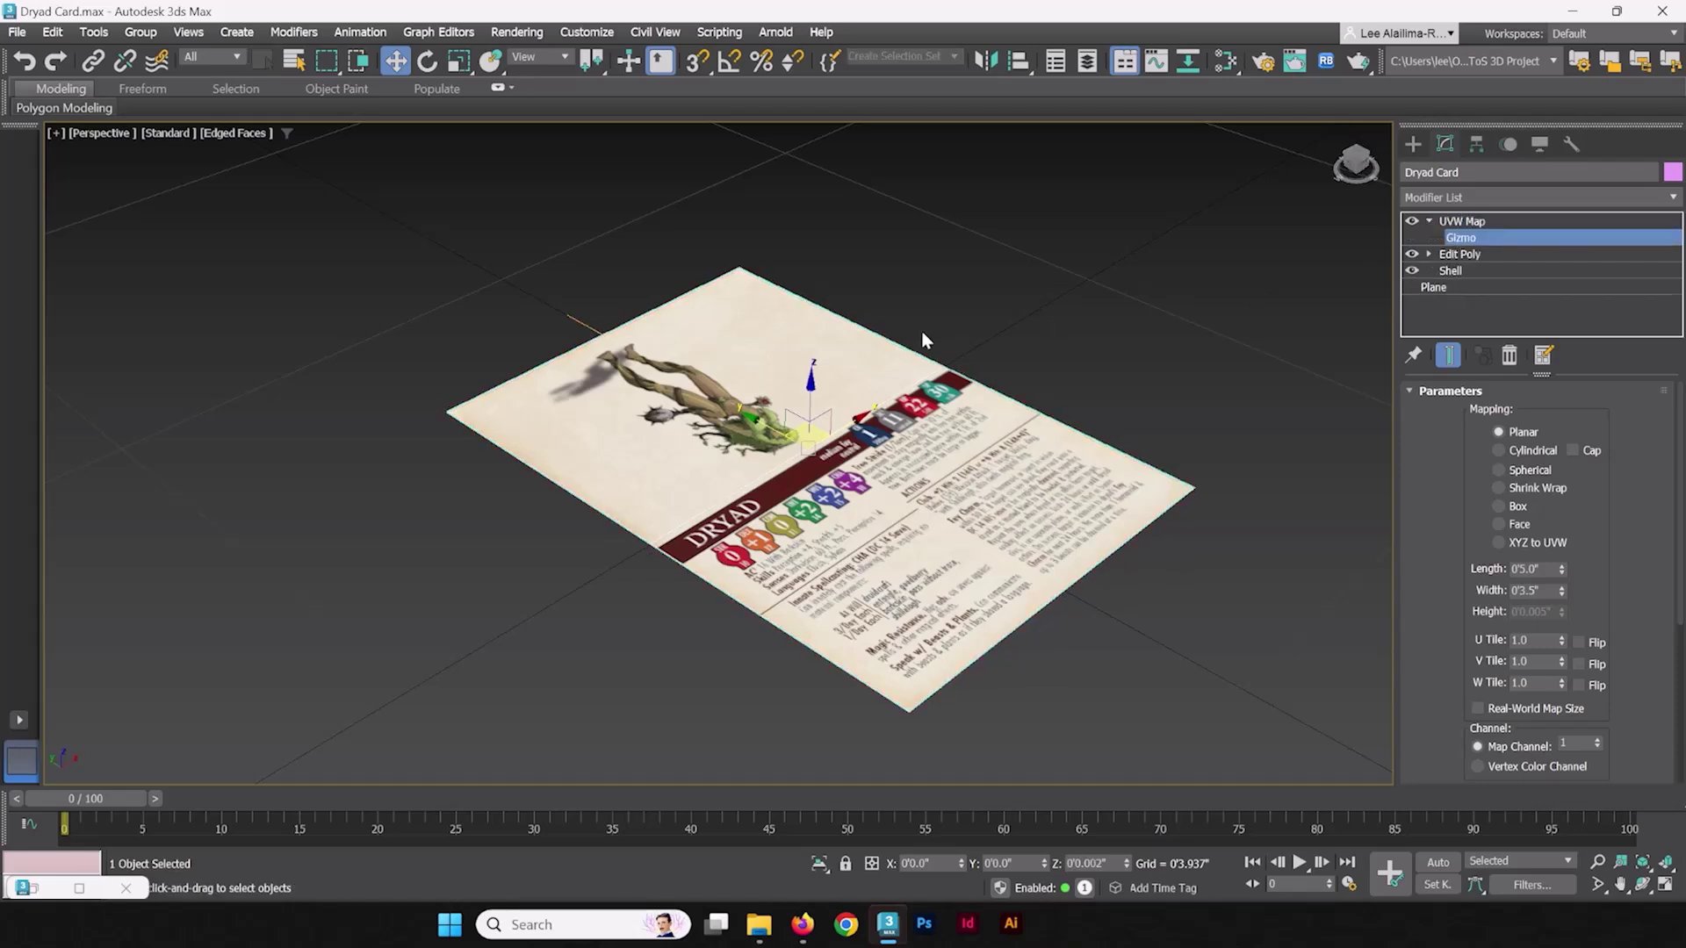
pyautogui.keyDown('alt'); pyautogui.moveTo(922, 338); pyautogui.dragTo(817, 435, button='middle'); pyautogui.keyUp('alt')
pyautogui.moveTo(814, 440); pyautogui.dragTo(849, 180)
pyautogui.keyDown('alt'); pyautogui.moveTo(911, 188); pyautogui.dragTo(930, 316, button='middle'); pyautogui.keyUp('alt')
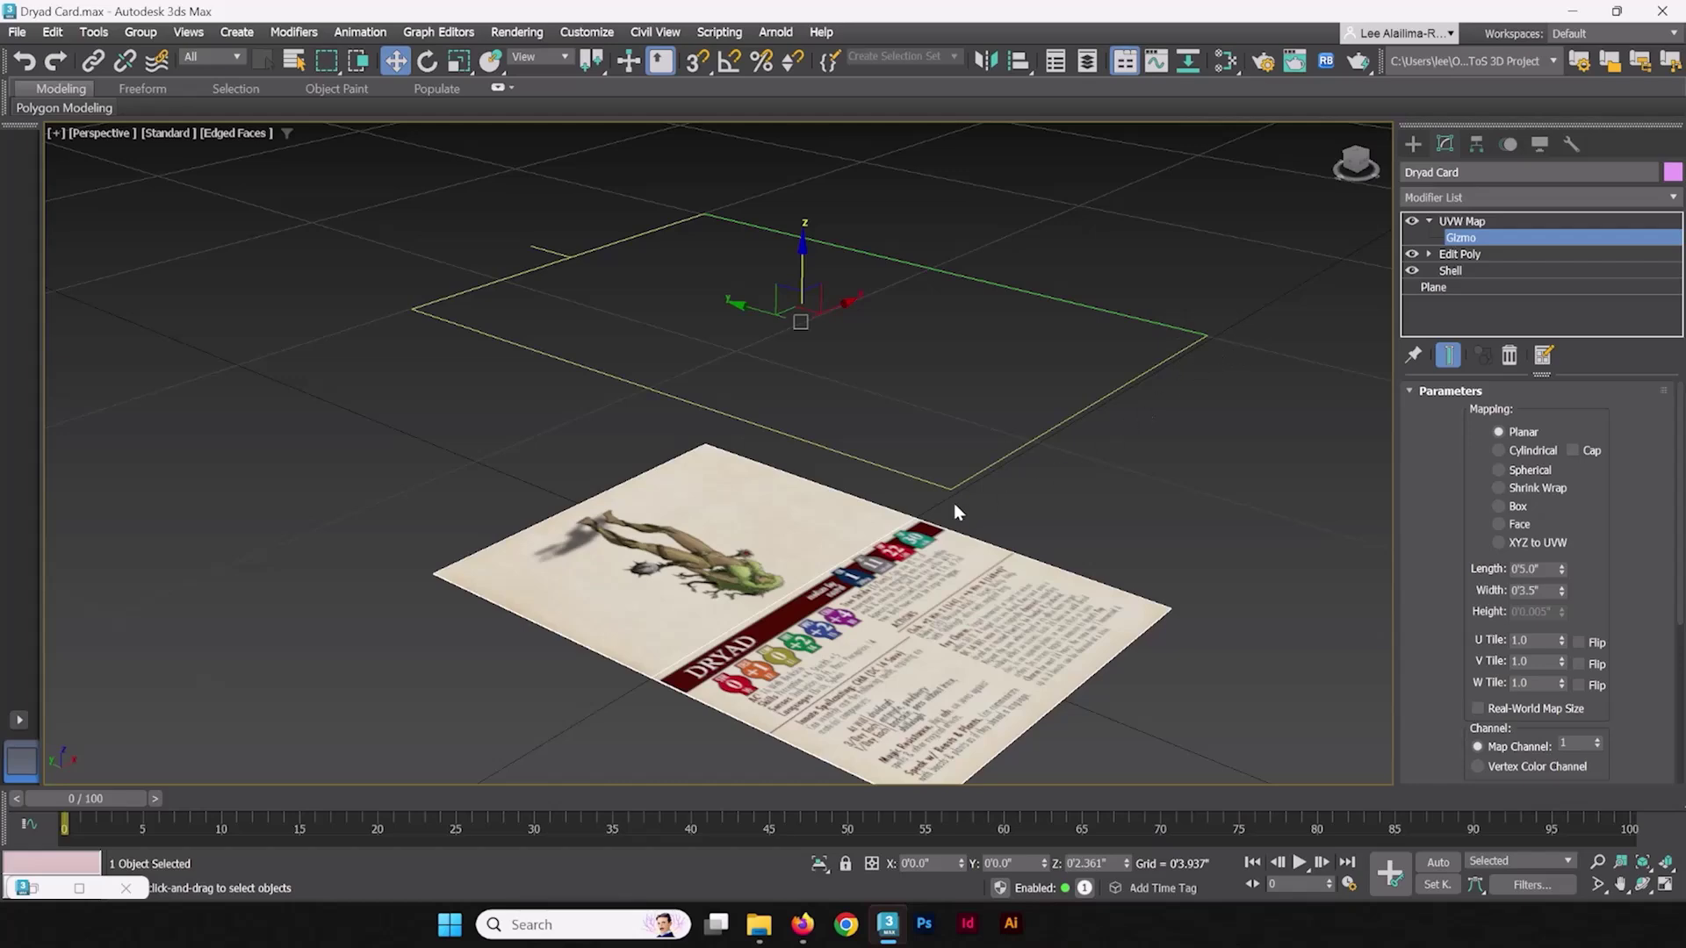
pyautogui.keyDown('alt'); pyautogui.moveTo(959, 354); pyautogui.dragTo(818, 277, button='middle'); pyautogui.keyUp('alt')
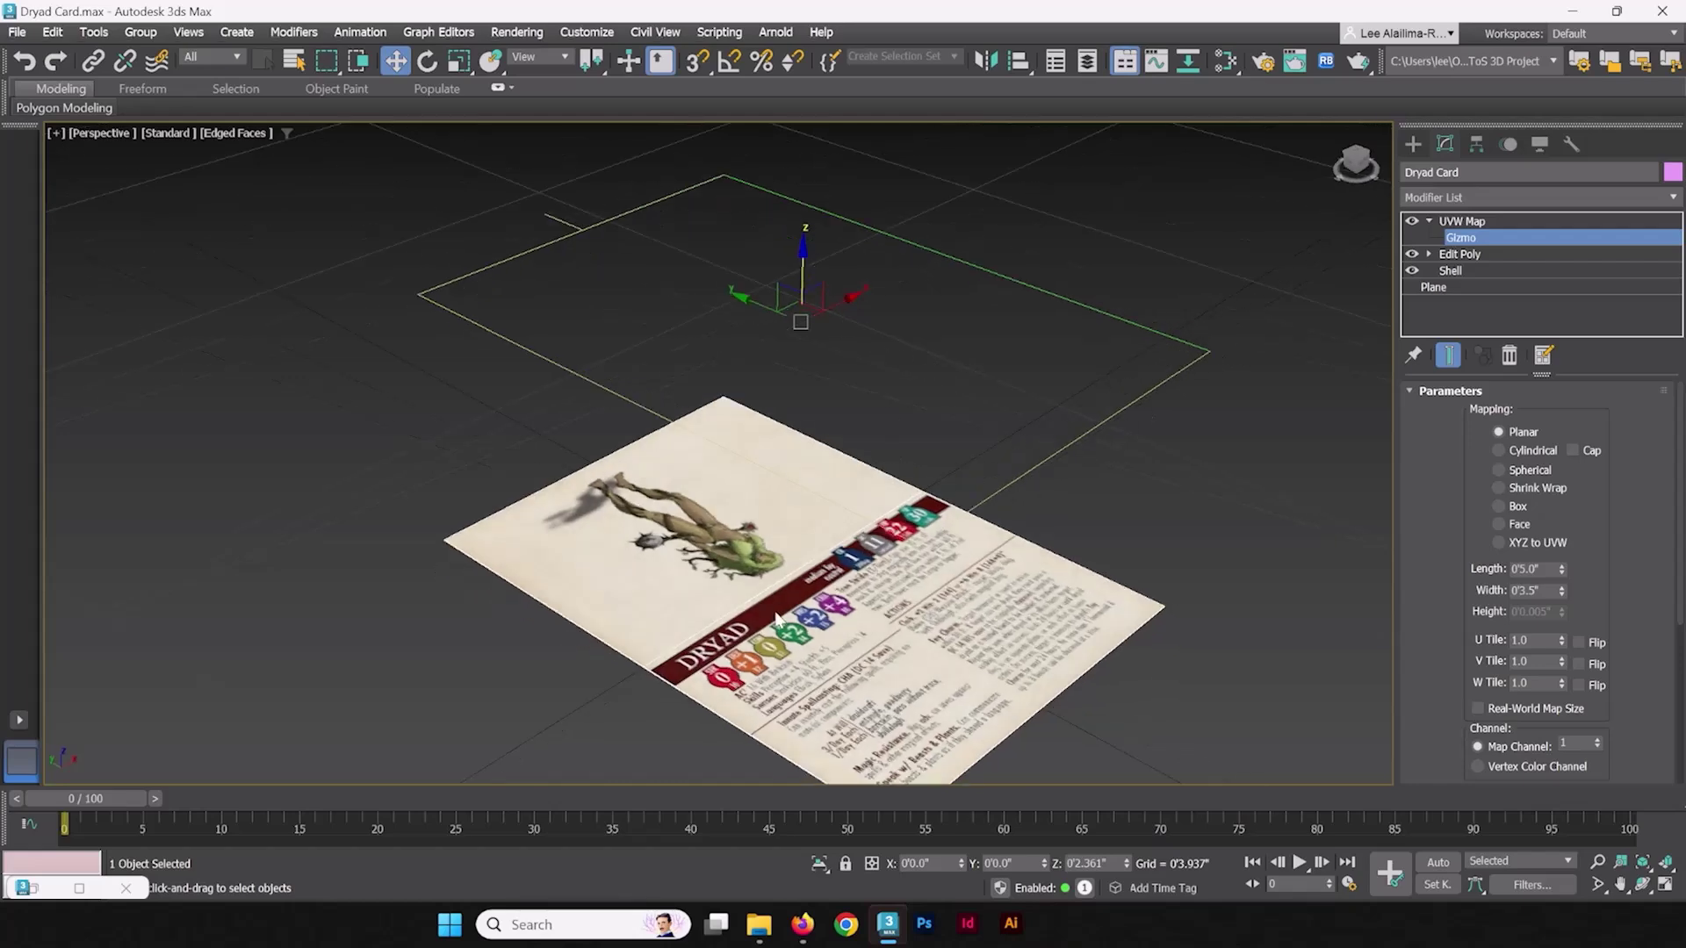
pyautogui.keyDown('alt'); pyautogui.moveTo(977, 598); pyautogui.dragTo(954, 399, button='middle'); pyautogui.keyUp('alt')
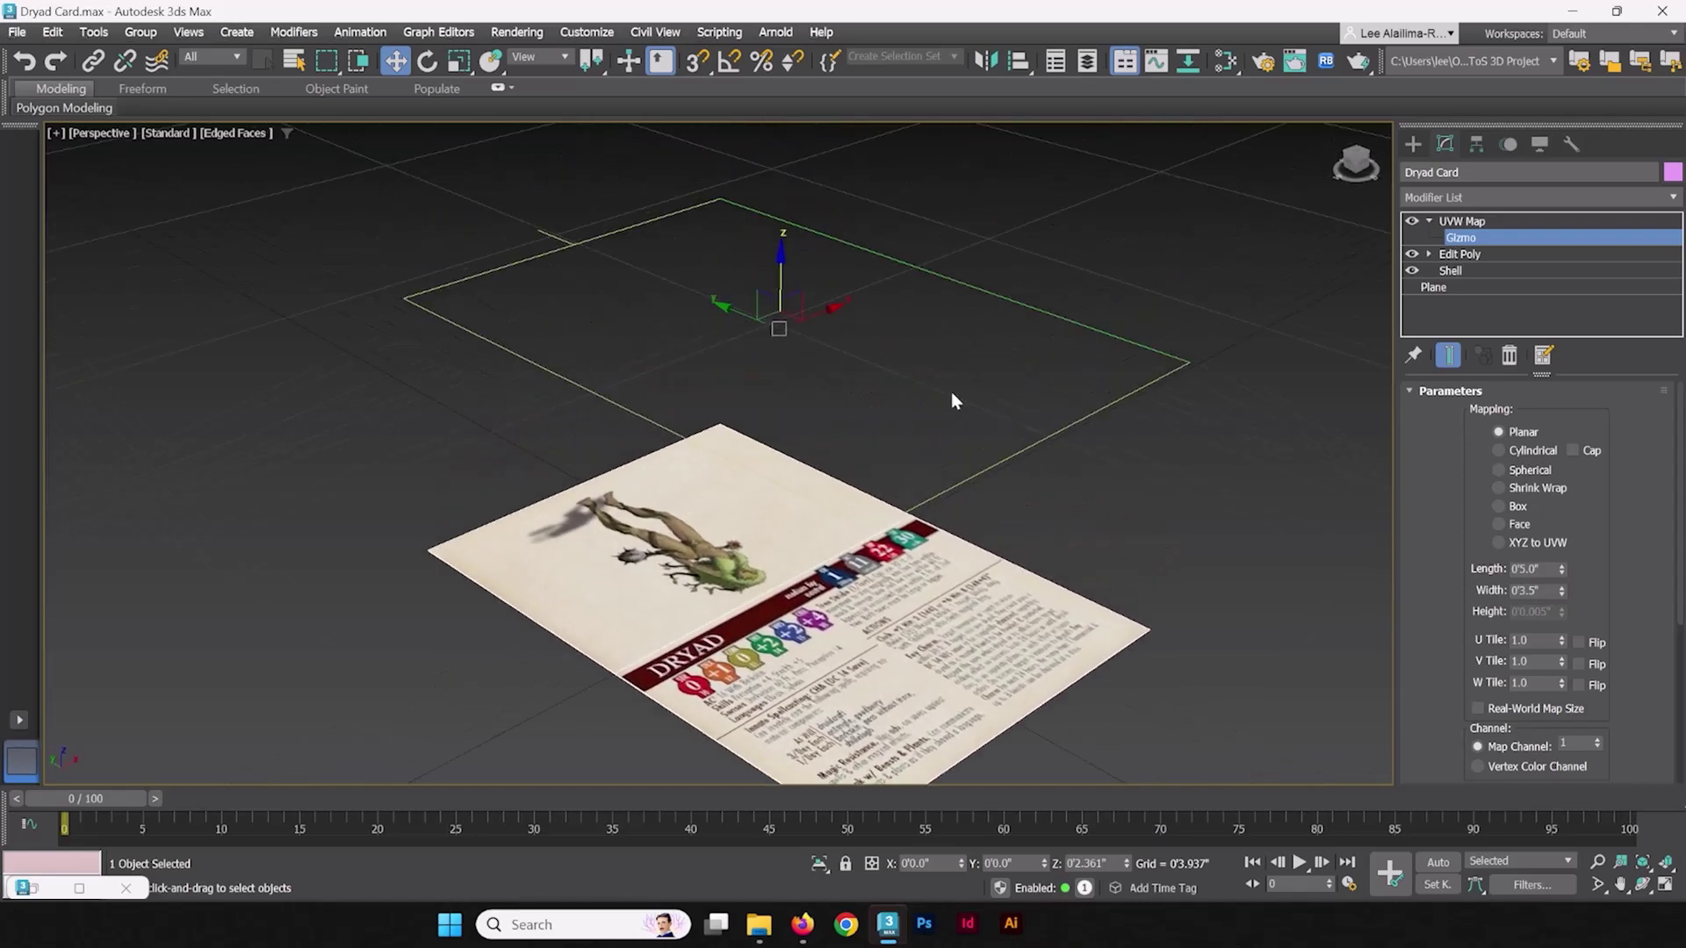
# Step: Try rotating the UVW Map gizmo by dragging, with angle snap enabled
pyautogui.click(429, 60)
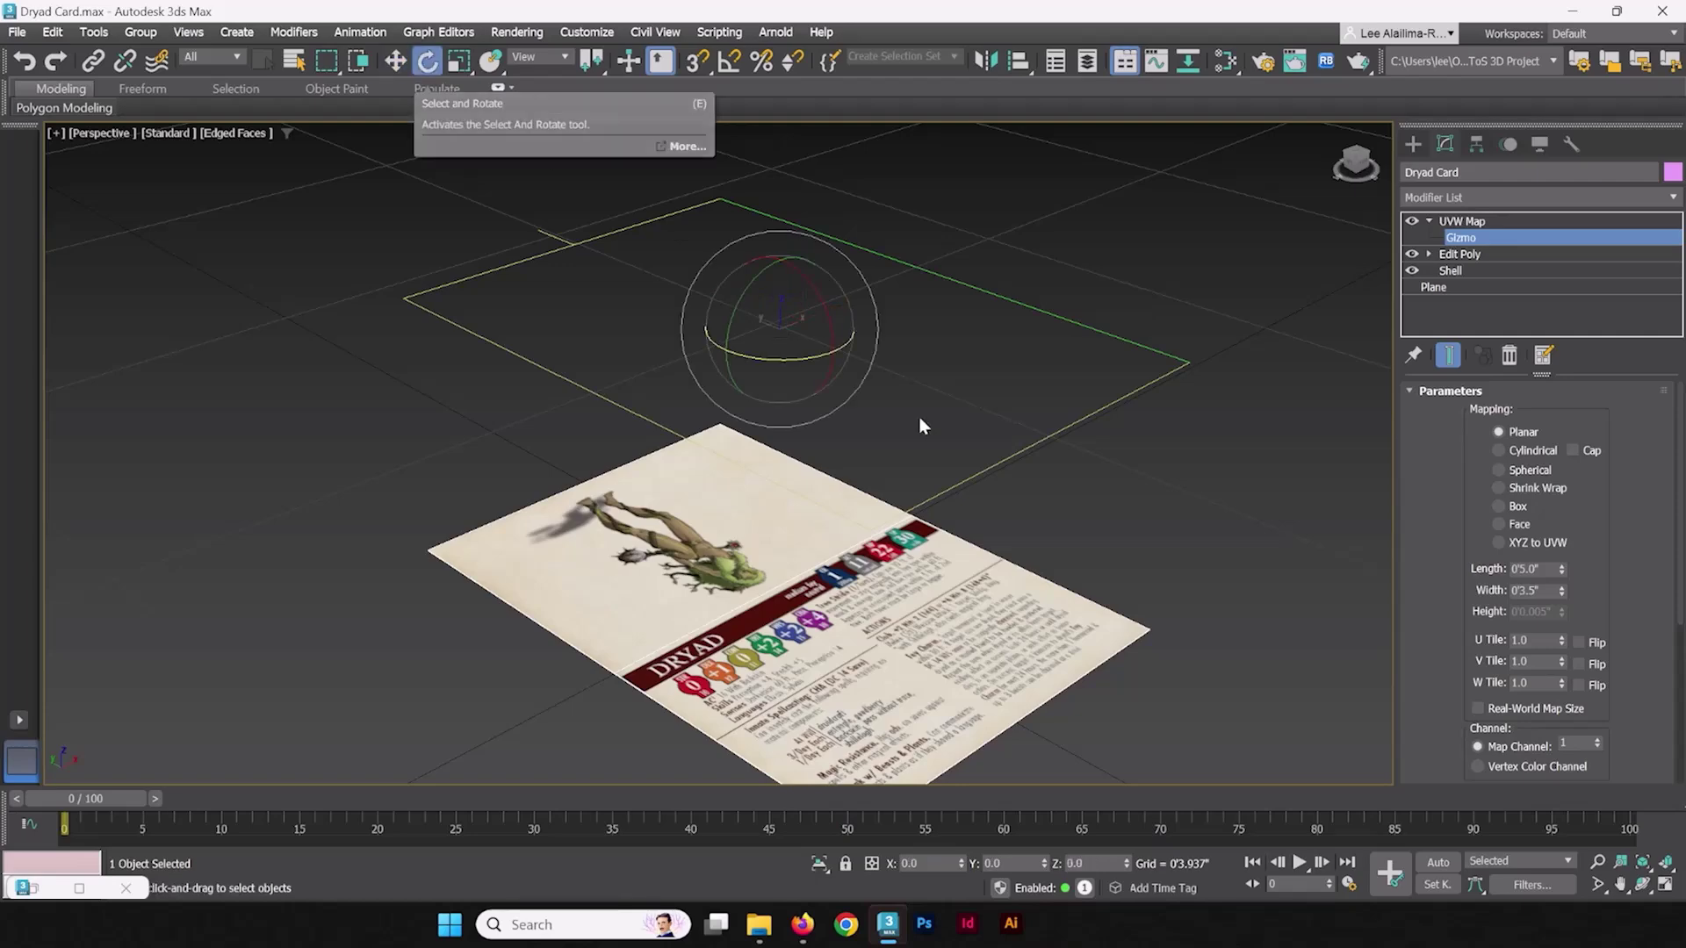
pyautogui.moveTo(810, 360); pyautogui.dragTo(704, 365)
pyautogui.hotkey('ctrl', 'z')
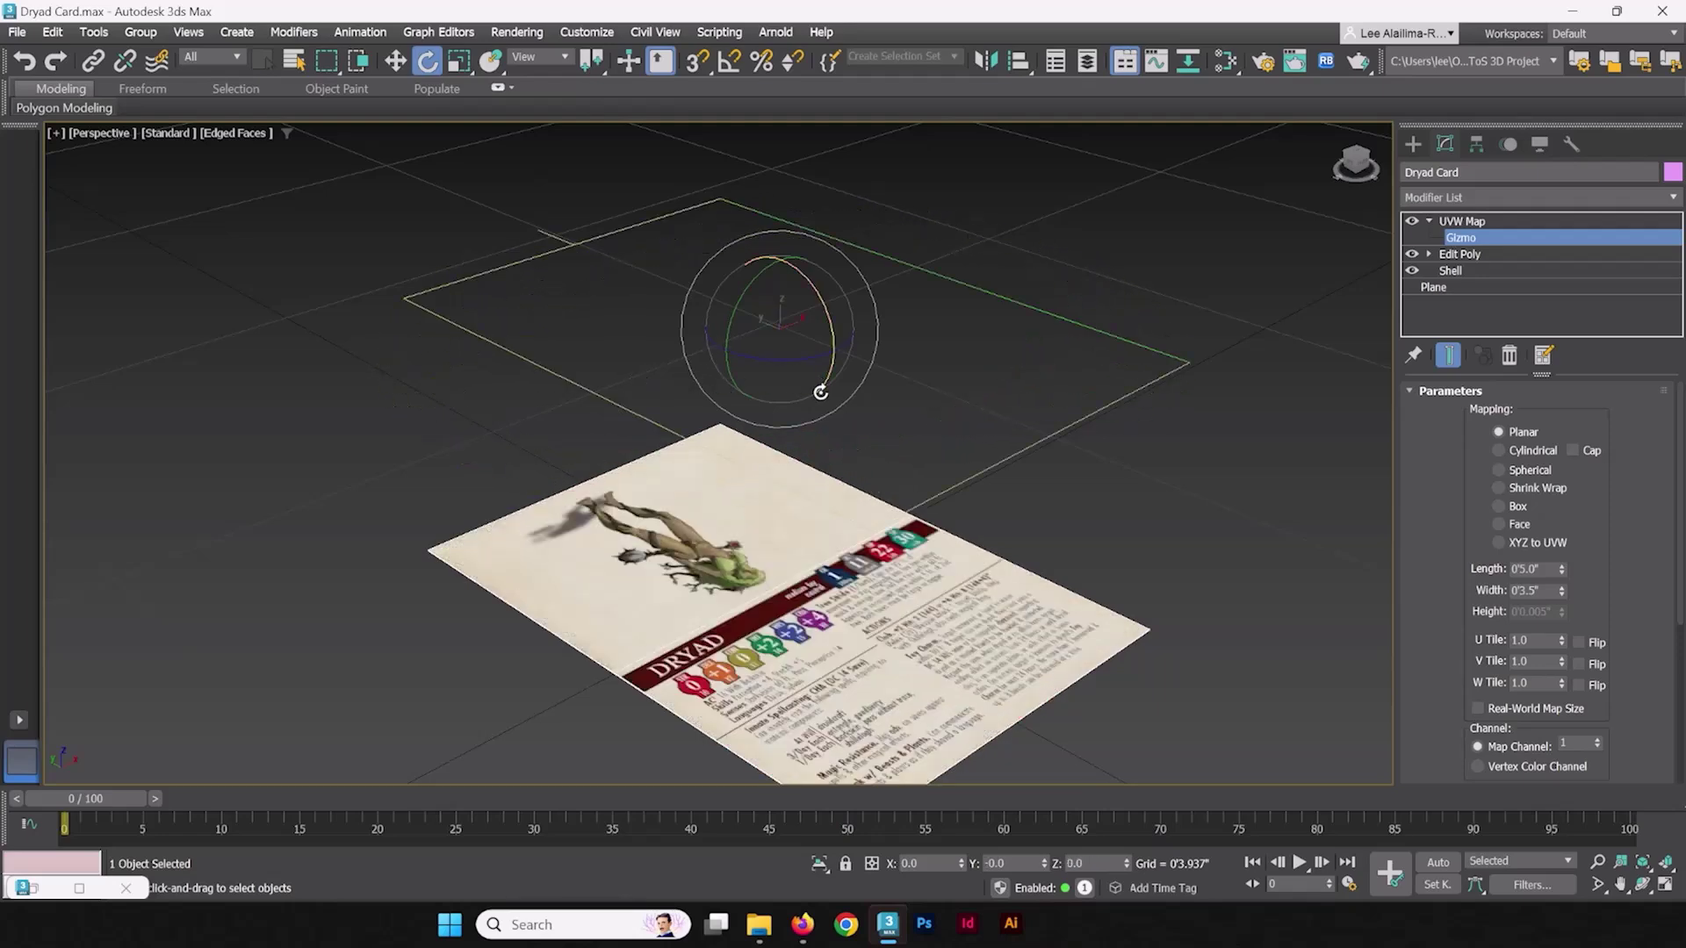
pyautogui.click(730, 62)
pyautogui.moveTo(804, 360); pyautogui.dragTo(745, 365)
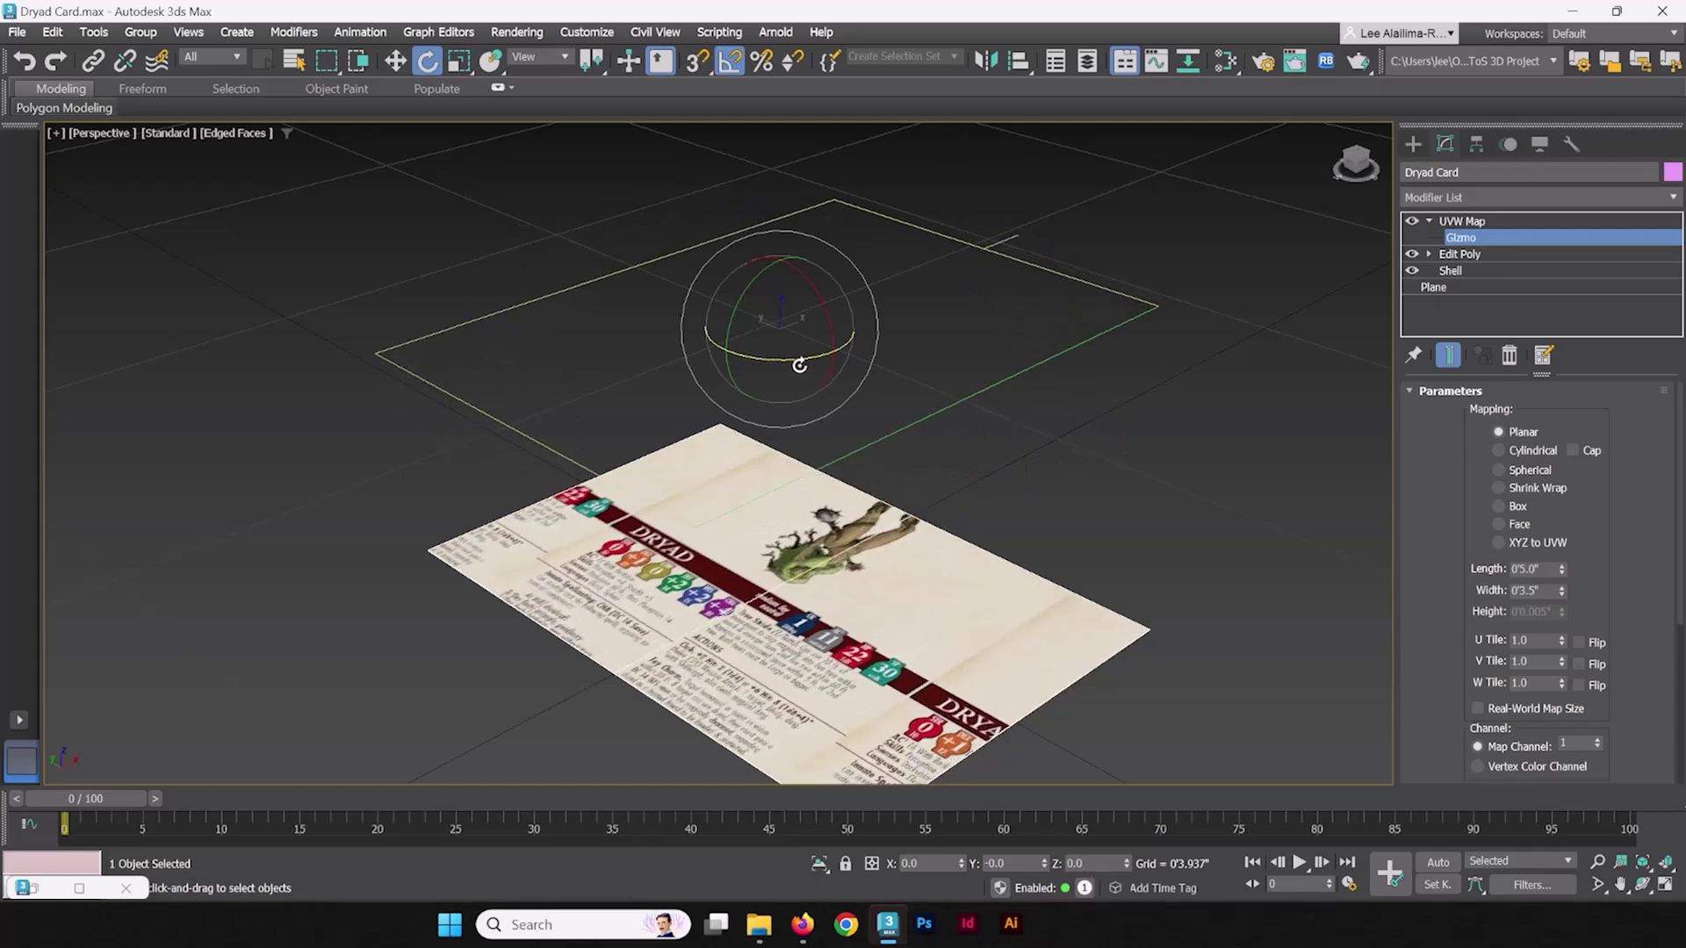
pyautogui.moveTo(794, 365); pyautogui.dragTo(856, 356)
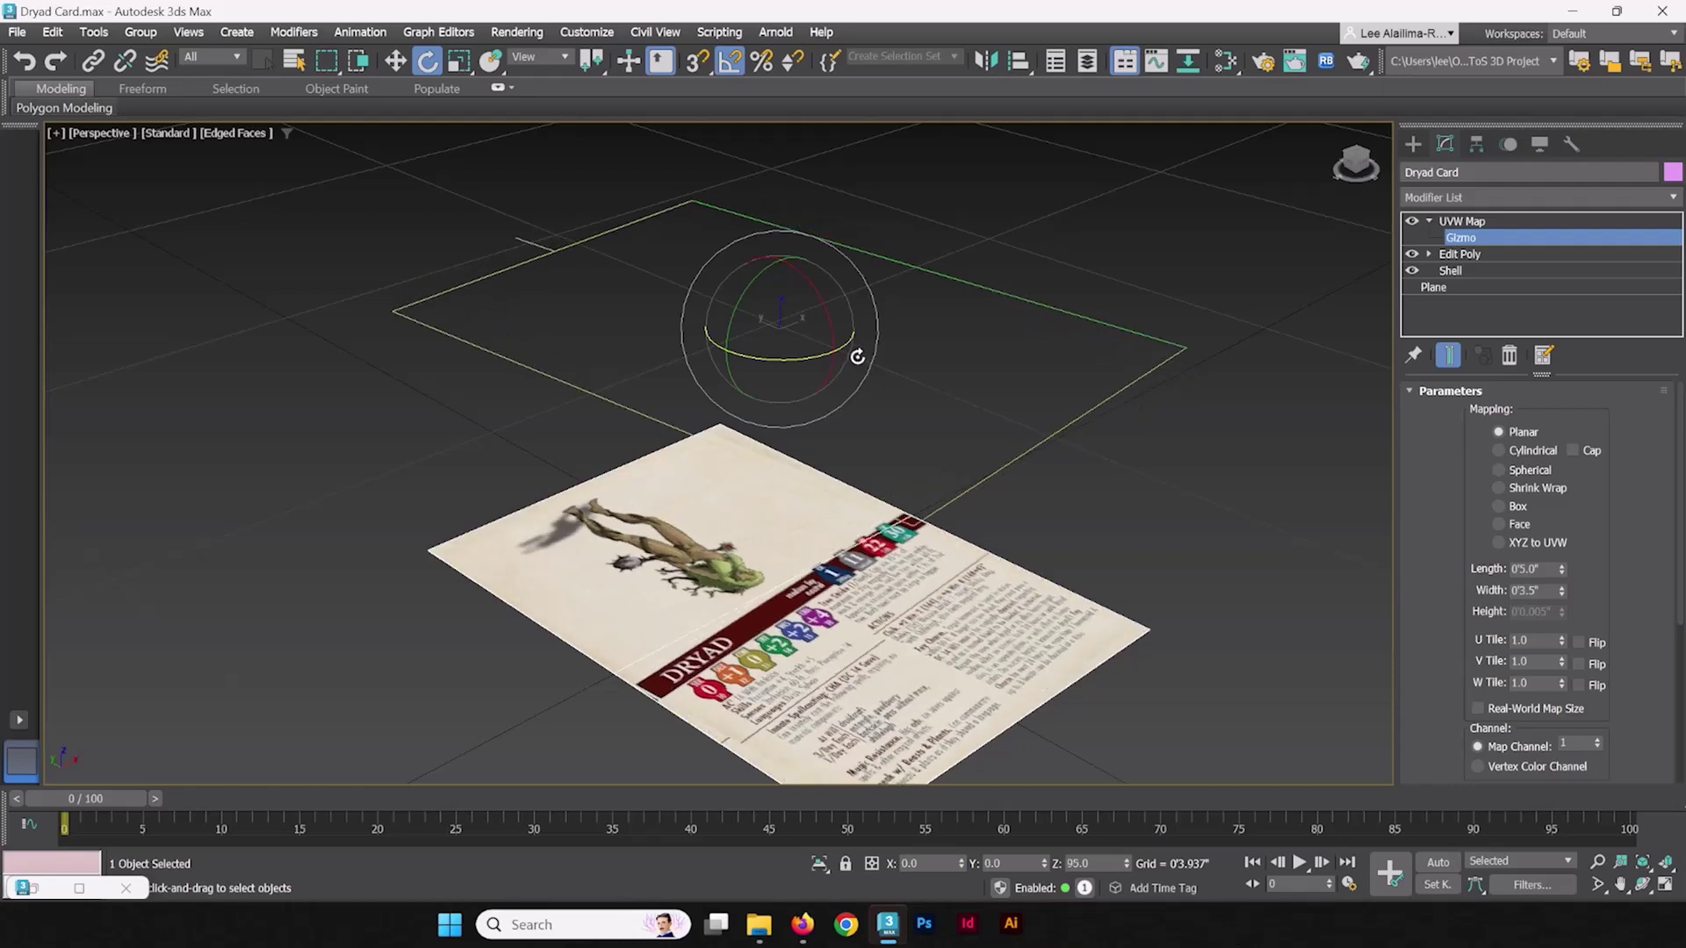
# Step: Rotate the mapping gizmo exactly 90° around Z and review the card
pyautogui.click(1093, 864)
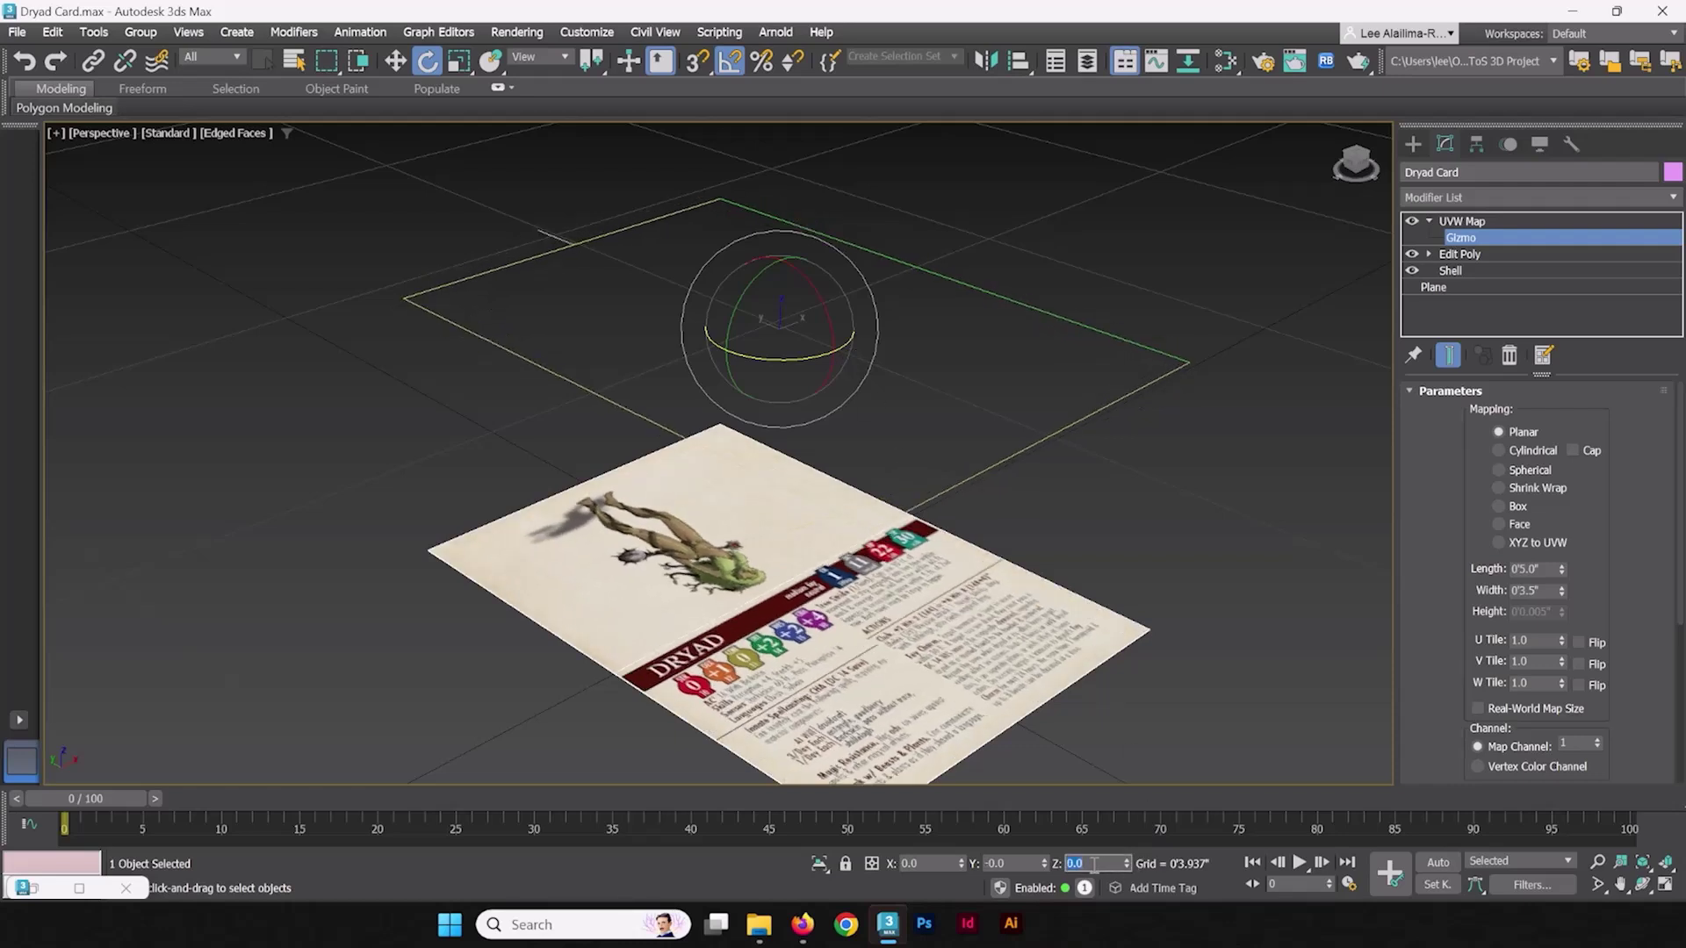
pyautogui.write('90')
pyautogui.press('Return')
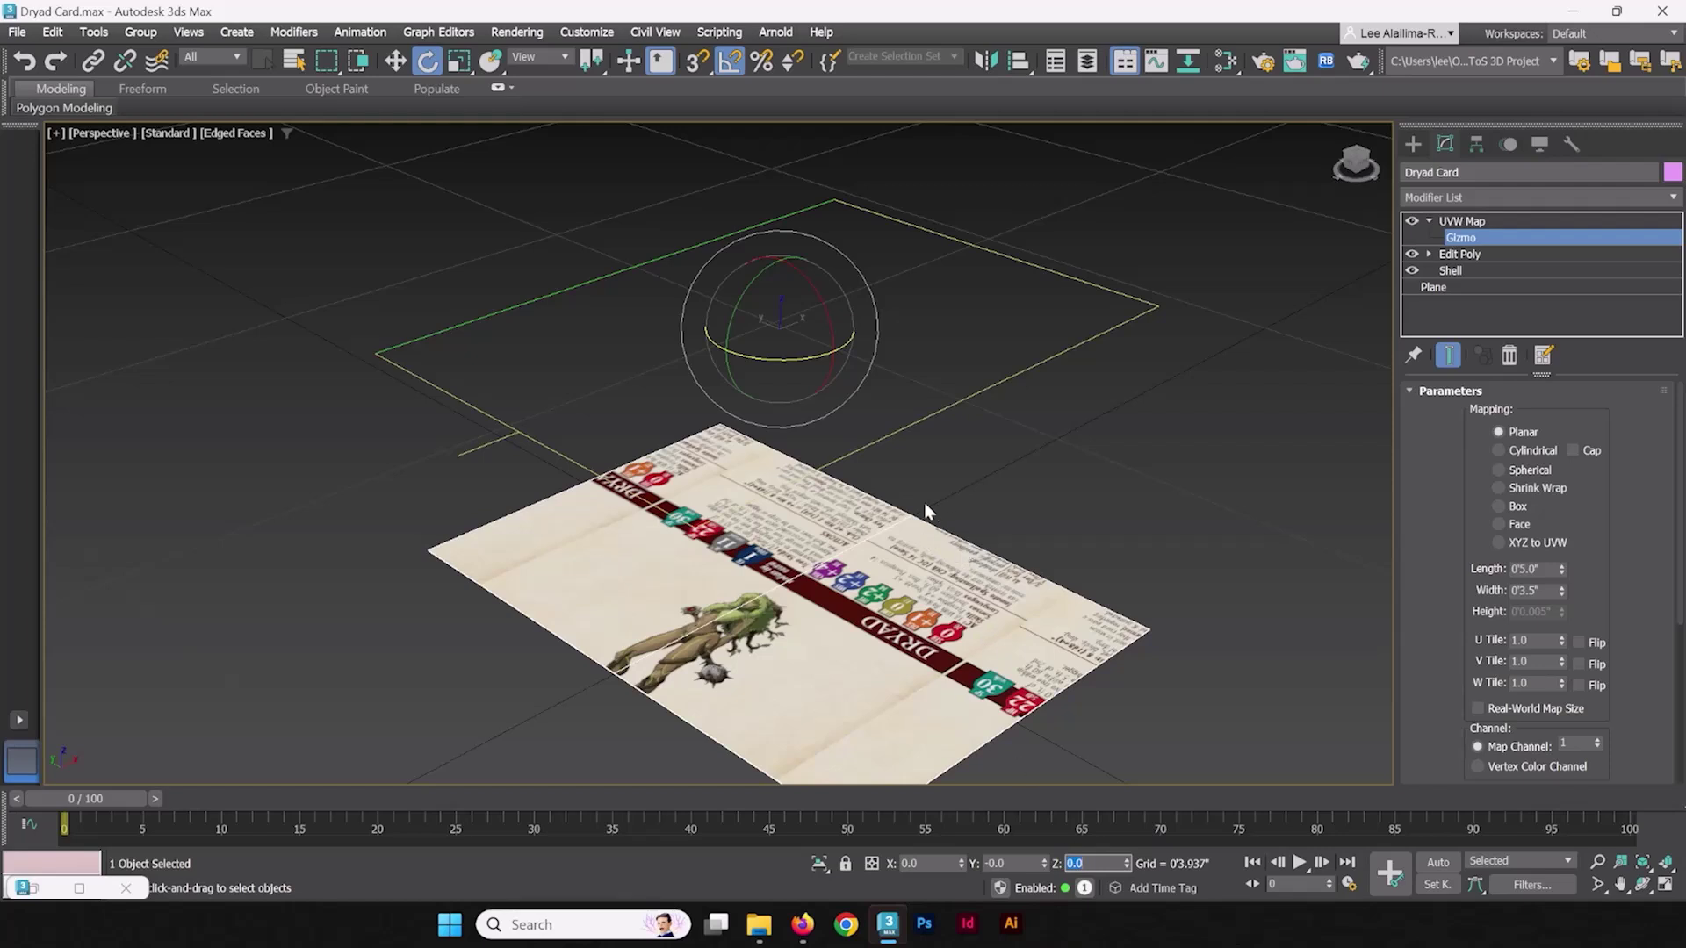
pyautogui.keyDown('alt'); pyautogui.moveTo(859, 504); pyautogui.dragTo(856, 531, button='middle'); pyautogui.keyUp('alt')
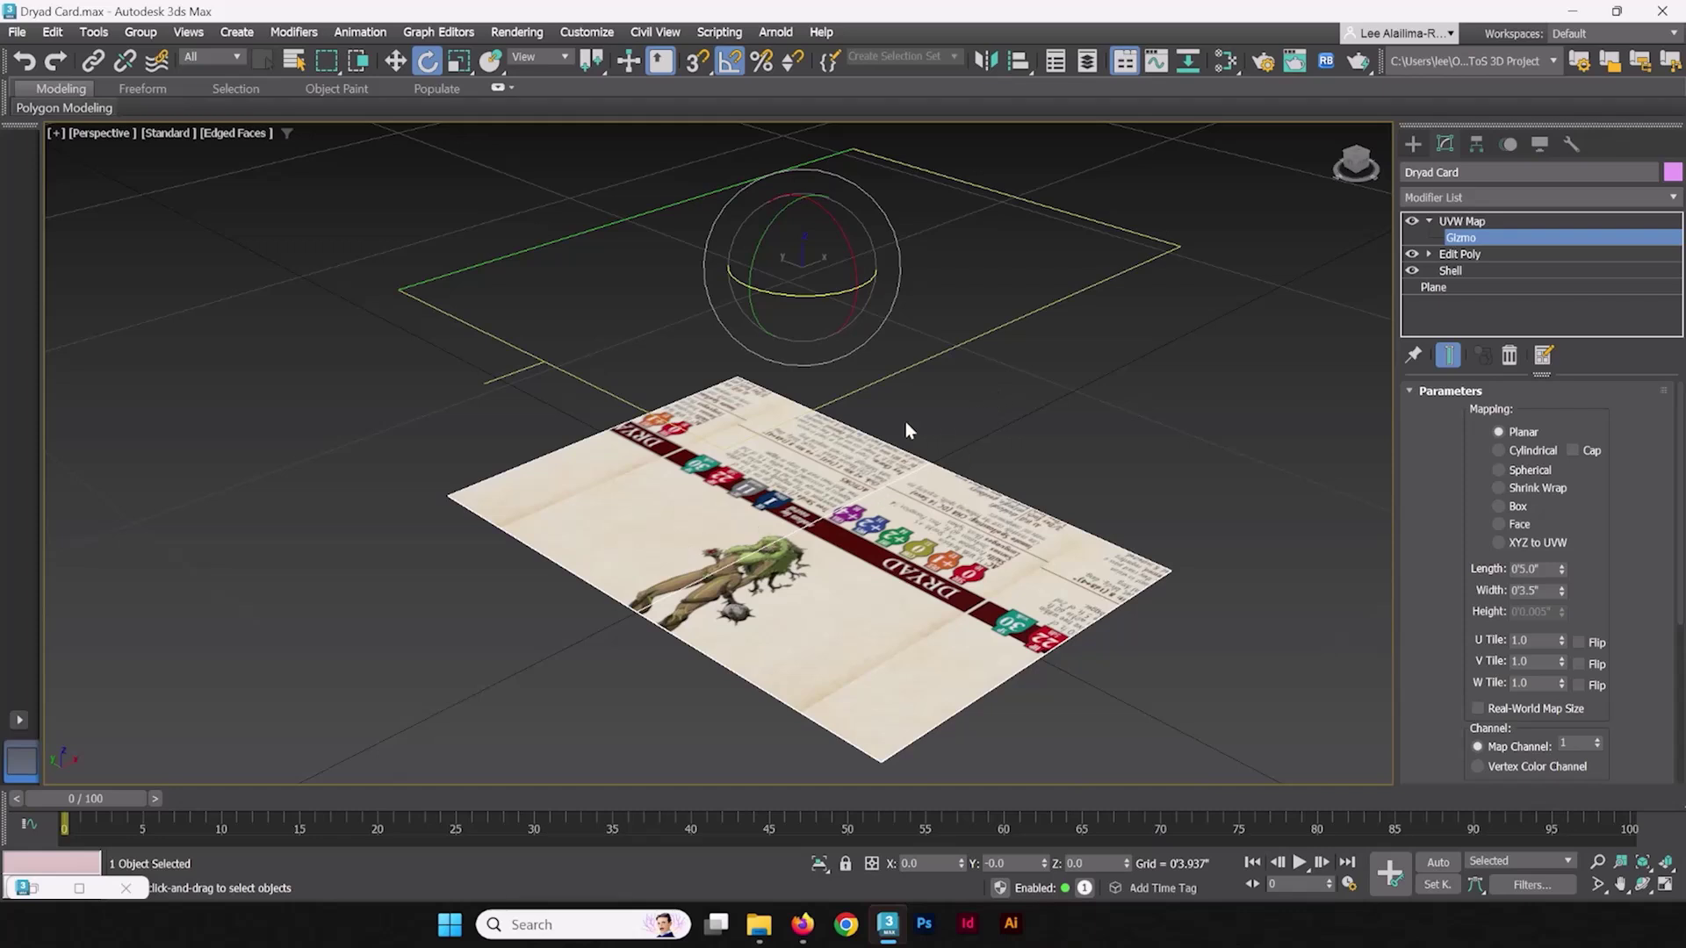
pyautogui.moveTo(872, 448); pyautogui.dragTo(853, 498, button='middle')
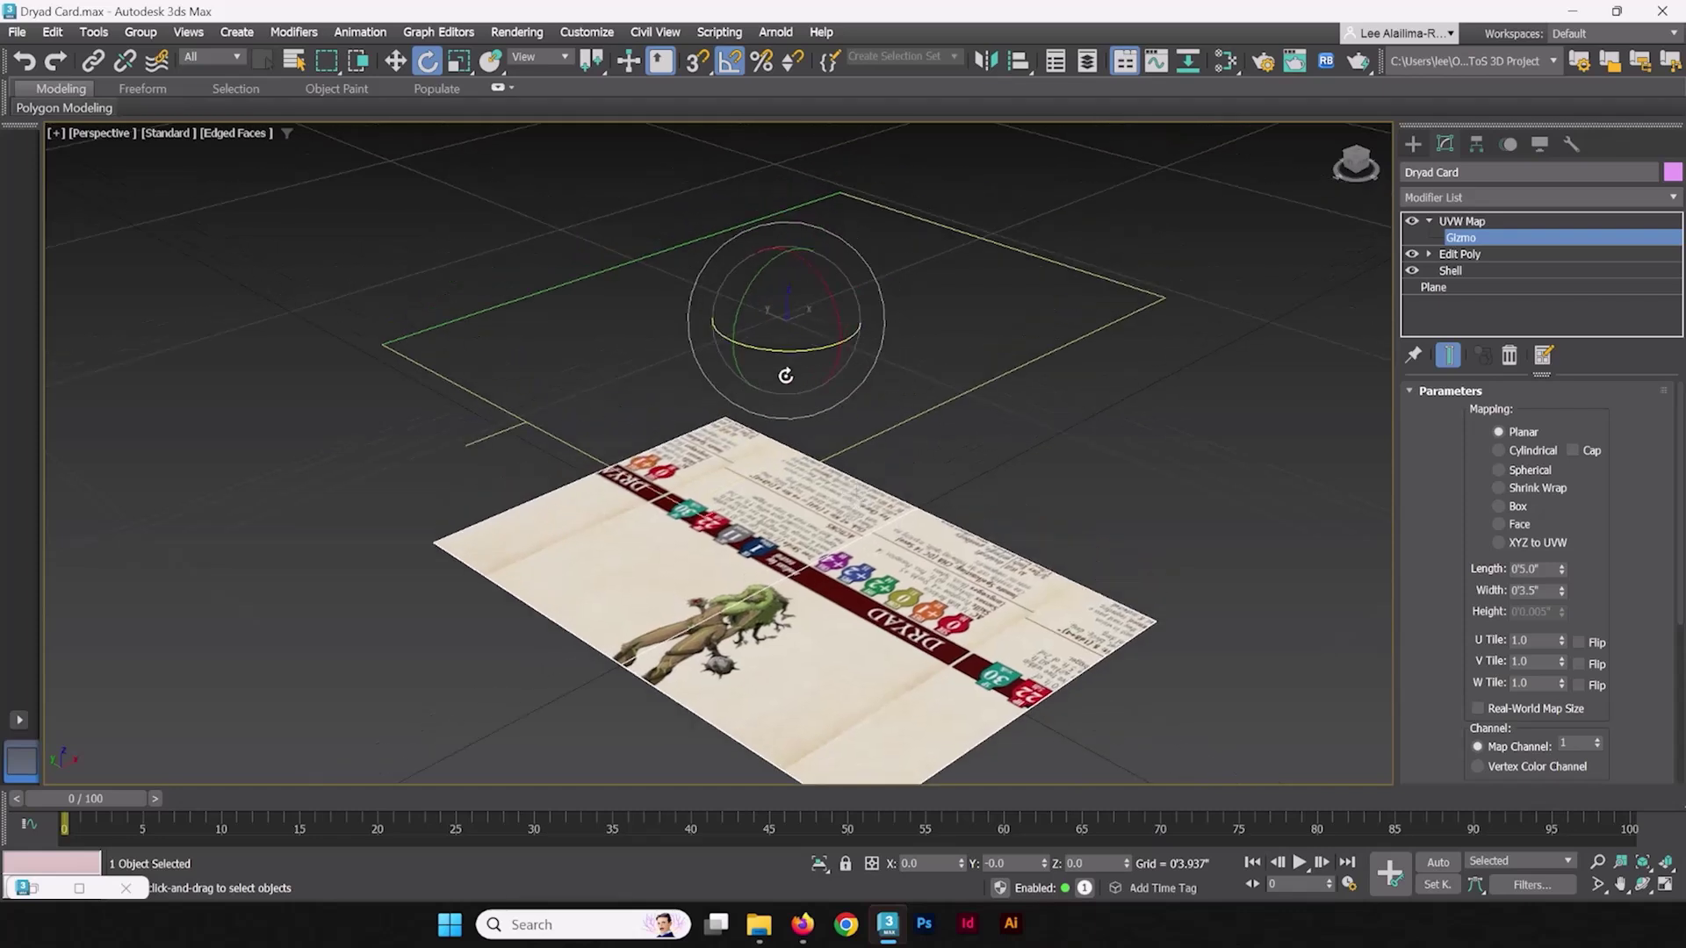
pyautogui.moveTo(780, 348); pyautogui.dragTo(840, 346)
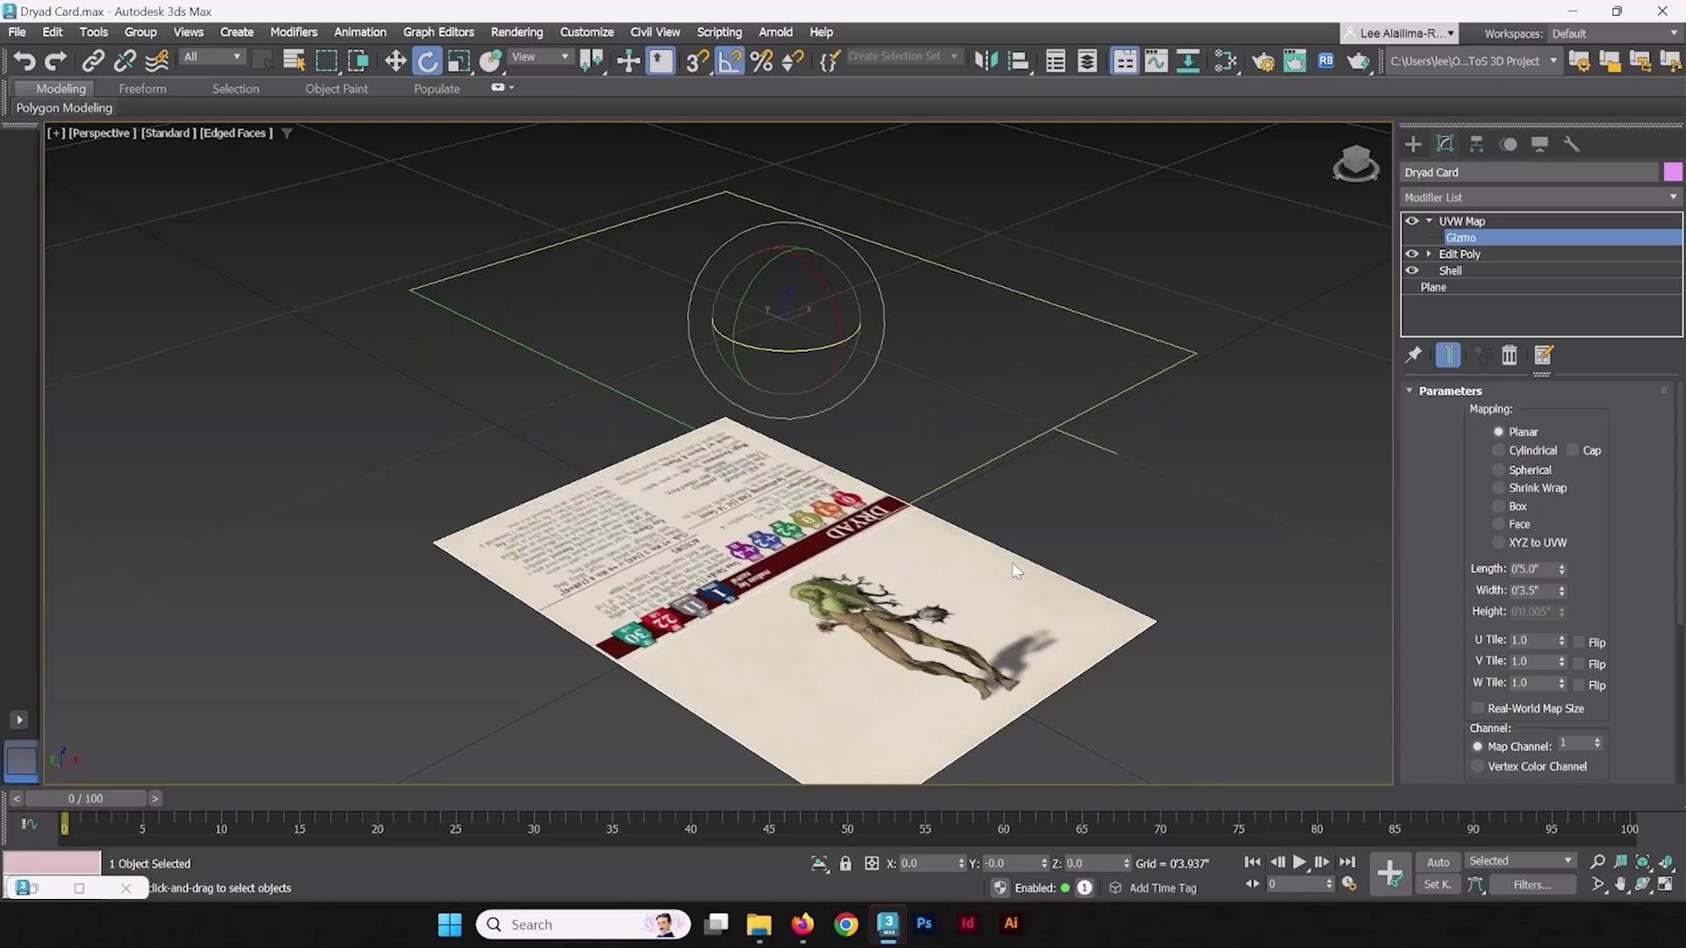
pyautogui.moveTo(1014, 556); pyautogui.dragTo(904, 563, button='middle')
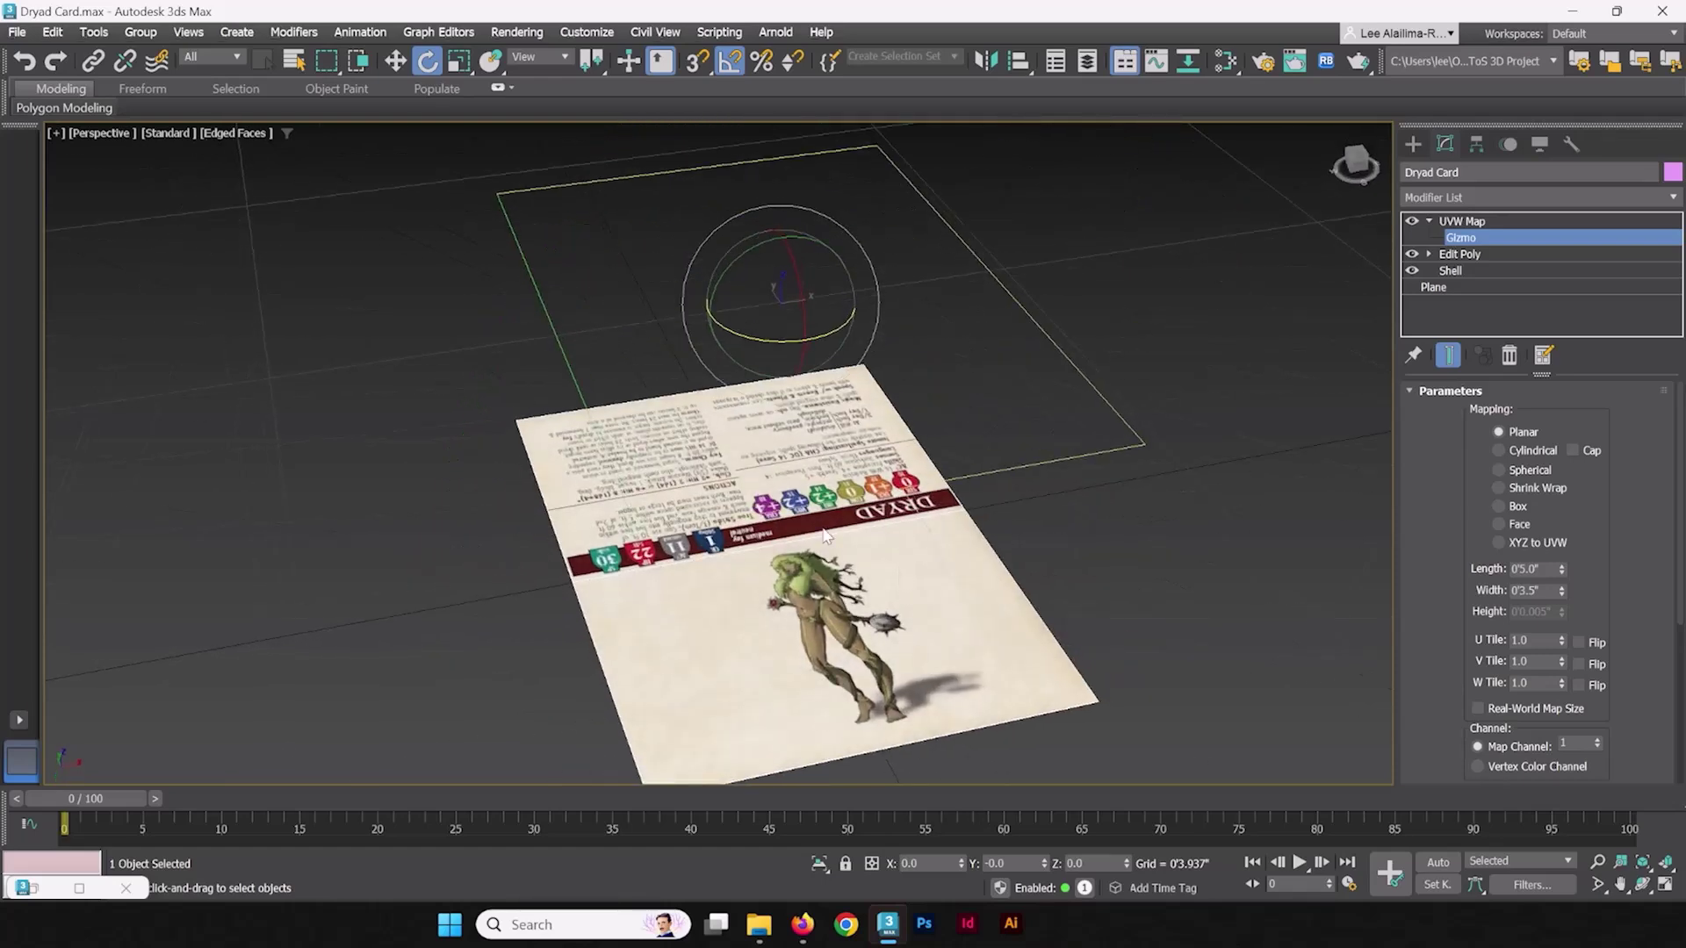
pyautogui.keyDown('alt'); pyautogui.moveTo(885, 626); pyautogui.dragTo(888, 488, button='middle'); pyautogui.keyUp('alt')
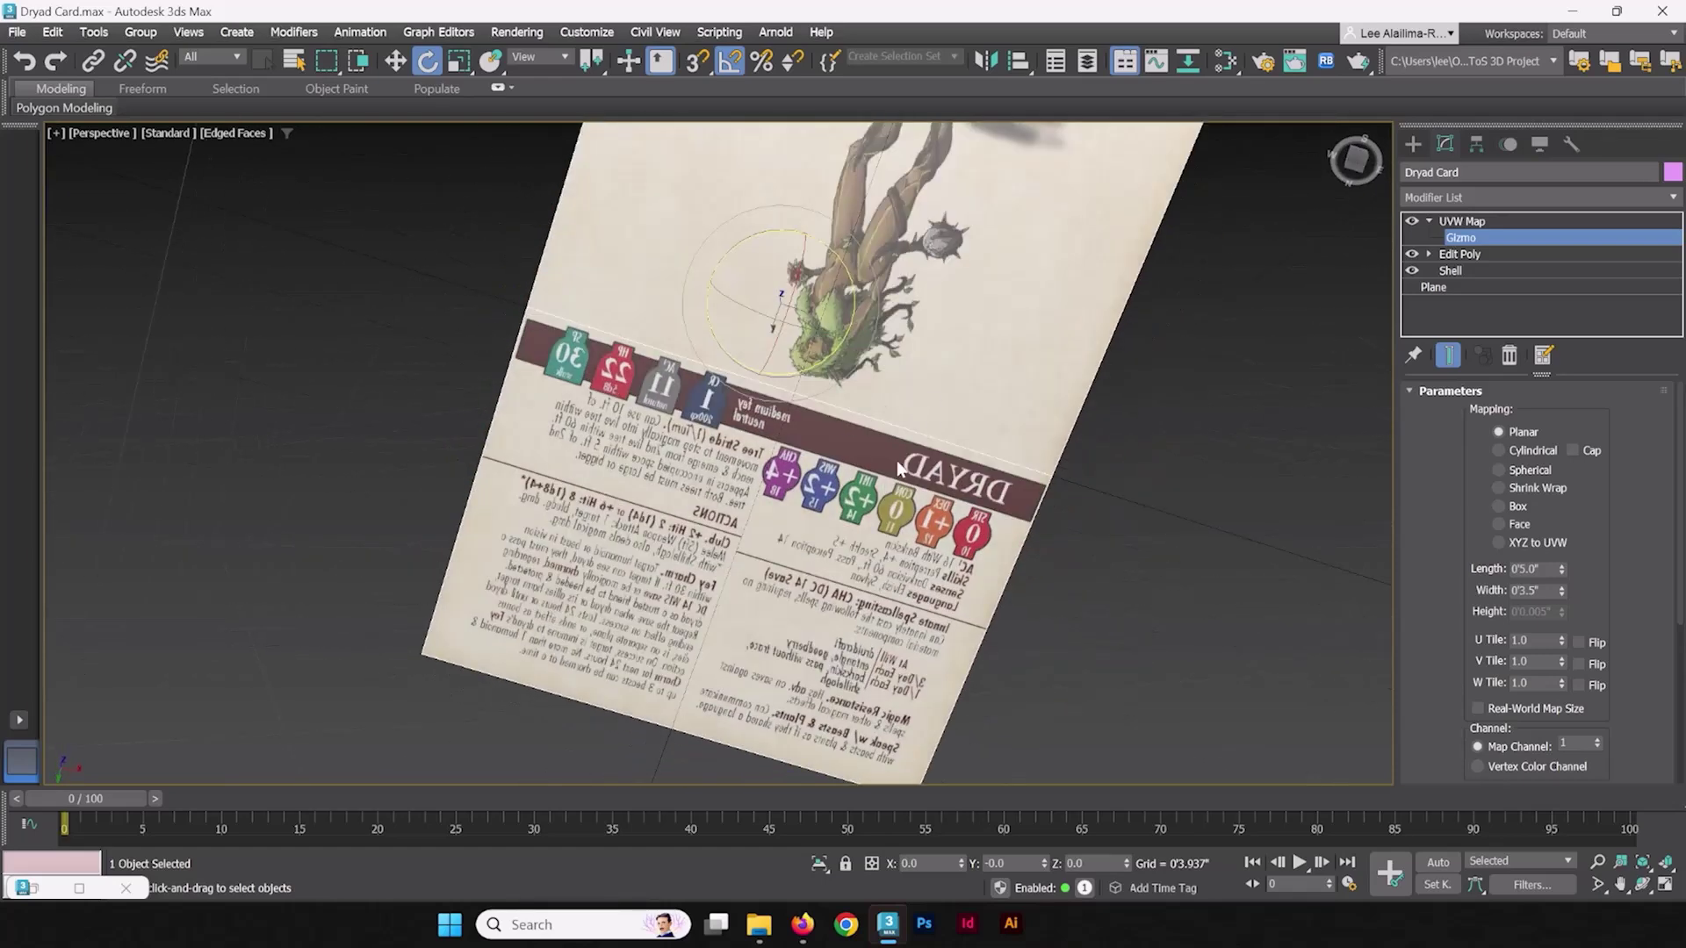
pyautogui.keyDown('alt'); pyautogui.moveTo(936, 430); pyautogui.dragTo(1234, 461, button='middle'); pyautogui.keyUp('alt')
# Step: Switch the UVW mapping to Box and orbit to inspect the gizmo
pyautogui.click(1499, 507)
pyautogui.keyDown('alt'); pyautogui.moveTo(989, 476); pyautogui.dragTo(918, 490, button='middle'); pyautogui.keyUp('alt')
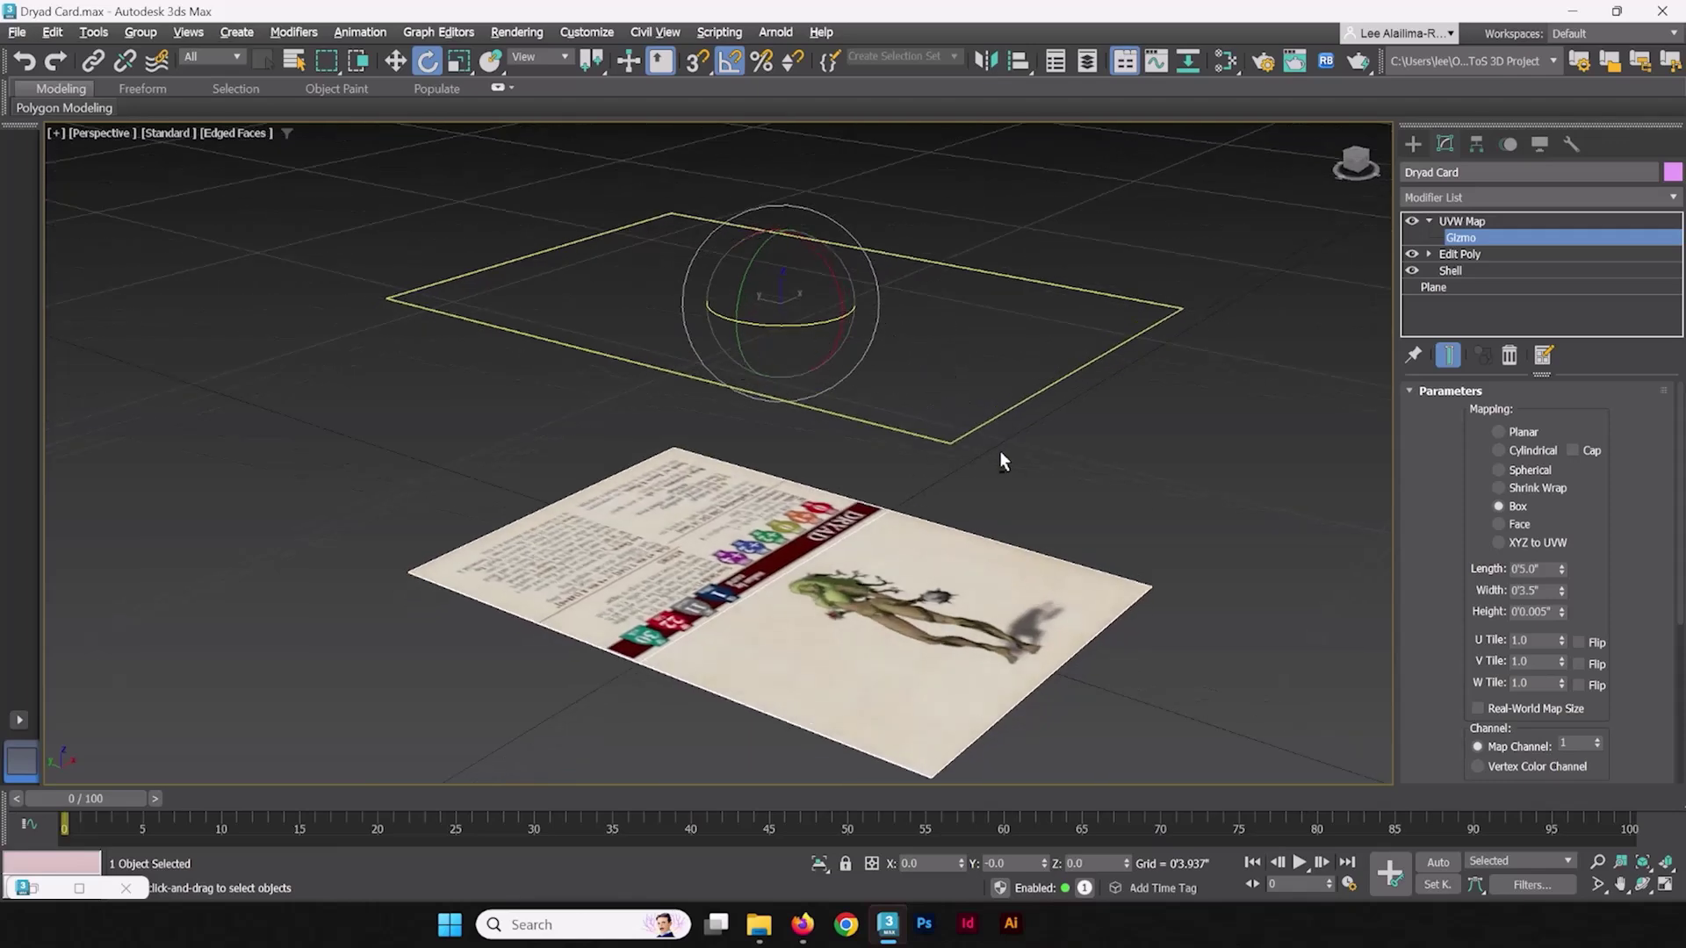
pyautogui.keyDown('alt'); pyautogui.moveTo(998, 452); pyautogui.dragTo(778, 416, button='middle'); pyautogui.keyUp('alt')
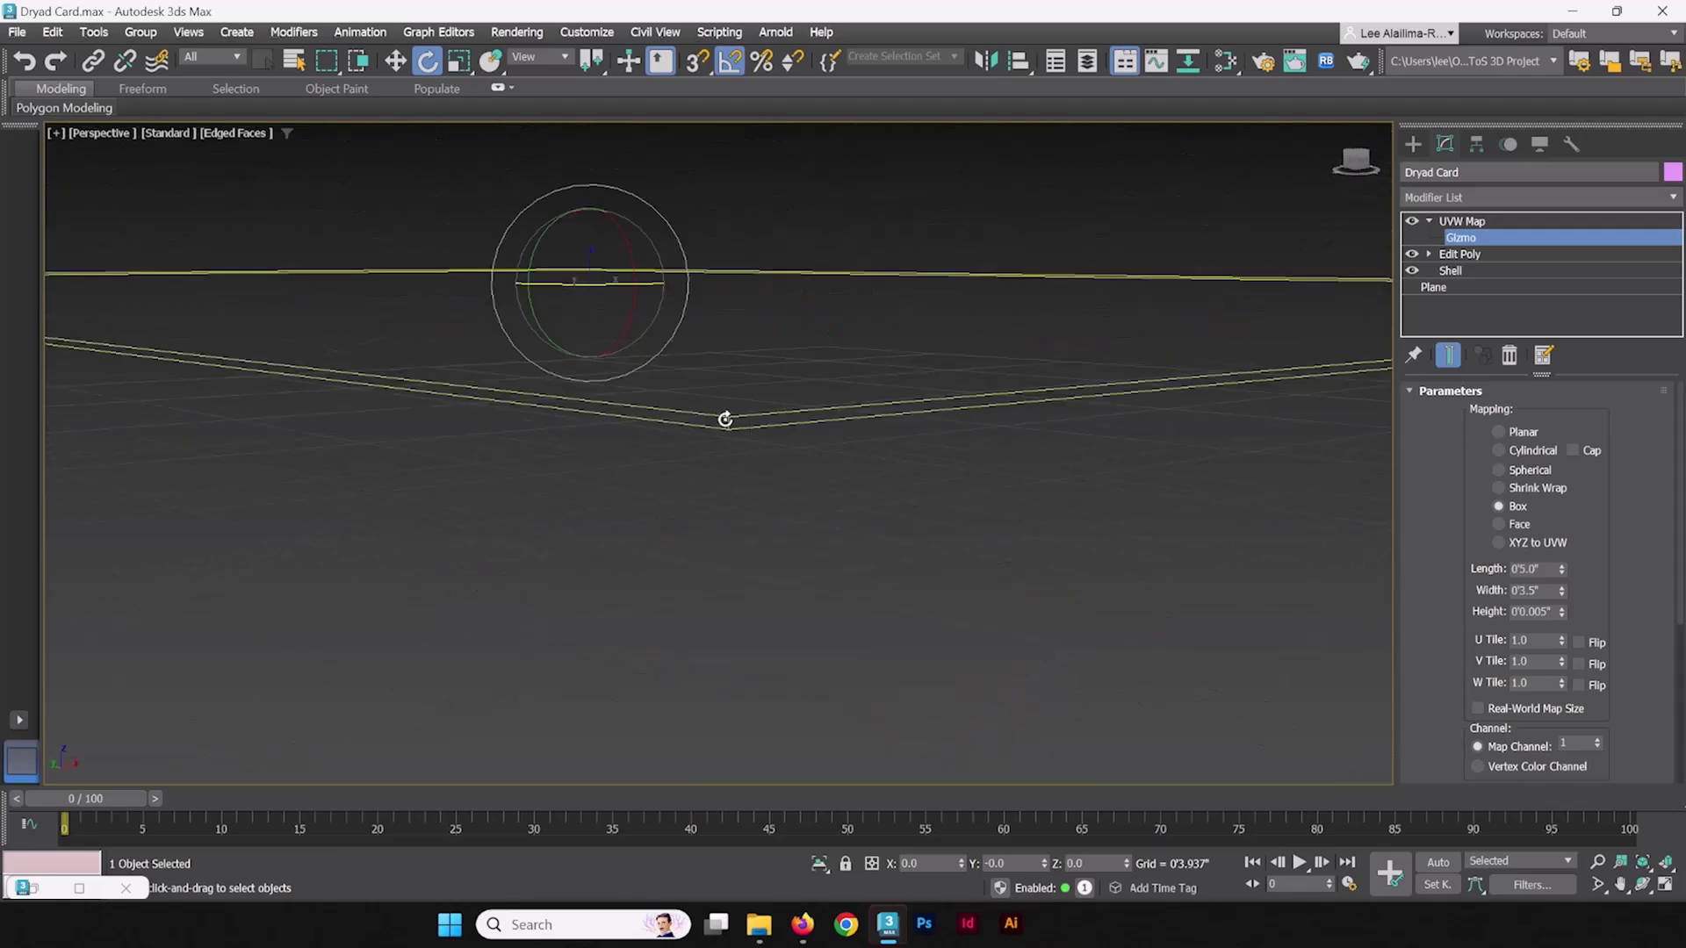
pyautogui.keyDown('alt'); pyautogui.moveTo(730, 472); pyautogui.dragTo(764, 509, button='middle'); pyautogui.keyUp('alt')
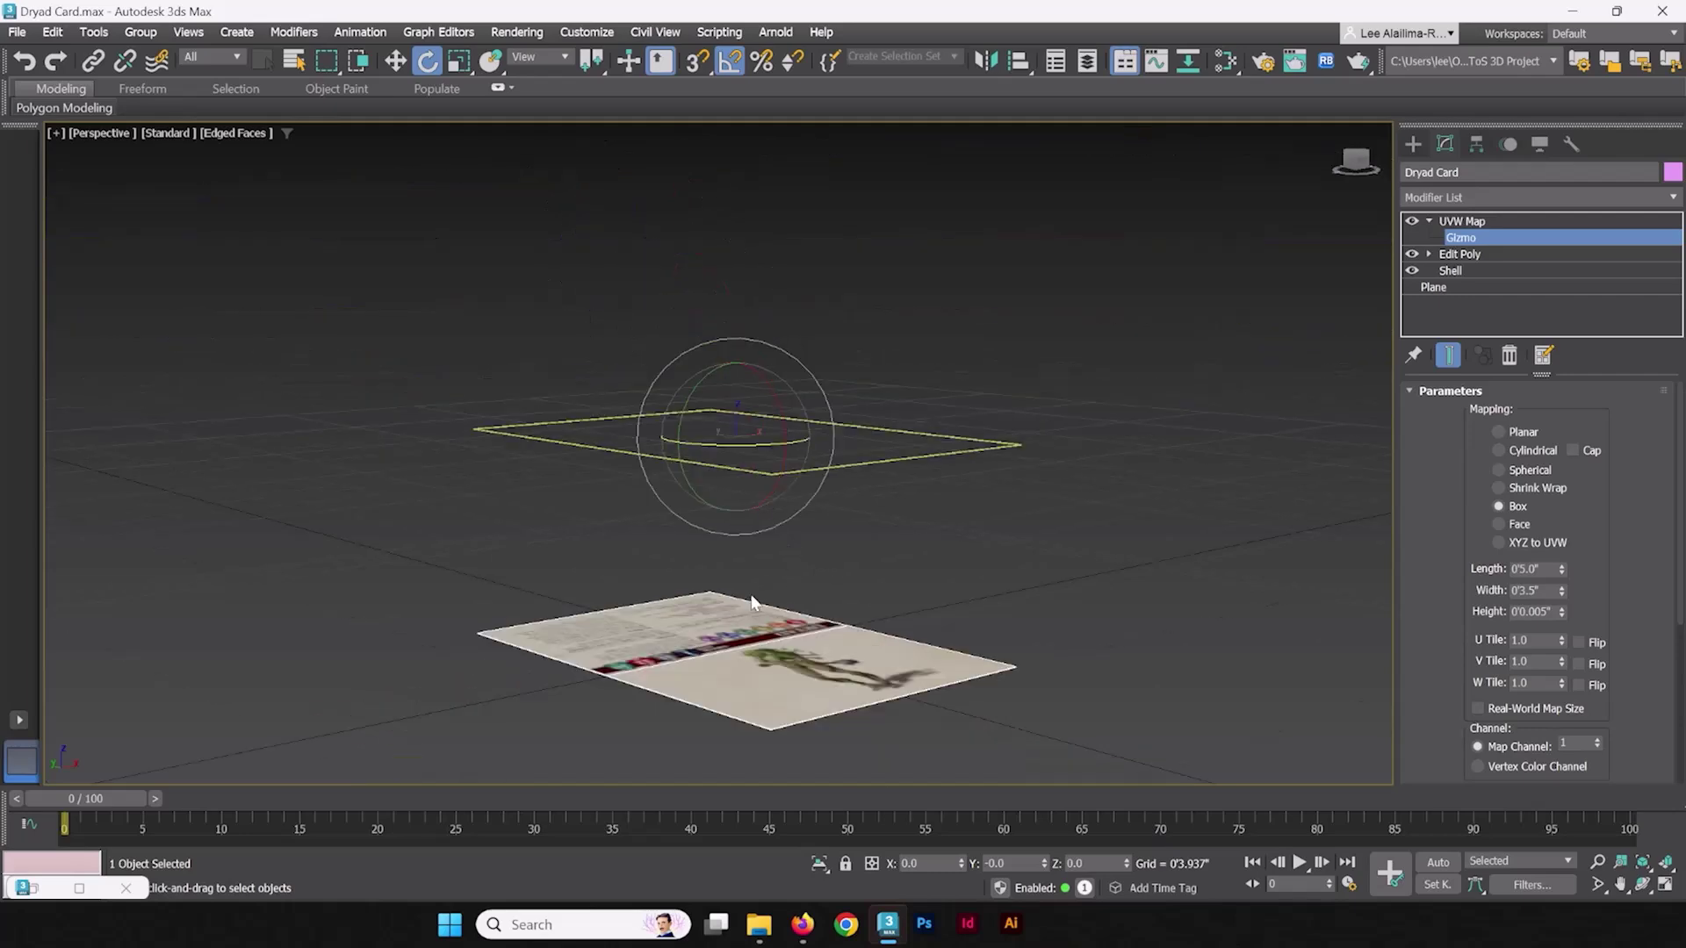
pyautogui.keyDown('alt'); pyautogui.moveTo(752, 604); pyautogui.dragTo(793, 342, button='middle'); pyautogui.keyUp('alt')
pyautogui.keyDown('alt'); pyautogui.moveTo(728, 446); pyautogui.dragTo(838, 425, button='middle'); pyautogui.keyUp('alt')
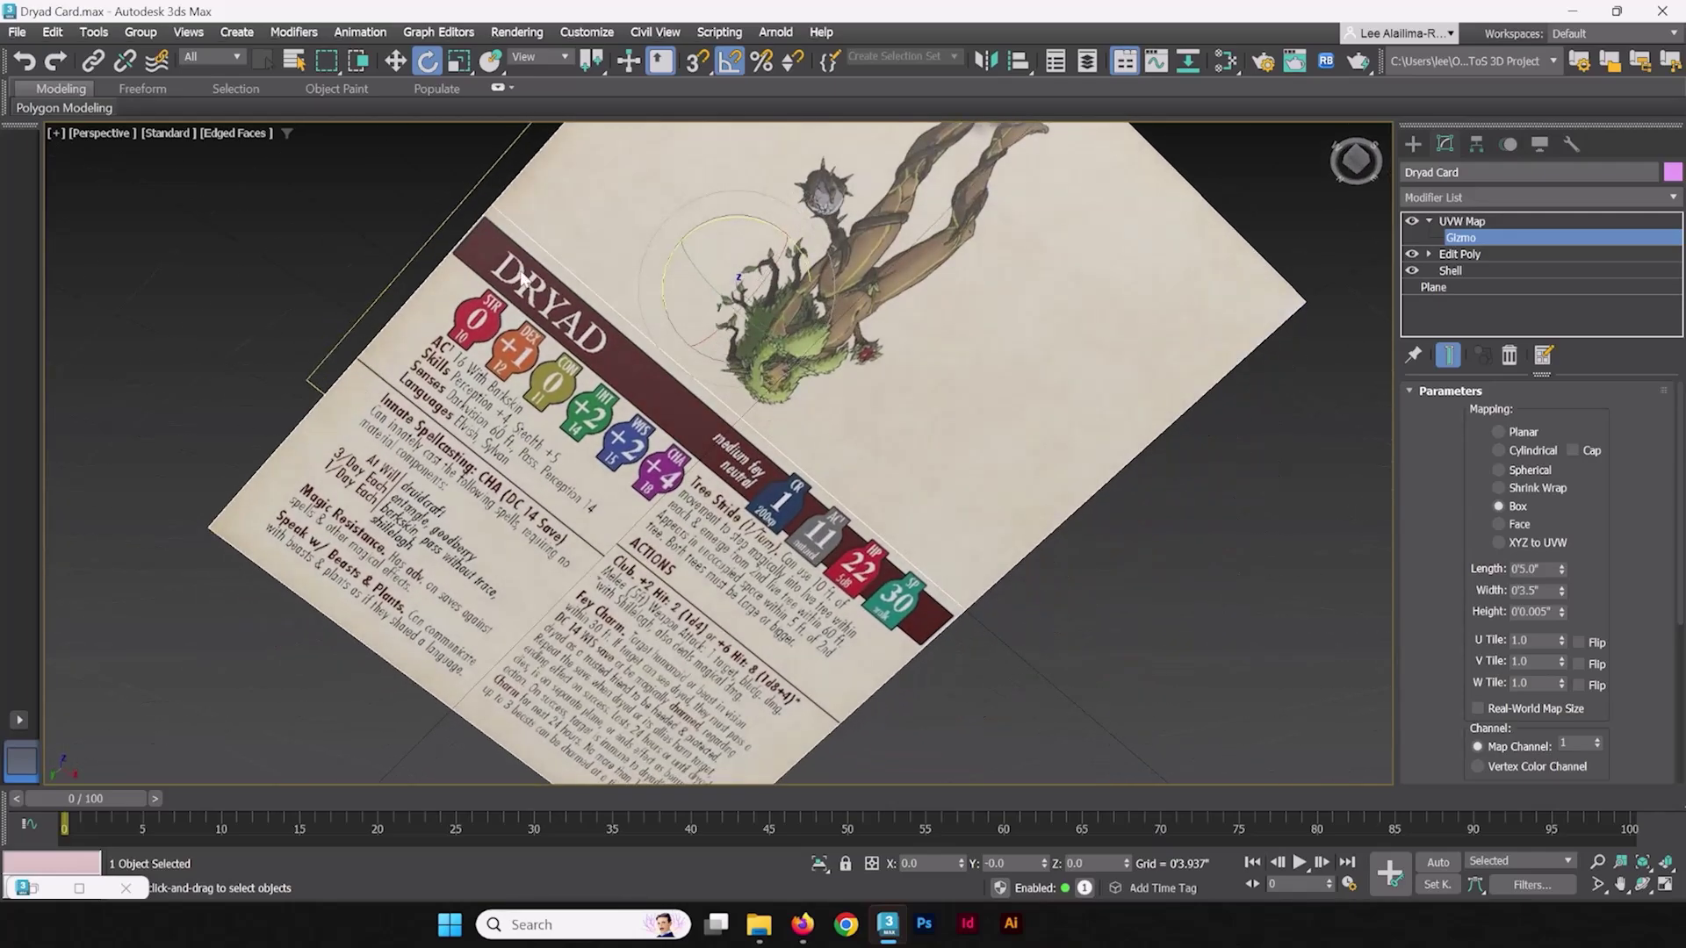
pyautogui.keyDown('alt'); pyautogui.moveTo(809, 363); pyautogui.dragTo(829, 471, button='middle'); pyautogui.keyUp('alt')
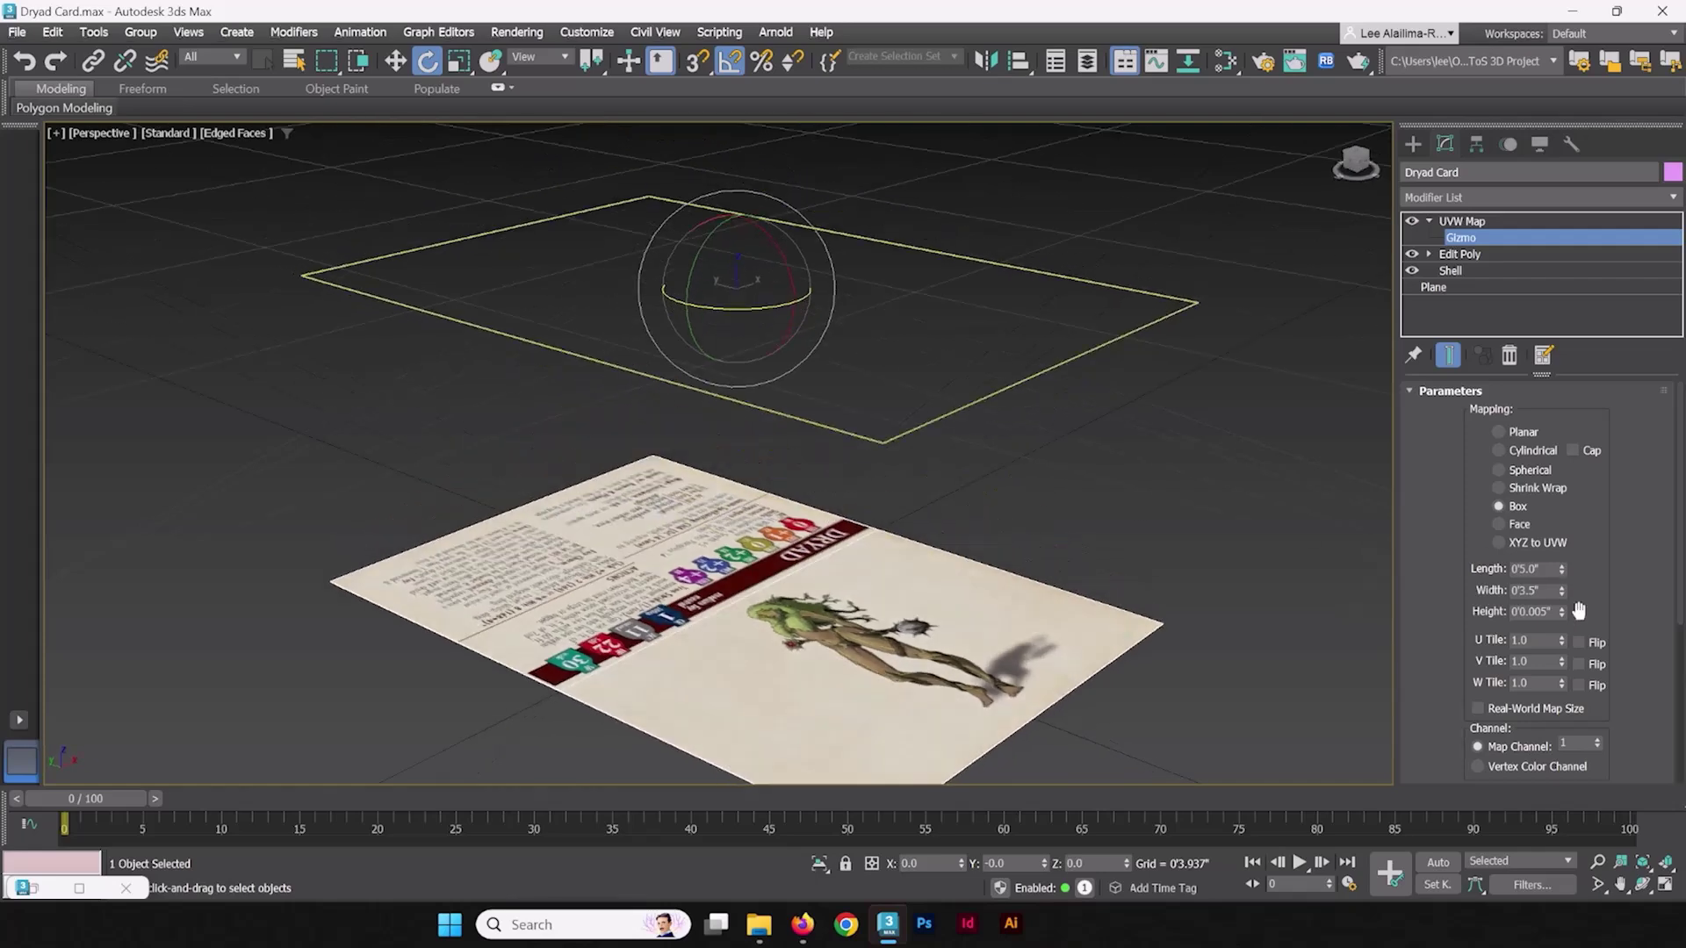
# Step: Test the box mapping Height value and orbit around the card
pyautogui.moveTo(1561, 615); pyautogui.dragTo(1558, 432)
pyautogui.keyDown('alt'); pyautogui.moveTo(1063, 519); pyautogui.dragTo(940, 425, button='middle'); pyautogui.keyUp('alt')
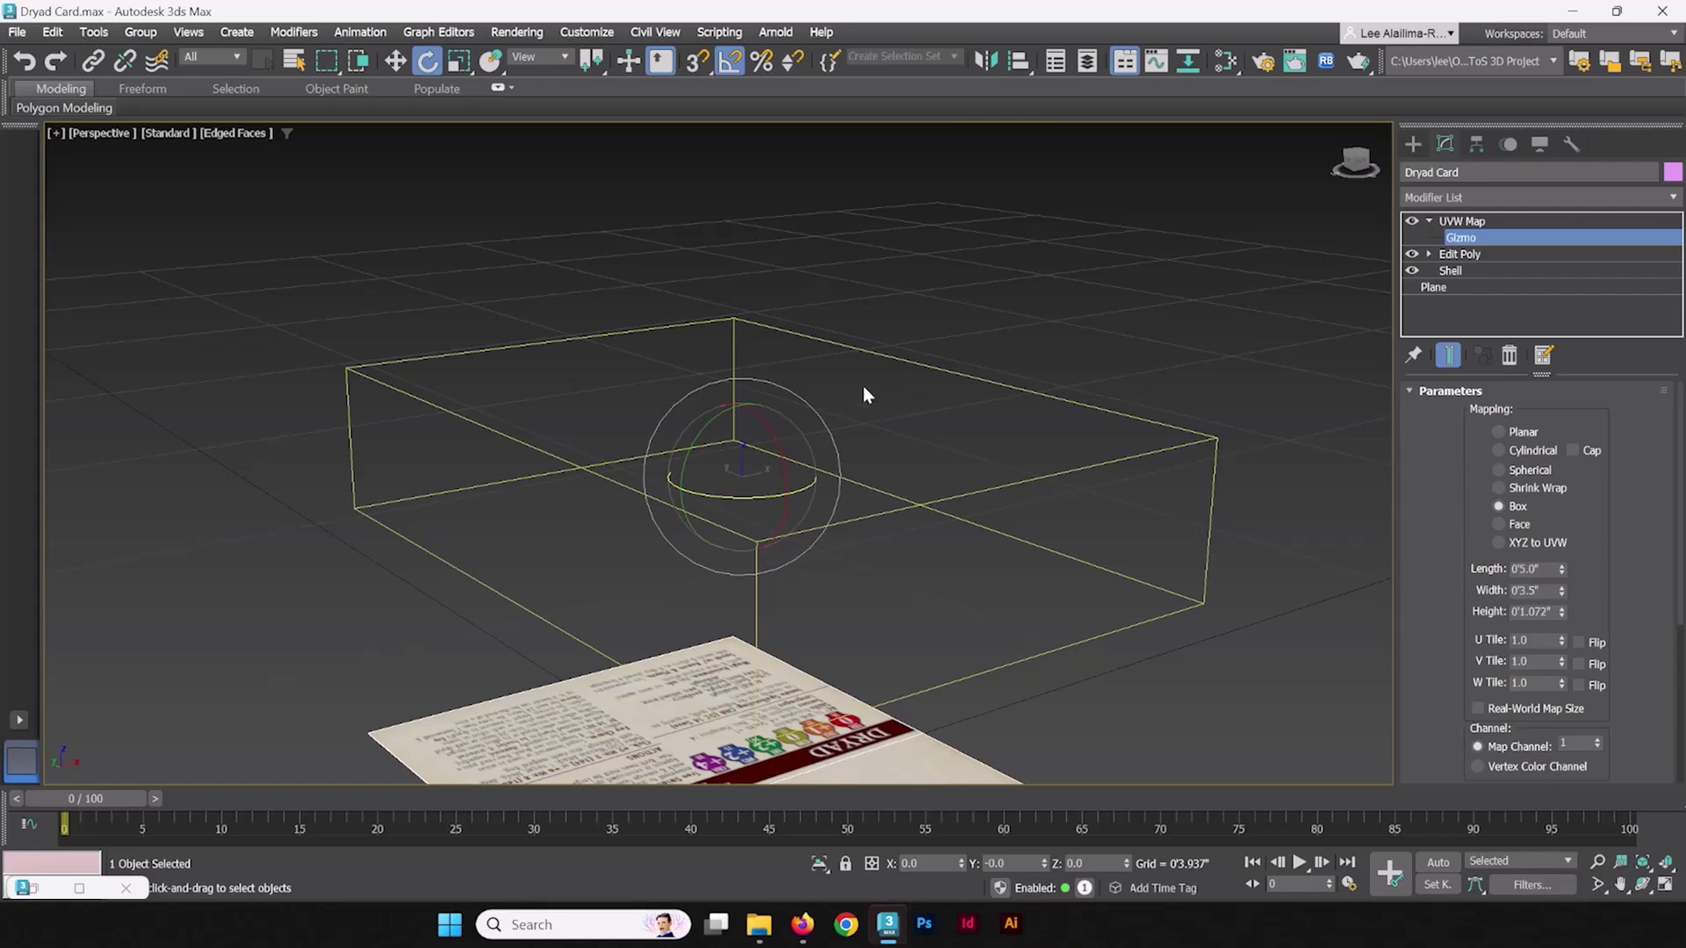
pyautogui.keyDown('alt'); pyautogui.moveTo(873, 533); pyautogui.dragTo(1190, 527, button='middle'); pyautogui.keyUp('alt')
pyautogui.keyDown('alt'); pyautogui.moveTo(566, 486); pyautogui.dragTo(774, 483, button='middle'); pyautogui.keyUp('alt')
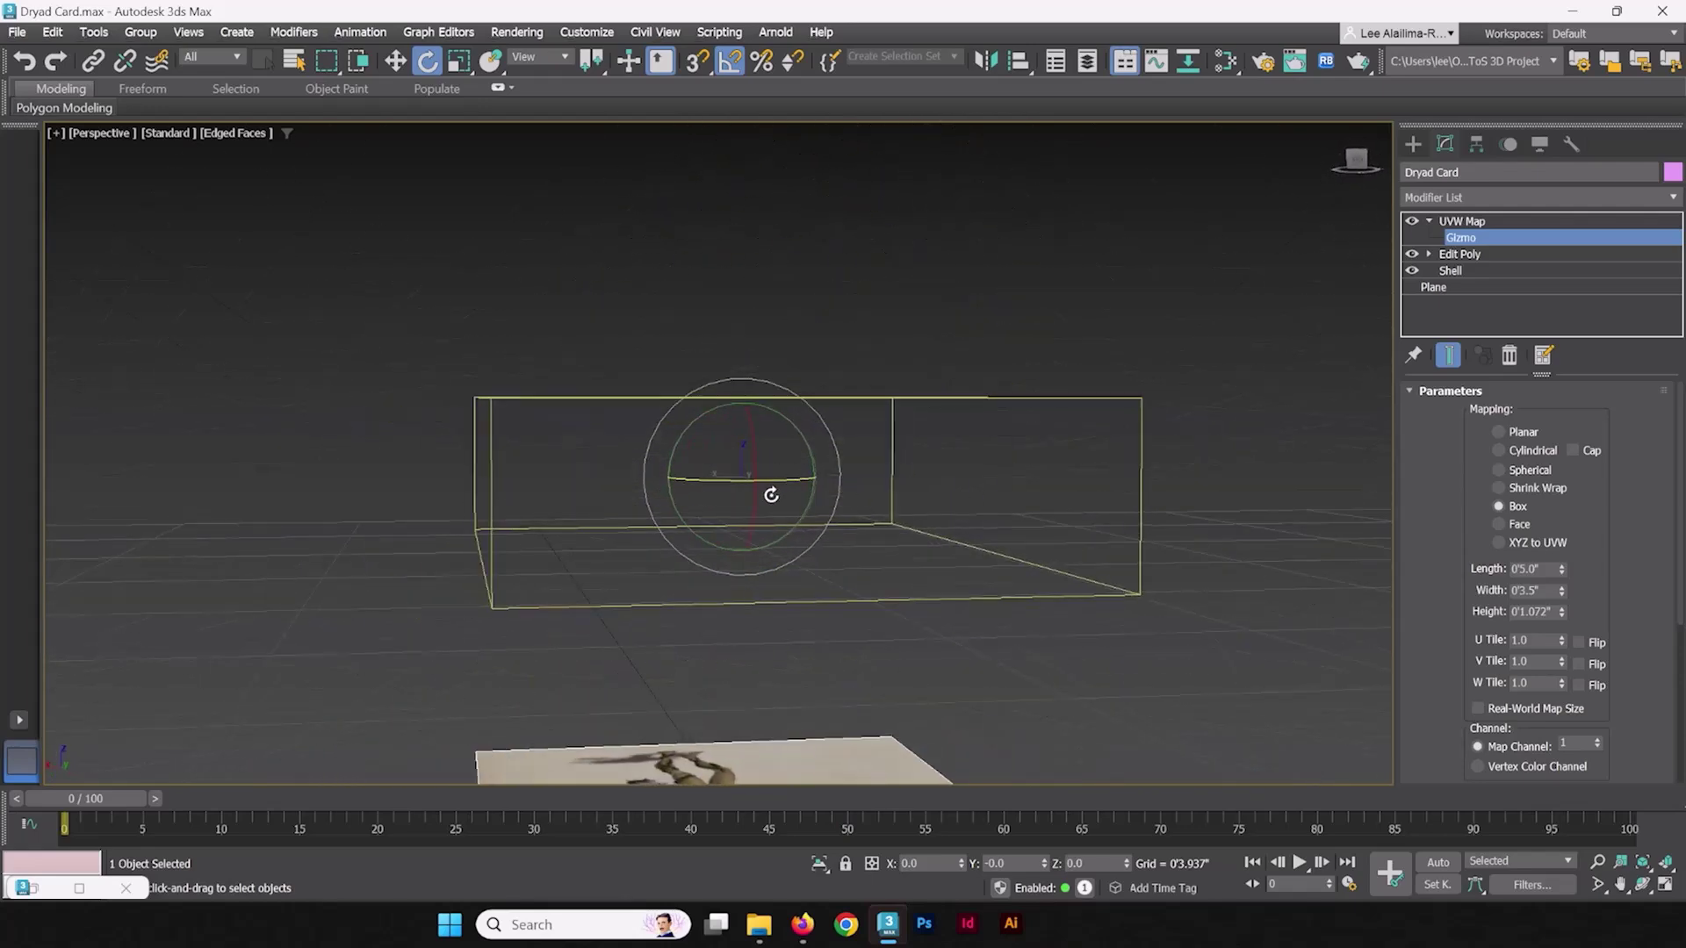
pyautogui.keyDown('alt'); pyautogui.moveTo(874, 501); pyautogui.dragTo(774, 497, button='middle'); pyautogui.keyUp('alt')
pyautogui.keyDown('alt'); pyautogui.moveTo(919, 602); pyautogui.dragTo(613, 456, button='middle'); pyautogui.keyUp('alt')
pyautogui.keyDown('alt'); pyautogui.moveTo(621, 388); pyautogui.dragTo(903, 488, button='middle'); pyautogui.keyUp('alt')
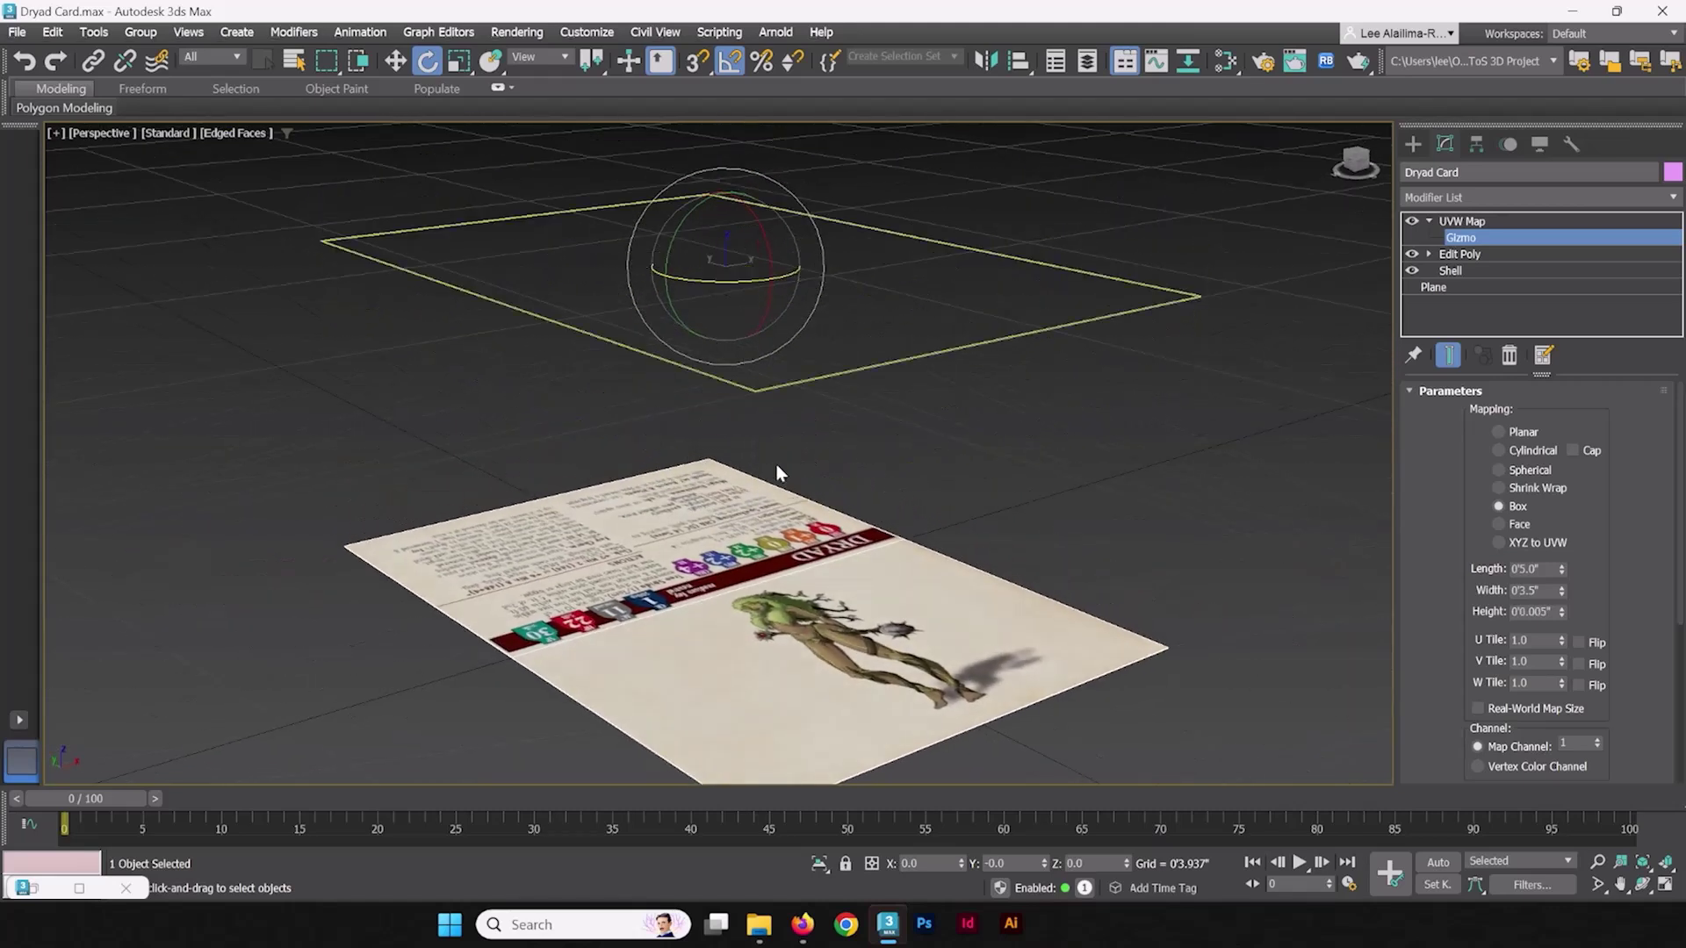
# Step: Lower the UVW mapping gizmo onto the card and reset its Z height to 0
pyautogui.keyDown('alt'); pyautogui.moveTo(776, 471); pyautogui.dragTo(779, 437, button='middle'); pyautogui.keyUp('alt')
pyautogui.press('w')
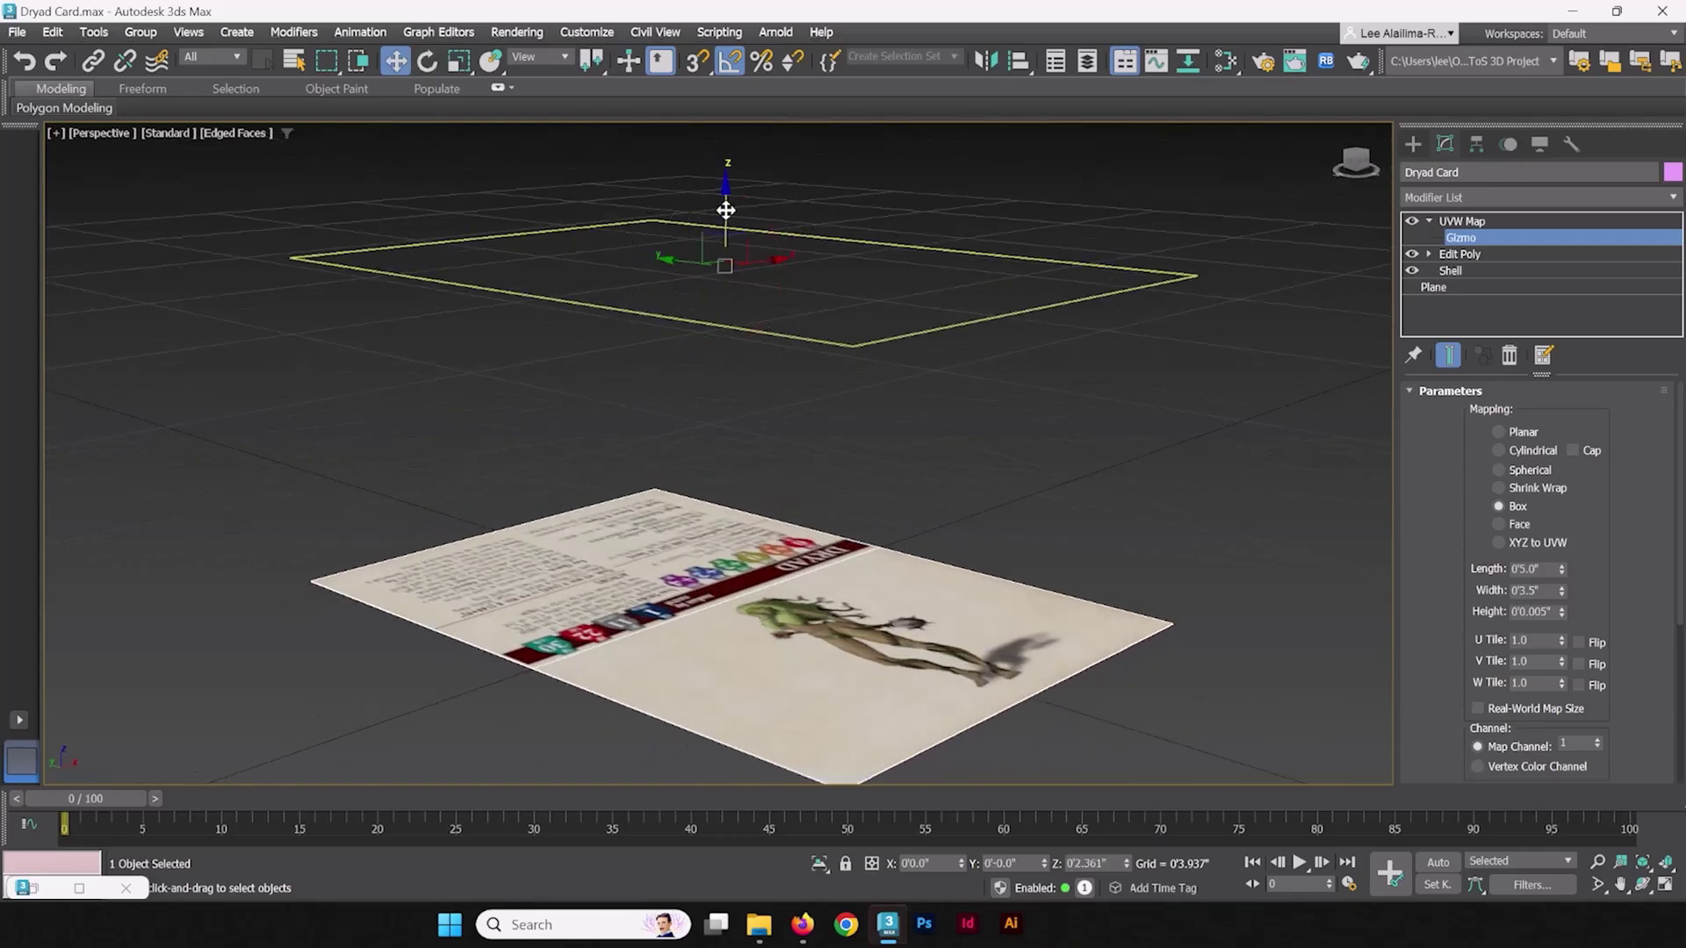
pyautogui.moveTo(725, 210); pyautogui.dragTo(725, 332)
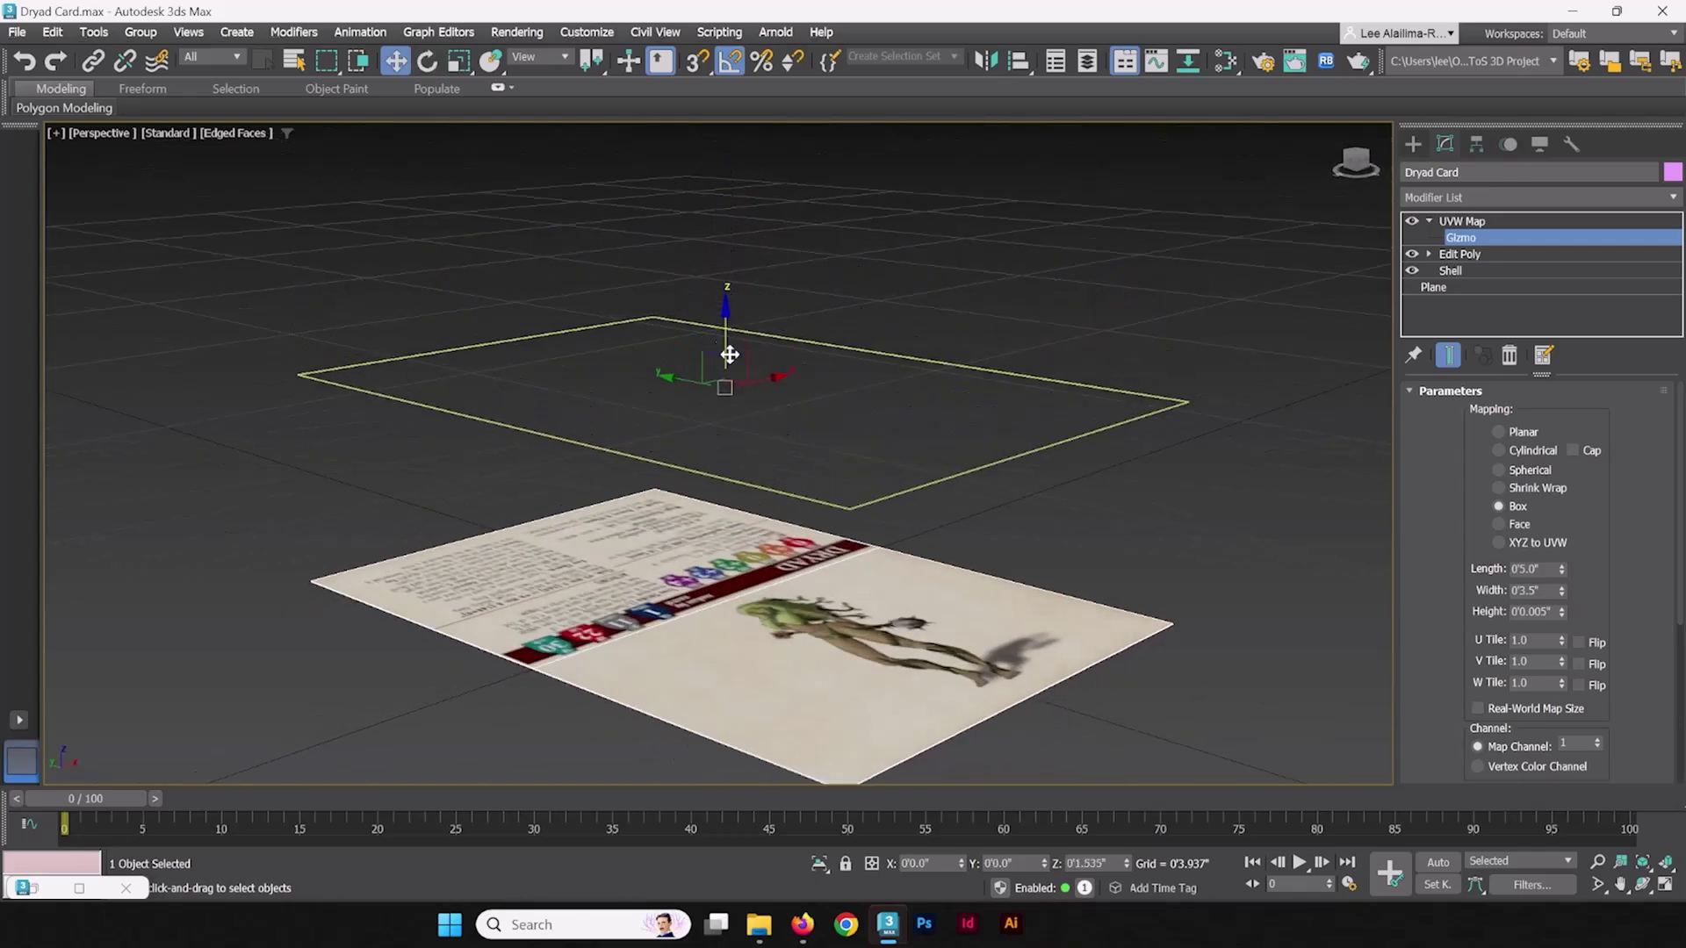
pyautogui.rightClick(1126, 863)
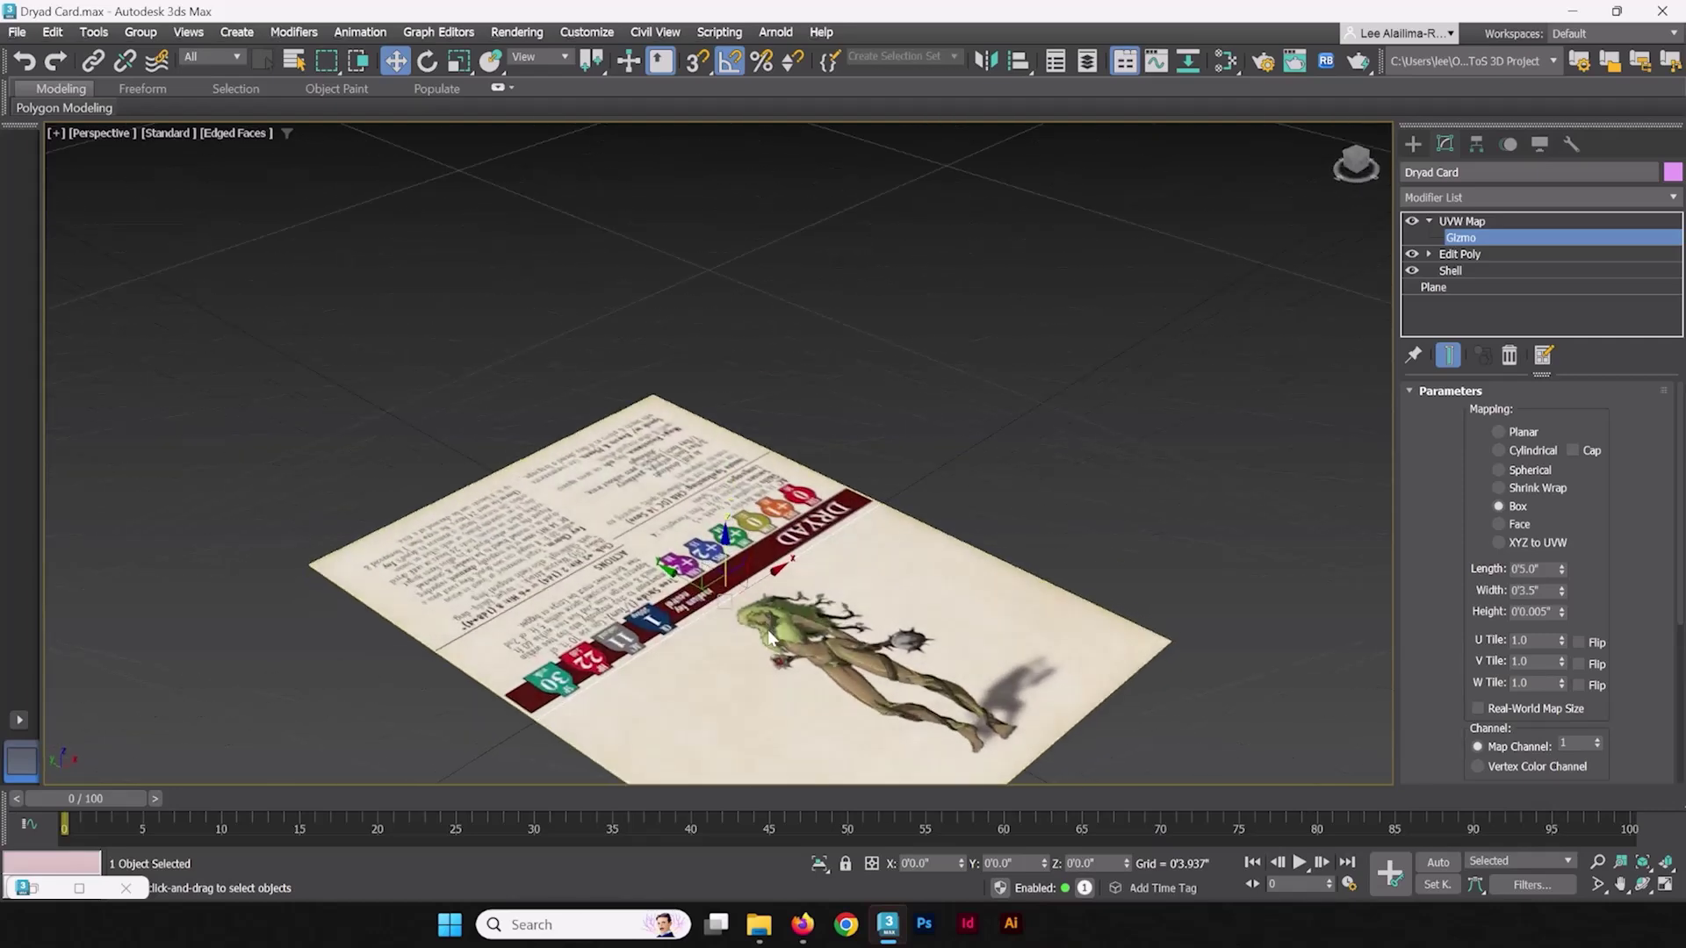
# Step: Orbit around the card to confirm the Dryad artwork shows on its face
pyautogui.keyDown('alt'); pyautogui.moveTo(768, 630); pyautogui.dragTo(778, 553, button='middle'); pyautogui.keyUp('alt')
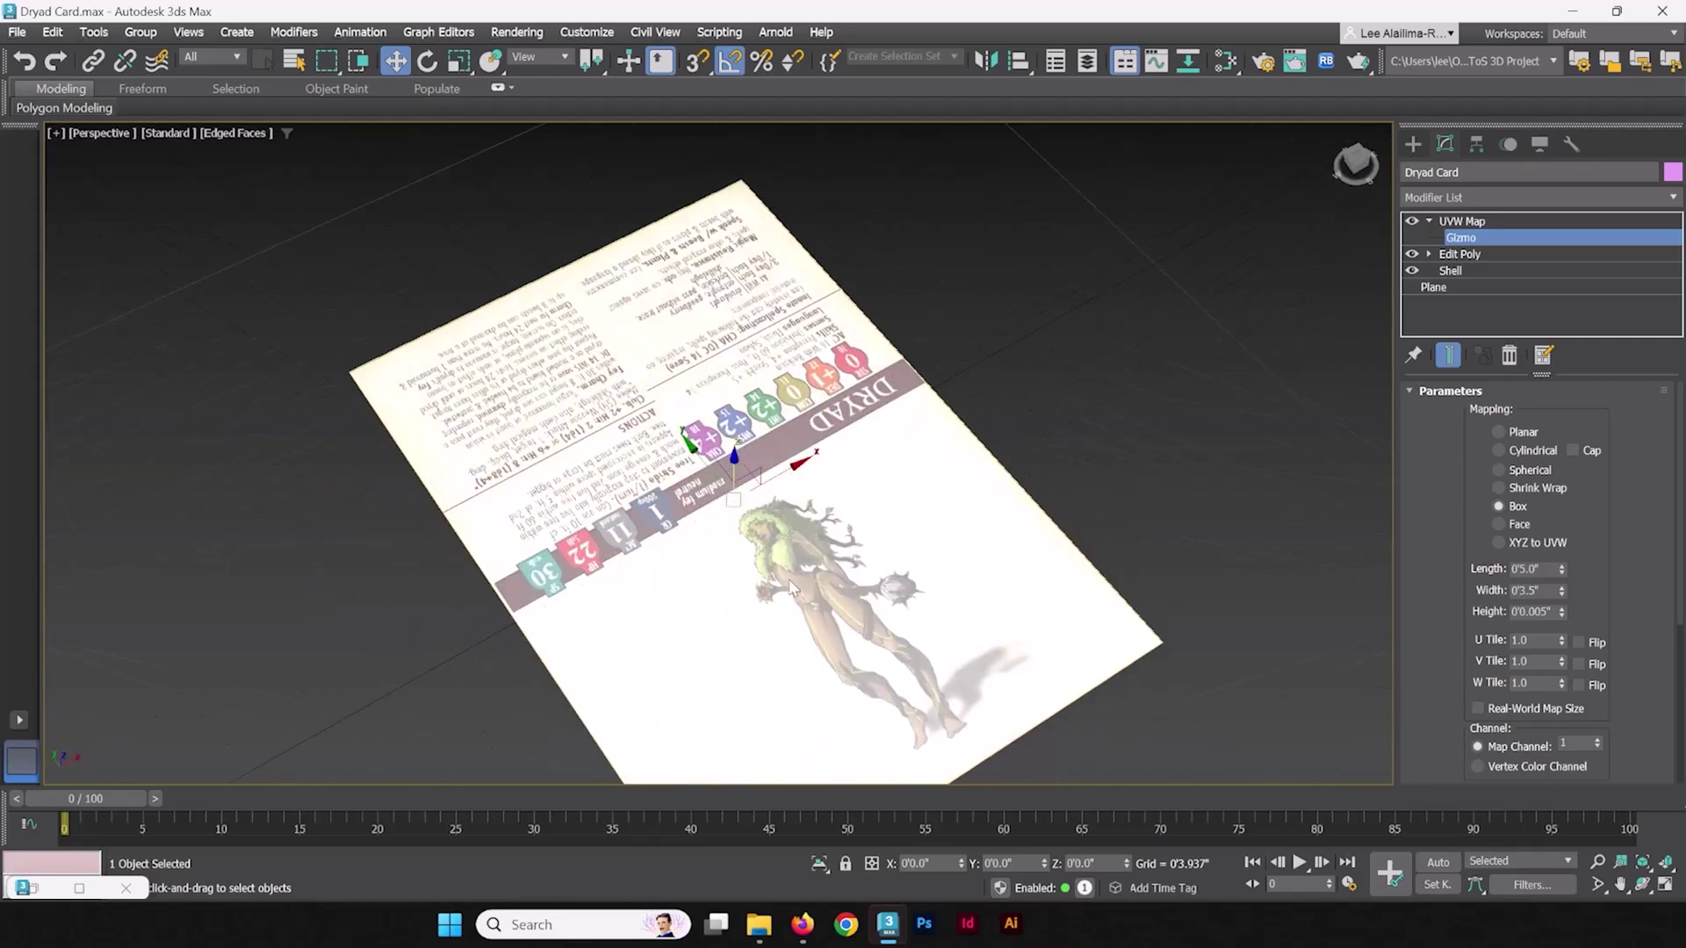
pyautogui.keyDown('alt'); pyautogui.moveTo(815, 603); pyautogui.dragTo(655, 397, button='middle'); pyautogui.keyUp('alt')
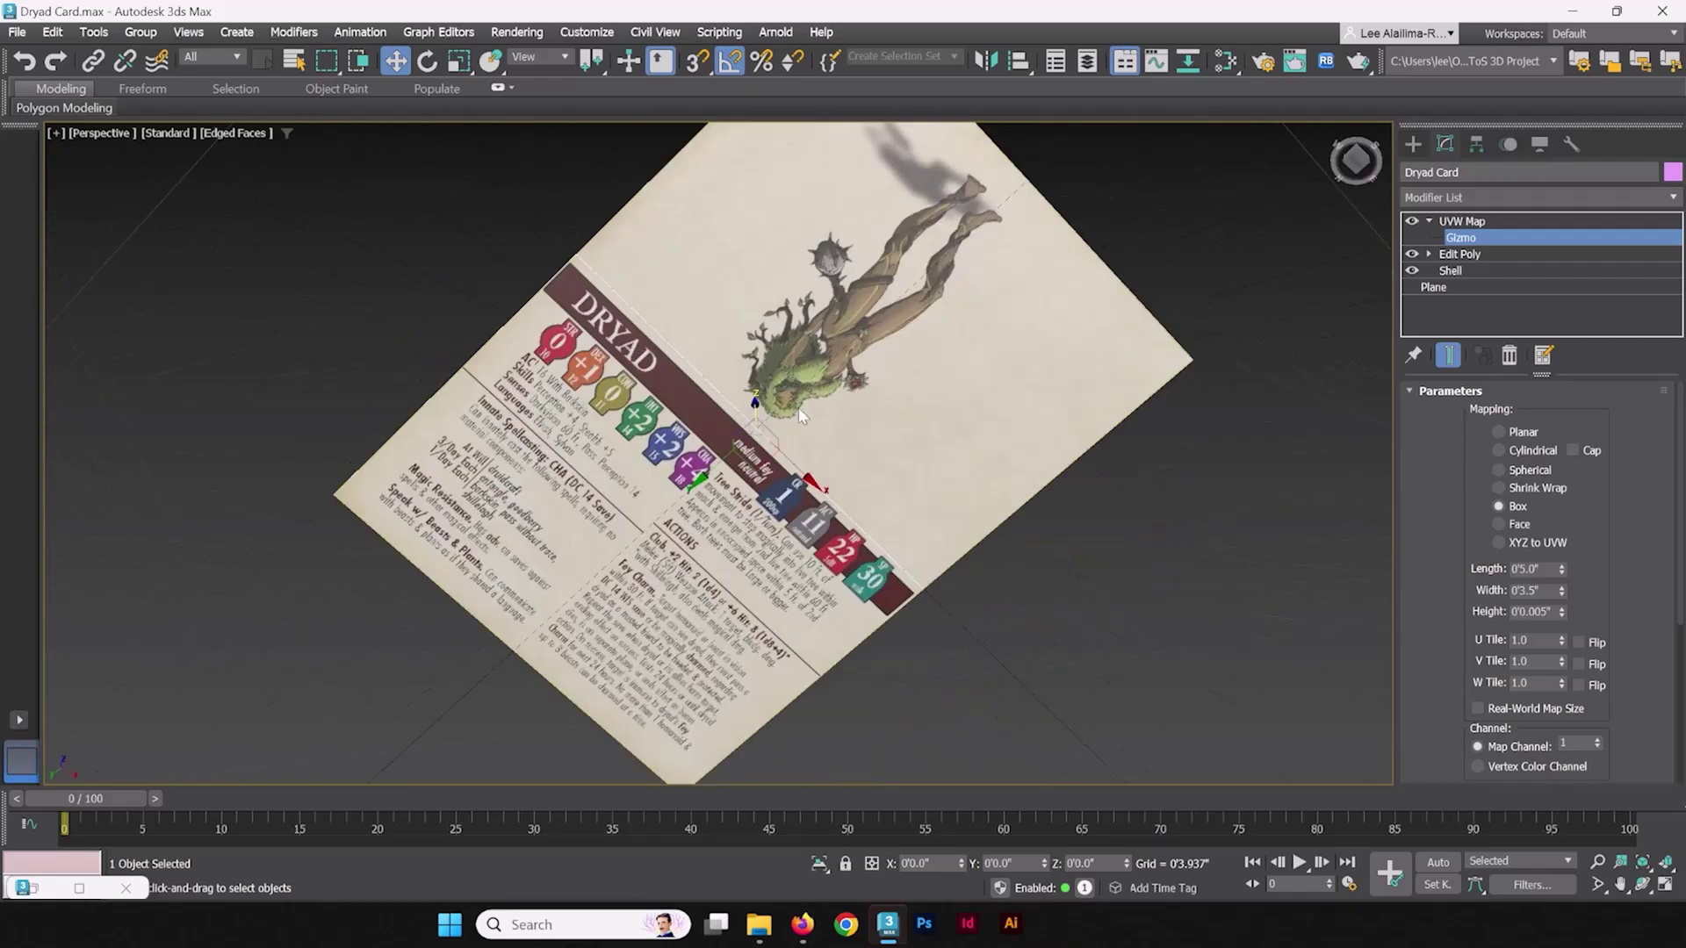
pyautogui.keyDown('alt'); pyautogui.moveTo(806, 384); pyautogui.dragTo(980, 428, button='middle'); pyautogui.keyUp('alt')
pyautogui.keyDown('alt'); pyautogui.moveTo(801, 384); pyautogui.dragTo(825, 470, button='middle'); pyautogui.keyUp('alt')
pyautogui.keyDown('alt'); pyautogui.moveTo(787, 335); pyautogui.dragTo(1039, 491, button='middle'); pyautogui.keyUp('alt')
pyautogui.scroll(-5, 1026, 490)
pyautogui.scroll(2, 1005, 491)
# Step: Open the Slate Material Editor and display the Dryad Card Mtl parameters
pyautogui.press('m')
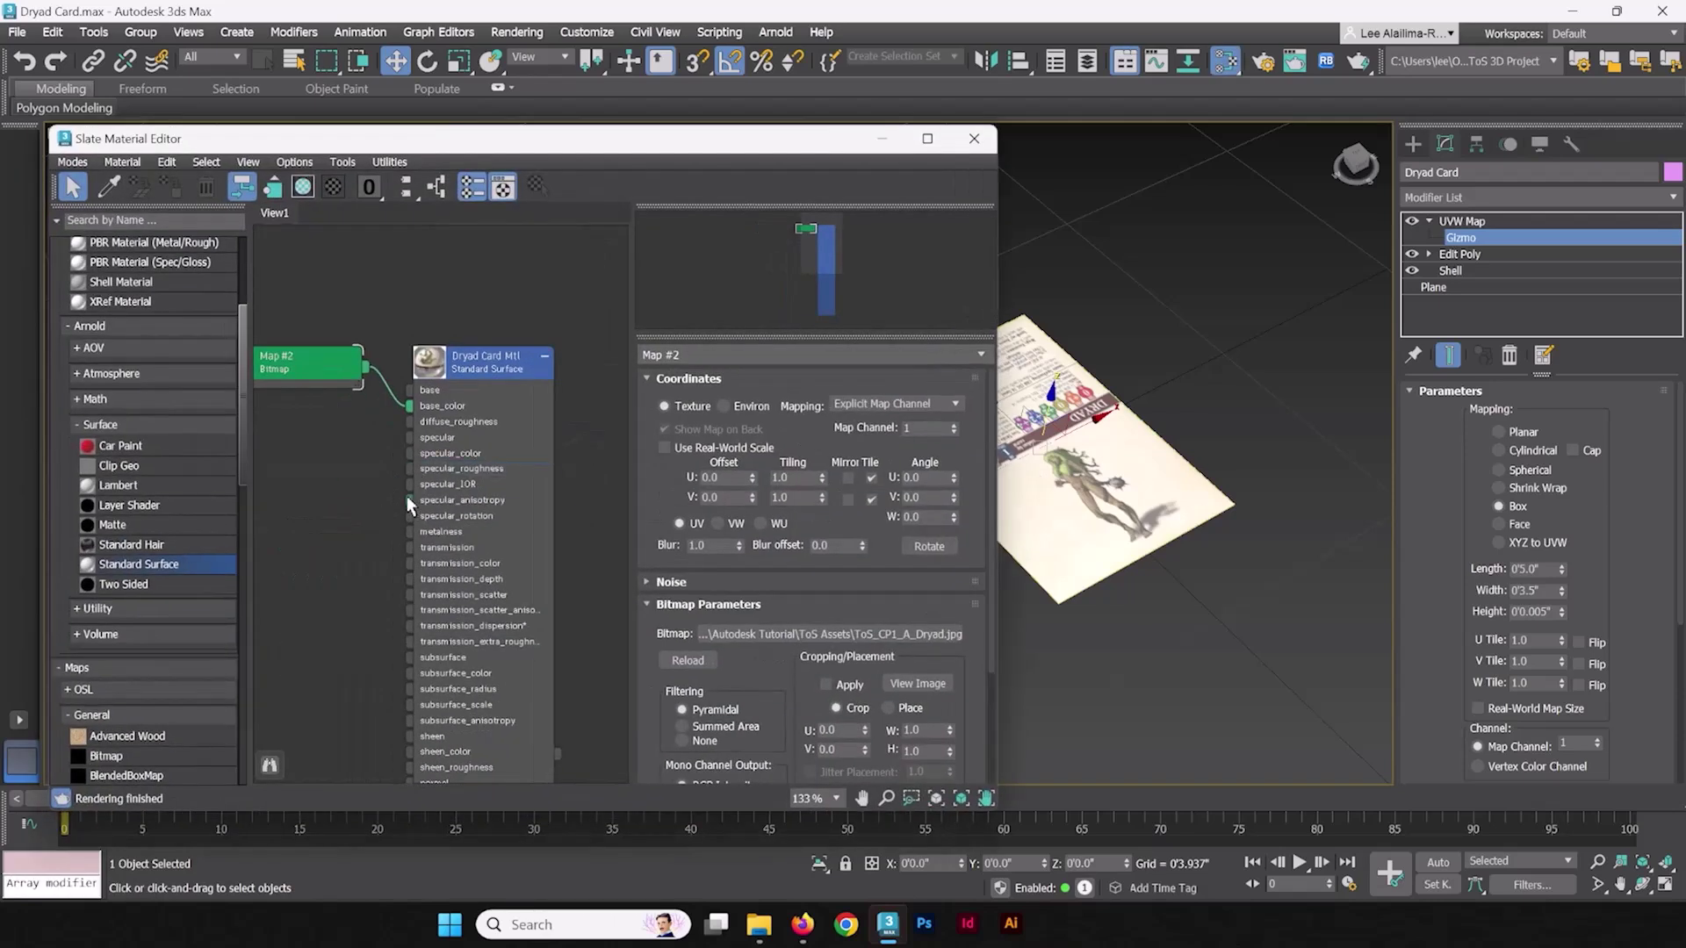
pyautogui.scroll(-3, 402, 495)
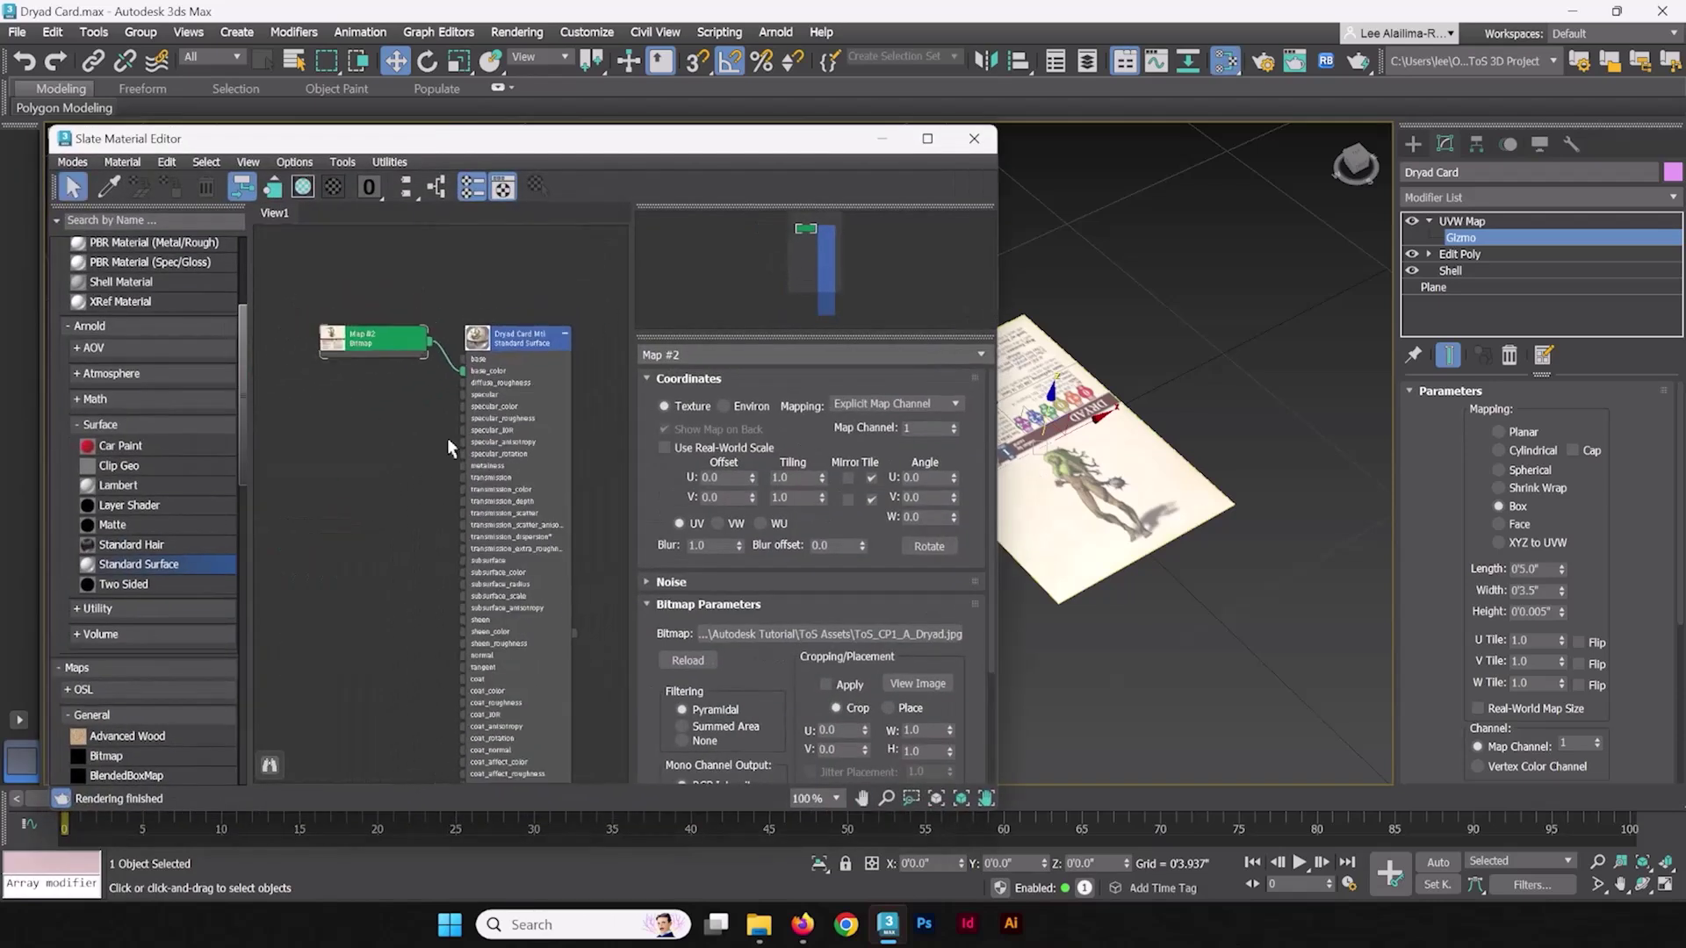
pyautogui.scroll(-3, 446, 438)
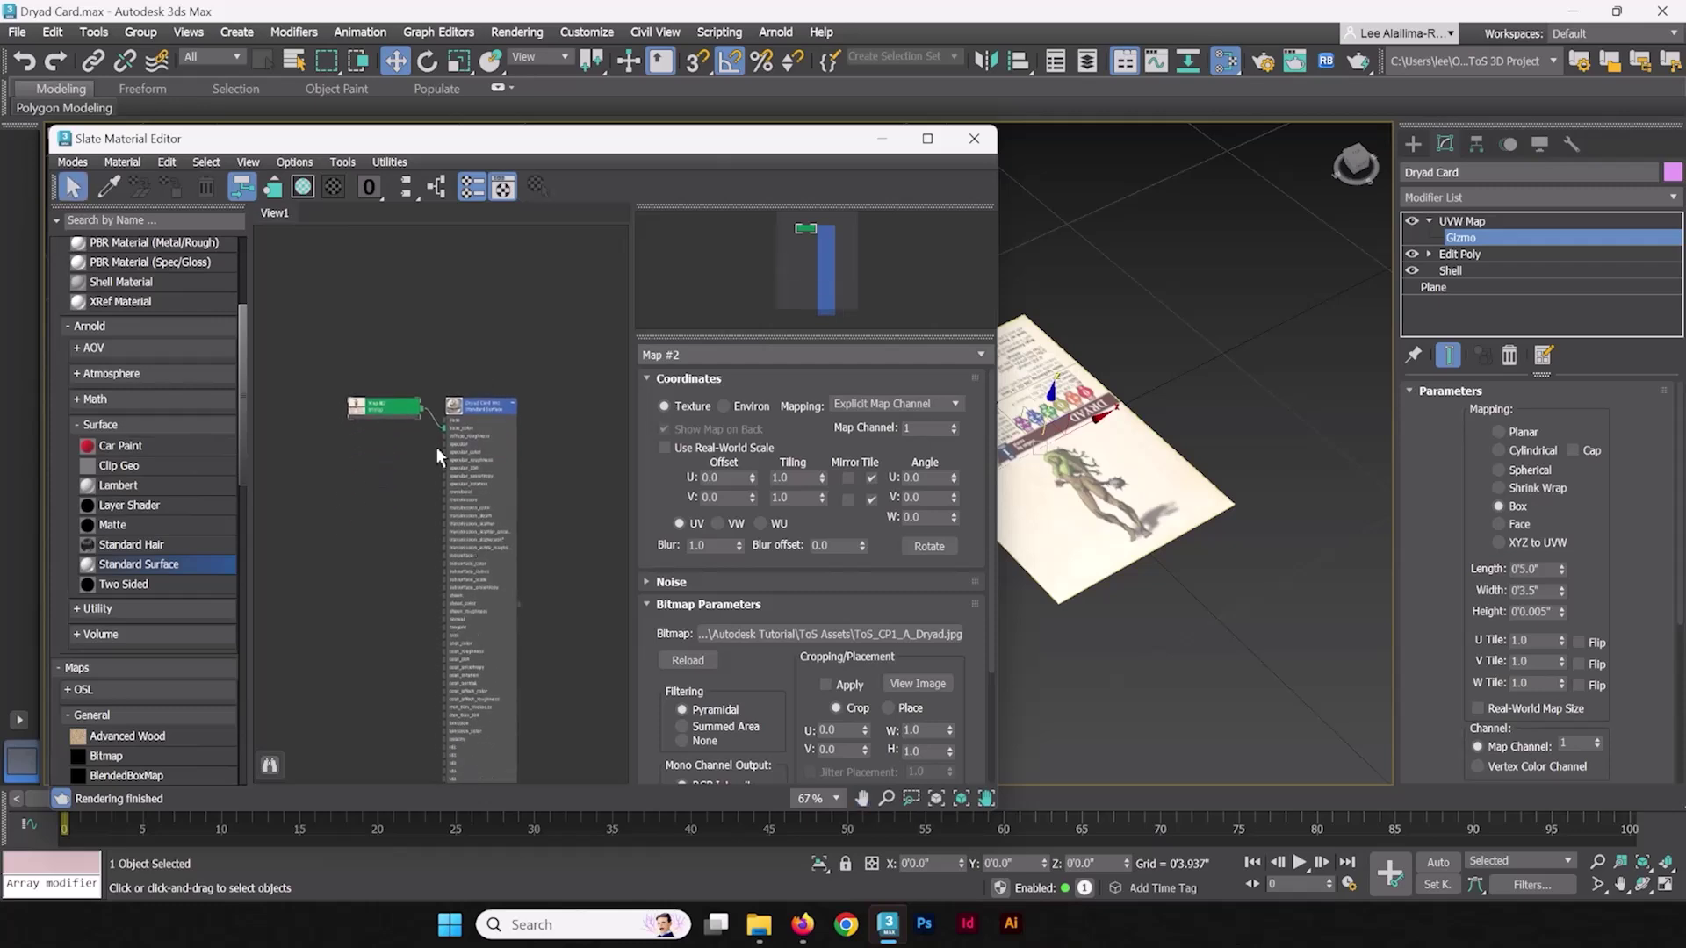
pyautogui.scroll(3, 426, 465)
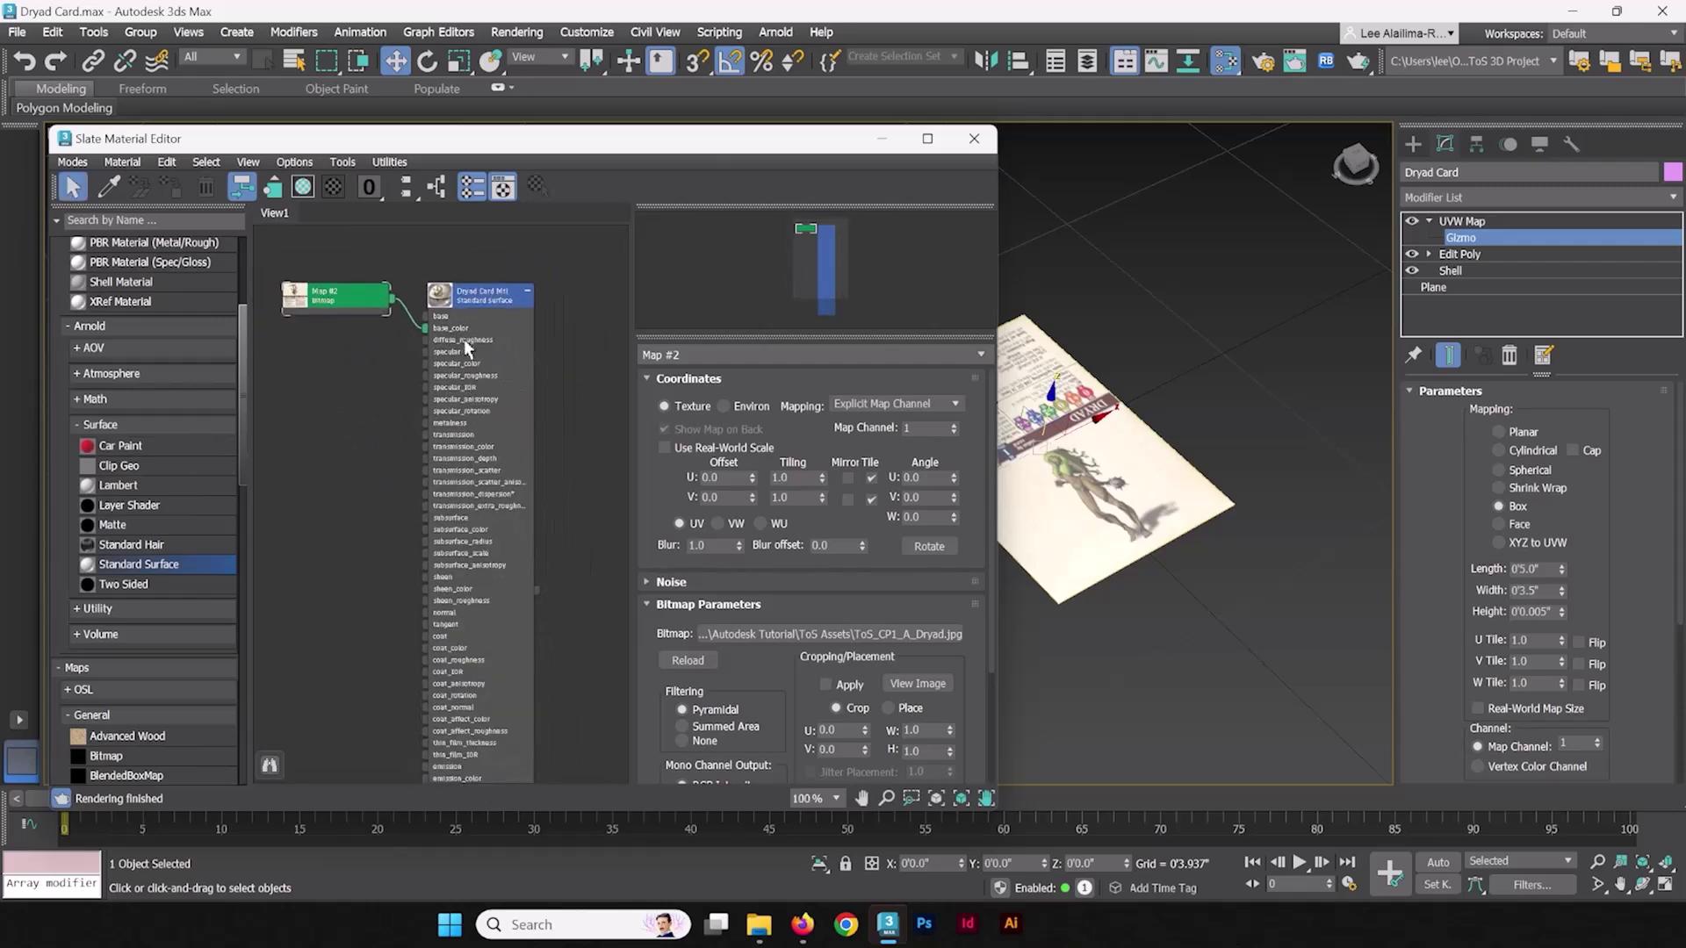
pyautogui.scroll(3, 411, 336)
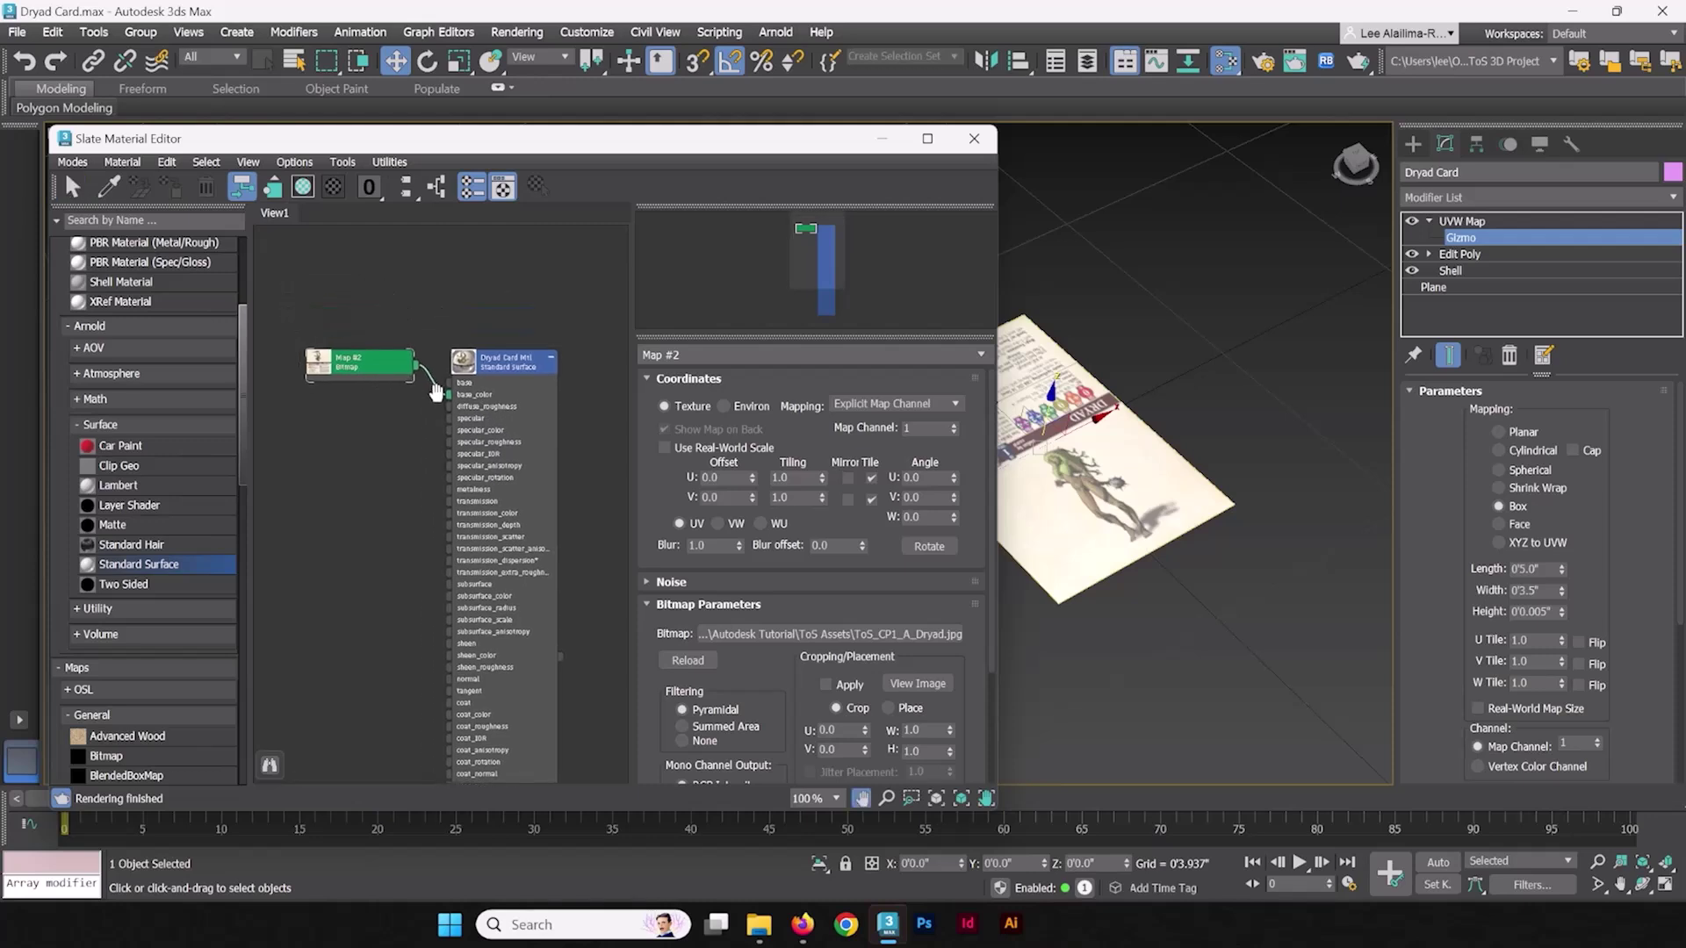
pyautogui.doubleClick(499, 365)
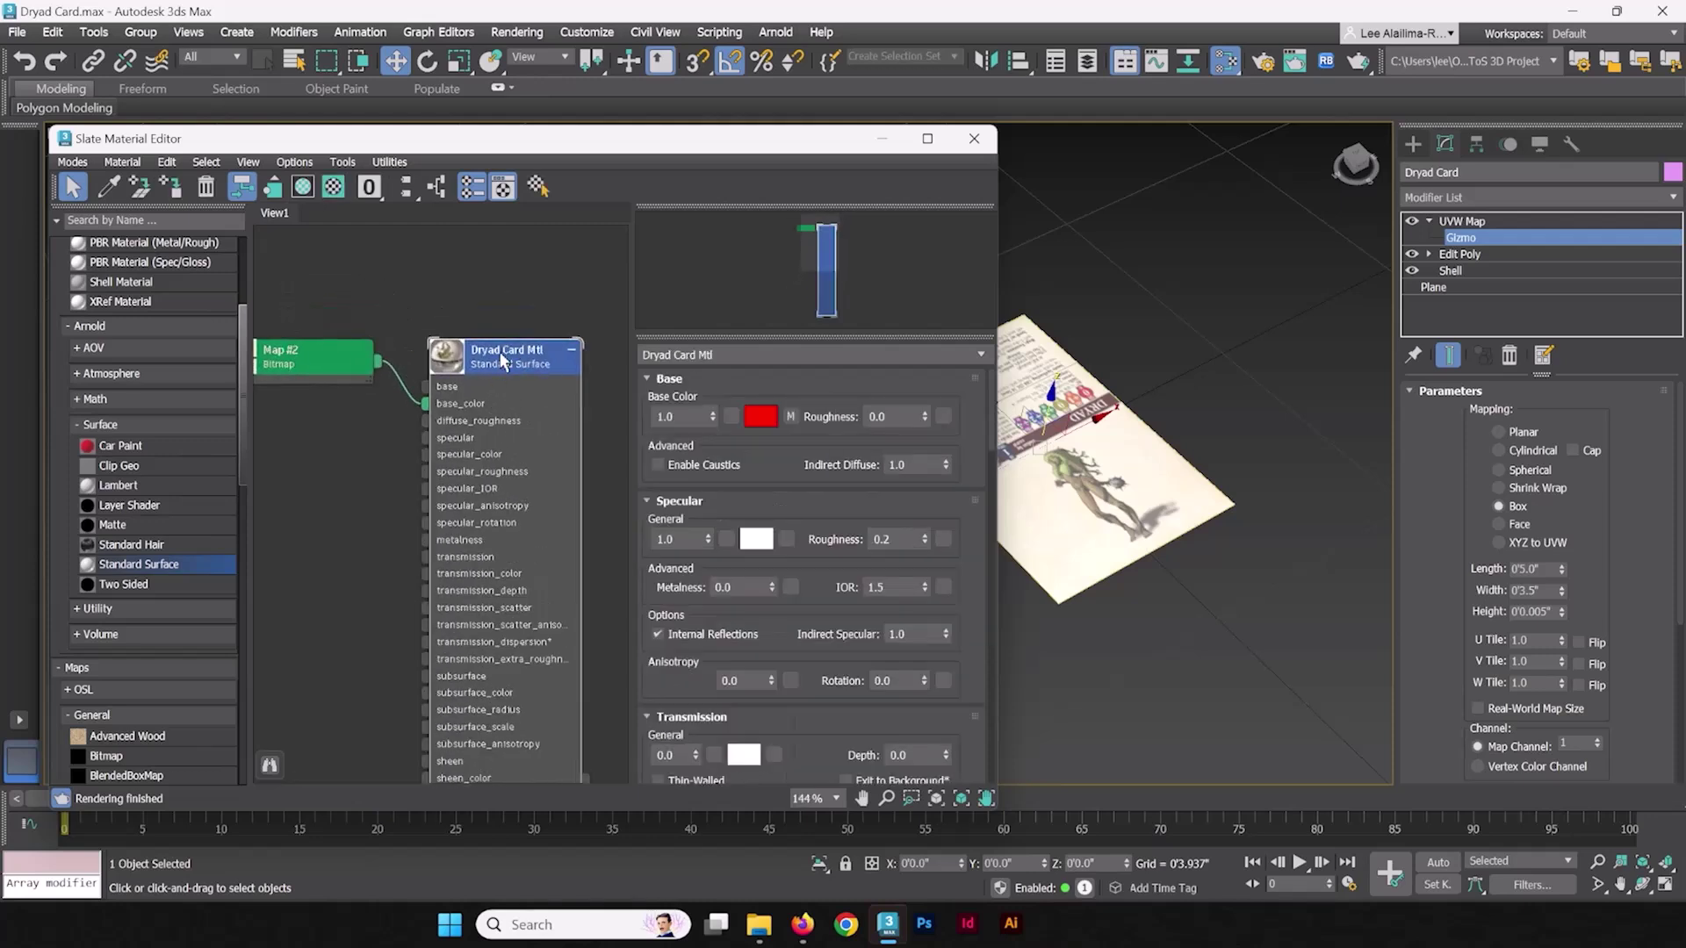
# Step: Hide unused nodeslots on Dryad Card Mtl so only base_color with Map #2 remains
pyautogui.rightClick(502, 362)
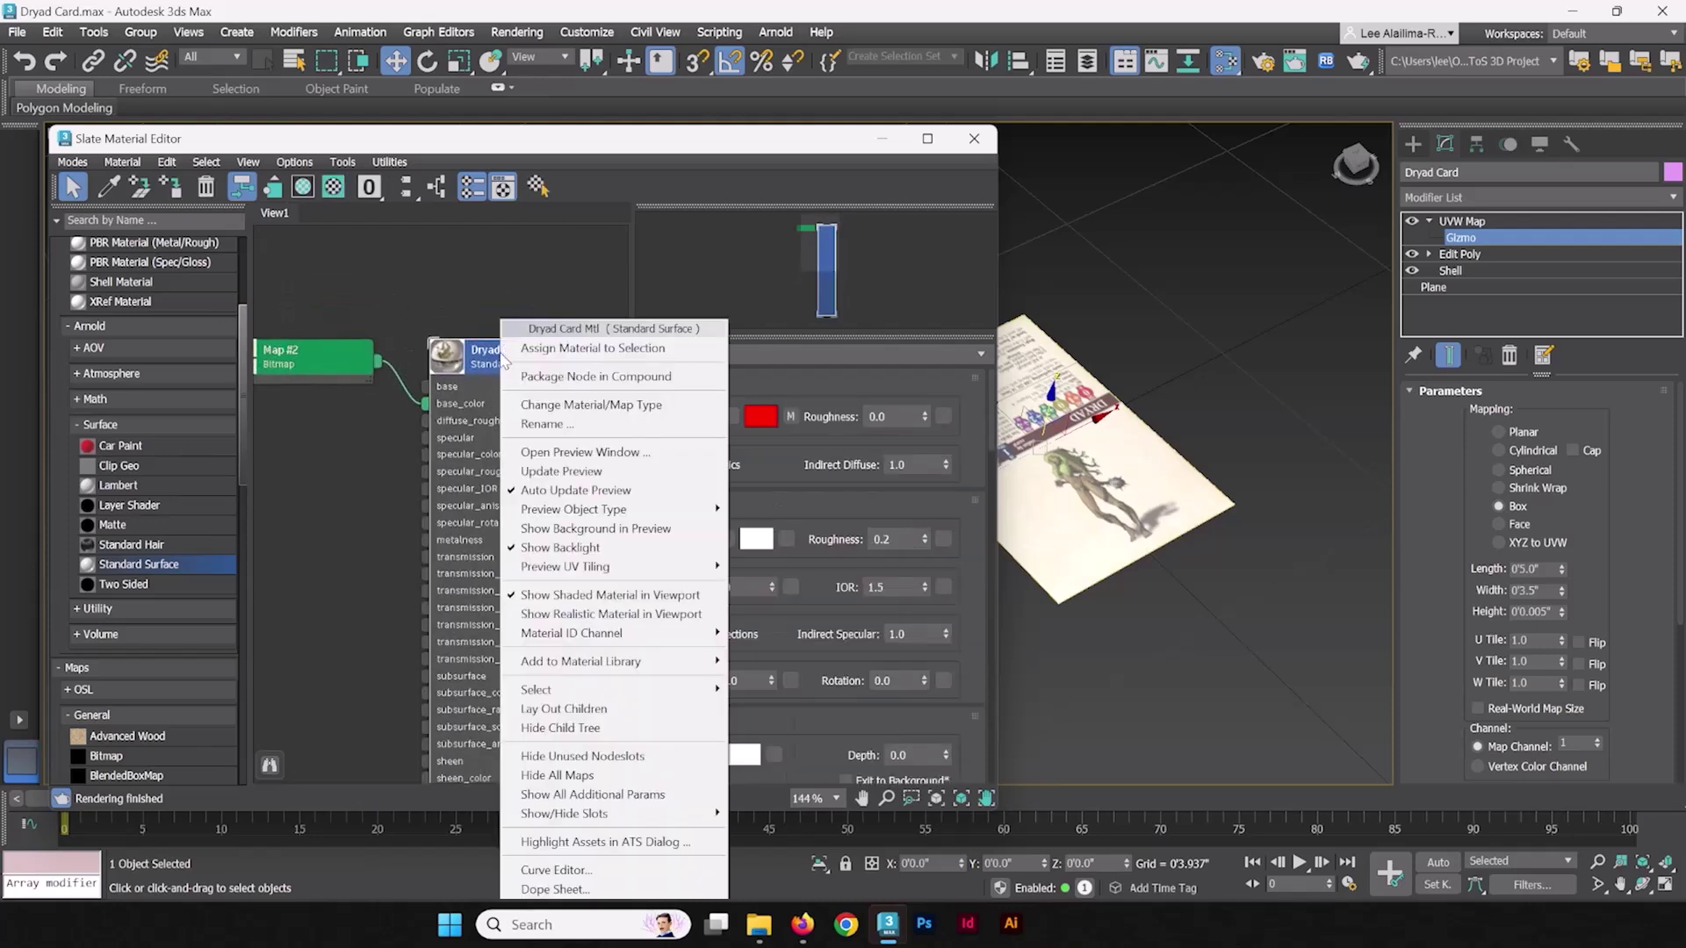
pyautogui.click(577, 757)
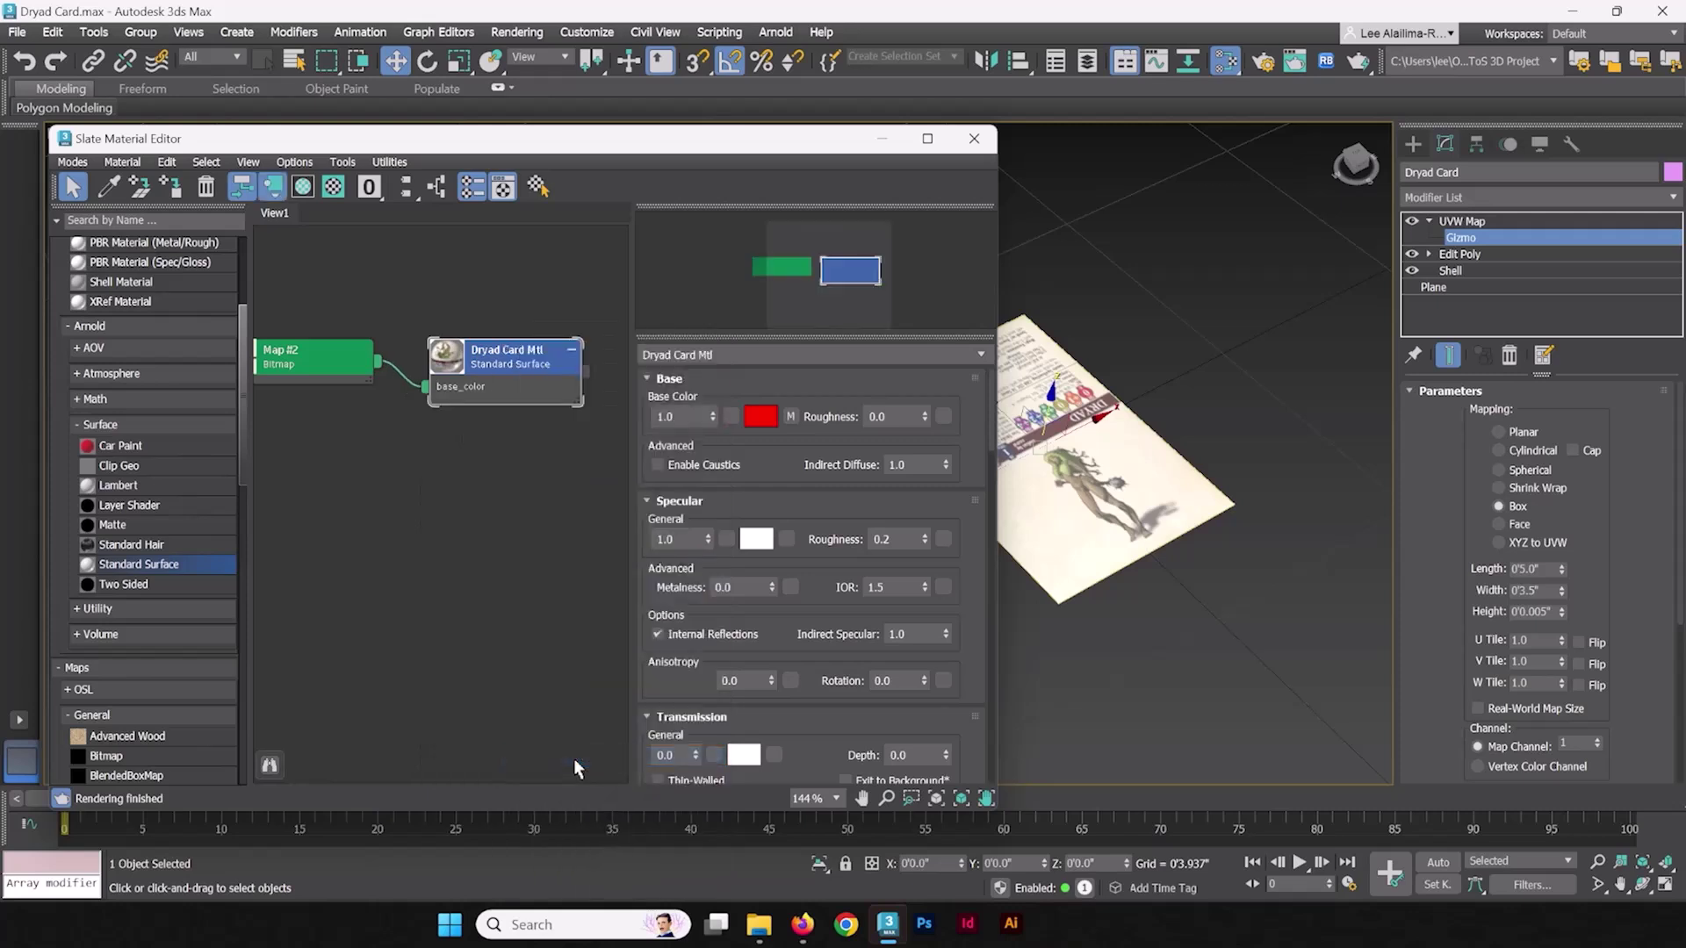
pyautogui.scroll(-3, 439, 501)
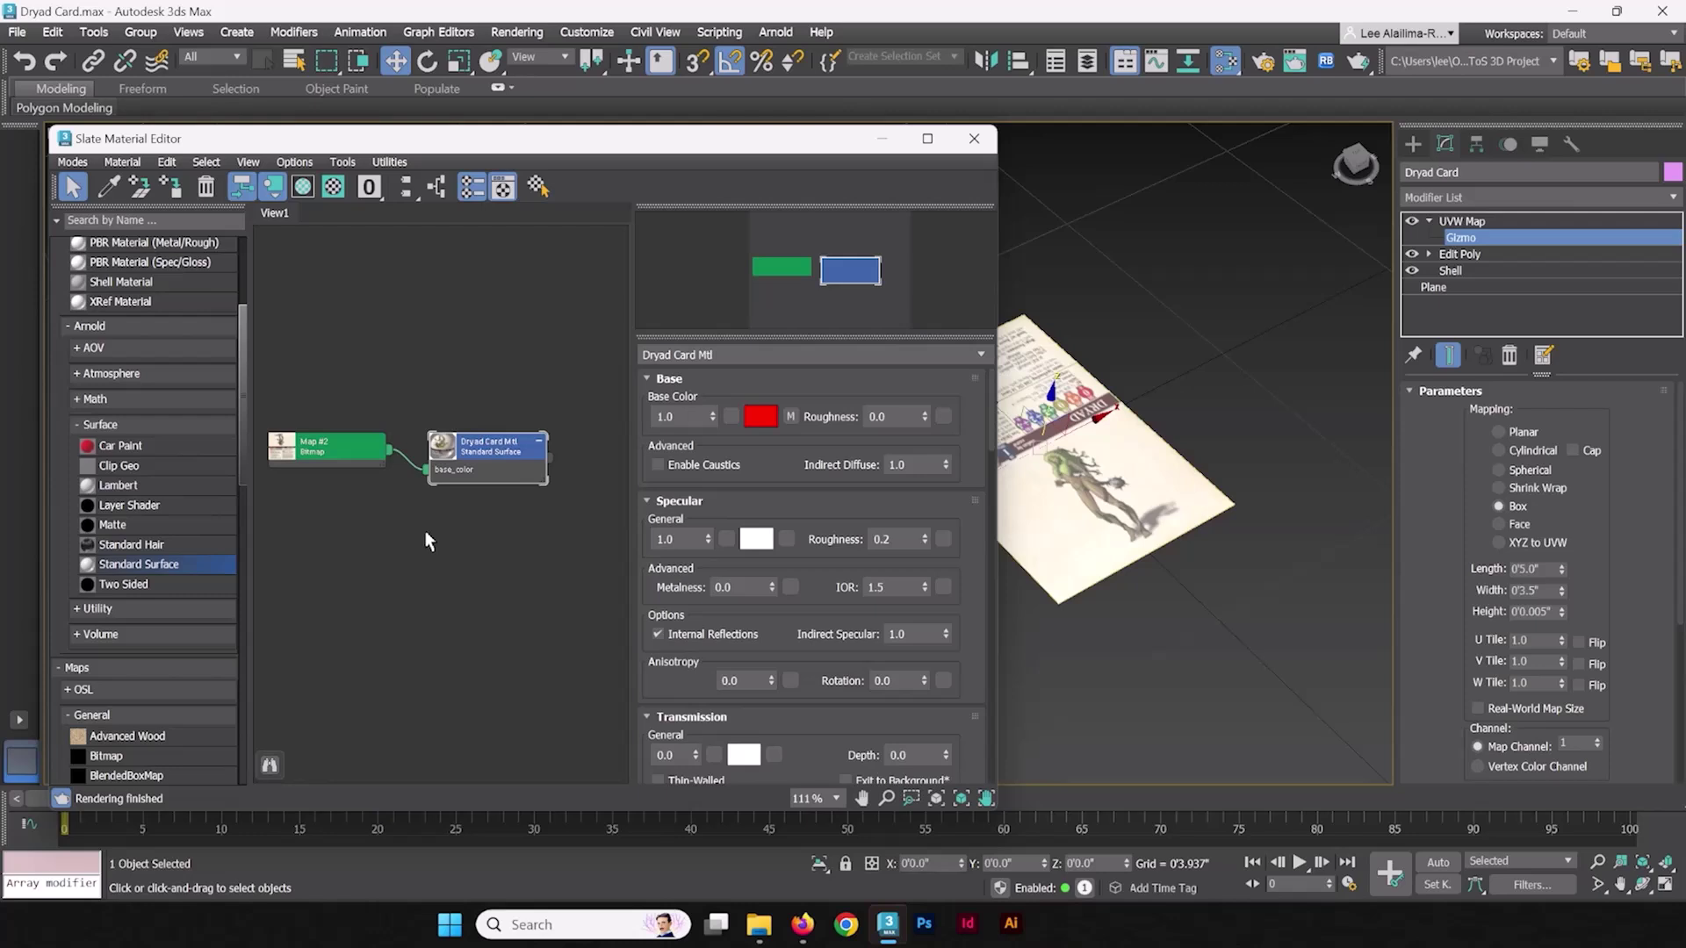
pyautogui.moveTo(511, 360); pyautogui.dragTo(534, 549, button='middle')
pyautogui.scroll(-2, 536, 527)
# Step: Add a Standard Surface material below Dryad Card Mtl and name it 'Dryad Card Back Mtl'
pyautogui.click(422, 496)
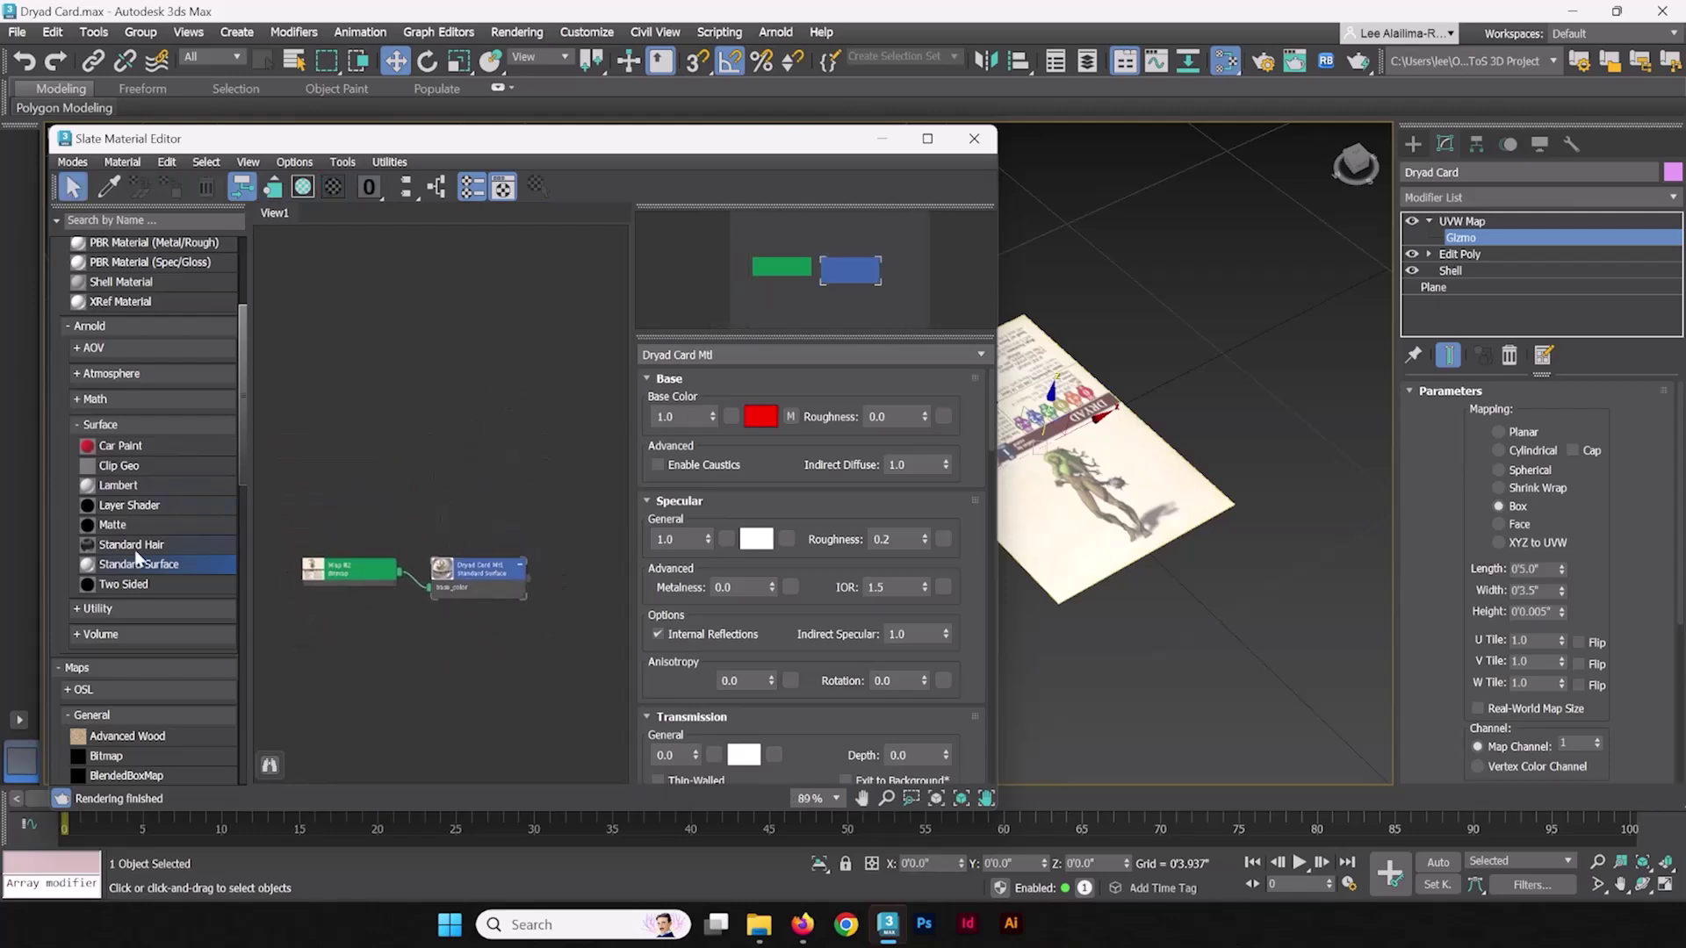
pyautogui.moveTo(136, 564); pyautogui.dragTo(367, 520)
pyautogui.moveTo(481, 481); pyautogui.dragTo(478, 469)
pyautogui.moveTo(478, 469); pyautogui.dragTo(581, 342, button='middle')
pyautogui.moveTo(503, 375); pyautogui.dragTo(503, 512)
pyautogui.scroll(5, 408, 487)
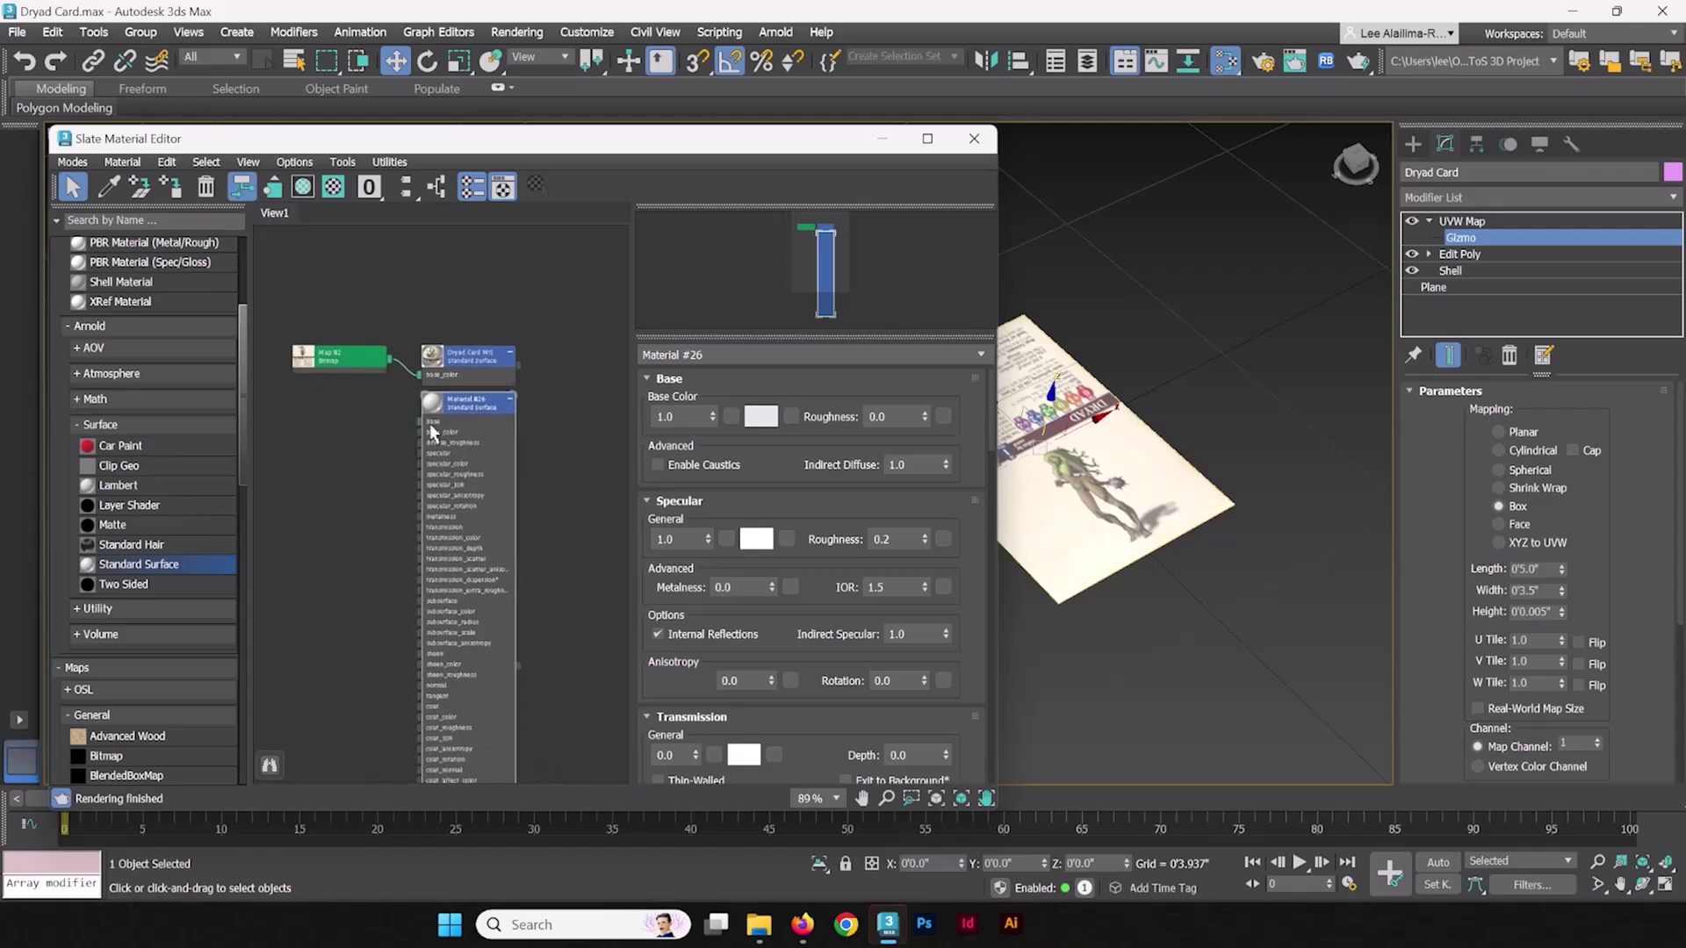
pyautogui.moveTo(339, 525); pyautogui.dragTo(402, 426, button='middle')
pyautogui.click(730, 355)
pyautogui.write('Dryad Card Ba')
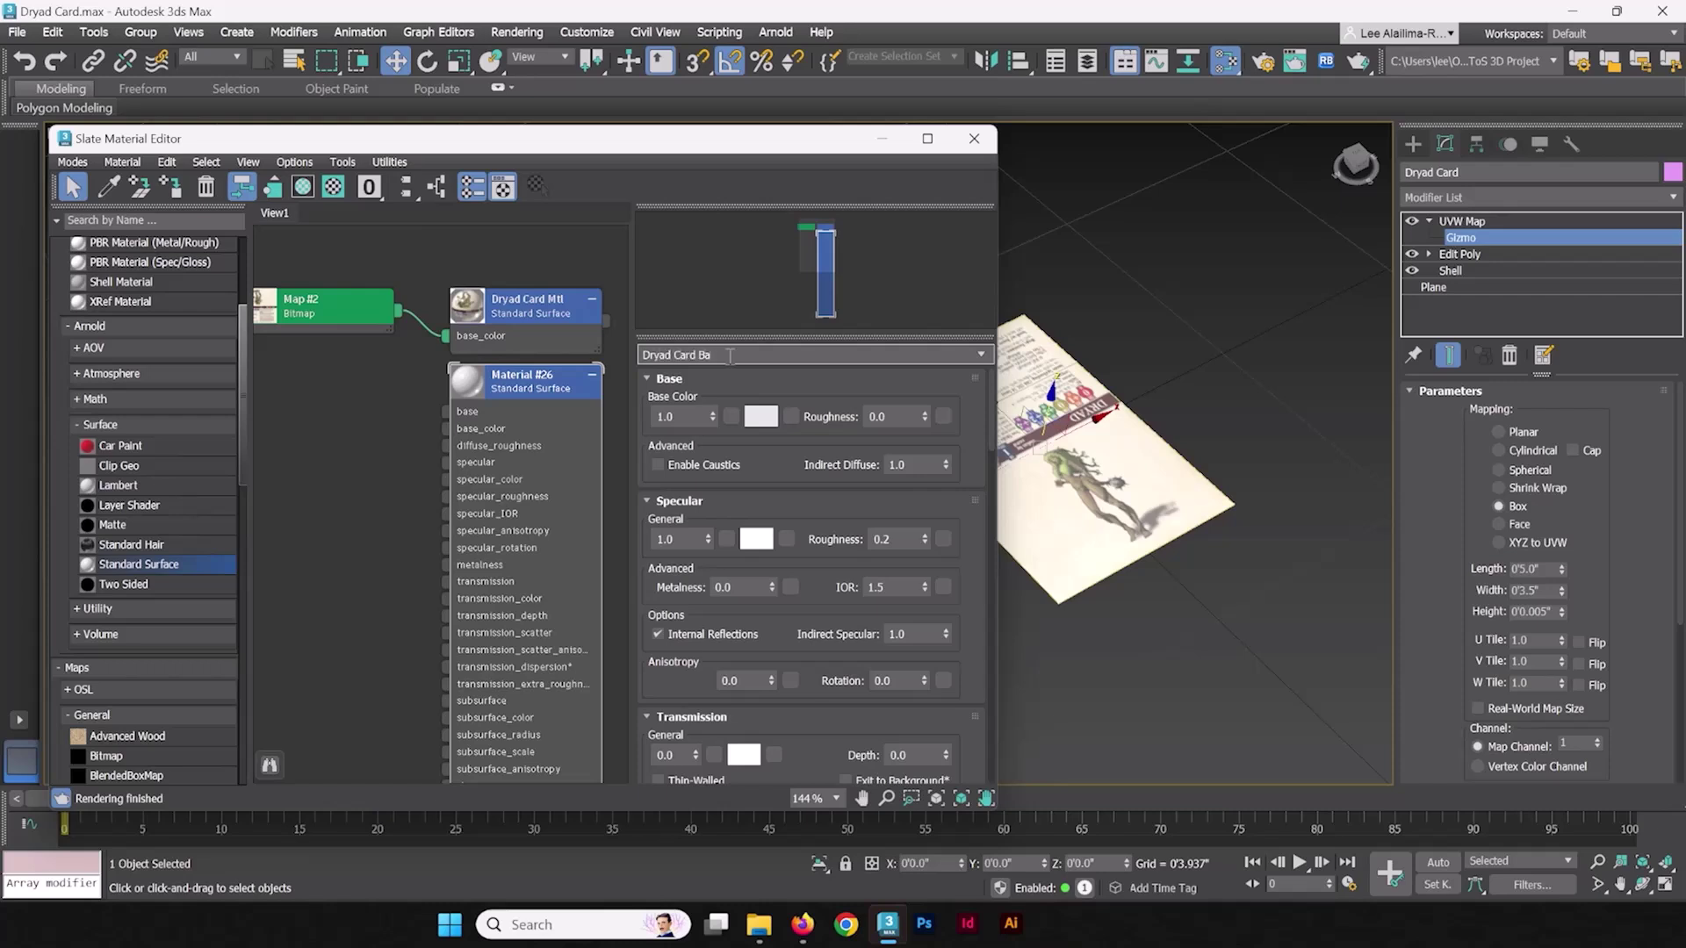
pyautogui.write('ck Mtl')
pyautogui.press('Return')
# Step: Load ToS_CP1_A_Back.jpg as a Bitmap into the back material's Base Color
pyautogui.click(791, 417)
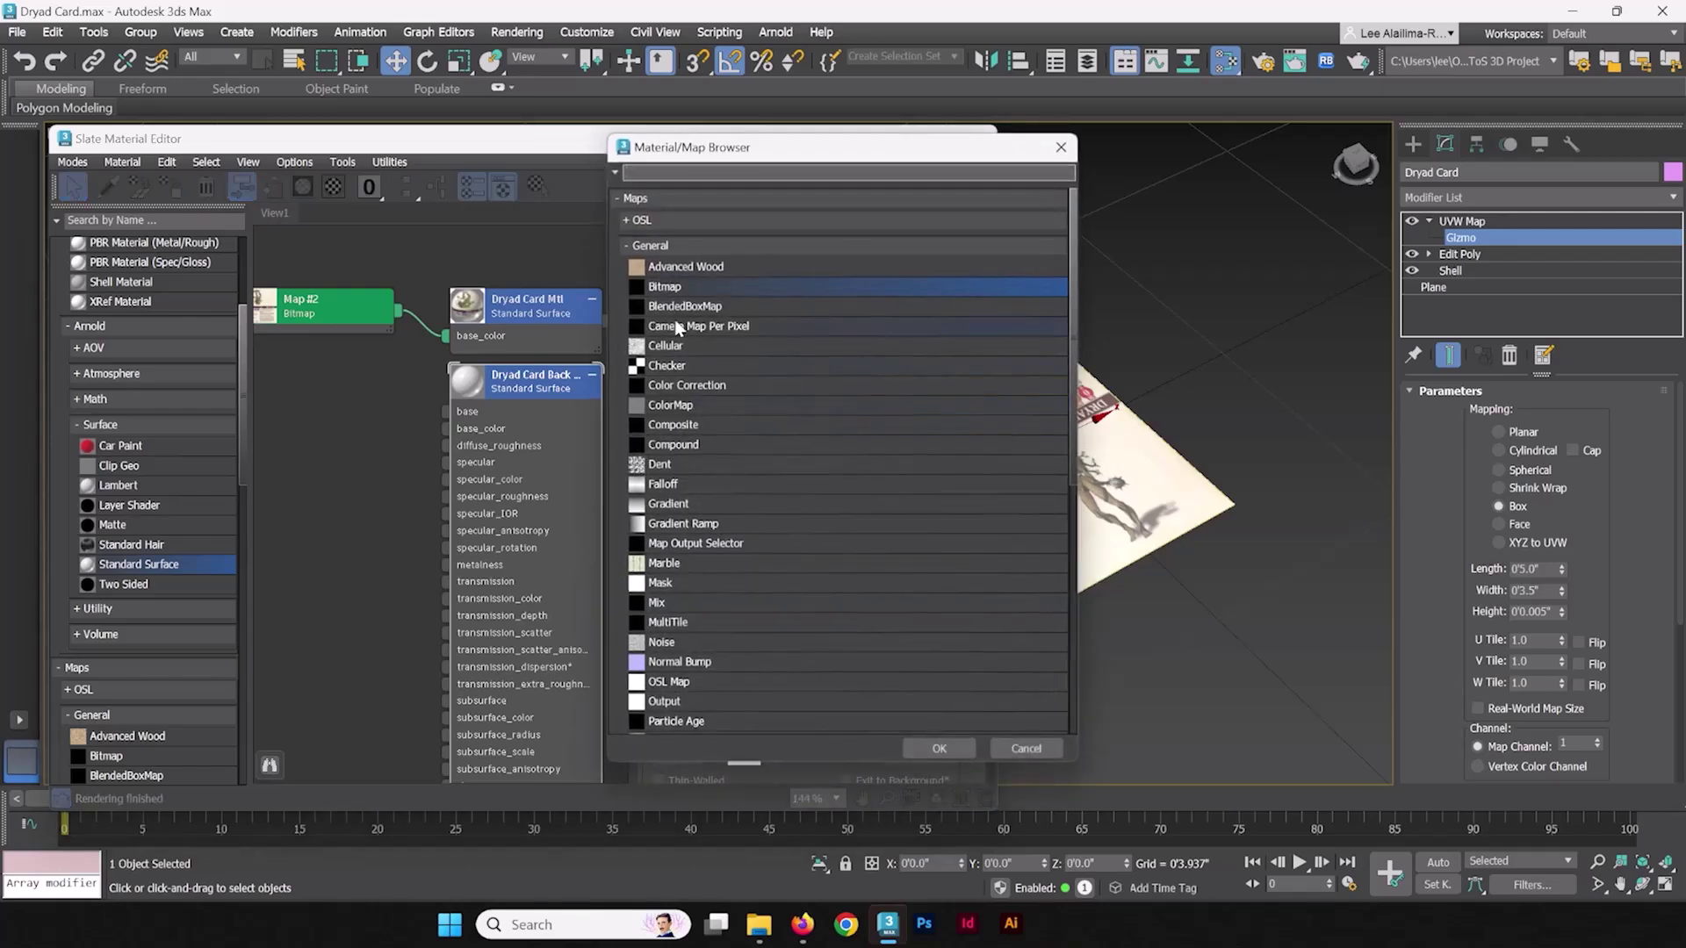
pyautogui.doubleClick(685, 288)
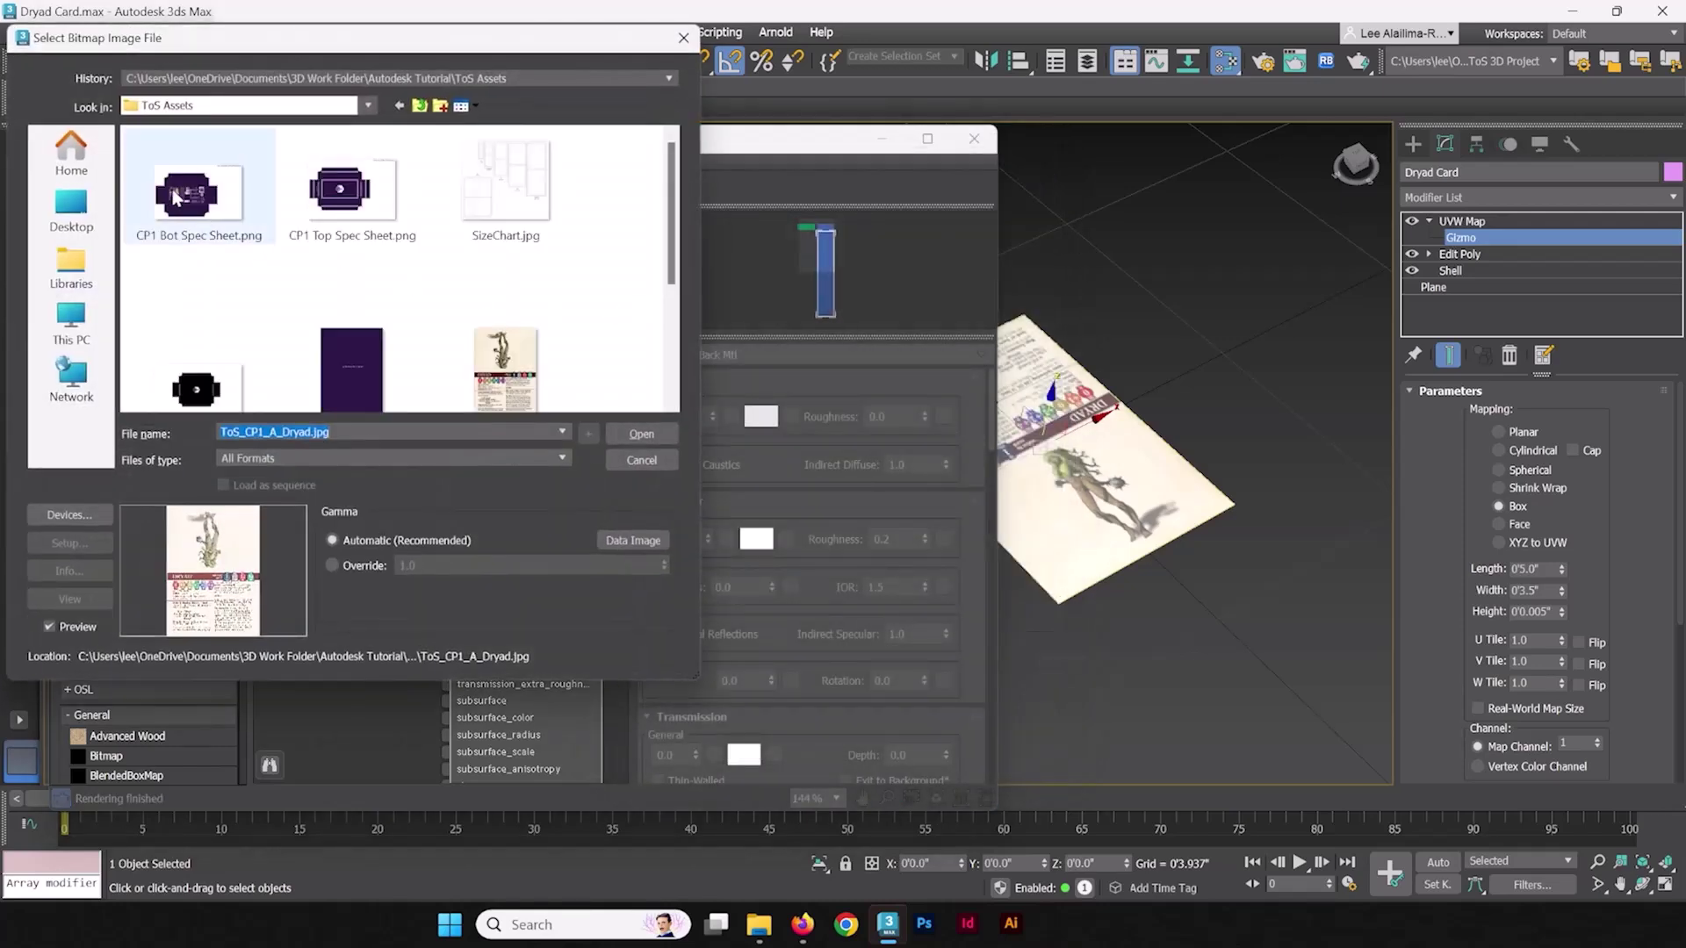
pyautogui.click(349, 283)
pyautogui.click(626, 434)
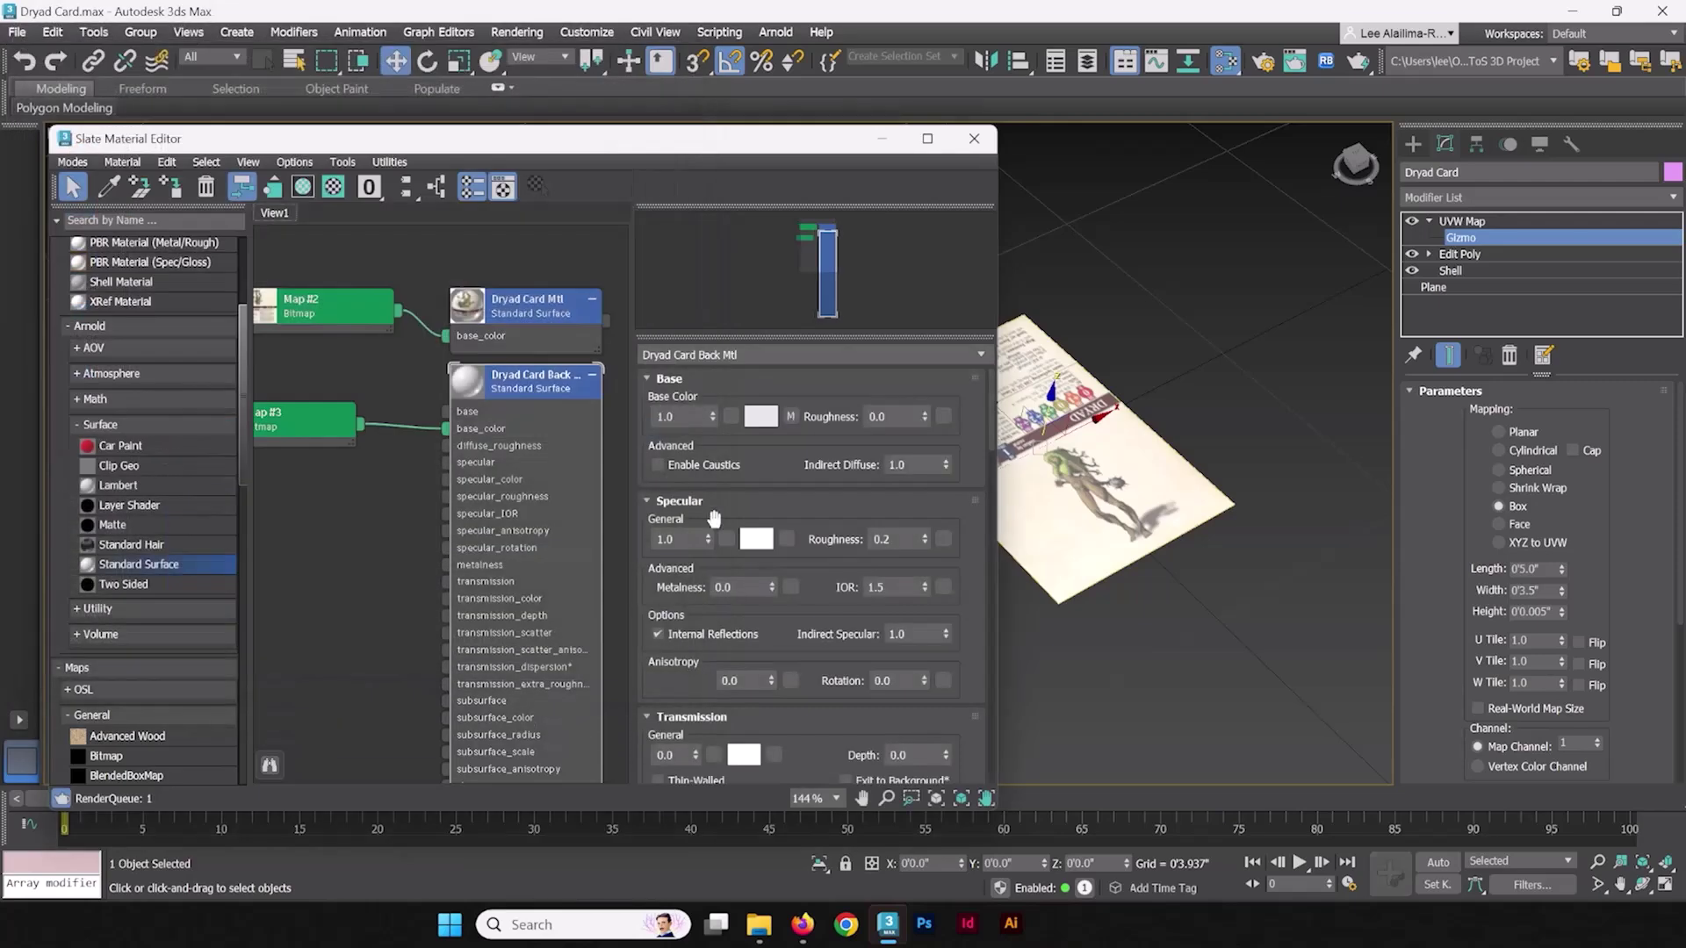
pyautogui.moveTo(313, 487); pyautogui.dragTo(350, 475, button='middle')
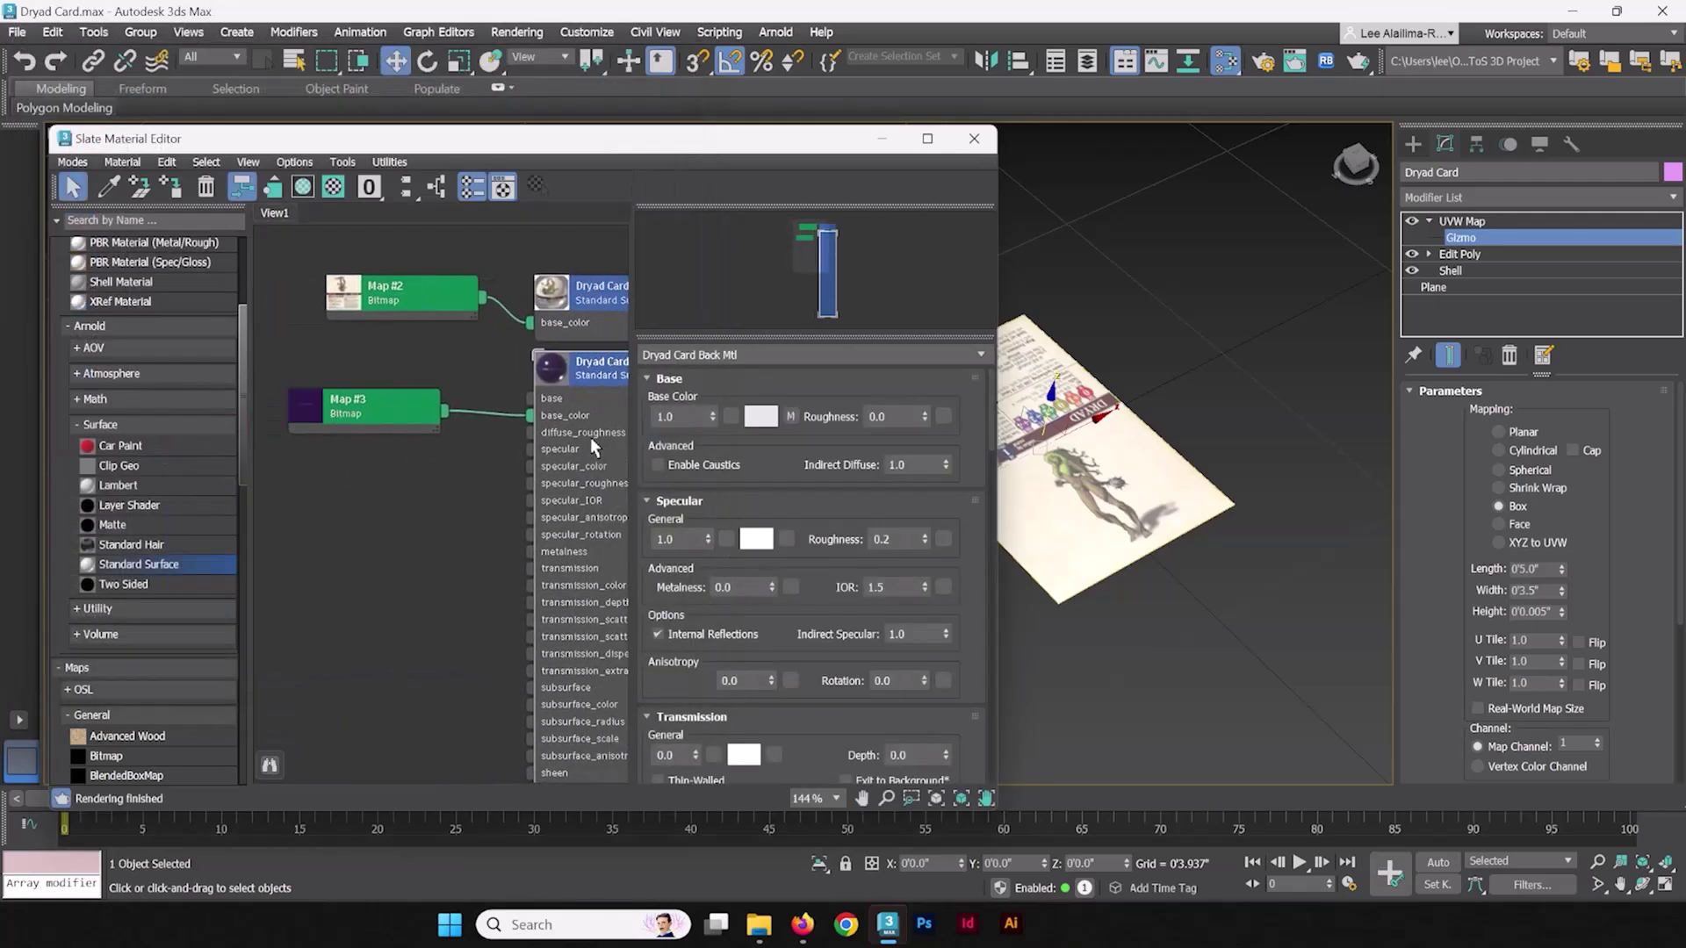
pyautogui.moveTo(509, 458); pyautogui.dragTo(440, 458, button='middle')
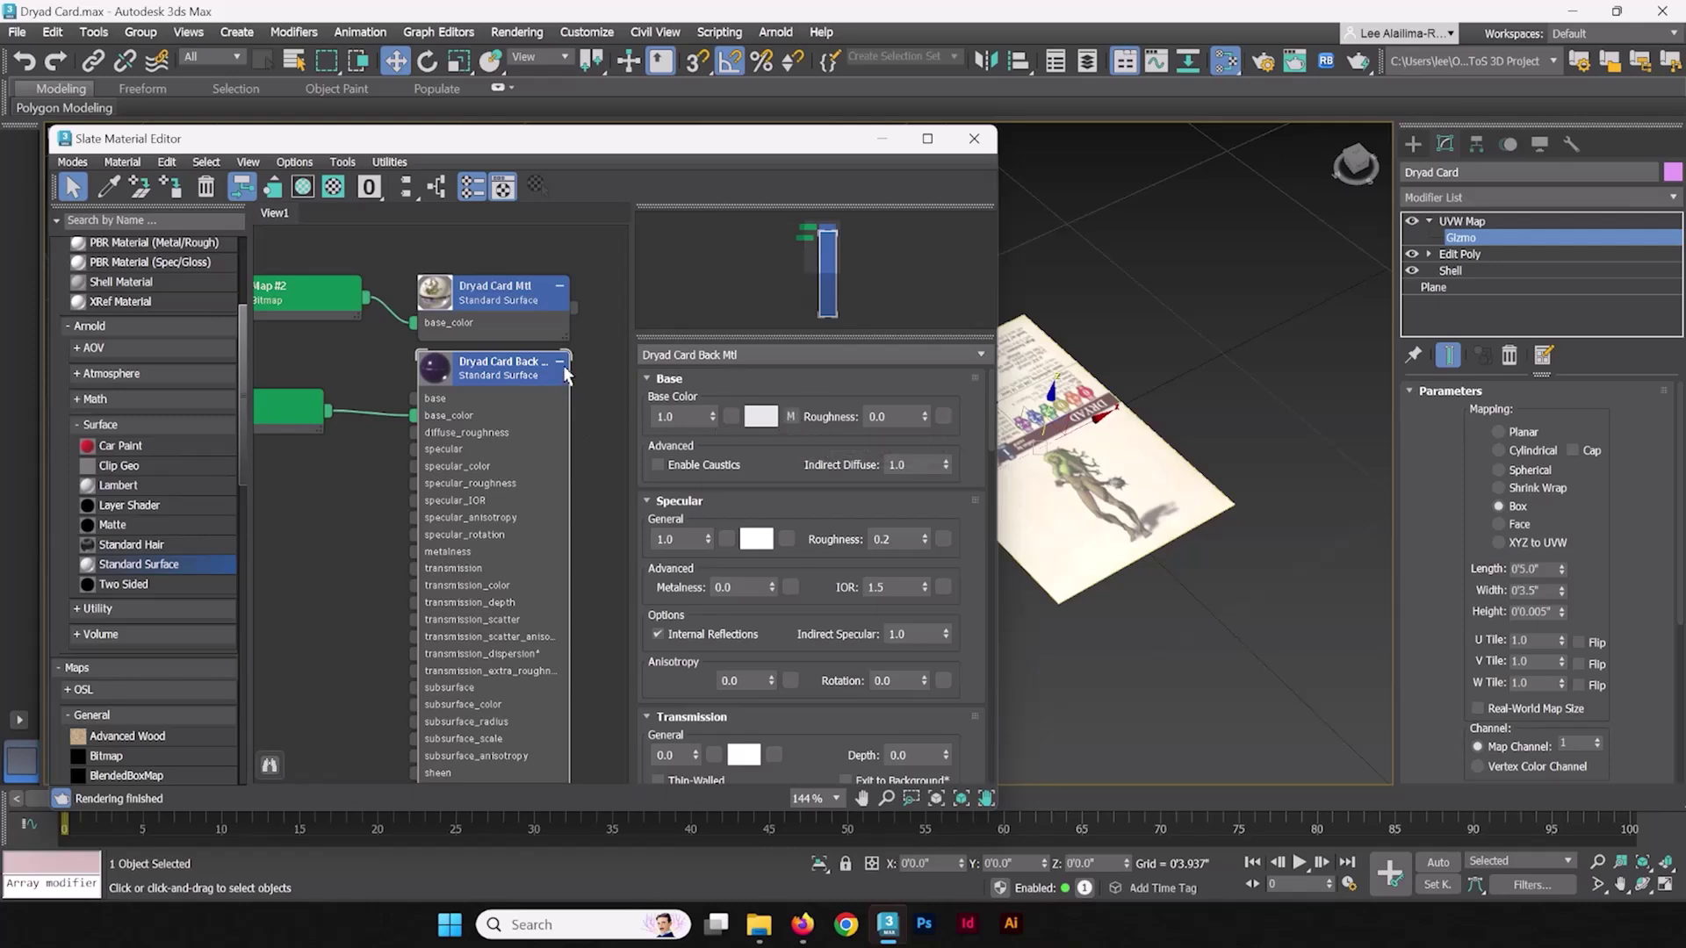
# Step: Hide the unused nodeslots on Dryad Card Back Mtl
pyautogui.rightClick(505, 365)
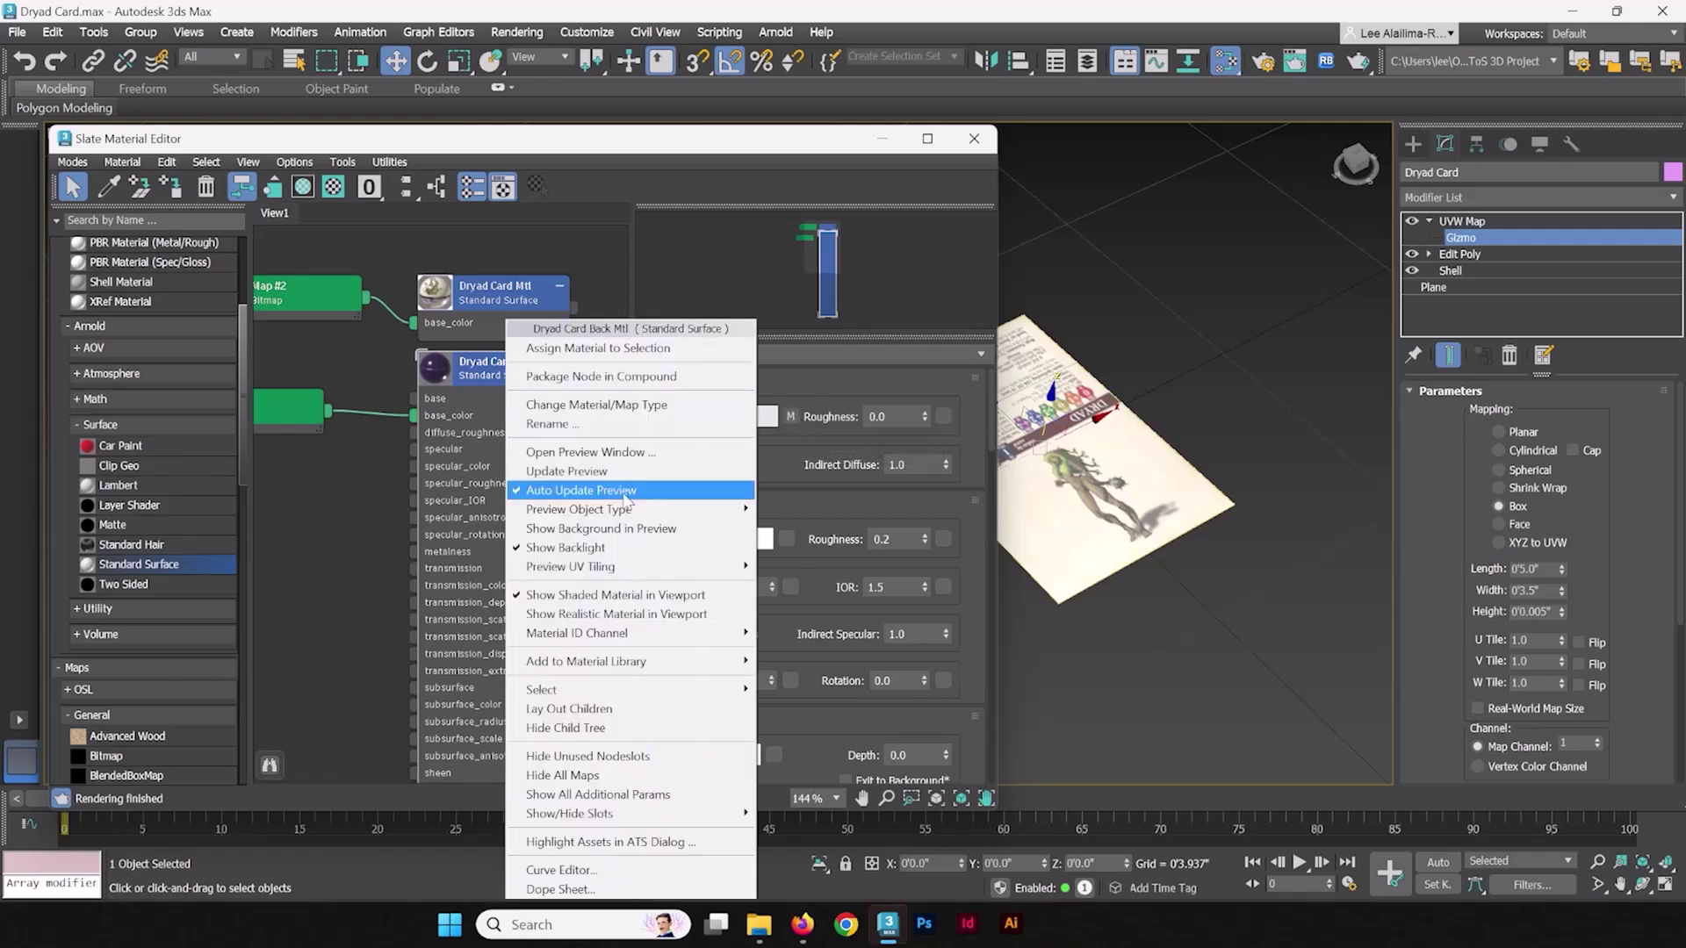
pyautogui.click(623, 756)
pyautogui.scroll(-1, 453, 538)
pyautogui.moveTo(453, 538)
pyautogui.mouseDown(button='middle')
pyautogui.moveTo(553, 502)
pyautogui.moveTo(518, 554)
pyautogui.moveTo(437, 533)
pyautogui.moveTo(426, 549)
pyautogui.mouseUp(button='middle')
pyautogui.scroll(-1, 518, 557)
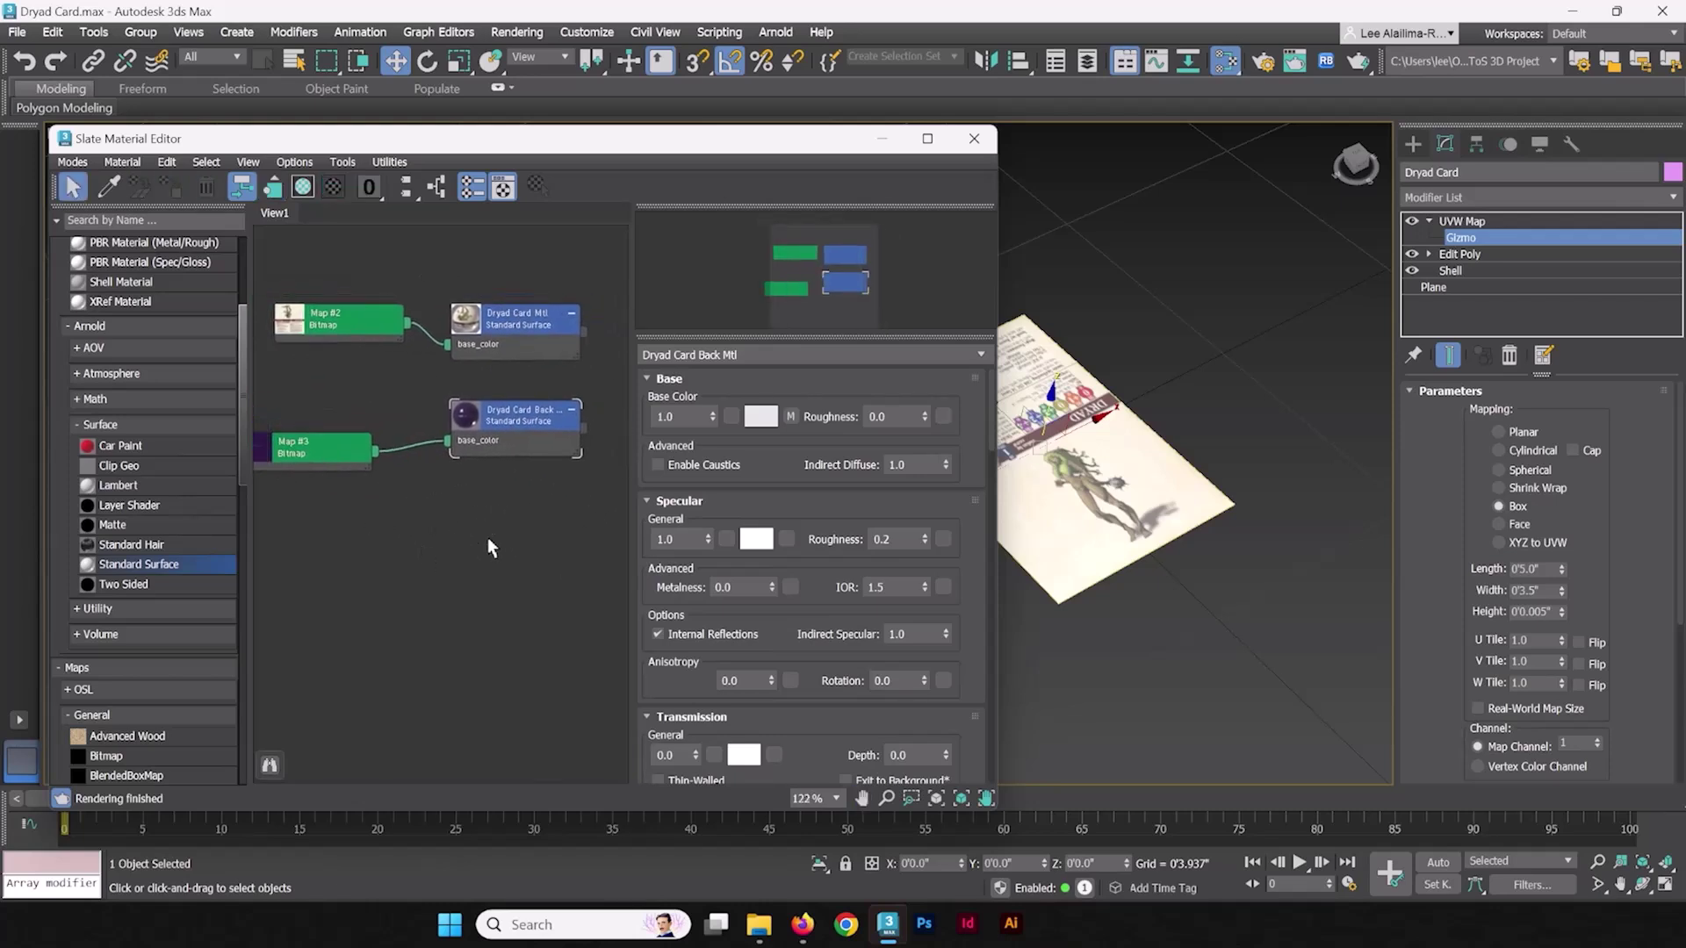
# Step: Add a third Standard Surface material named 'Dryad Card White Mtl'
pyautogui.moveTo(142, 564); pyautogui.dragTo(504, 518)
pyautogui.scroll(5, 1118, 533)
pyautogui.scroll(4, 1142, 527)
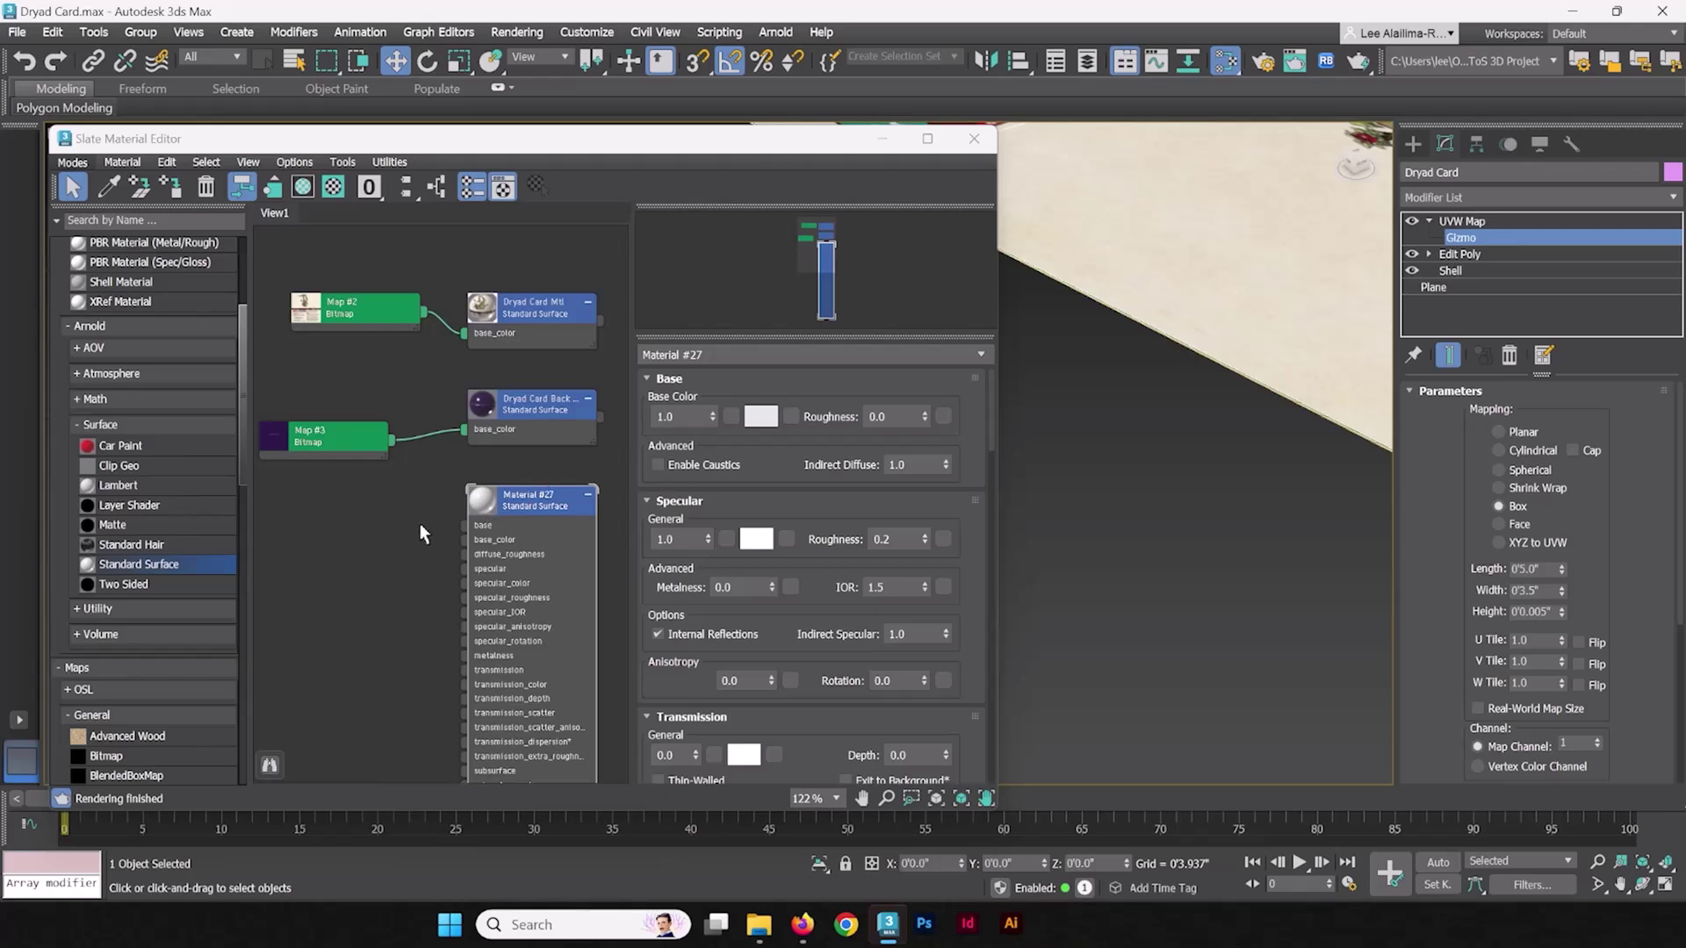
pyautogui.moveTo(427, 525); pyautogui.dragTo(383, 520, button='middle')
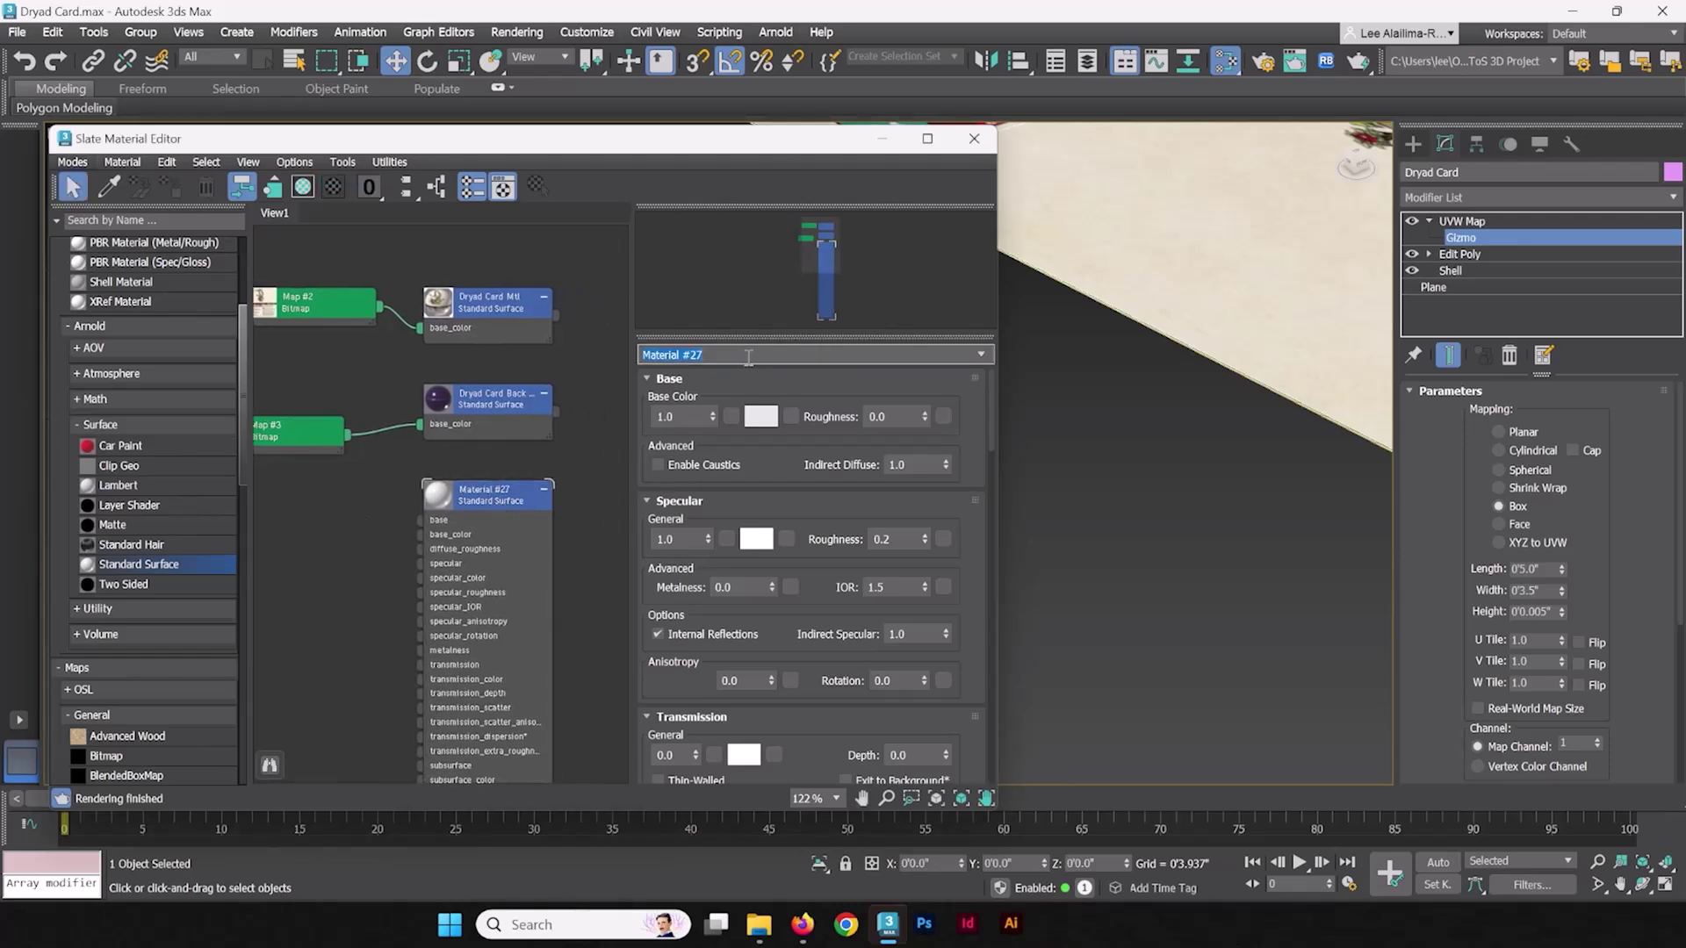
pyautogui.write('Dryad Card White')
pyautogui.press('Return')
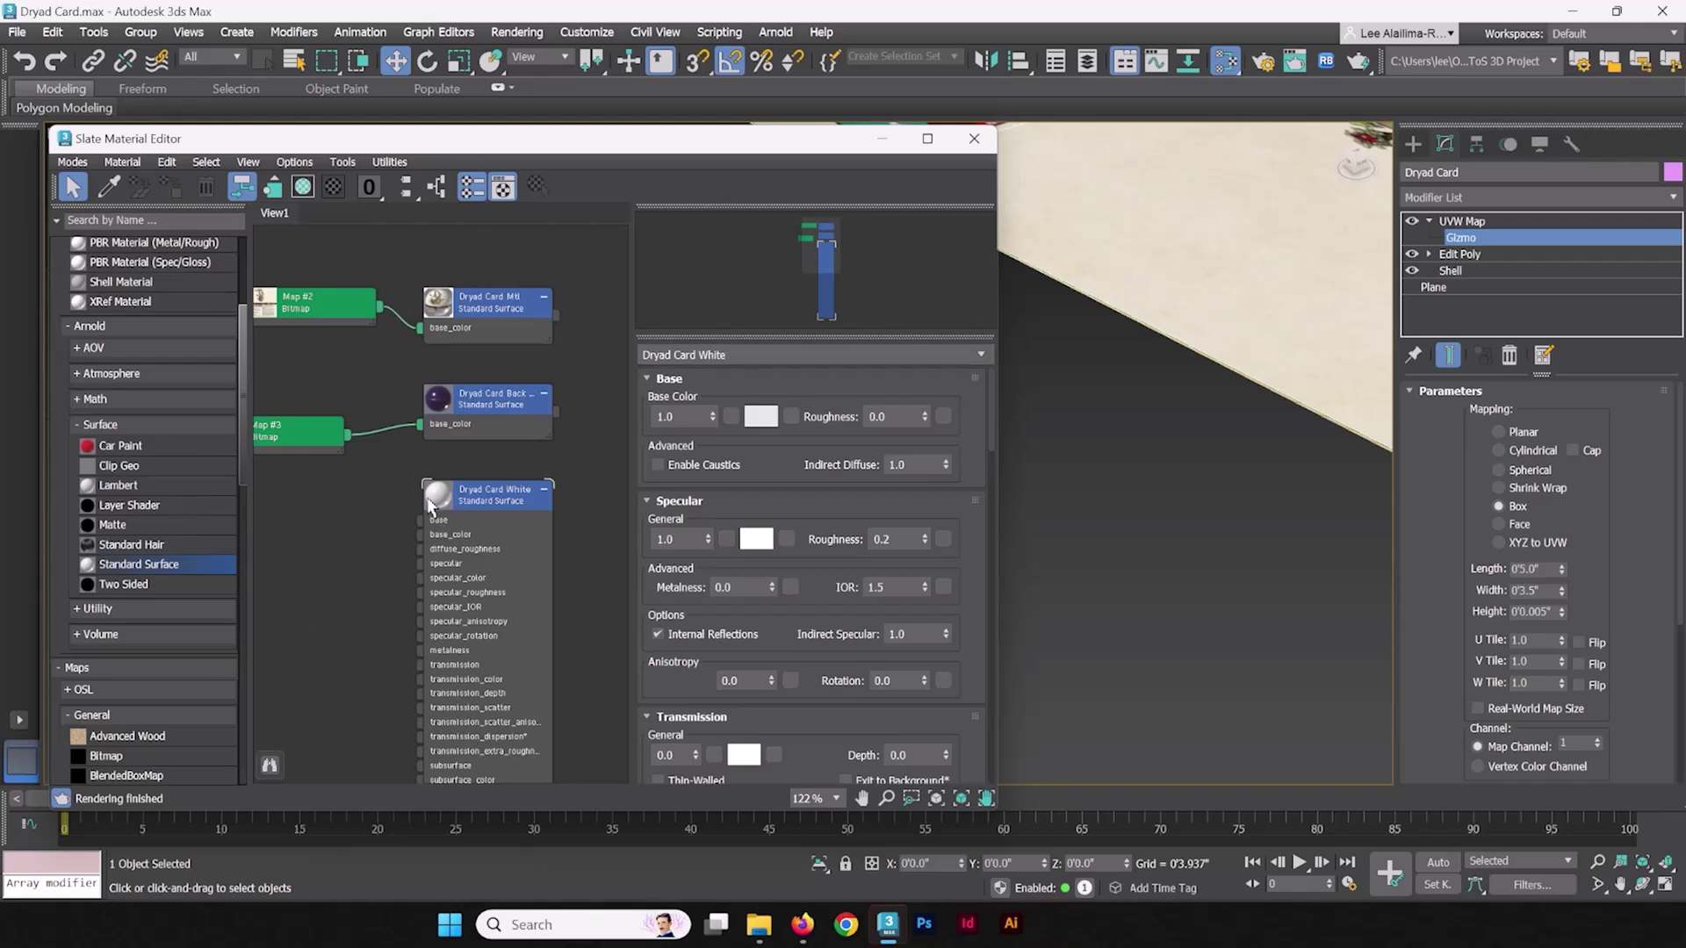
pyautogui.write('Mtl')
# Step: Hide Dryad Card White Mtl's unused nodeslots and move it below the others
pyautogui.rightClick(496, 498)
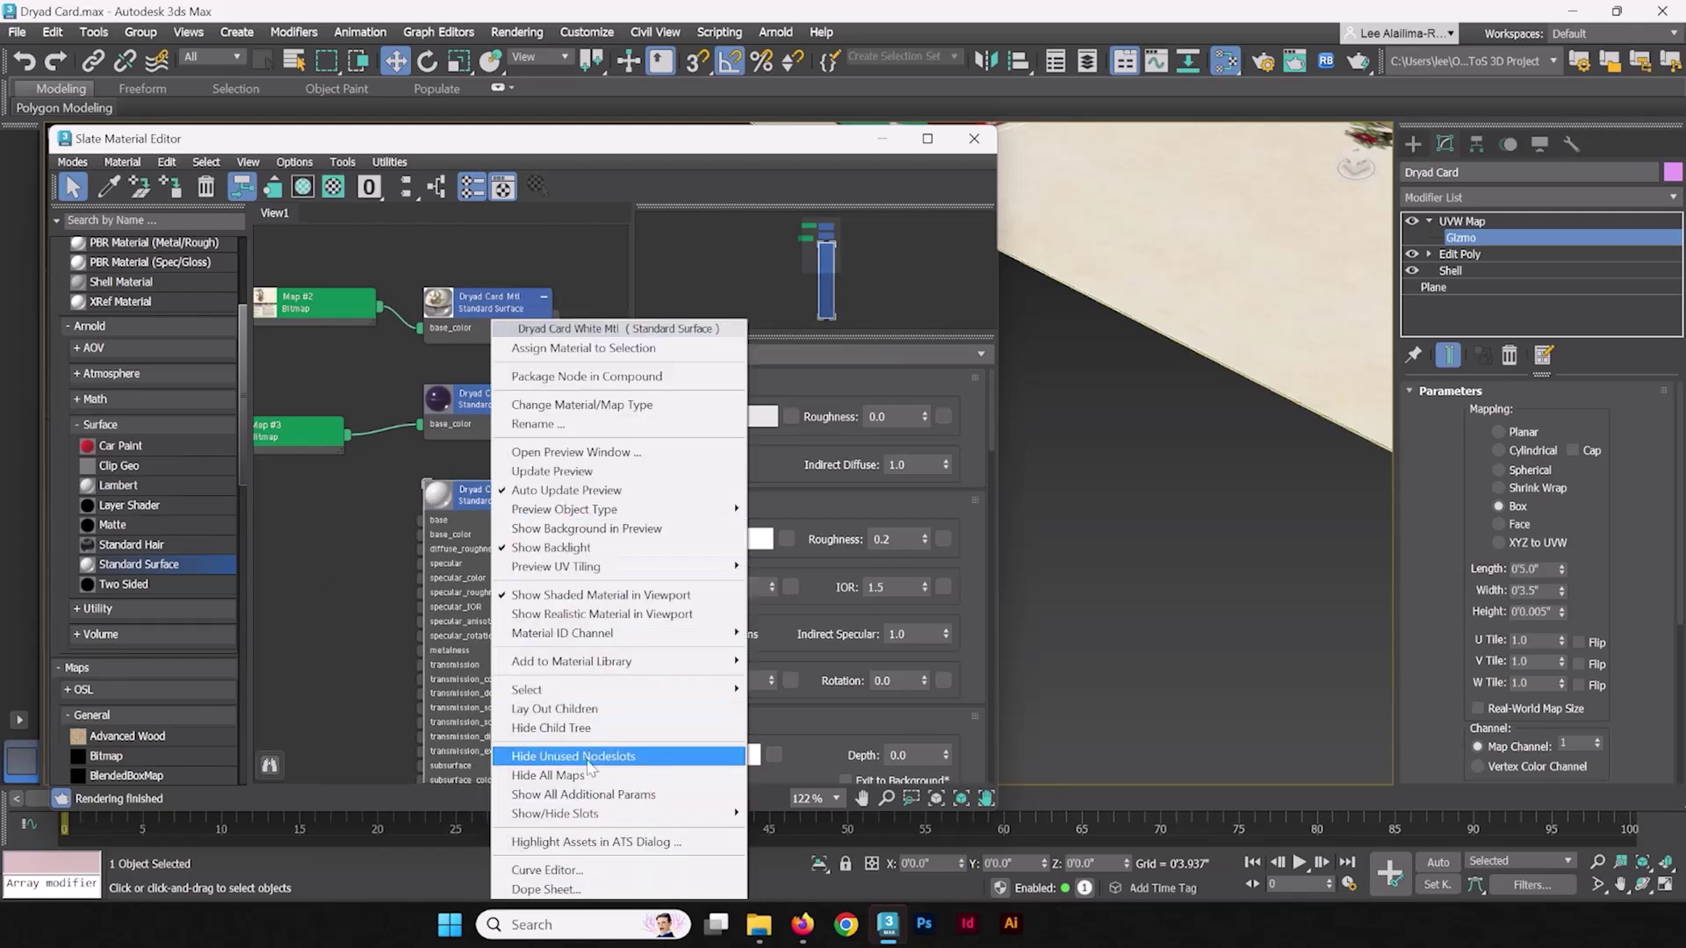
pyautogui.click(587, 756)
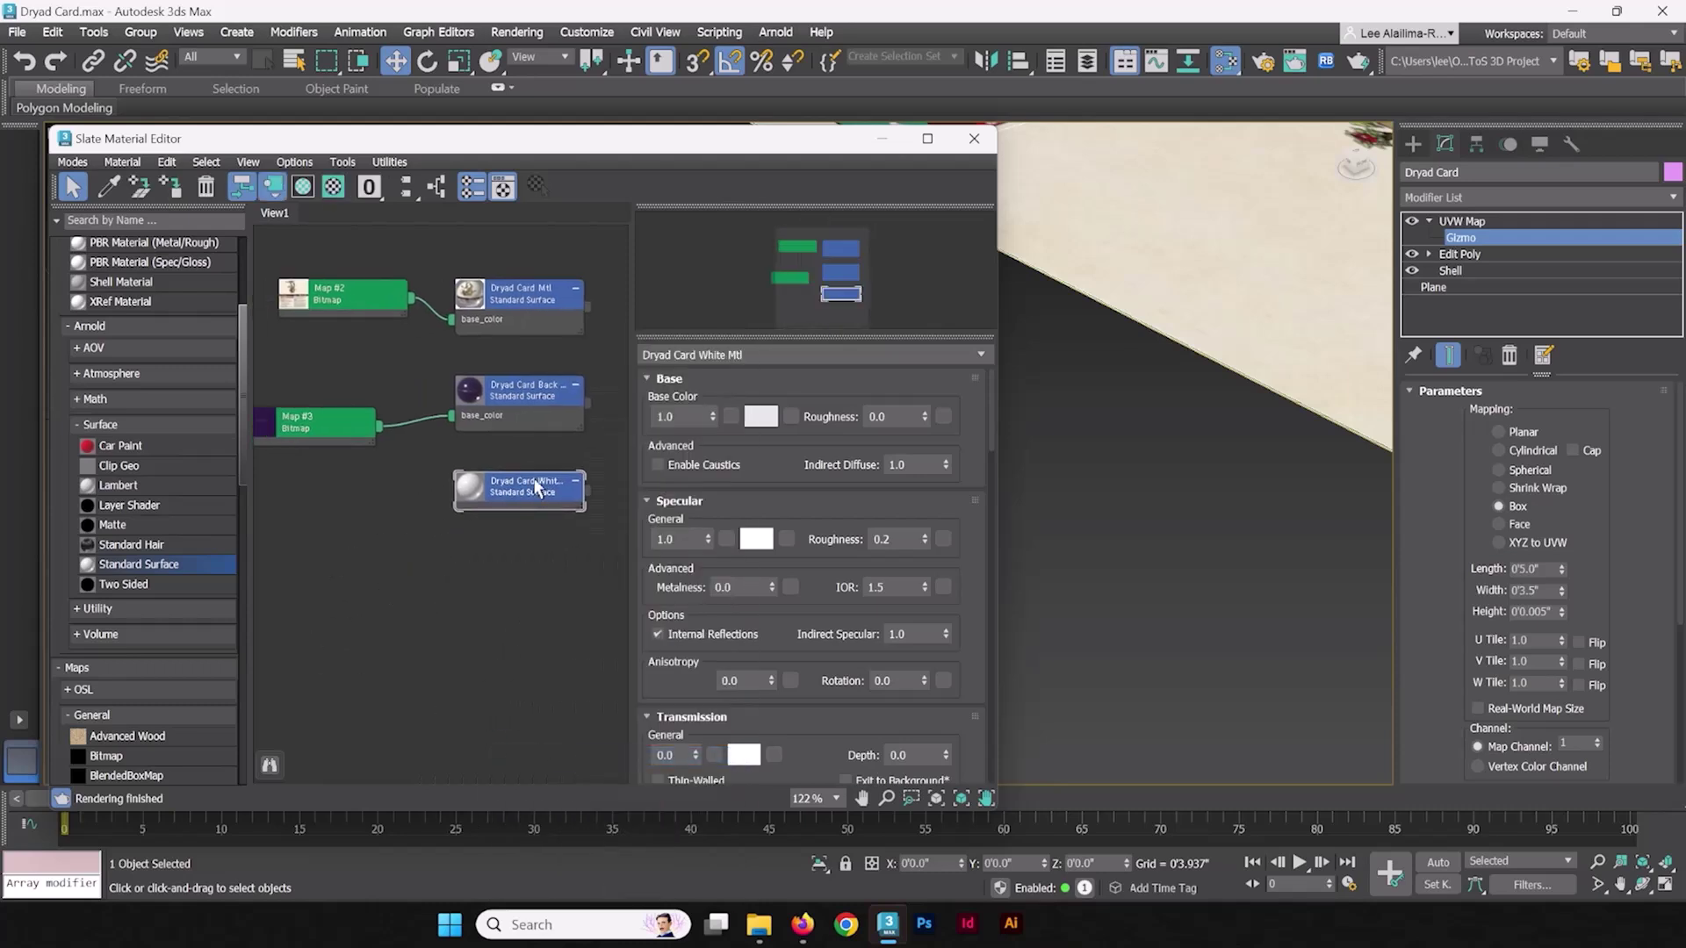
pyautogui.moveTo(537, 490); pyautogui.dragTo(521, 507)
pyautogui.moveTo(504, 610); pyautogui.dragTo(457, 633, button='middle')
# Step: Show the Dryad Card Back Mtl parameters and exit the UVW Map gizmo sub-level
pyautogui.scroll(-3, 466, 562)
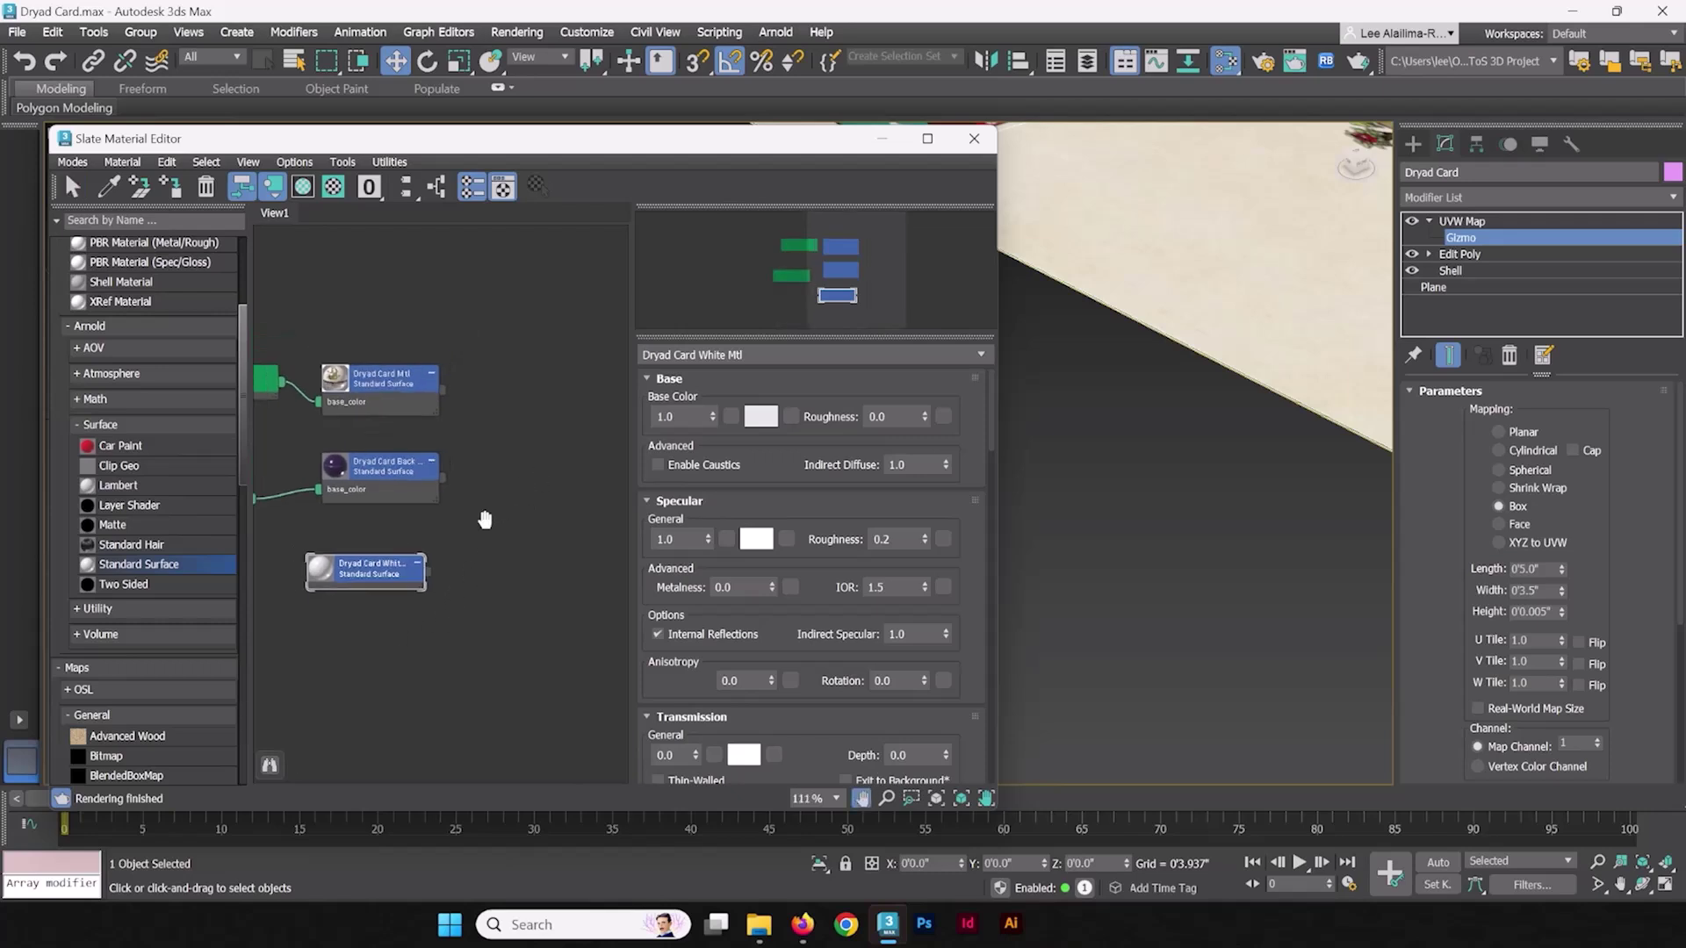
pyautogui.scroll(-6, 1189, 637)
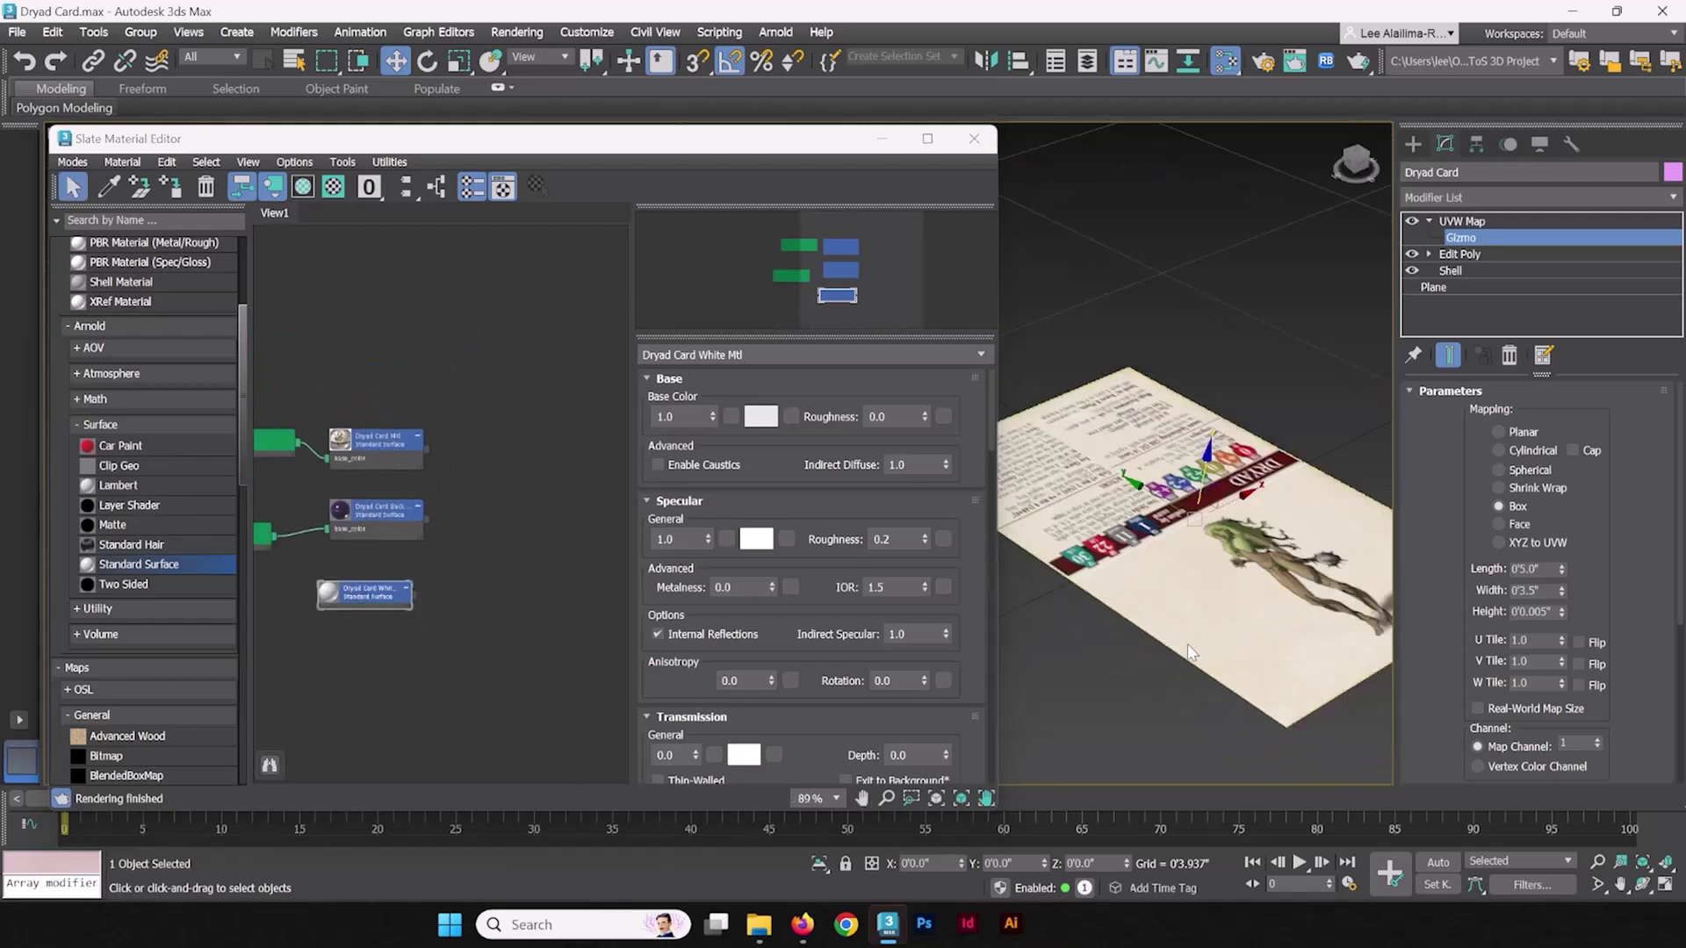
pyautogui.doubleClick(375, 508)
pyautogui.keyDown('alt'); pyautogui.moveTo(1230, 623); pyautogui.dragTo(1247, 323, button='middle'); pyautogui.keyUp('alt')
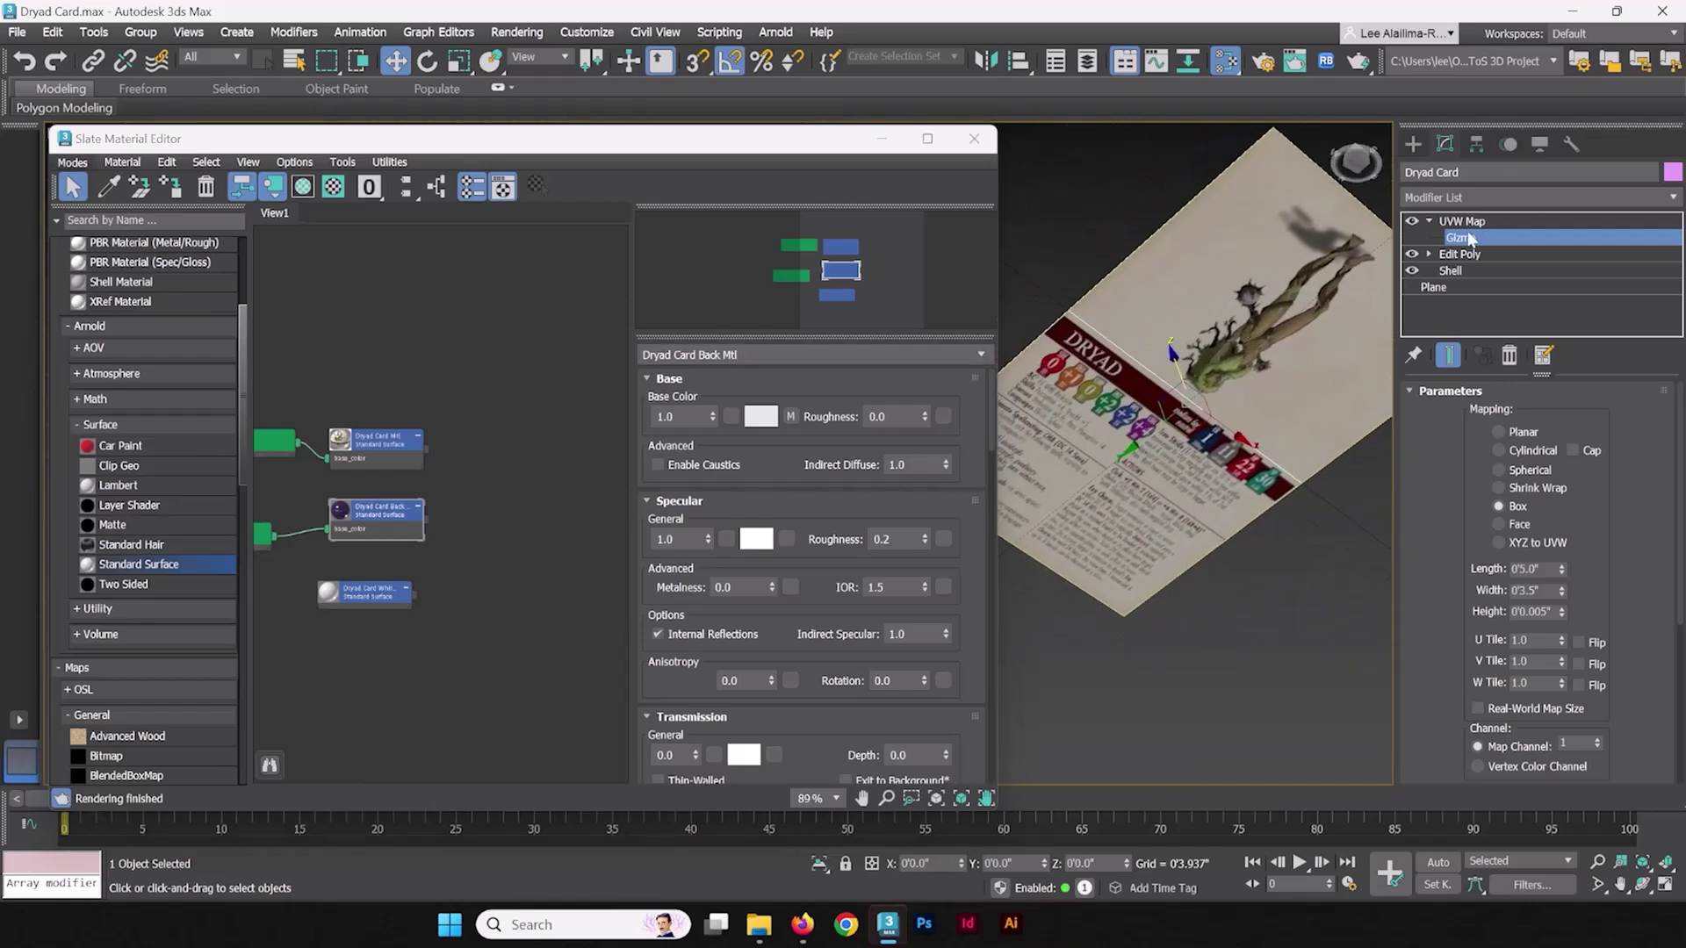
pyautogui.click(1429, 222)
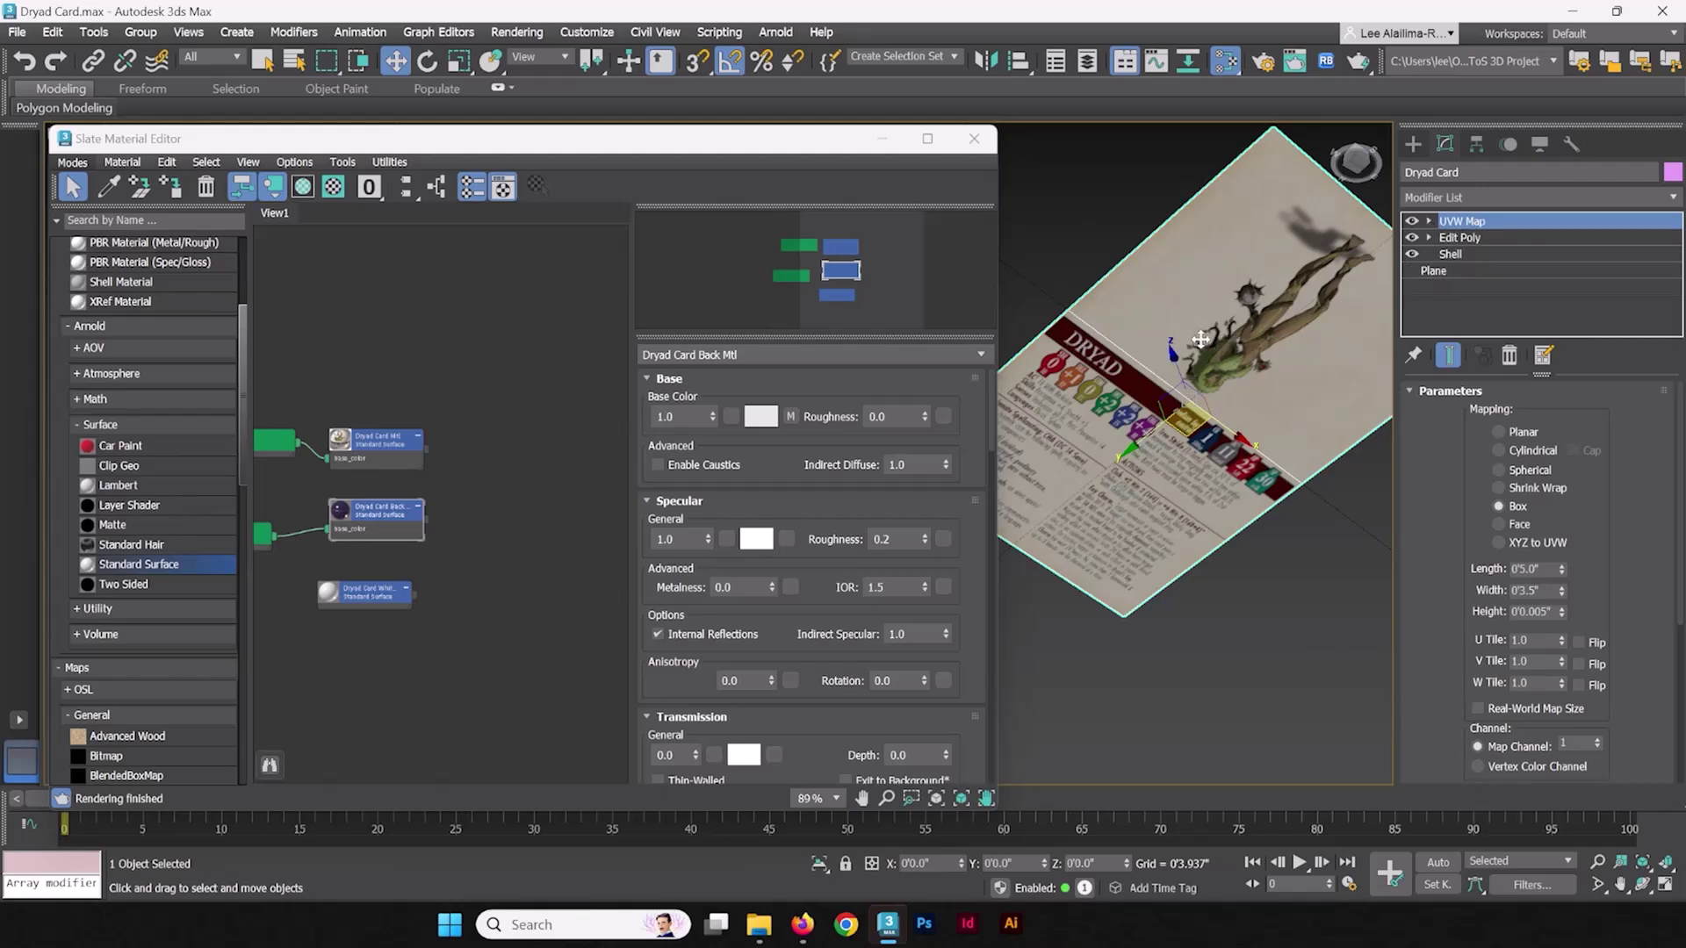
# Step: Assign Dryad Card Back Mtl to the card and orbit to see it turn dark purple
pyautogui.rightClick(387, 524)
pyautogui.click(479, 351)
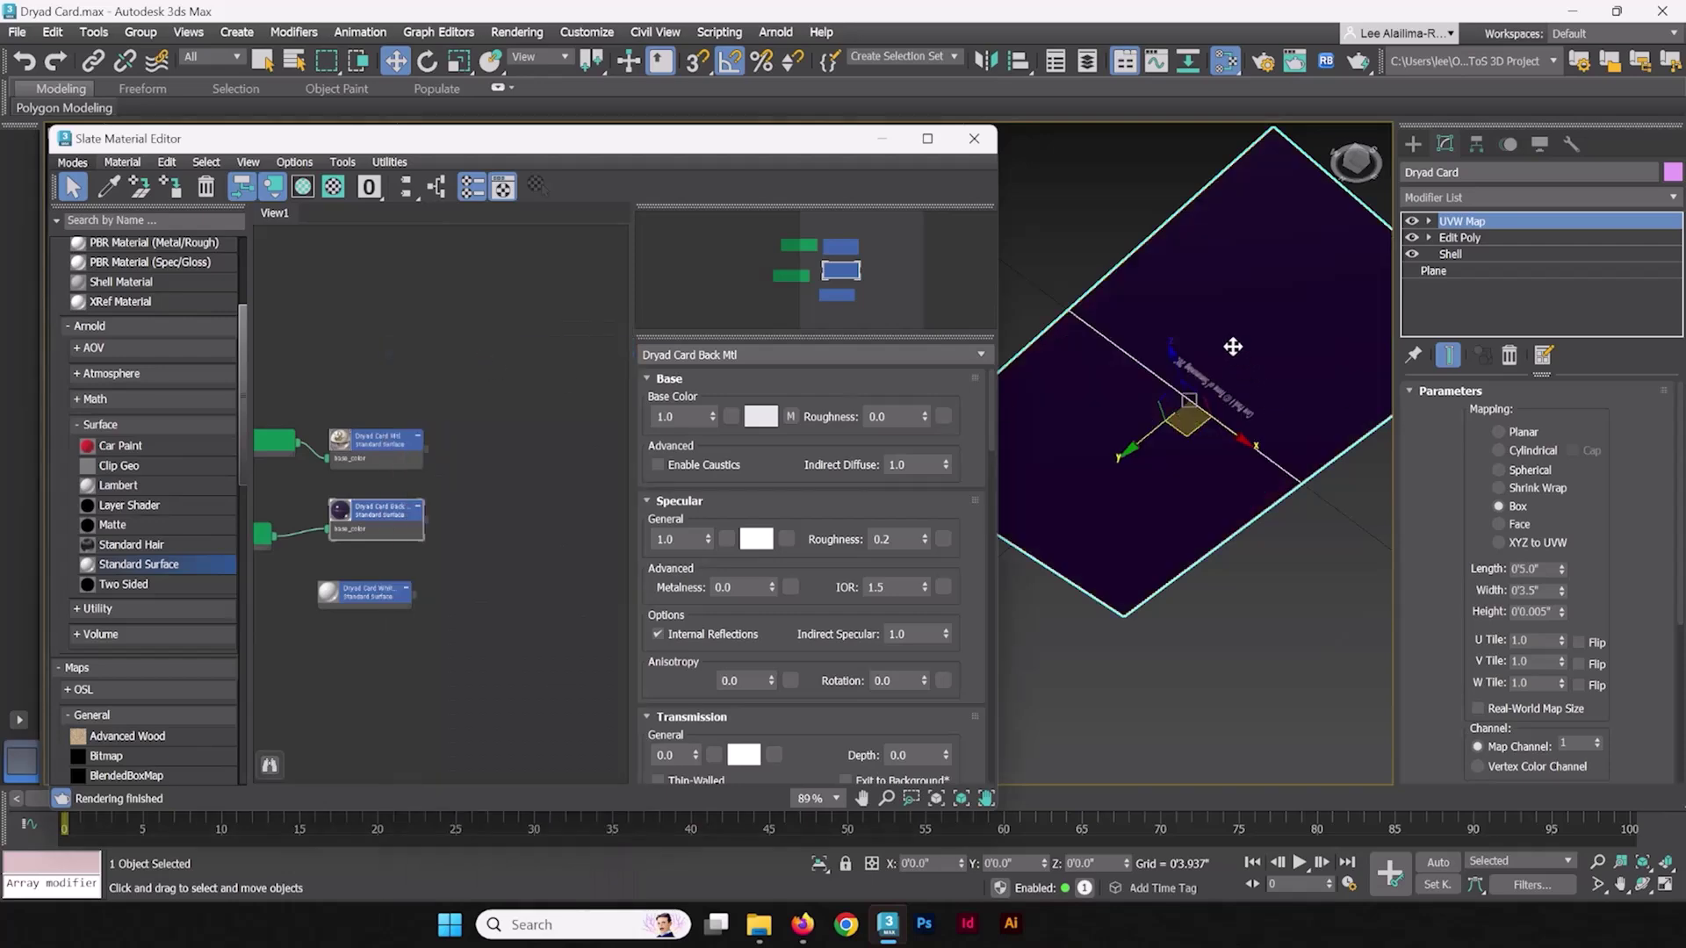
pyautogui.keyDown('alt'); pyautogui.moveTo(1231, 346); pyautogui.dragTo(1241, 464, button='middle'); pyautogui.keyUp('alt')
pyautogui.click(374, 448)
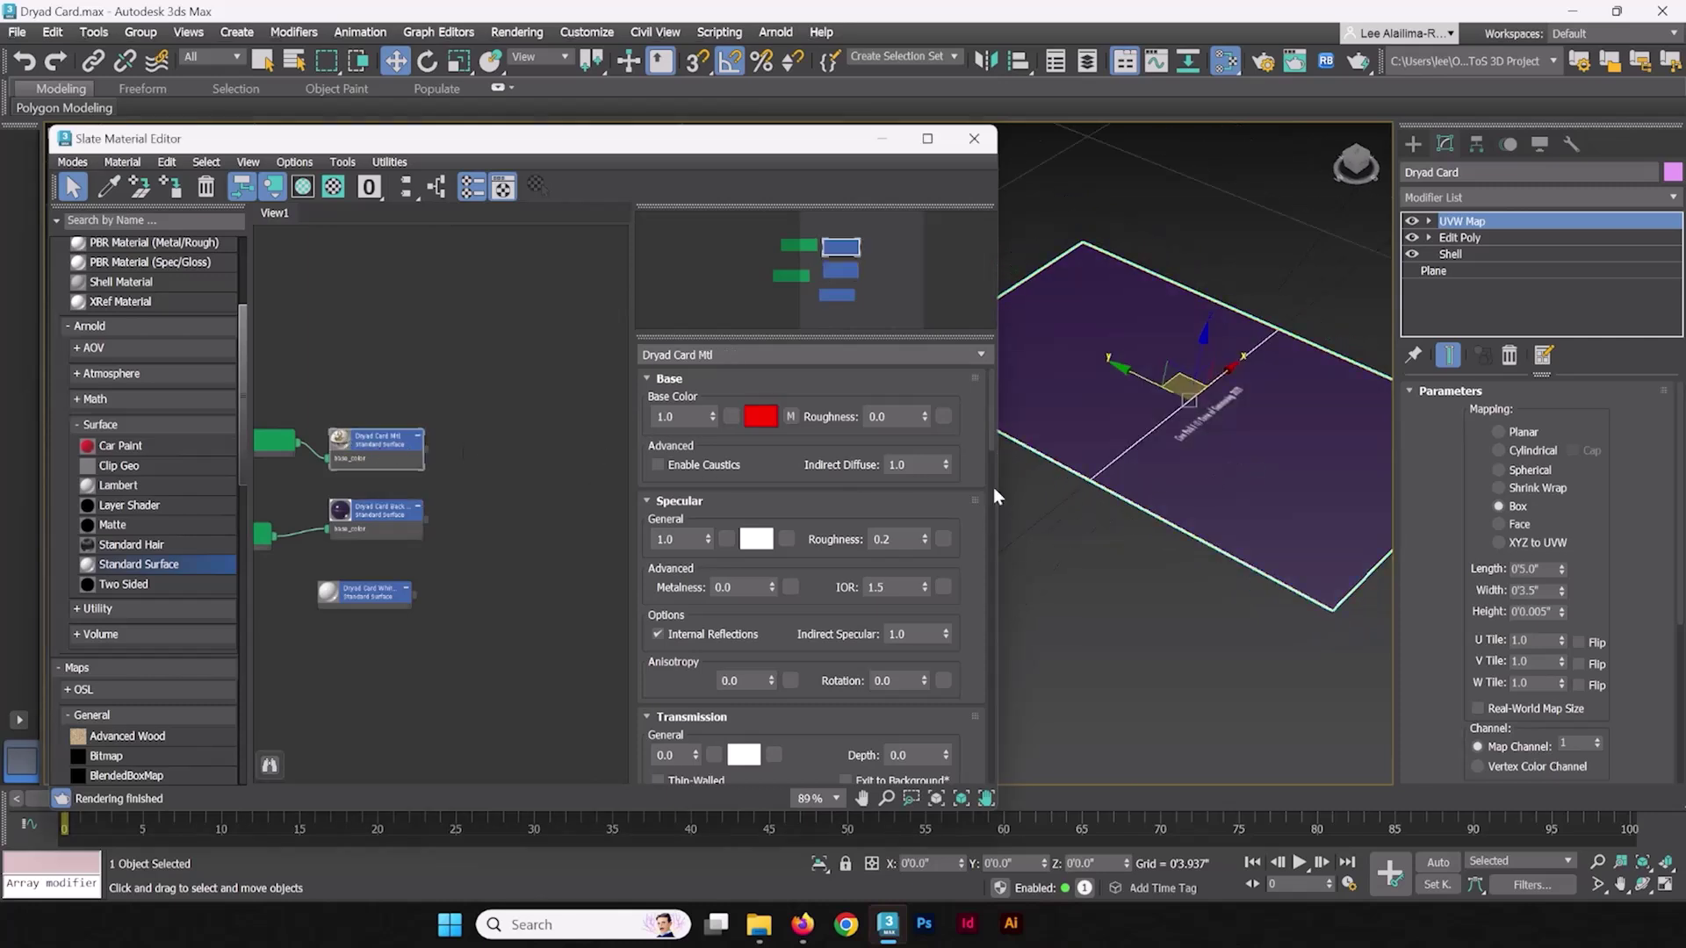
pyautogui.keyDown('alt'); pyautogui.moveTo(1235, 486); pyautogui.dragTo(1118, 511, button='middle'); pyautogui.keyUp('alt')
pyautogui.moveTo(547, 507); pyautogui.dragTo(518, 498, button='middle')
pyautogui.scroll(1, 150, 424)
pyautogui.scroll(5, 150, 424)
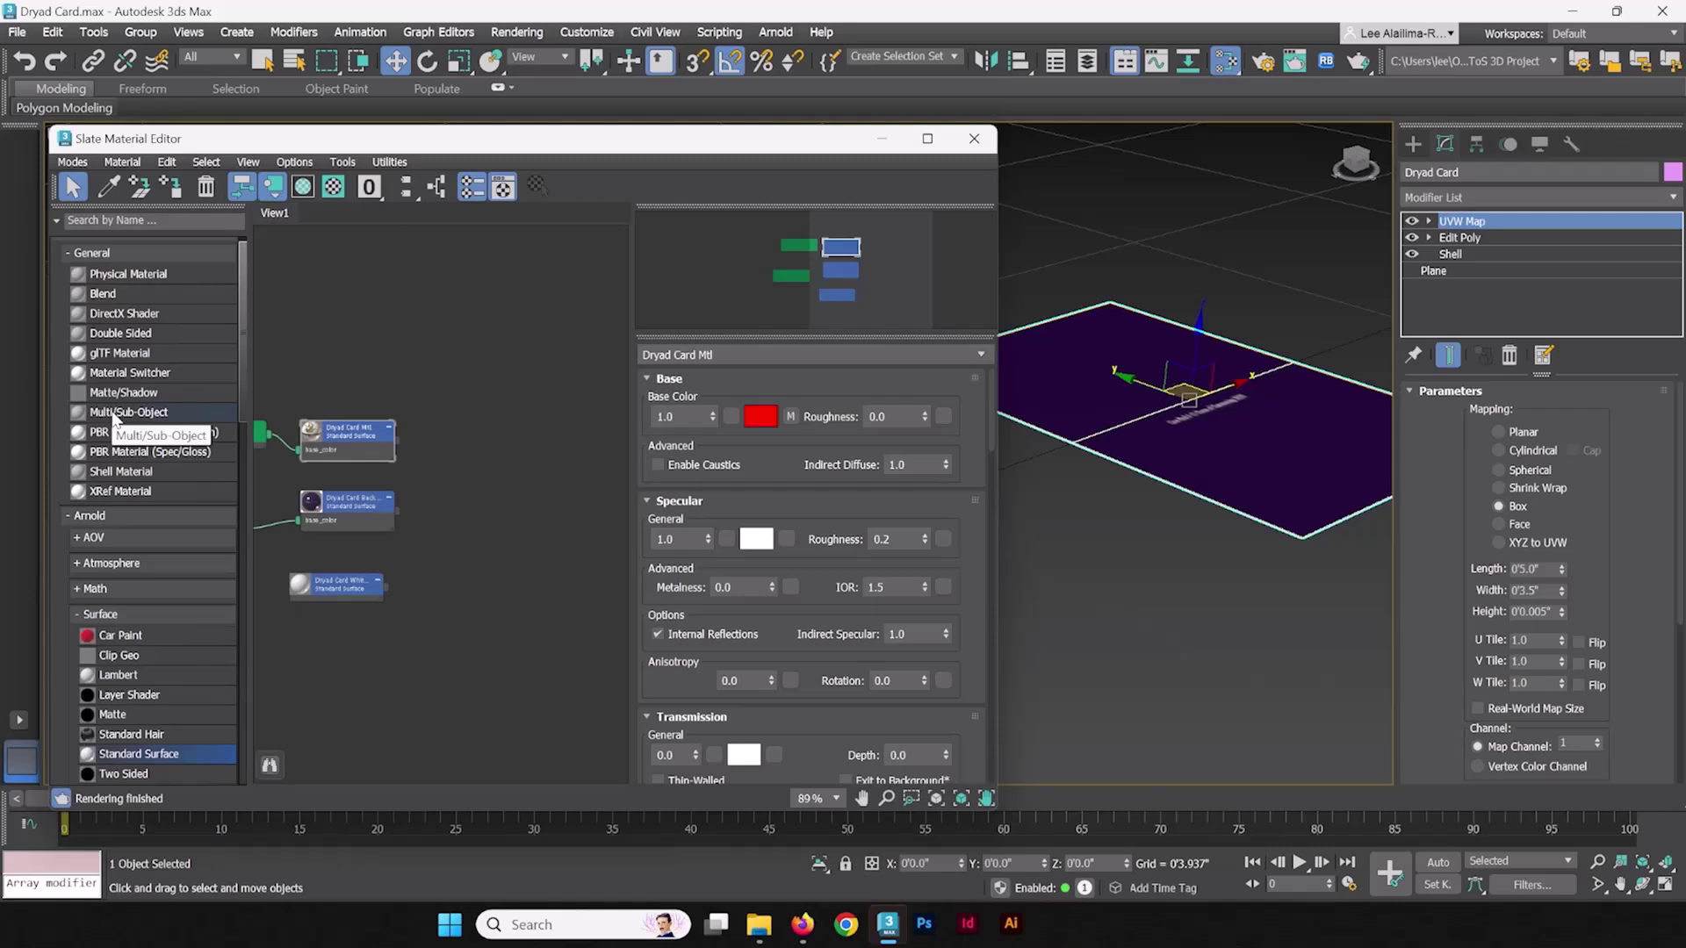
# Step: Place a Multi/Sub-Object material node beside the three Dryad Card Standard Surface materials
pyautogui.scroll(1, 143, 475)
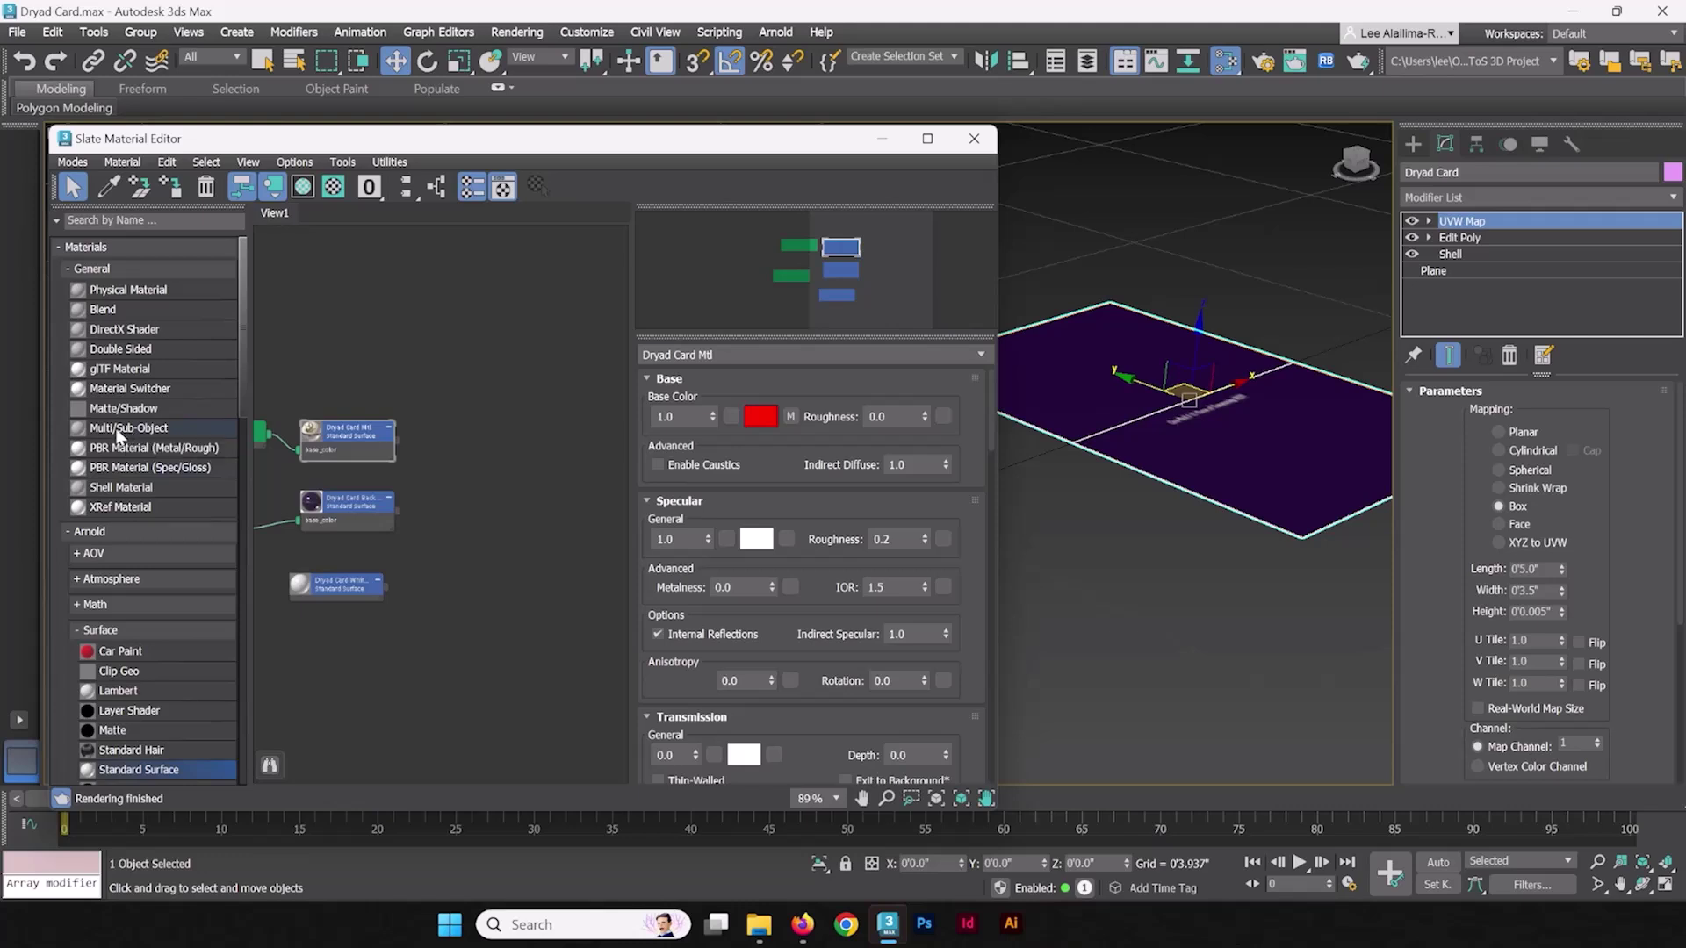
pyautogui.moveTo(121, 434); pyautogui.dragTo(503, 498)
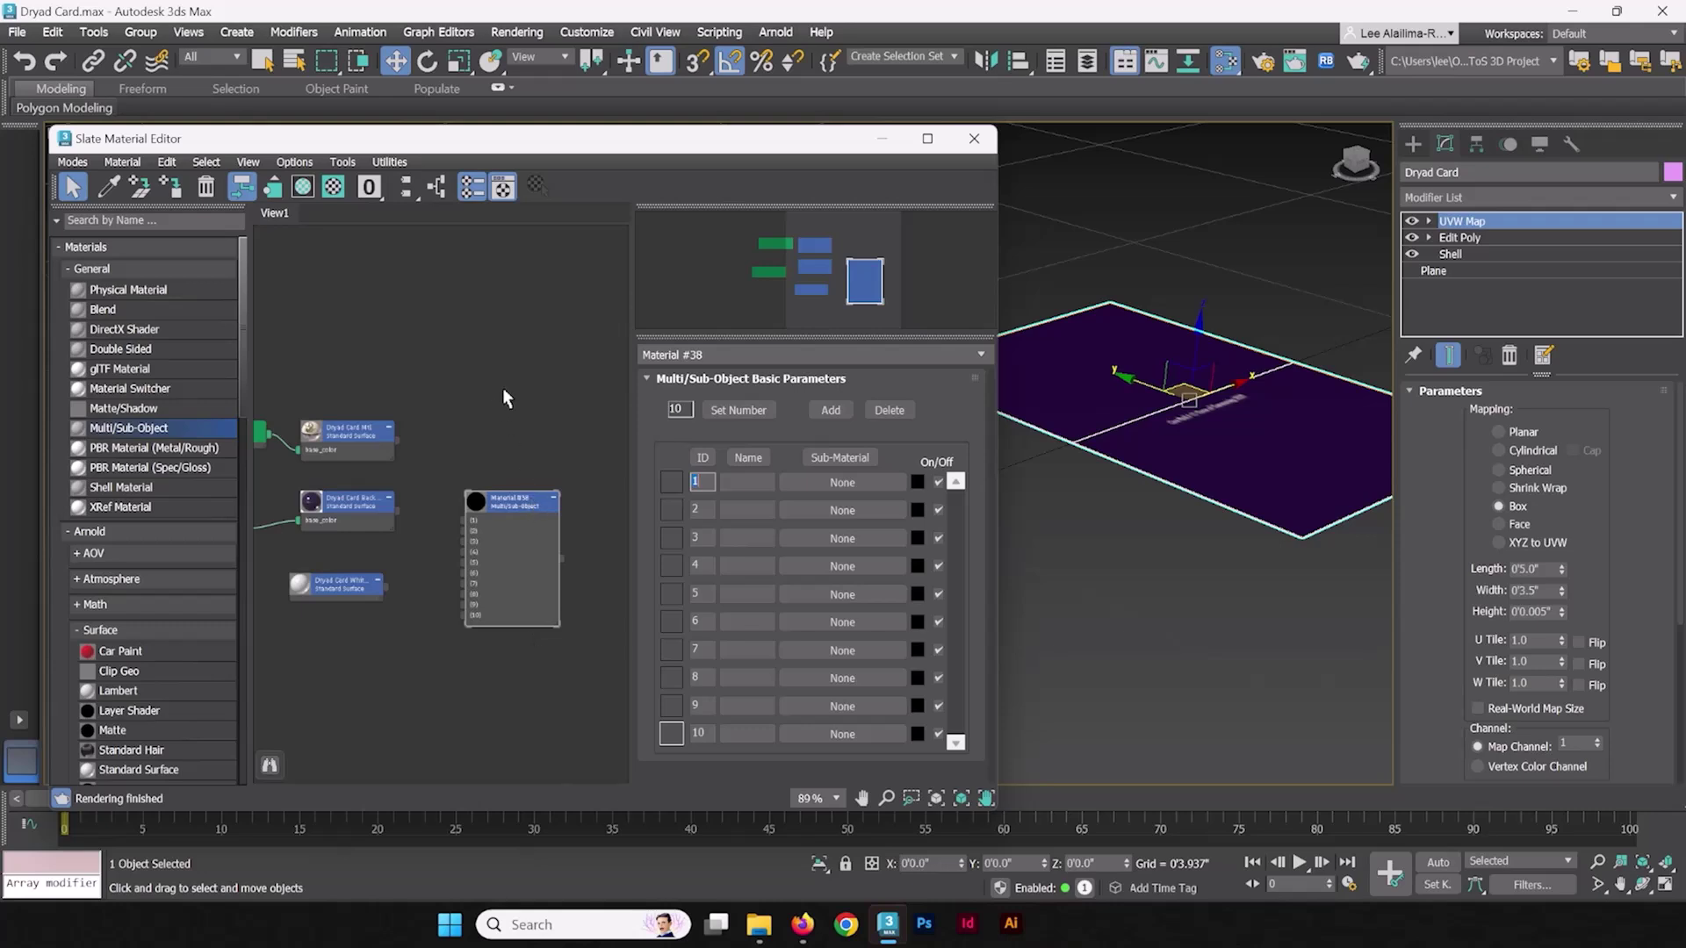
pyautogui.moveTo(507, 564); pyautogui.dragTo(508, 531)
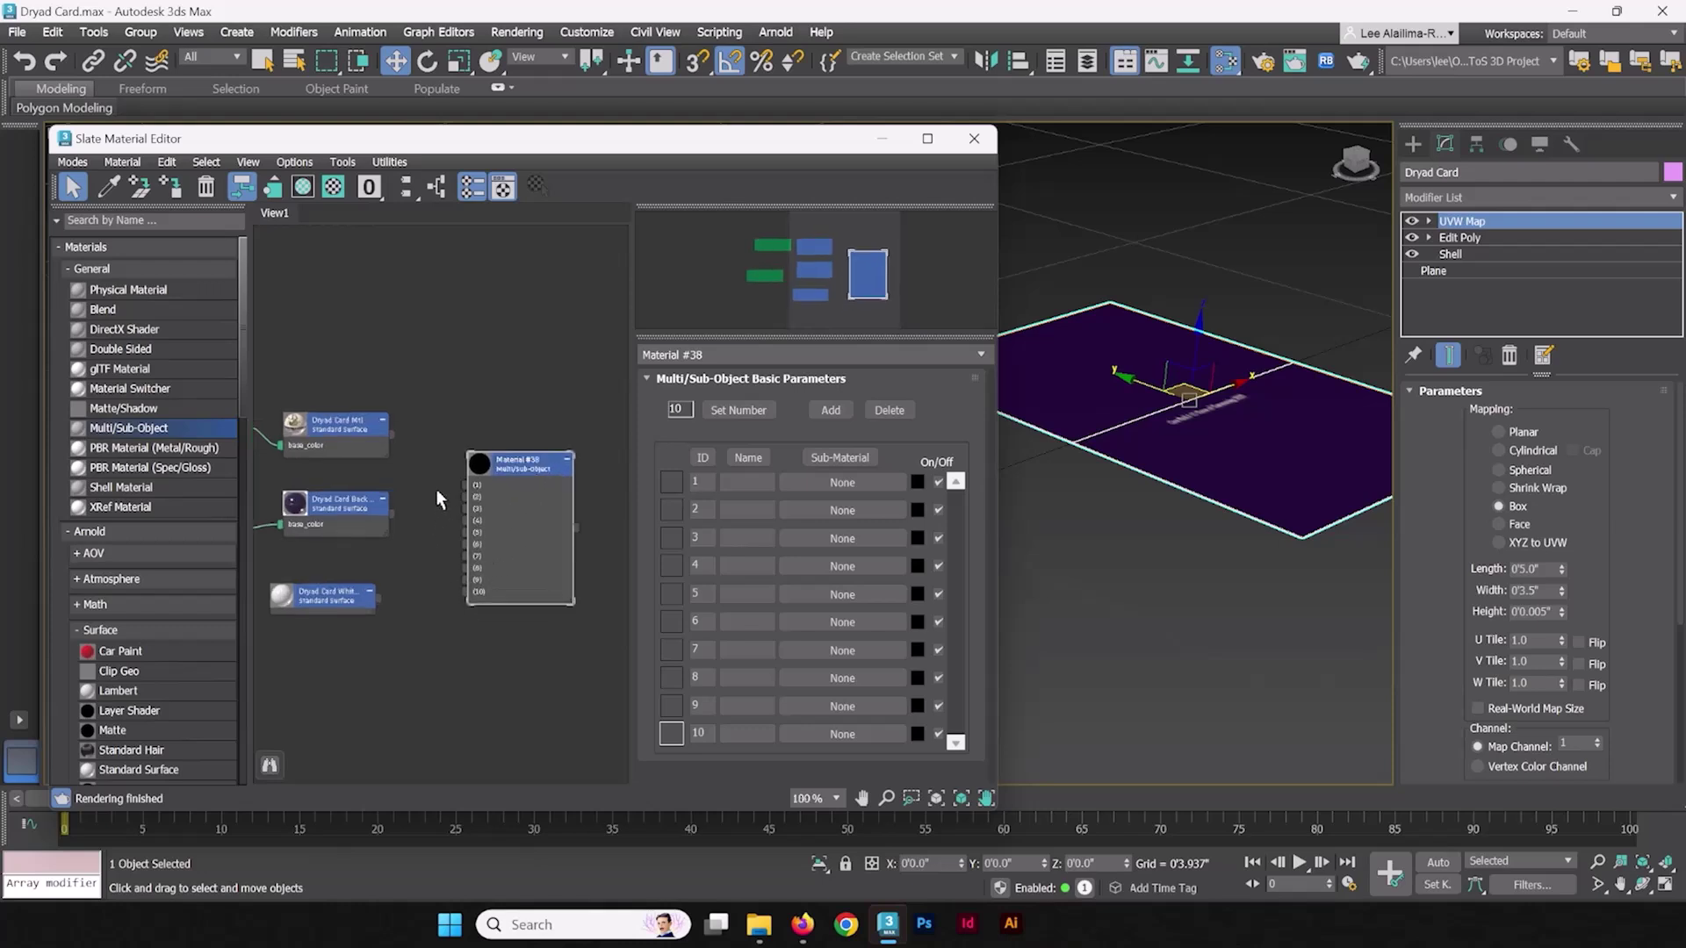
pyautogui.scroll(3, 440, 487)
pyautogui.moveTo(499, 484); pyautogui.dragTo(475, 481, button='middle')
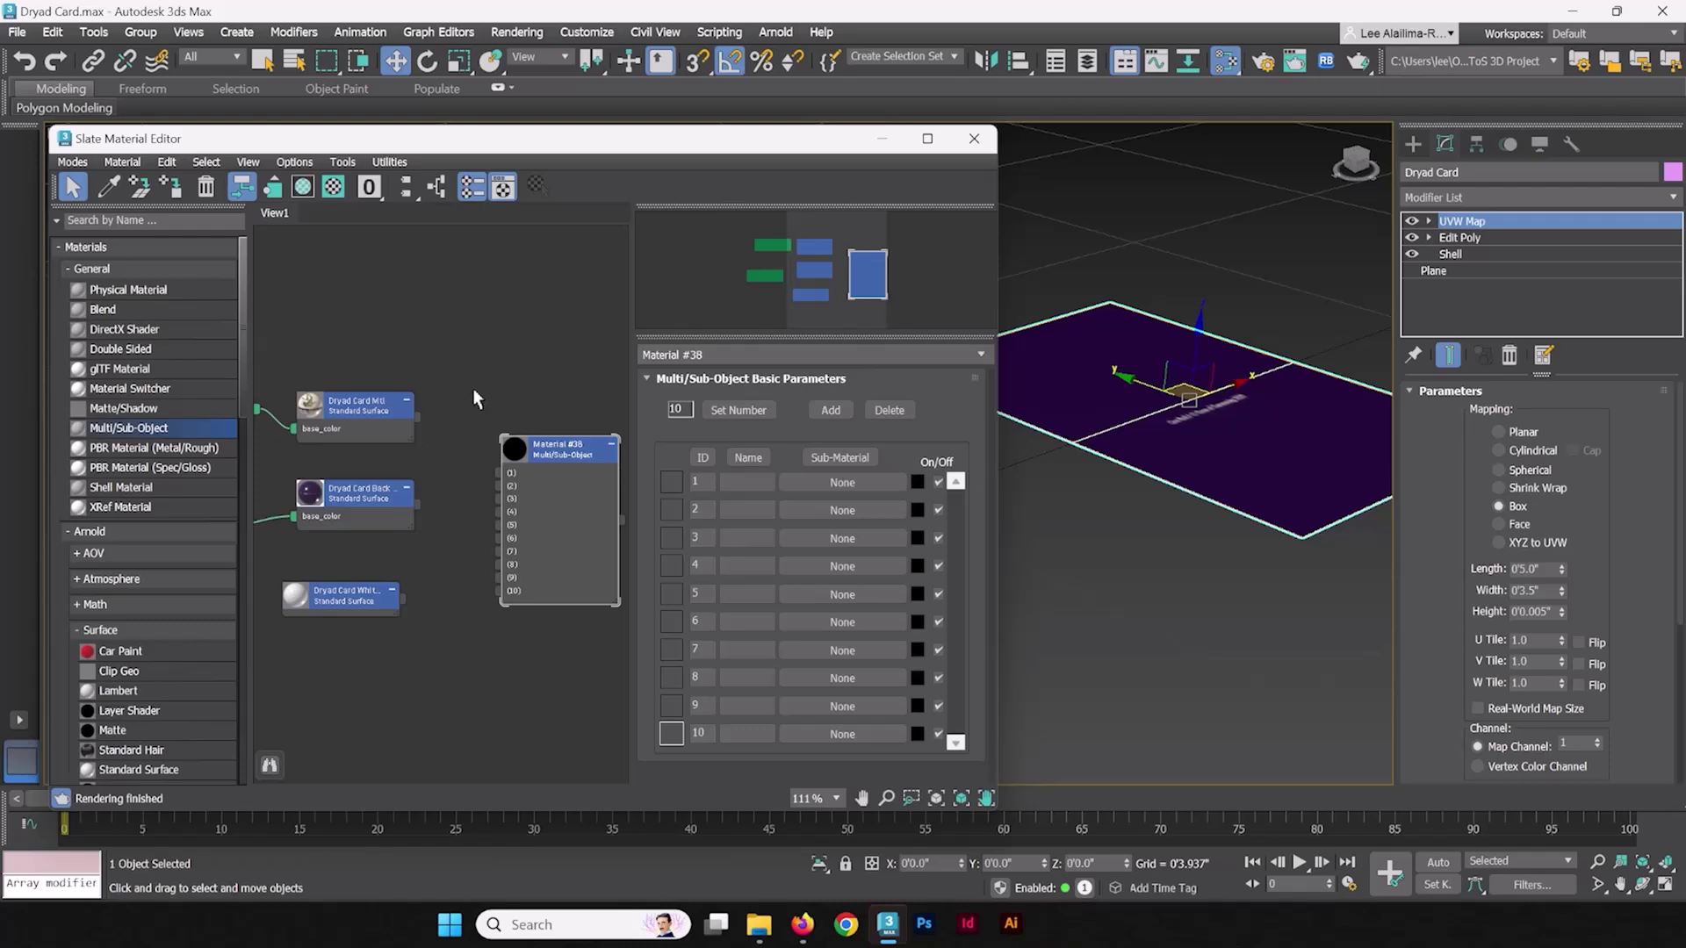
pyautogui.moveTo(470, 425)
pyautogui.mouseDown(button='middle')
pyautogui.moveTo(477, 411)
pyautogui.moveTo(470, 457)
pyautogui.mouseUp(button='middle')
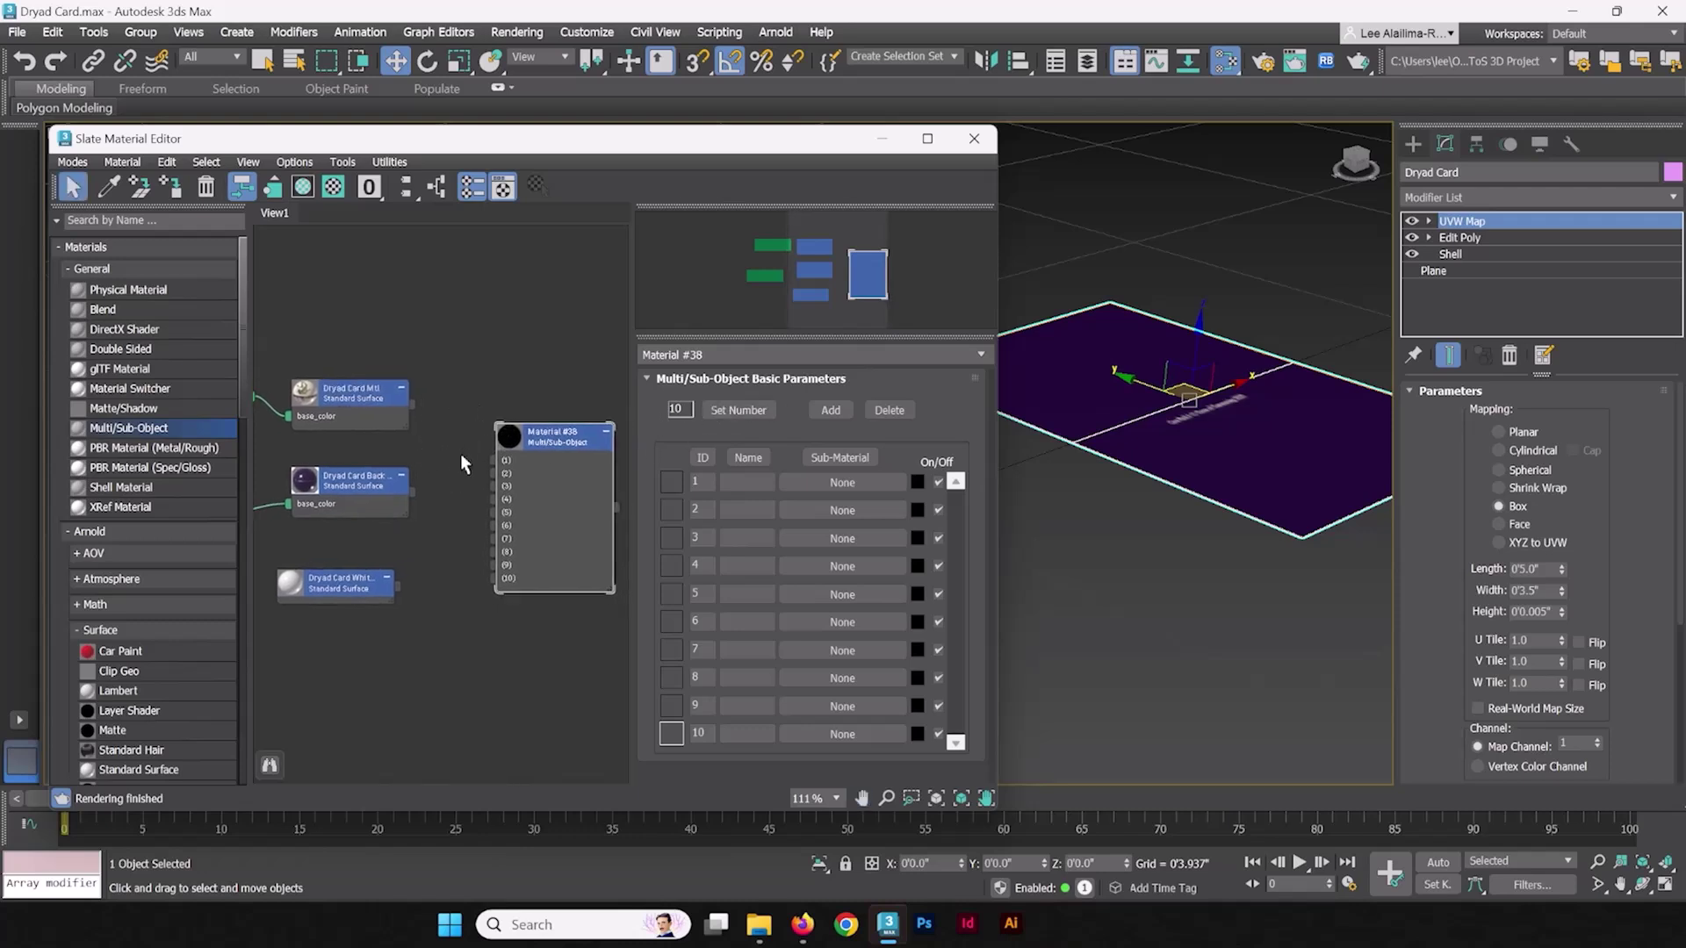
pyautogui.click(738, 410)
# Step: Set the sub-material count to 3 and rename the material 'Dryad Card Multi Mtl'
pyautogui.write('3')
pyautogui.press('Return')
pyautogui.moveTo(511, 385); pyautogui.dragTo(438, 462, button='middle')
pyautogui.doubleClick(748, 354)
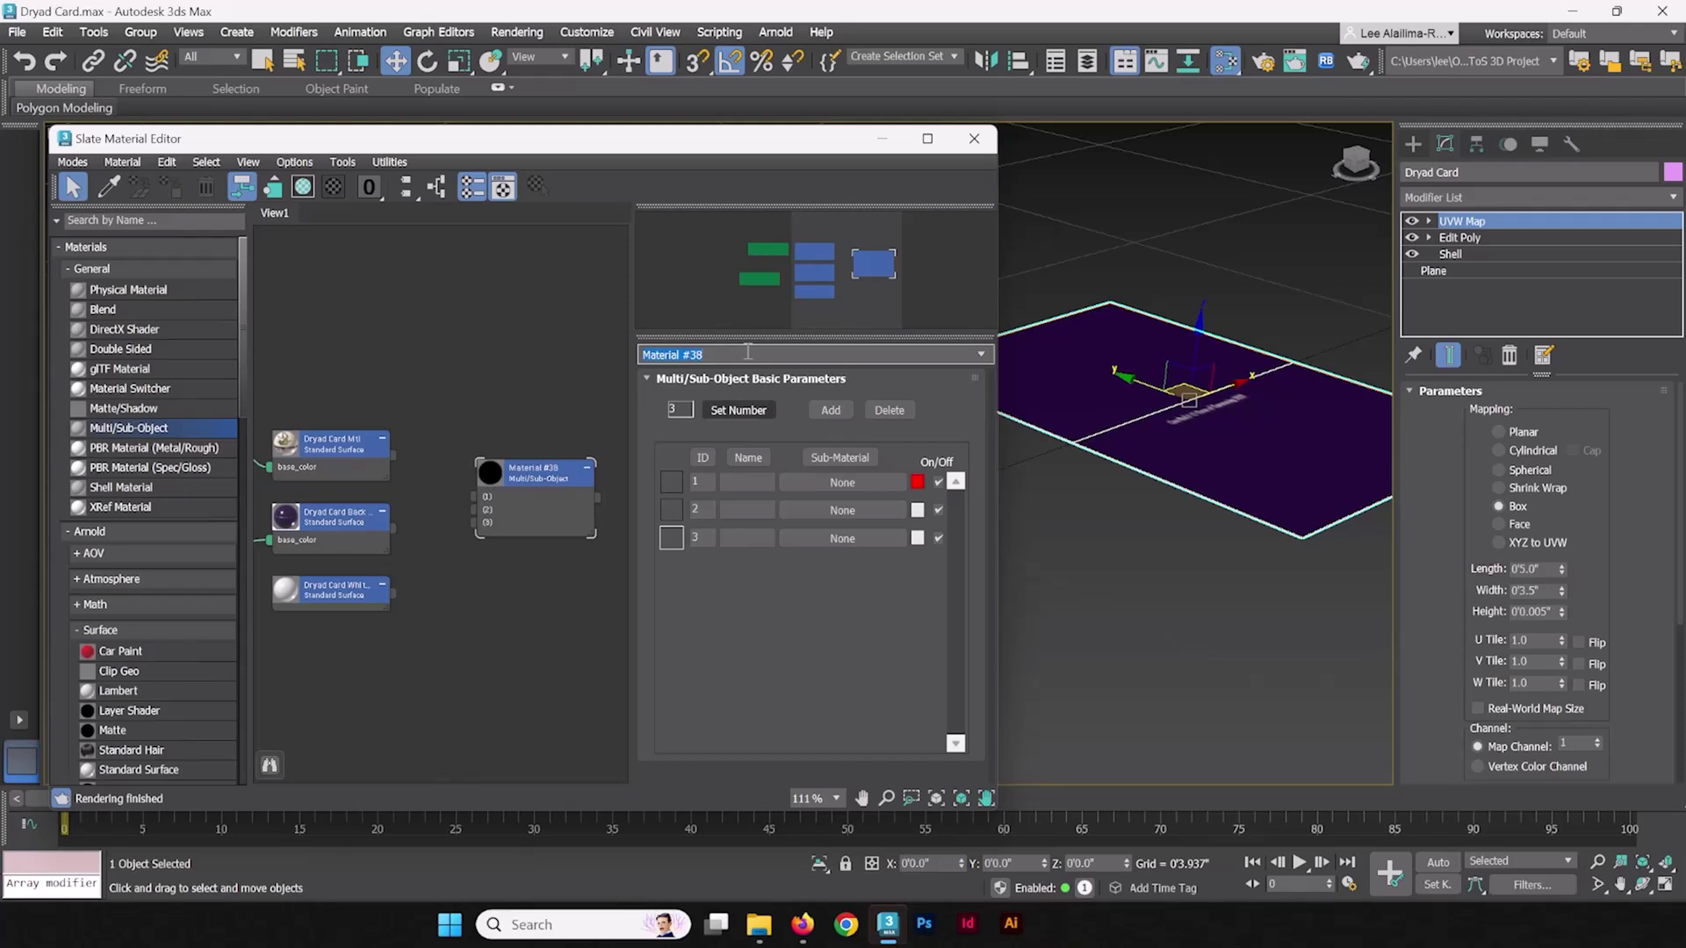
pyautogui.write('Dryad Card Multi Mtl')
pyautogui.press('Return')
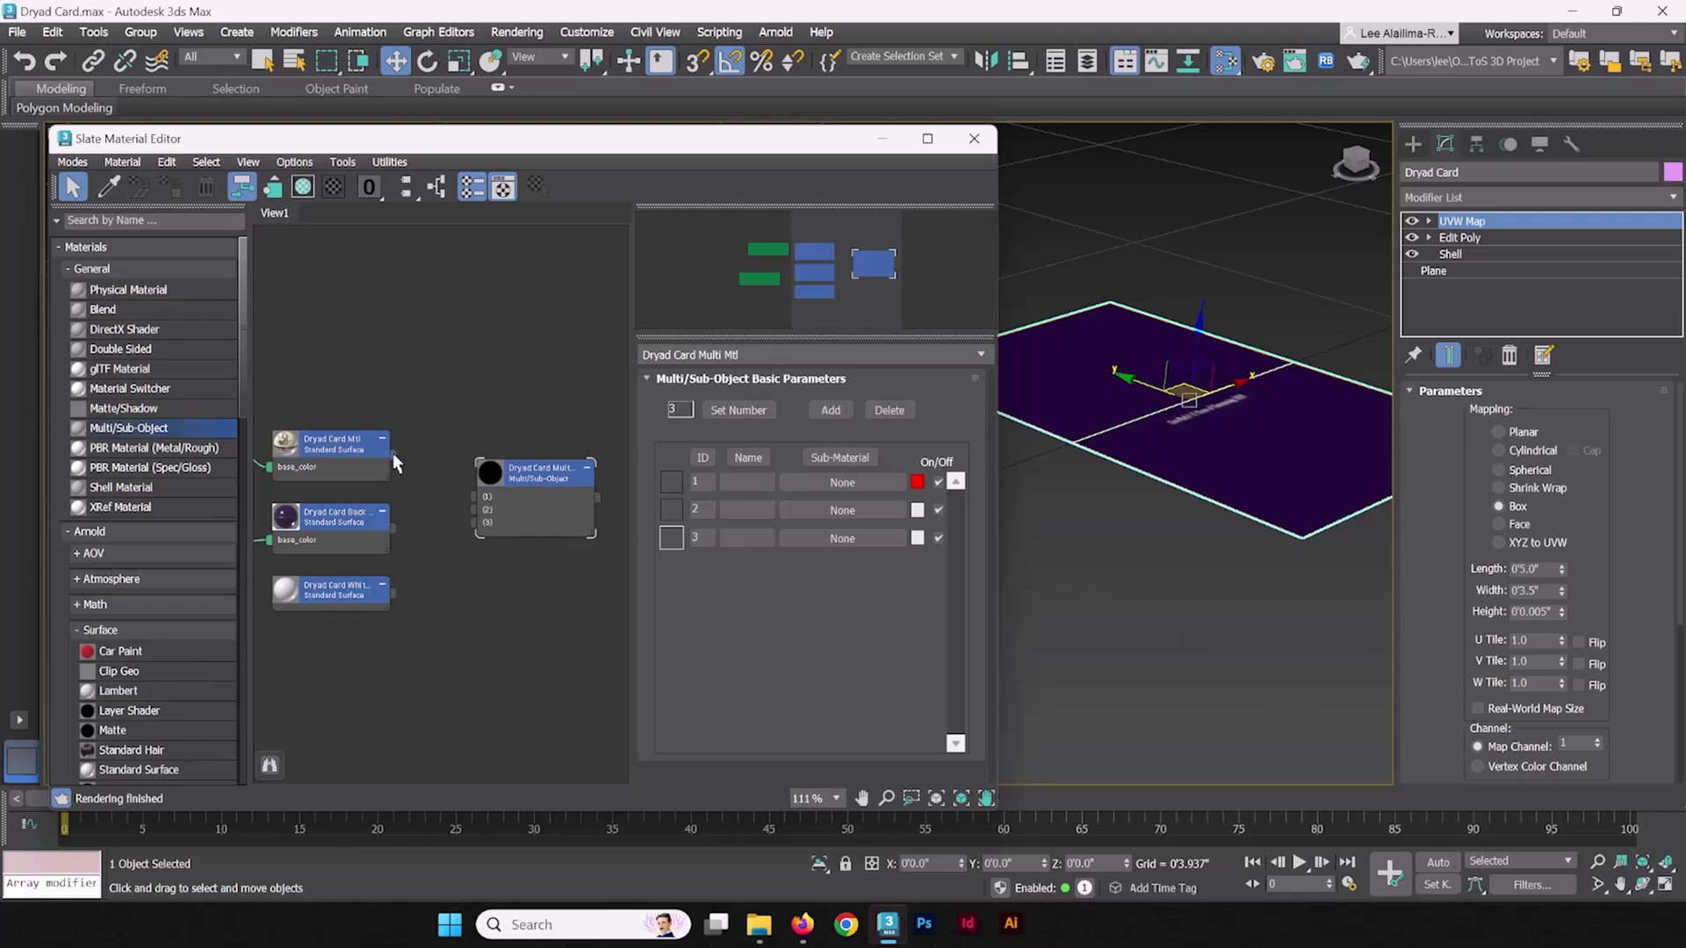
# Step: Wire Dryad Card Mtl into slot 1 and Dryad Card Back Mtl into slot 2
pyautogui.doubleClick(358, 444)
pyautogui.moveTo(393, 455); pyautogui.dragTo(393, 474)
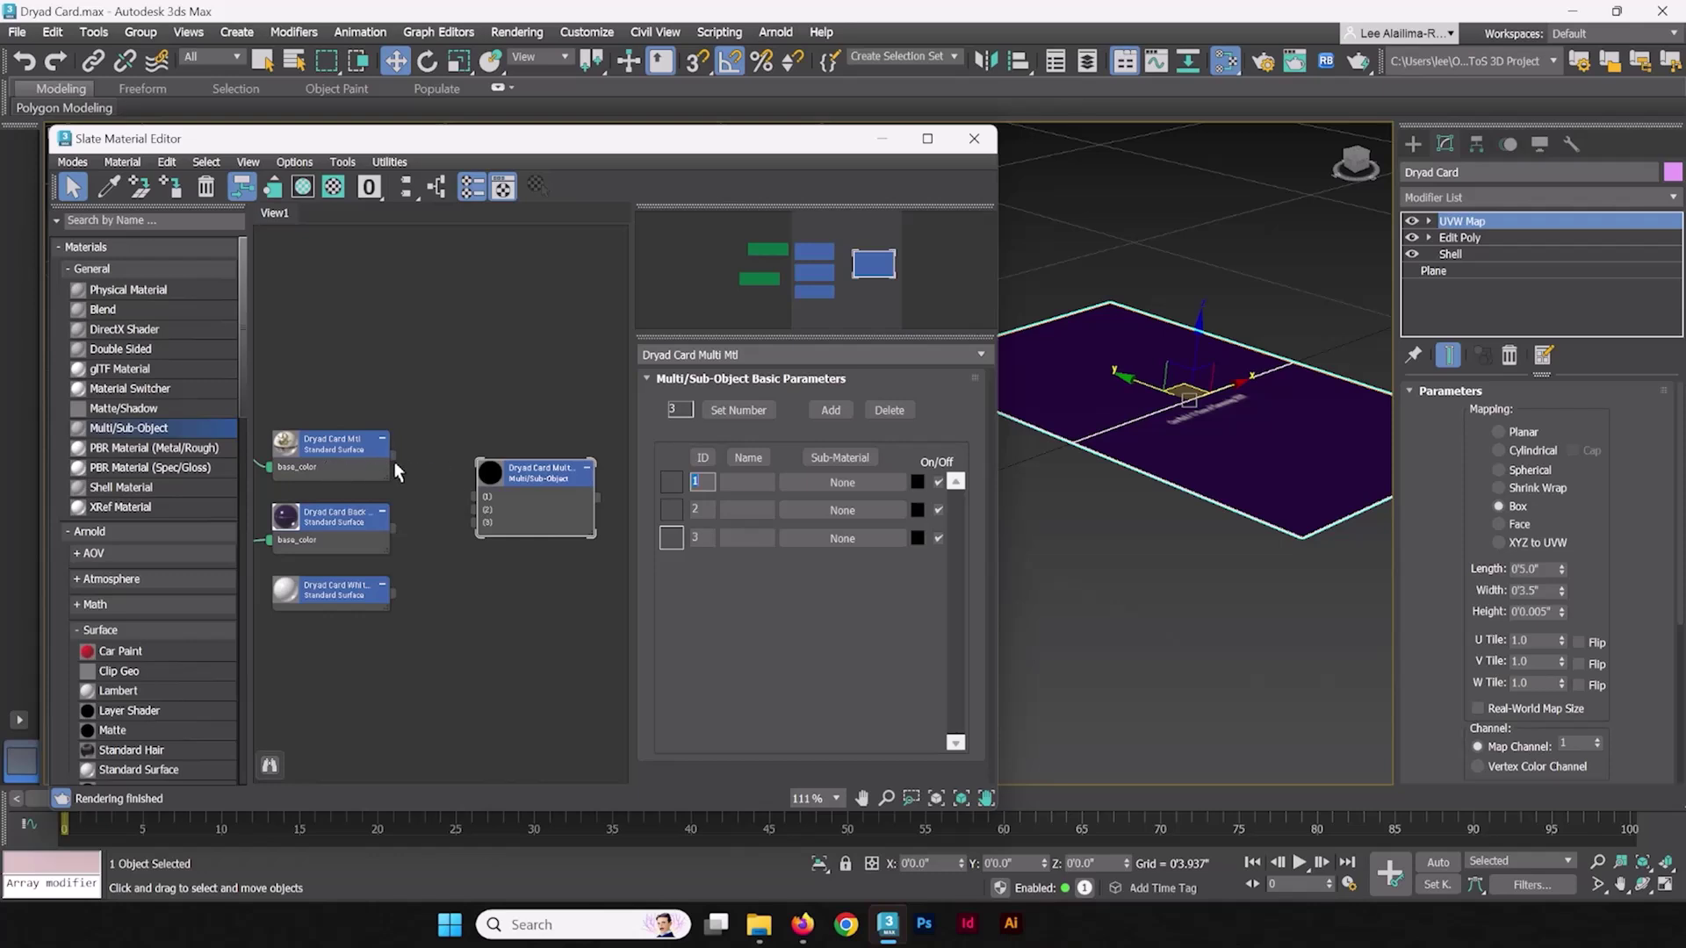
pyautogui.moveTo(341, 458); pyautogui.dragTo(287, 448, button='middle')
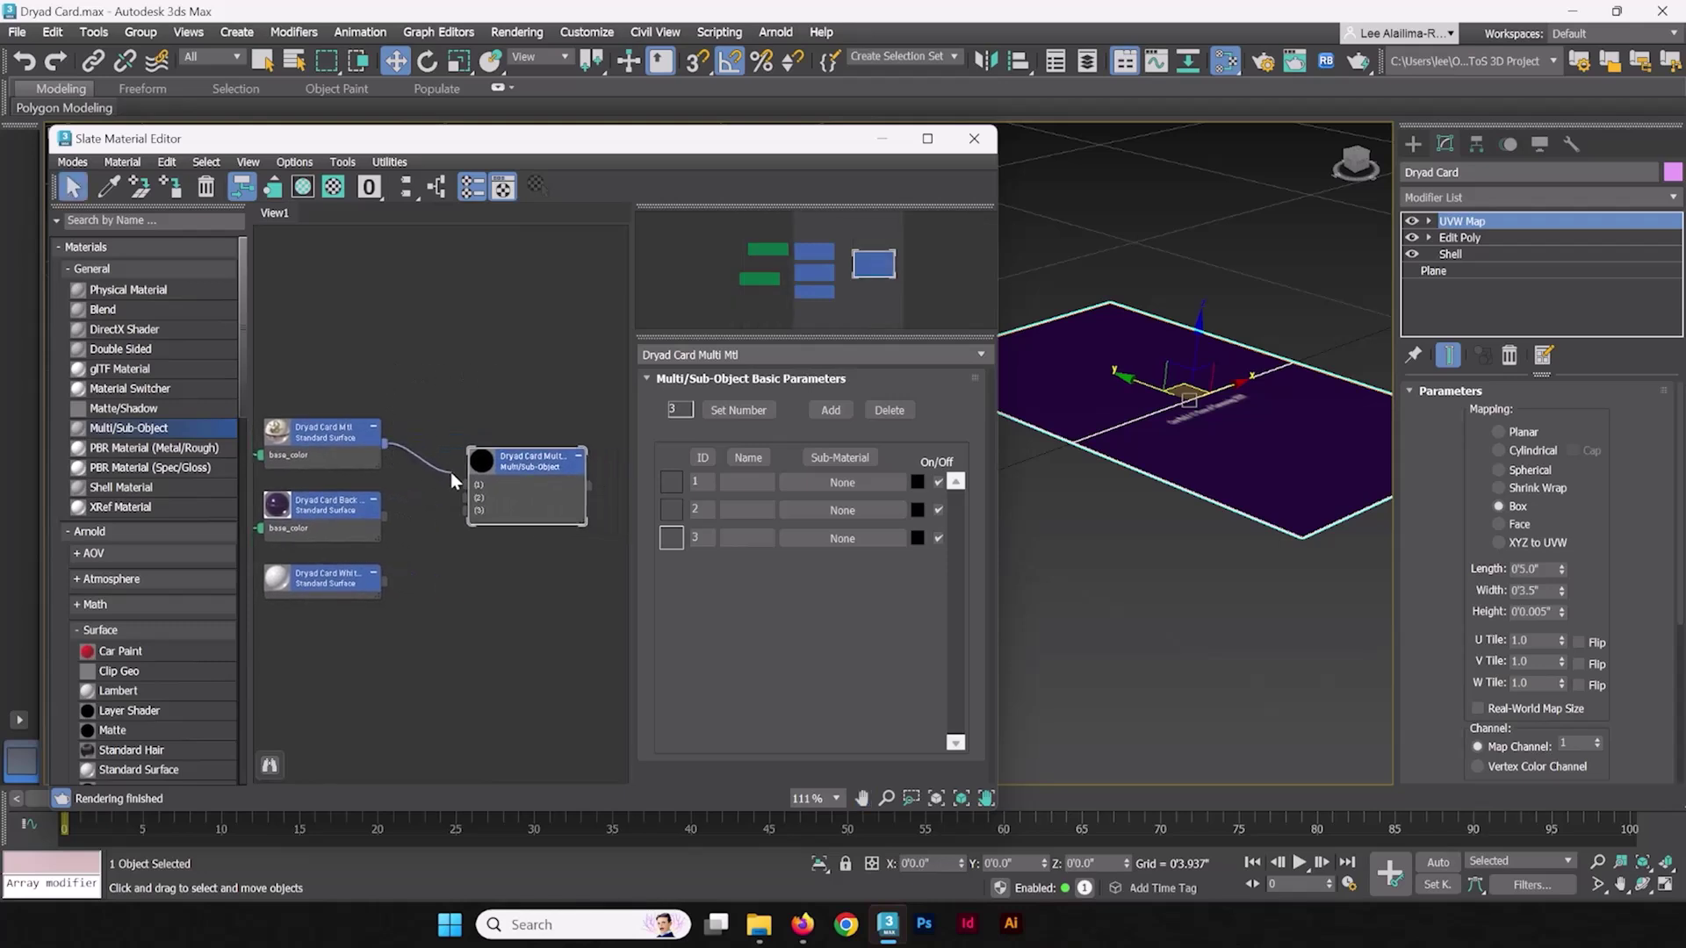
pyautogui.rightClick(404, 446)
pyautogui.press('Escape')
pyautogui.moveTo(463, 483); pyautogui.dragTo(388, 448)
pyautogui.moveTo(466, 499); pyautogui.dragTo(389, 583)
# Step: Frame the multi-material with its three source materials, including Dryad Card White Mtl in slot 3
pyautogui.scroll(3, 437, 621)
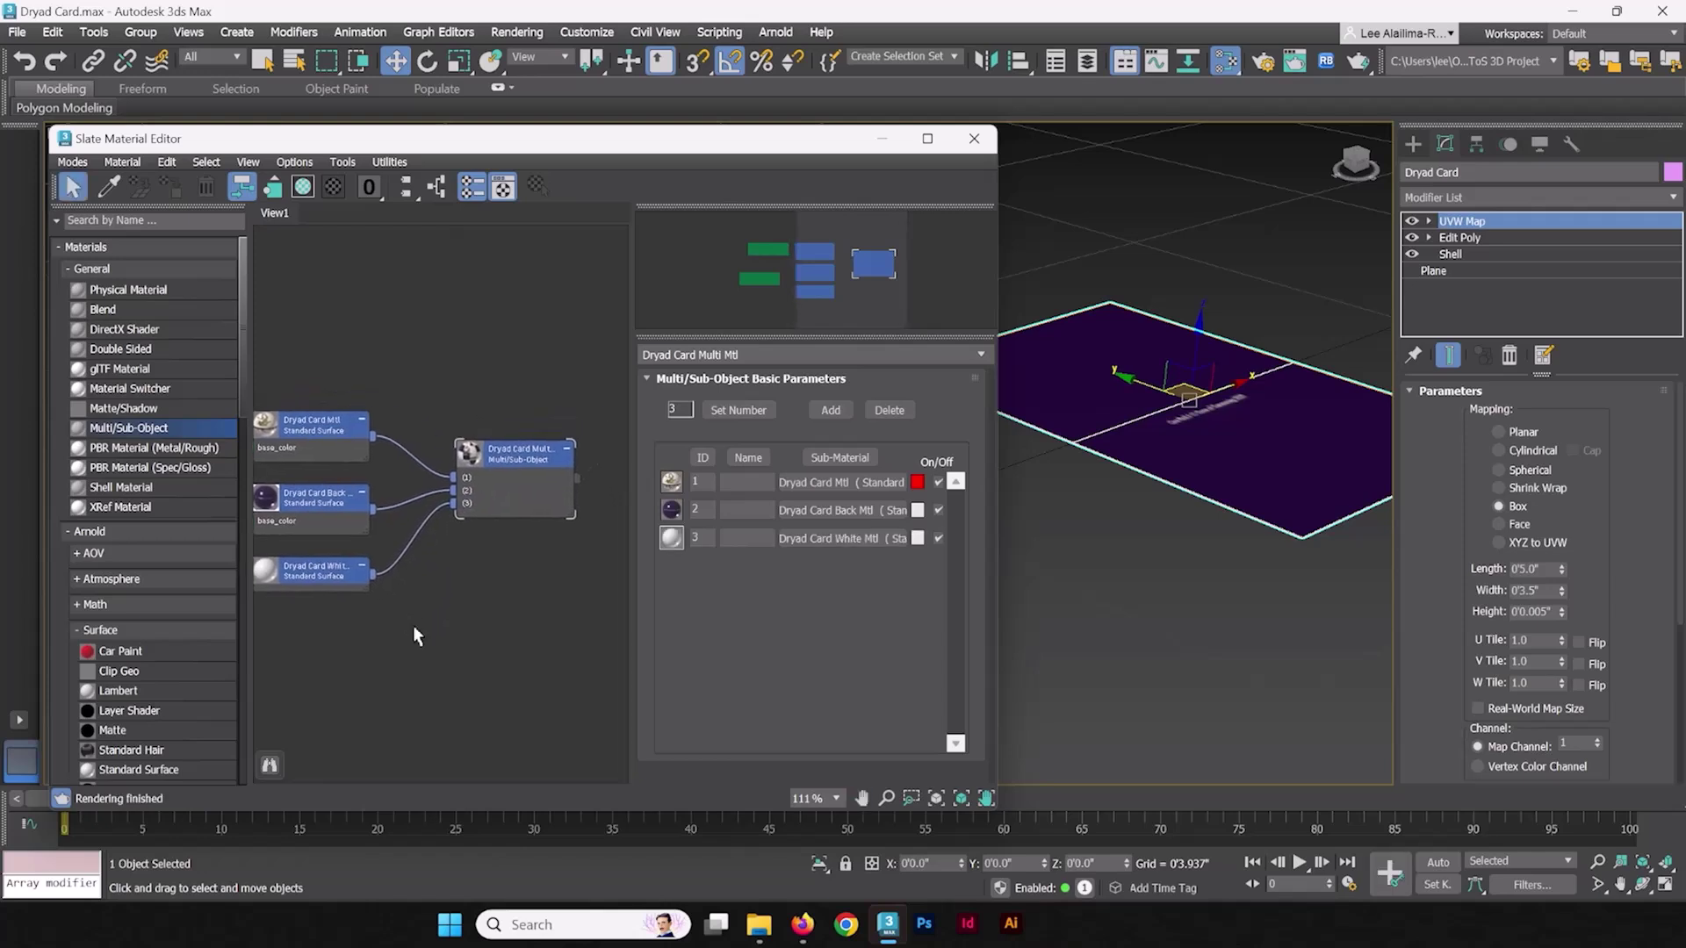
pyautogui.scroll(1, 478, 463)
pyautogui.scroll(3, 379, 456)
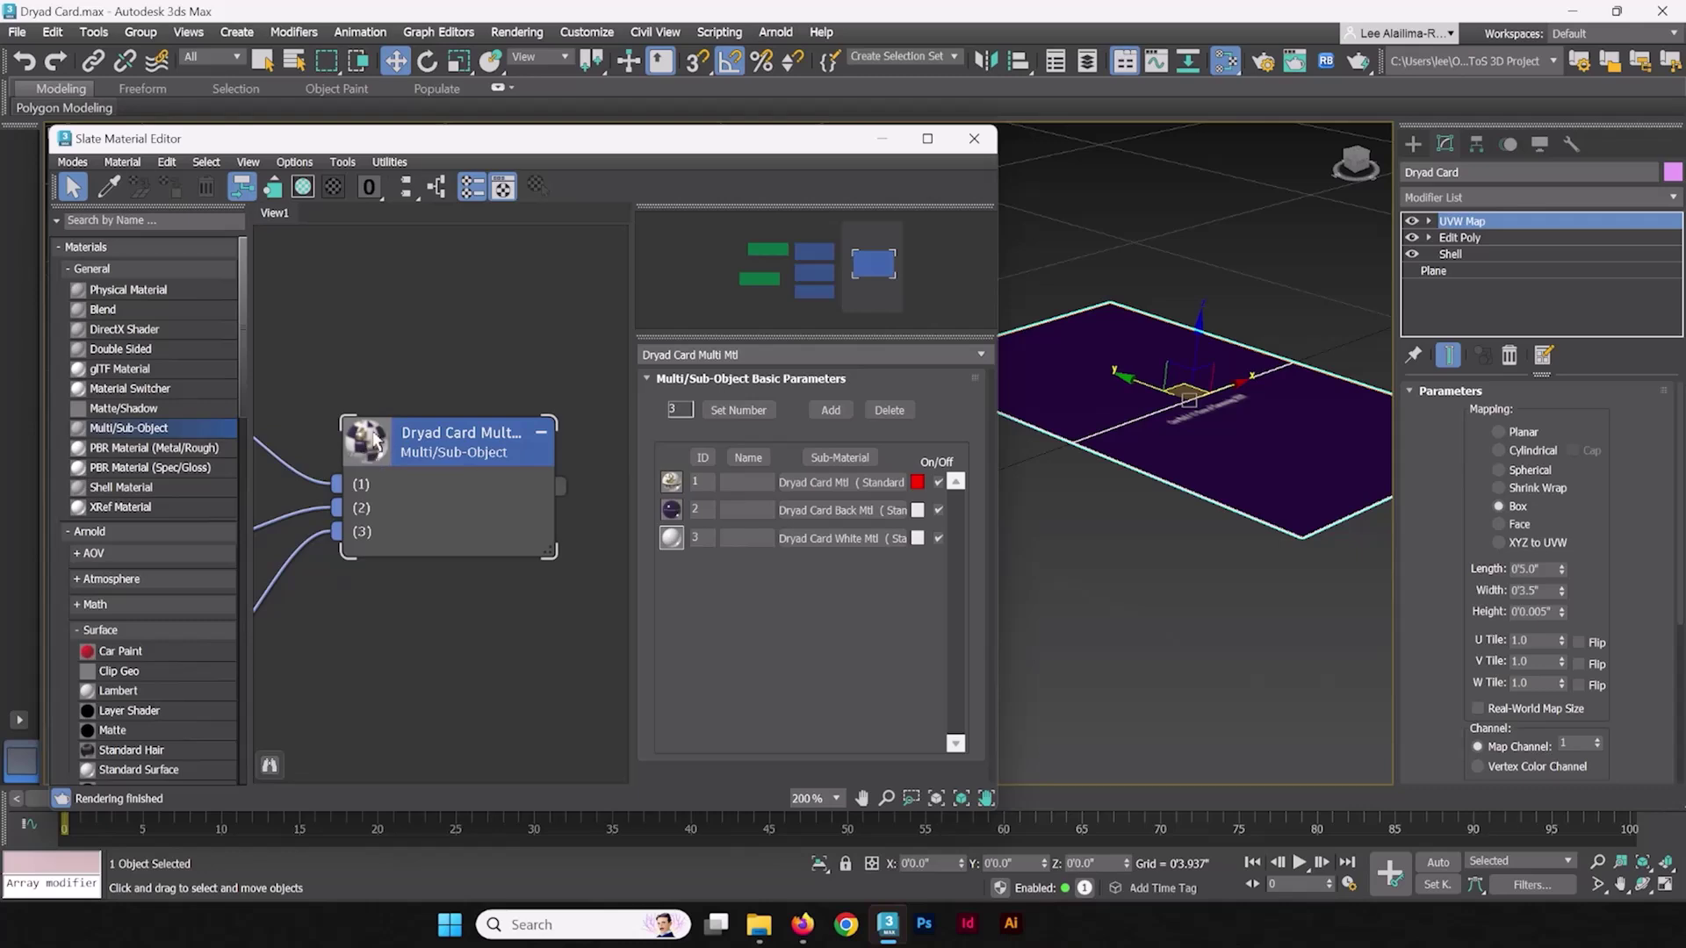
pyautogui.moveTo(360, 433); pyautogui.dragTo(507, 429, button='middle')
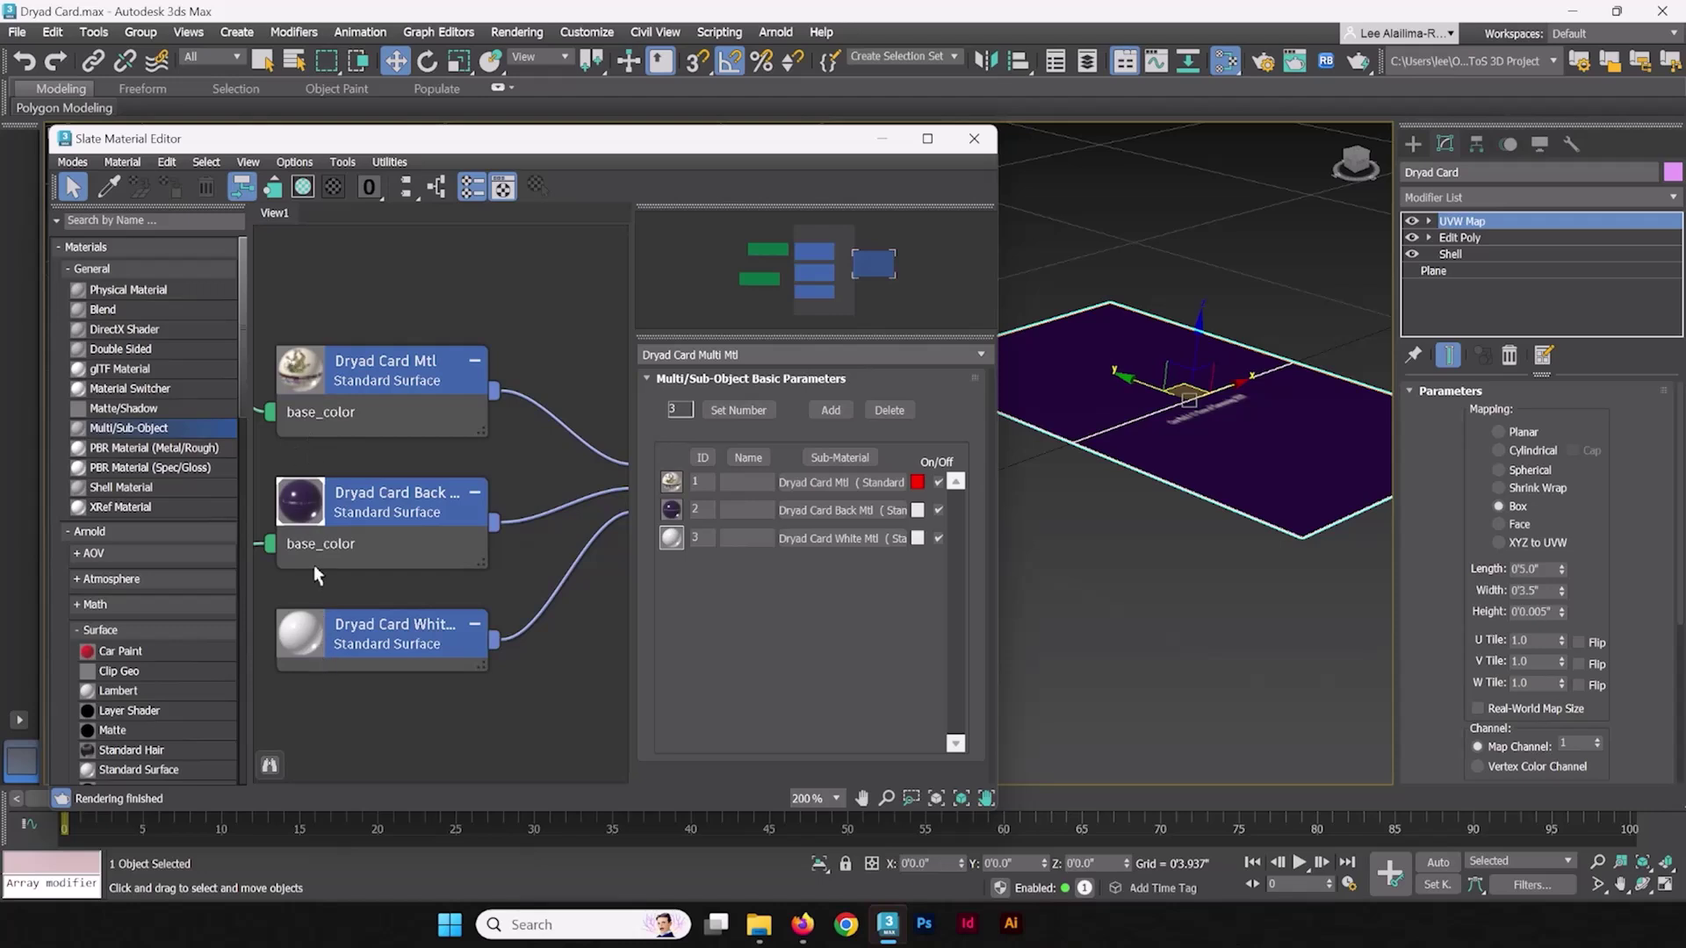
pyautogui.moveTo(476, 581); pyautogui.dragTo(393, 504, button='middle')
pyautogui.scroll(-4, 393, 504)
pyautogui.moveTo(480, 409); pyautogui.dragTo(495, 433, button='middle')
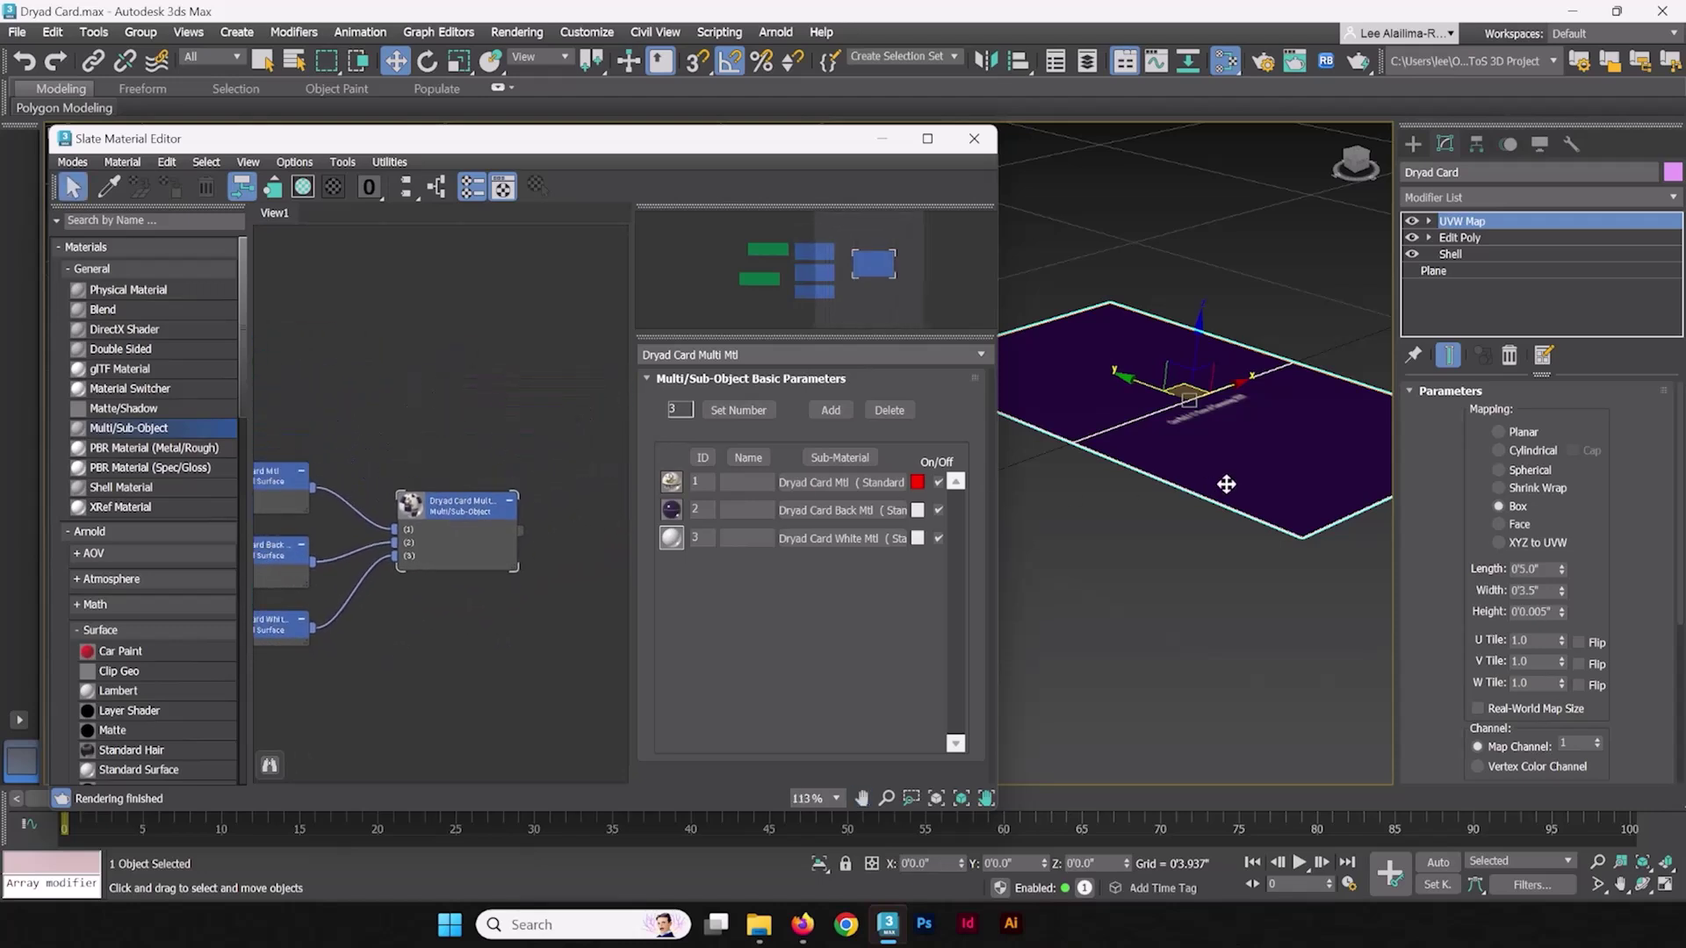
# Step: Assign Dryad Card Multi Mtl to the card and orbit to see the Dryad artwork
pyautogui.click(462, 505)
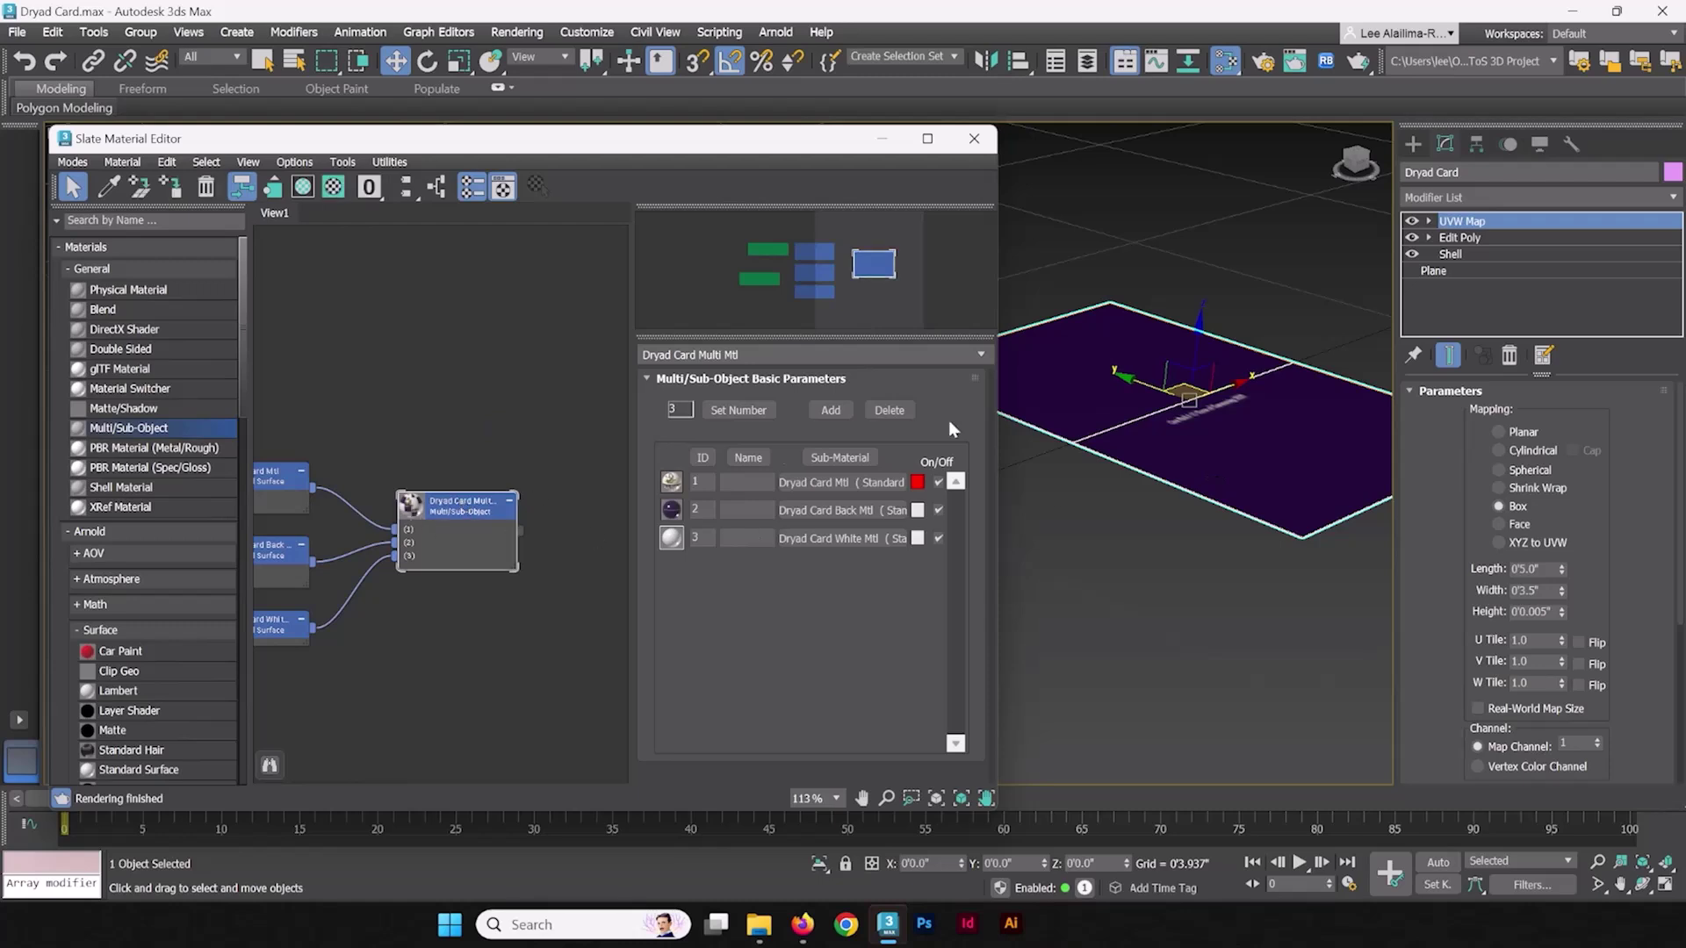
pyautogui.rightClick(499, 504)
pyautogui.click(540, 386)
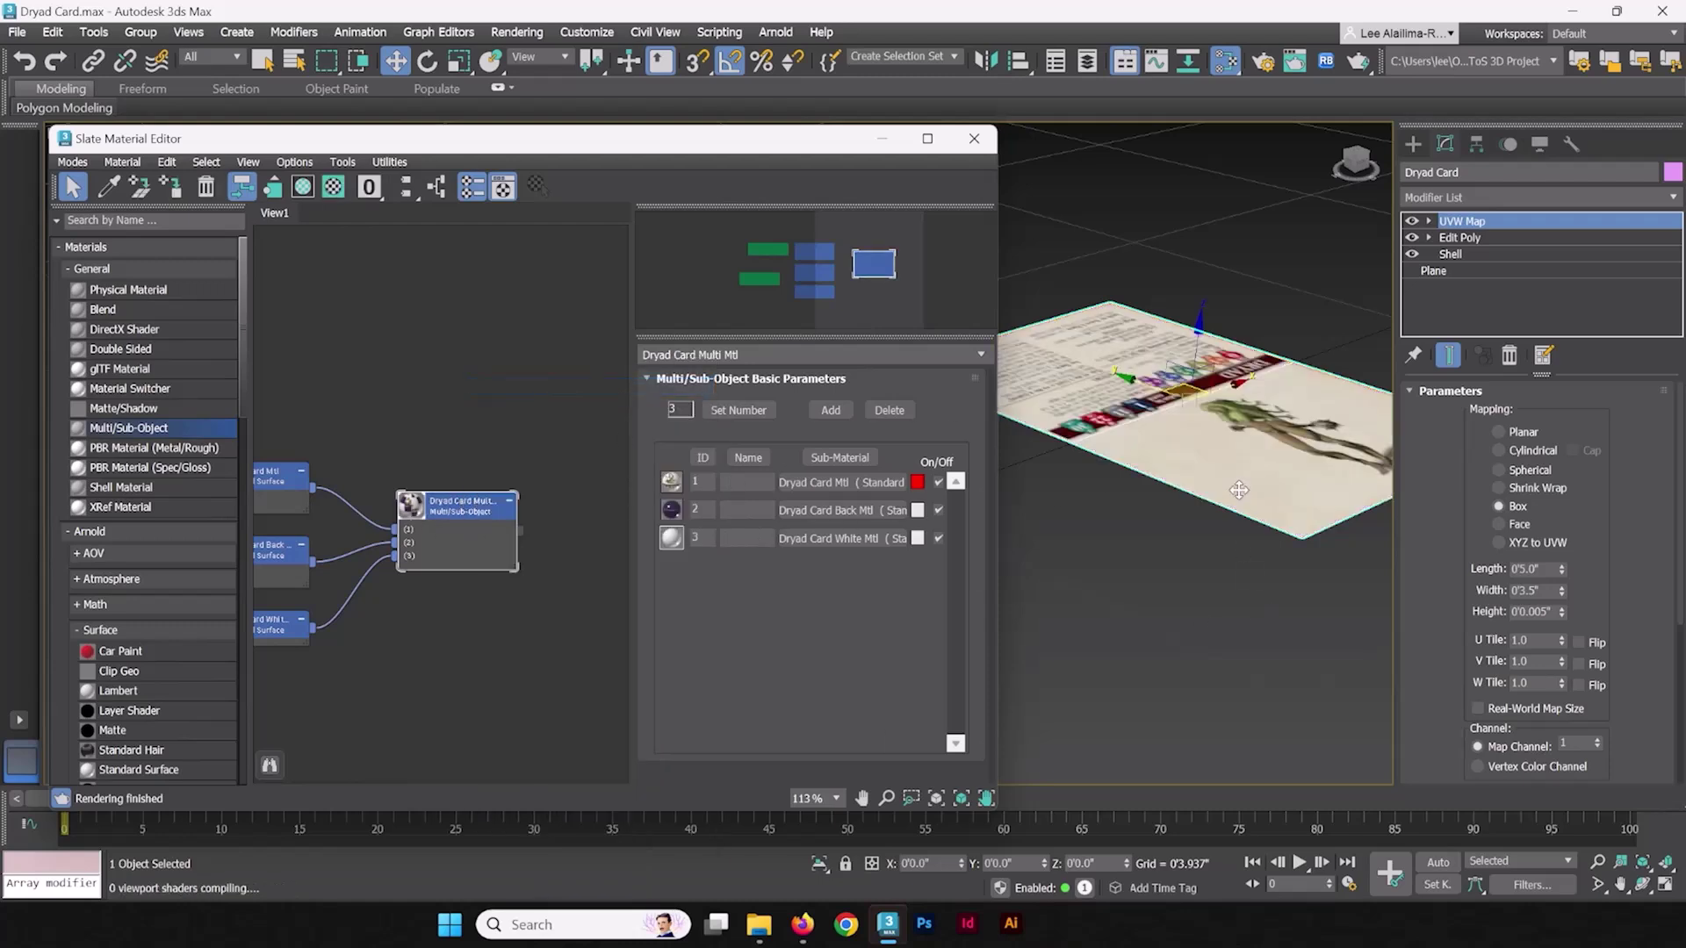
pyautogui.keyDown('alt'); pyautogui.moveTo(1238, 487); pyautogui.dragTo(1227, 493, button='middle'); pyautogui.keyUp('alt')
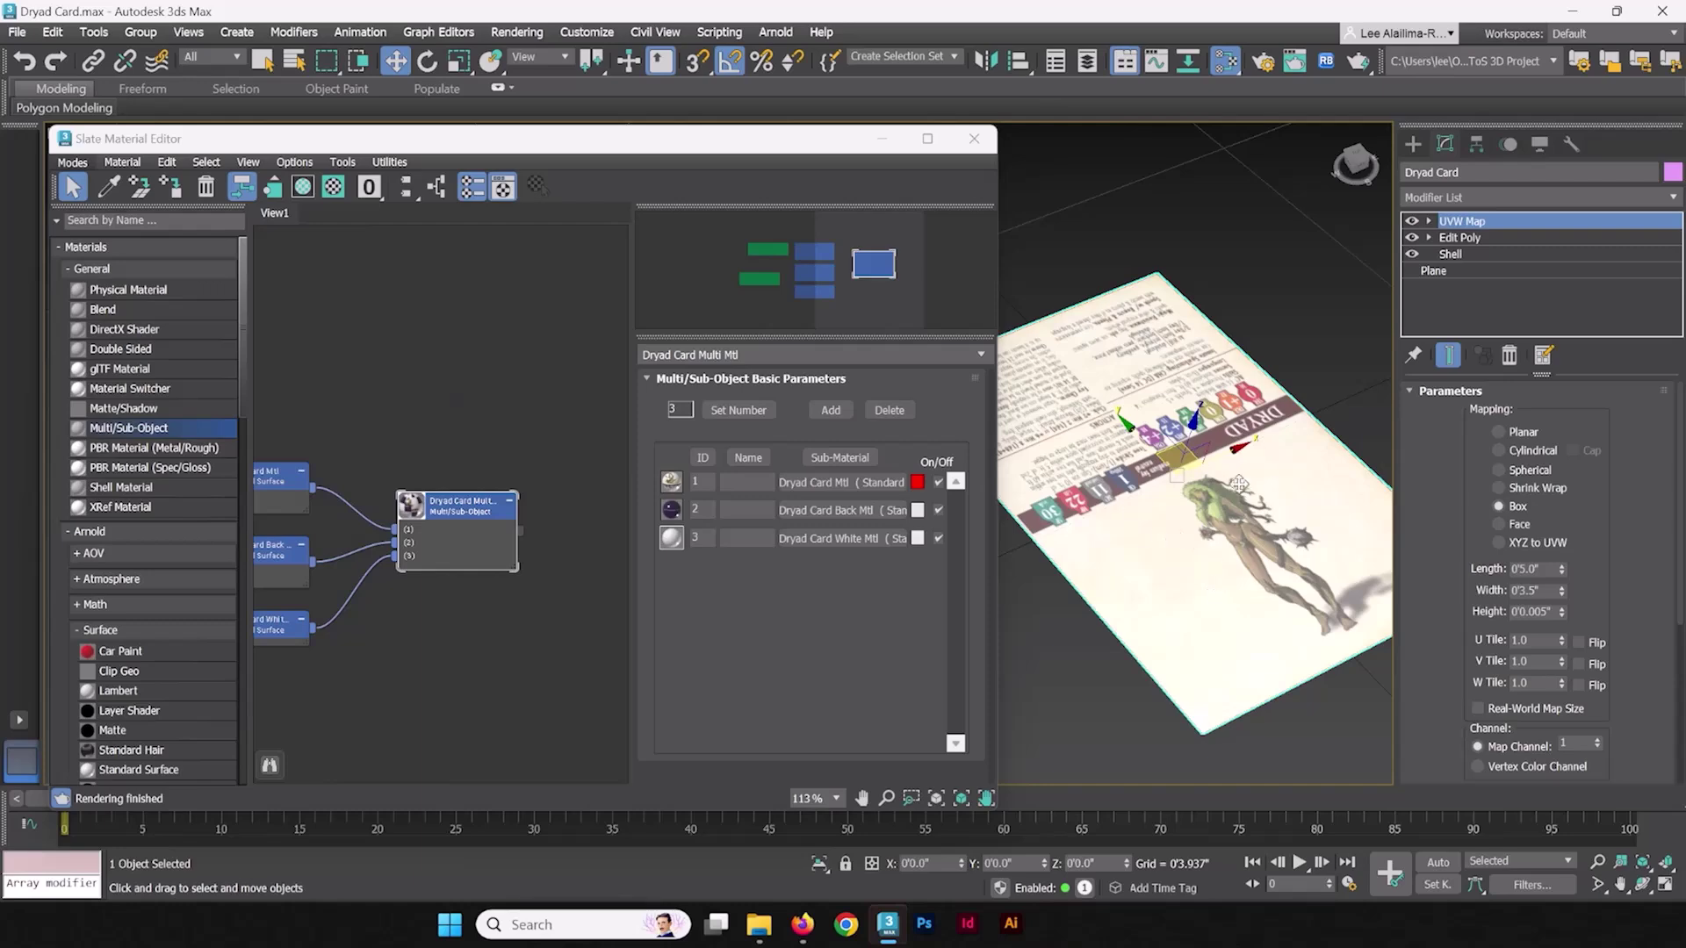
pyautogui.keyDown('alt'); pyautogui.moveTo(1223, 614); pyautogui.dragTo(1228, 463, button='middle'); pyautogui.keyUp('alt')
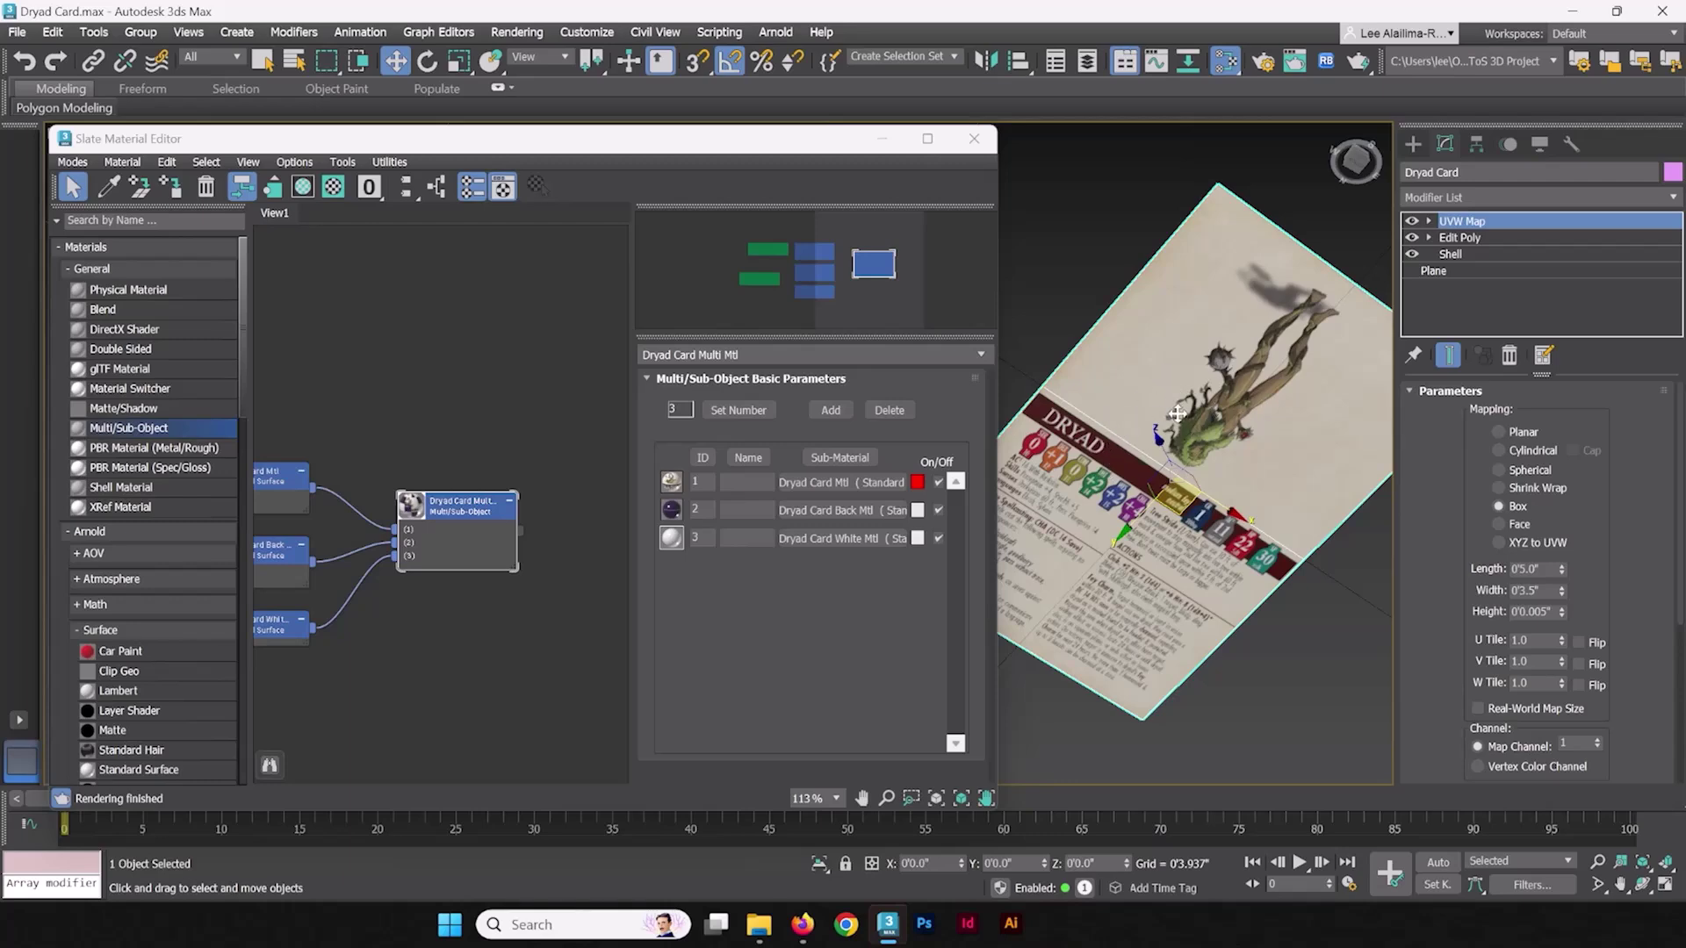
pyautogui.keyDown('alt'); pyautogui.moveTo(1073, 361); pyautogui.dragTo(1121, 451, button='middle'); pyautogui.keyUp('alt')
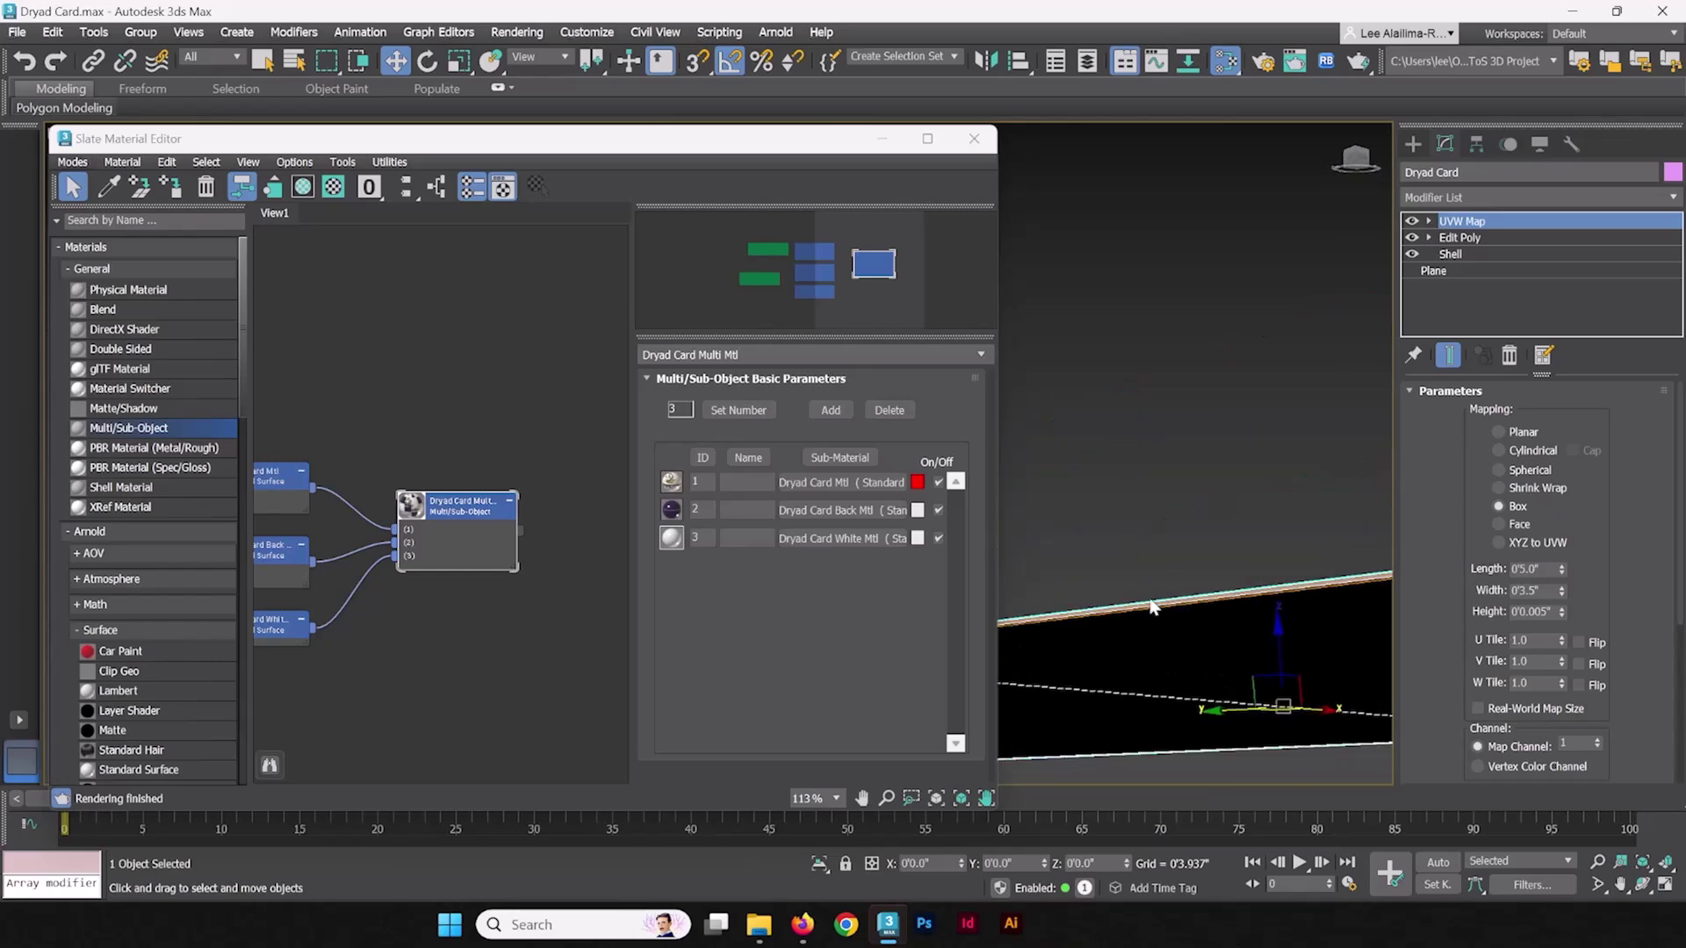
pyautogui.keyDown('alt'); pyautogui.moveTo(1157, 611); pyautogui.dragTo(1155, 555, button='middle'); pyautogui.keyUp('alt')
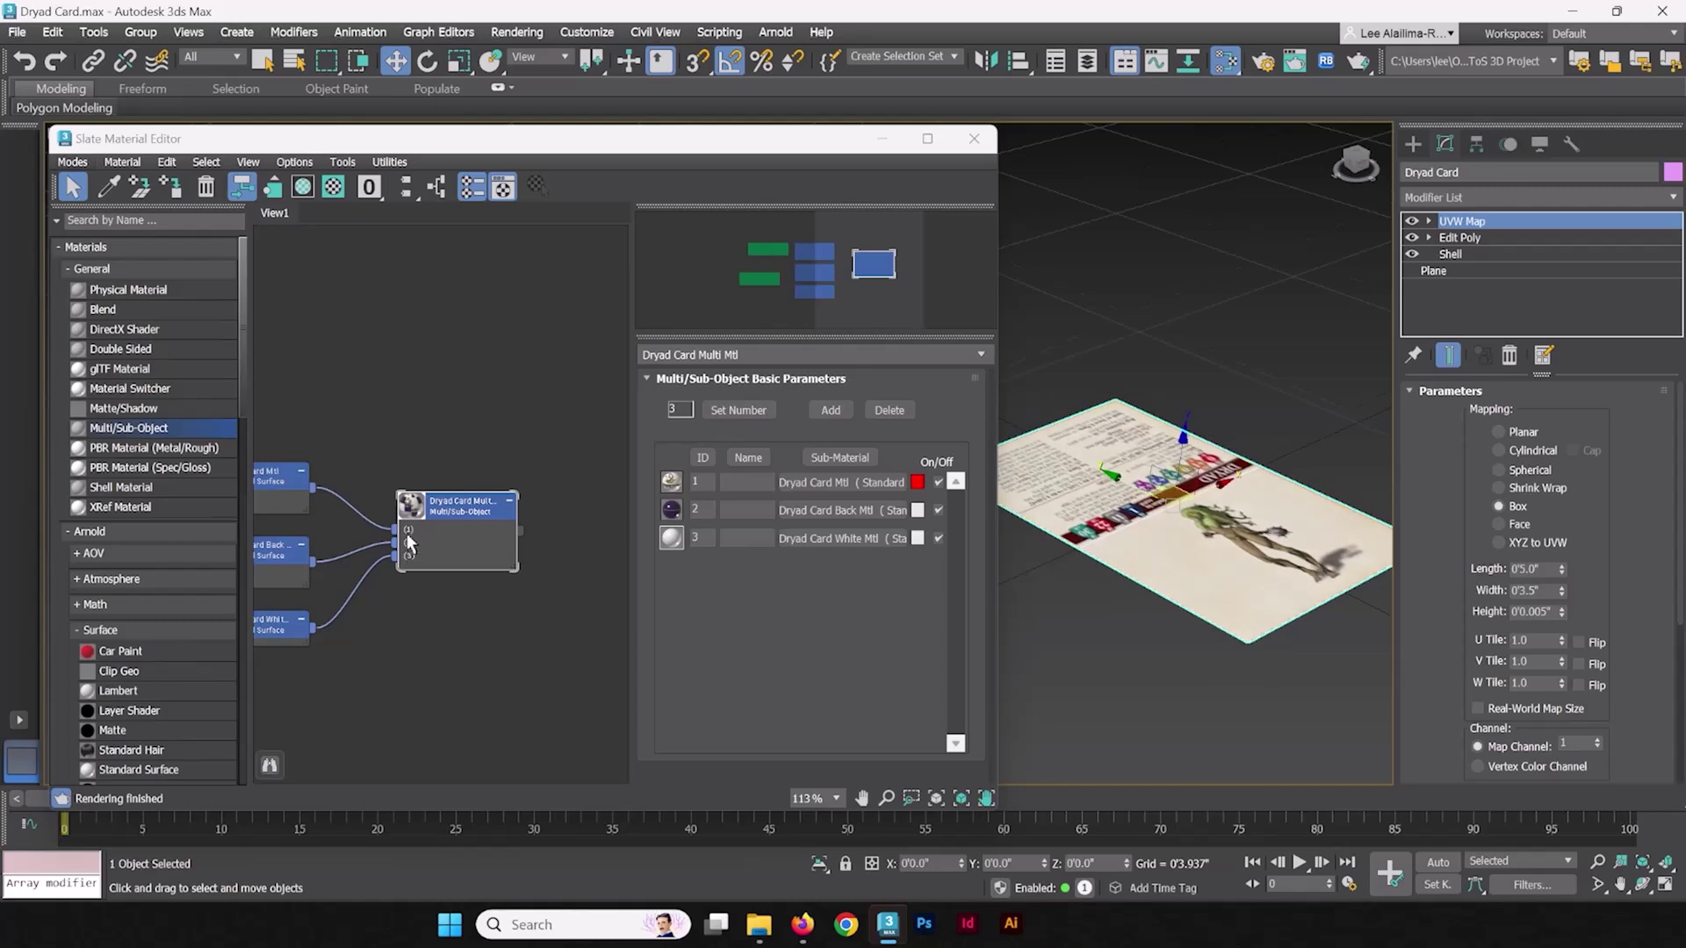
pyautogui.moveTo(1213, 573)
pyautogui.keyDown('alt'); pyautogui.mouseDown(button='middle')
pyautogui.moveTo(1204, 583)
pyautogui.moveTo(1227, 558)
pyautogui.mouseUp(button='middle'); pyautogui.keyUp('alt')
pyautogui.scroll(3, 1212, 544)
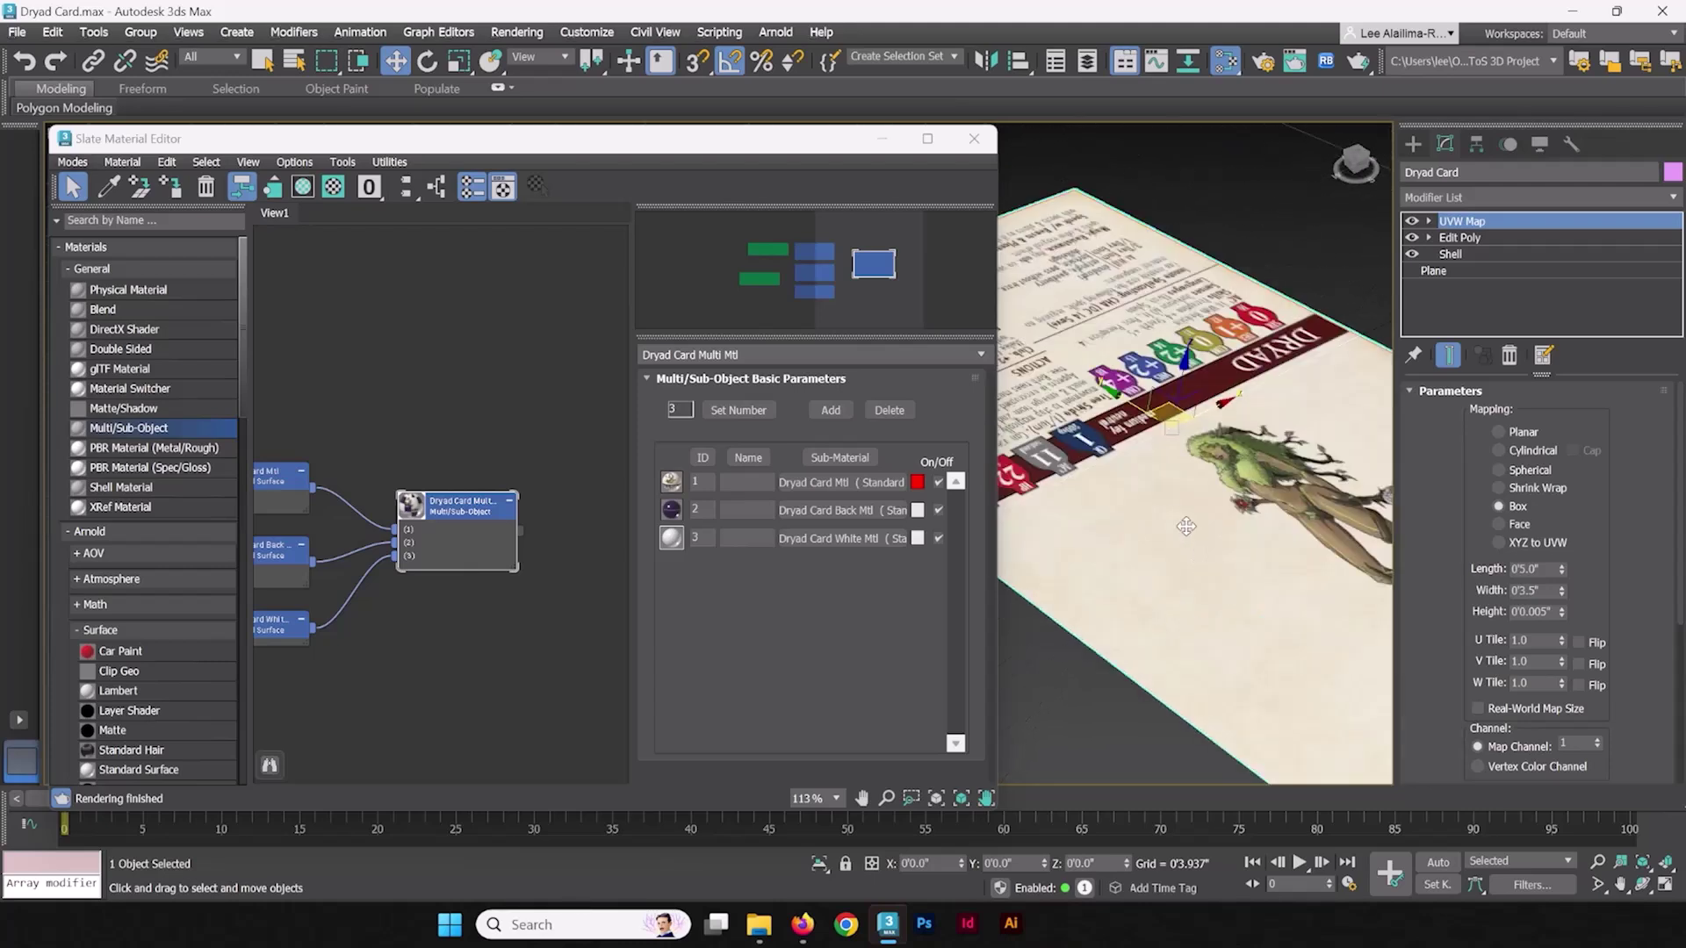
pyautogui.scroll(-2, 1176, 518)
pyautogui.keyDown('alt'); pyautogui.moveTo(1124, 481); pyautogui.dragTo(1168, 496, button='middle'); pyautogui.keyUp('alt')
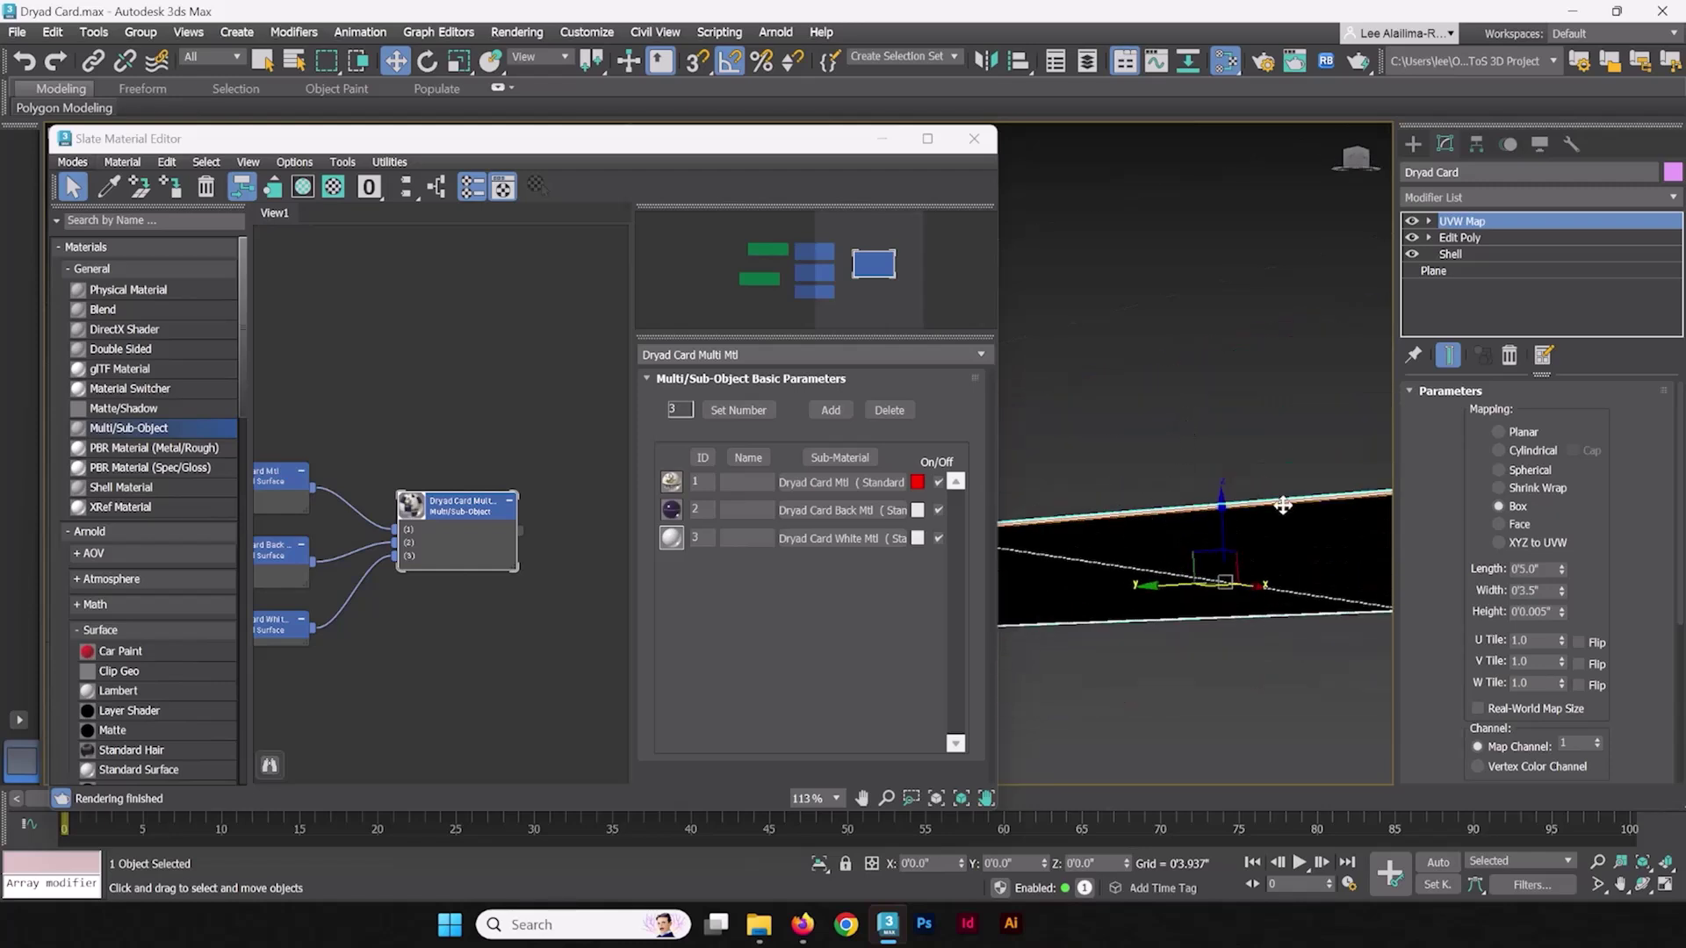
pyautogui.keyDown('alt'); pyautogui.moveTo(1295, 518); pyautogui.dragTo(1208, 540, button='middle'); pyautogui.keyUp('alt')
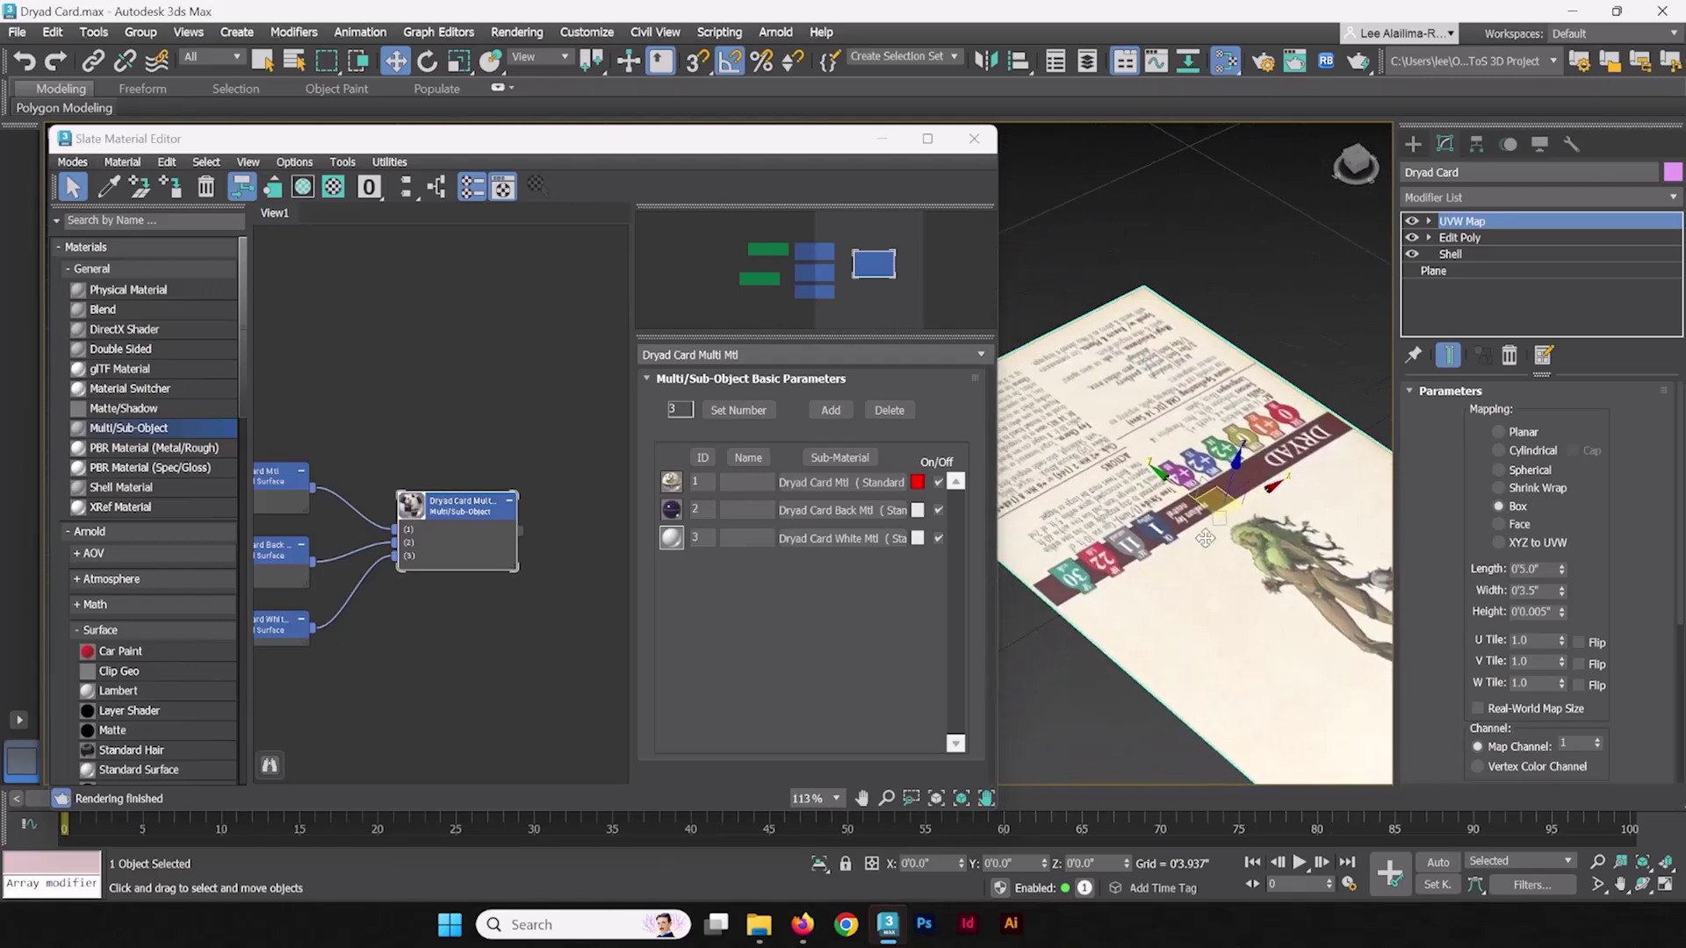
pyautogui.scroll(-3, 1205, 539)
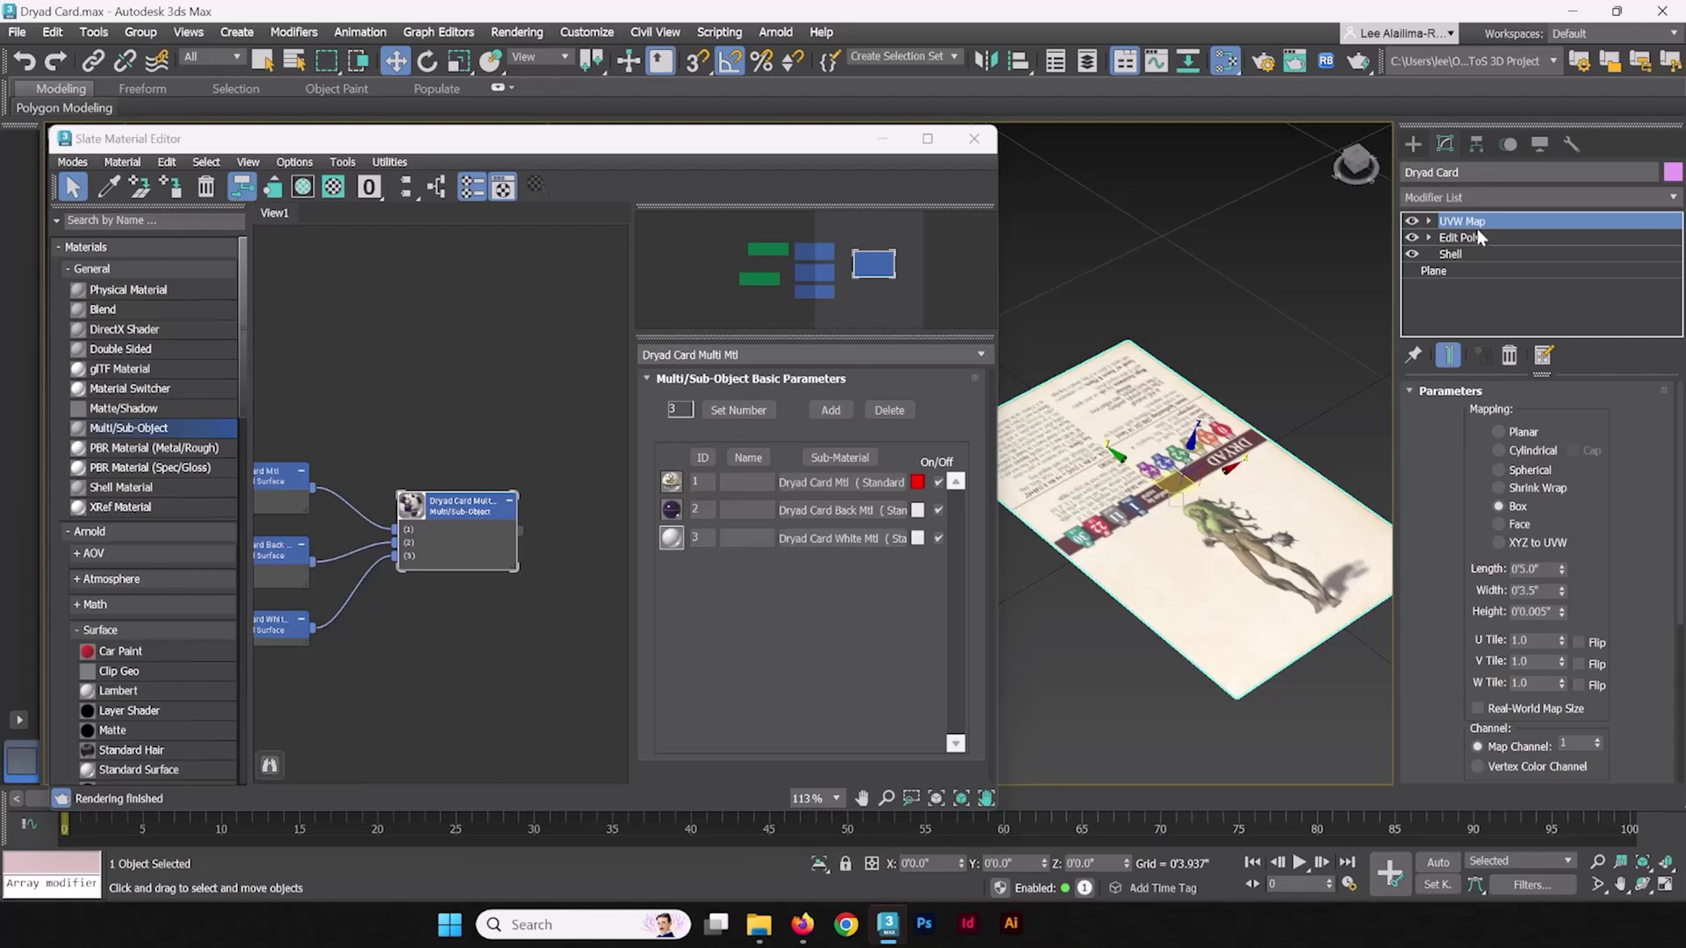
# Step: Add an Edit Poly modifier above UVW Map via 'ed' in the Modifier List
pyautogui.click(1472, 201)
pyautogui.write('ed')
pyautogui.press('Return')
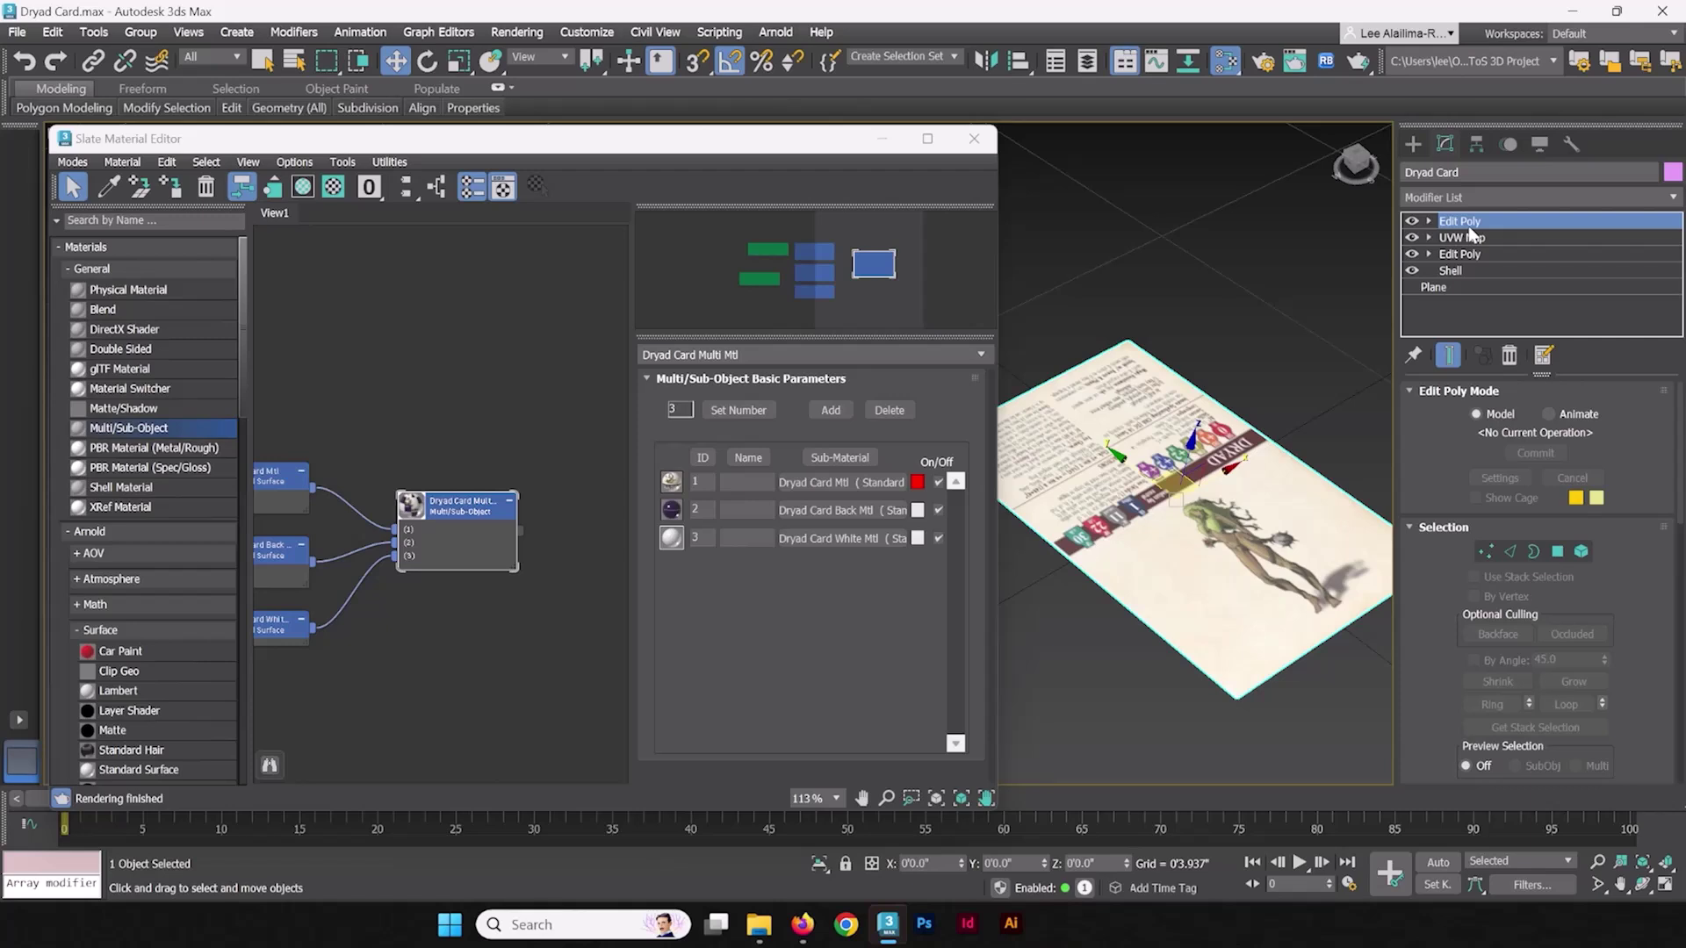
pyautogui.click(1463, 256)
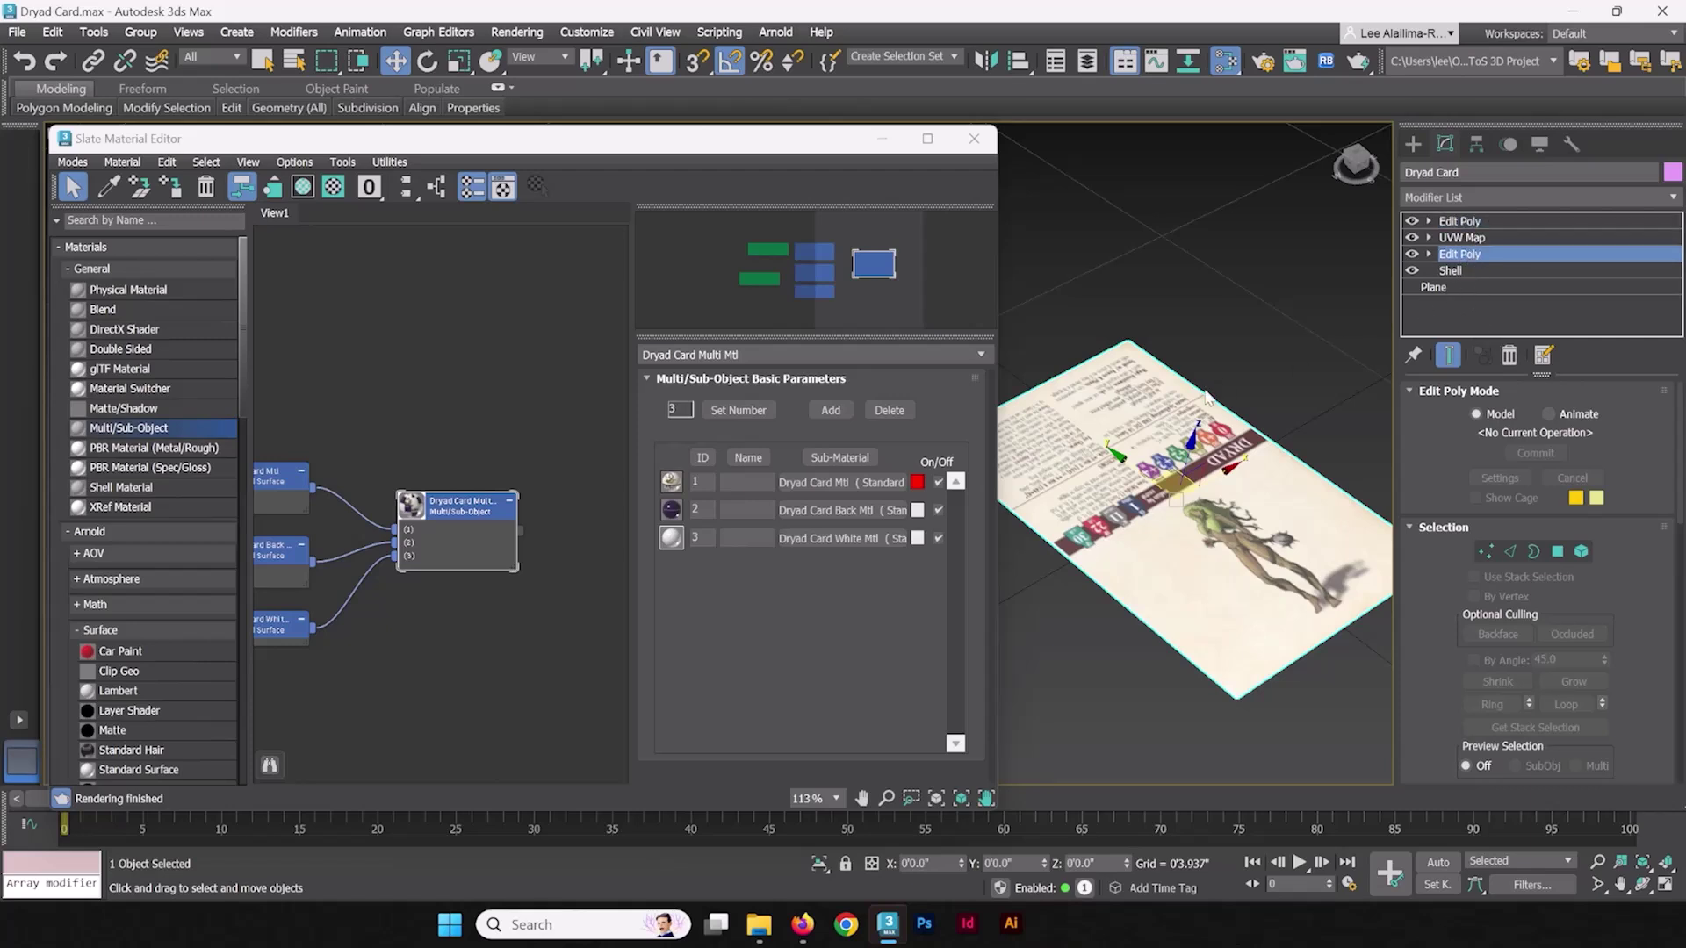
pyautogui.click(1460, 223)
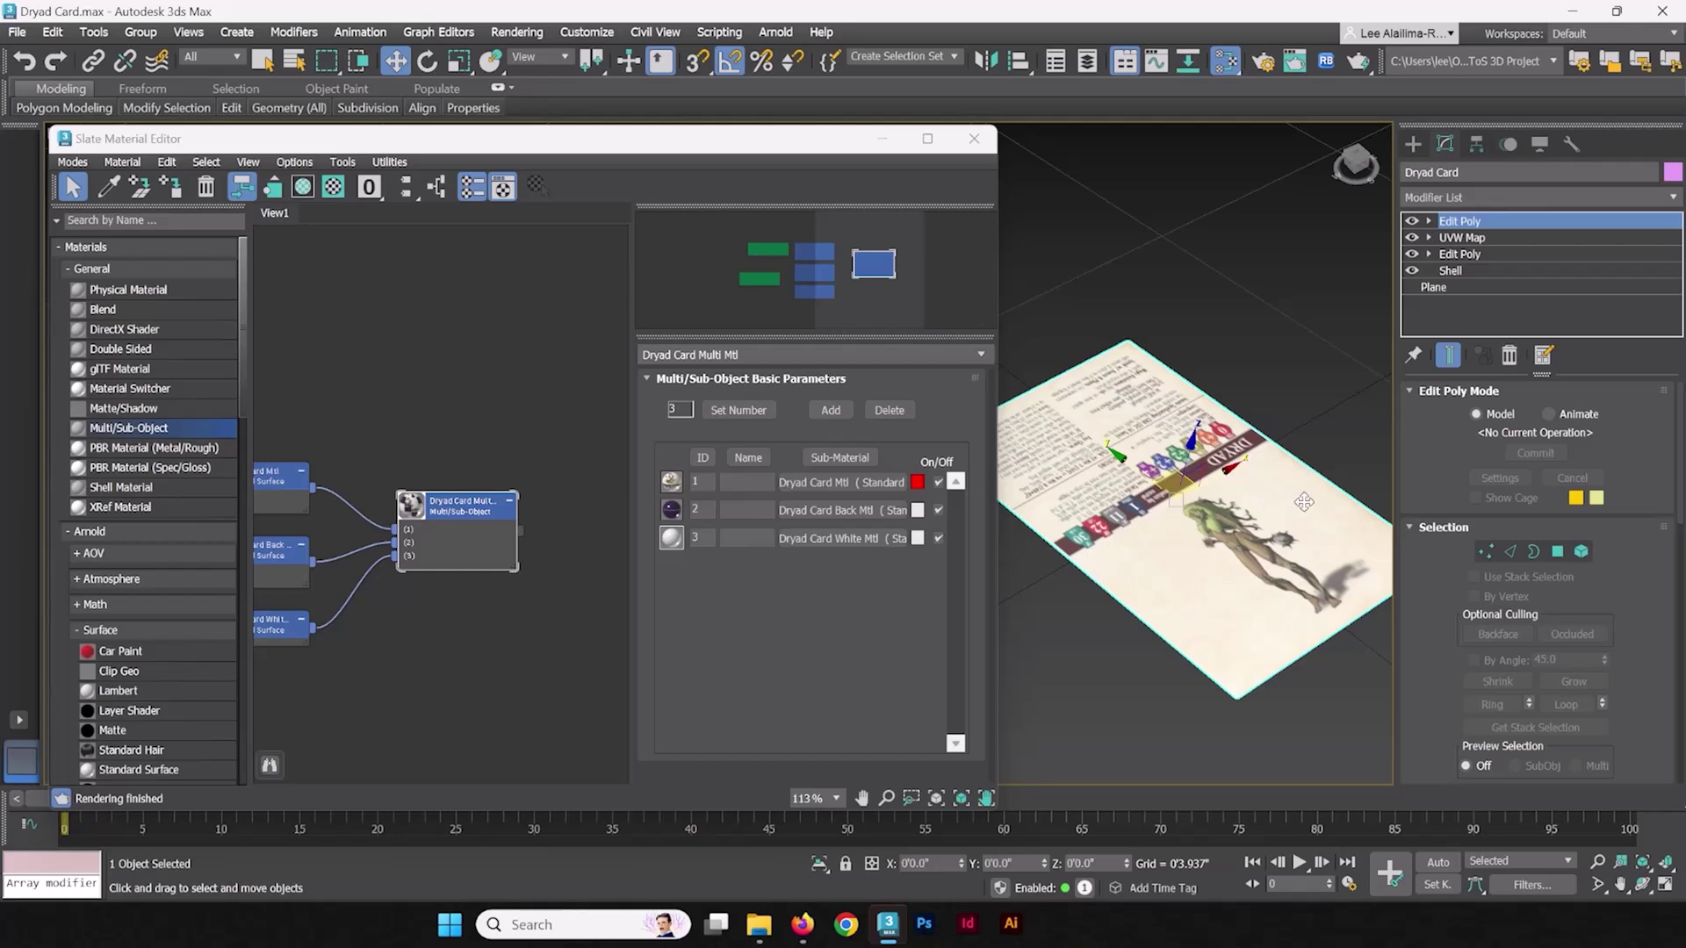
pyautogui.moveTo(1458, 664); pyautogui.dragTo(1452, 423)
pyautogui.scroll(5, 1452, 423)
# Step: In Polygon mode, select both large card faces and bring the Material IDs rollout into view
pyautogui.click(1559, 554)
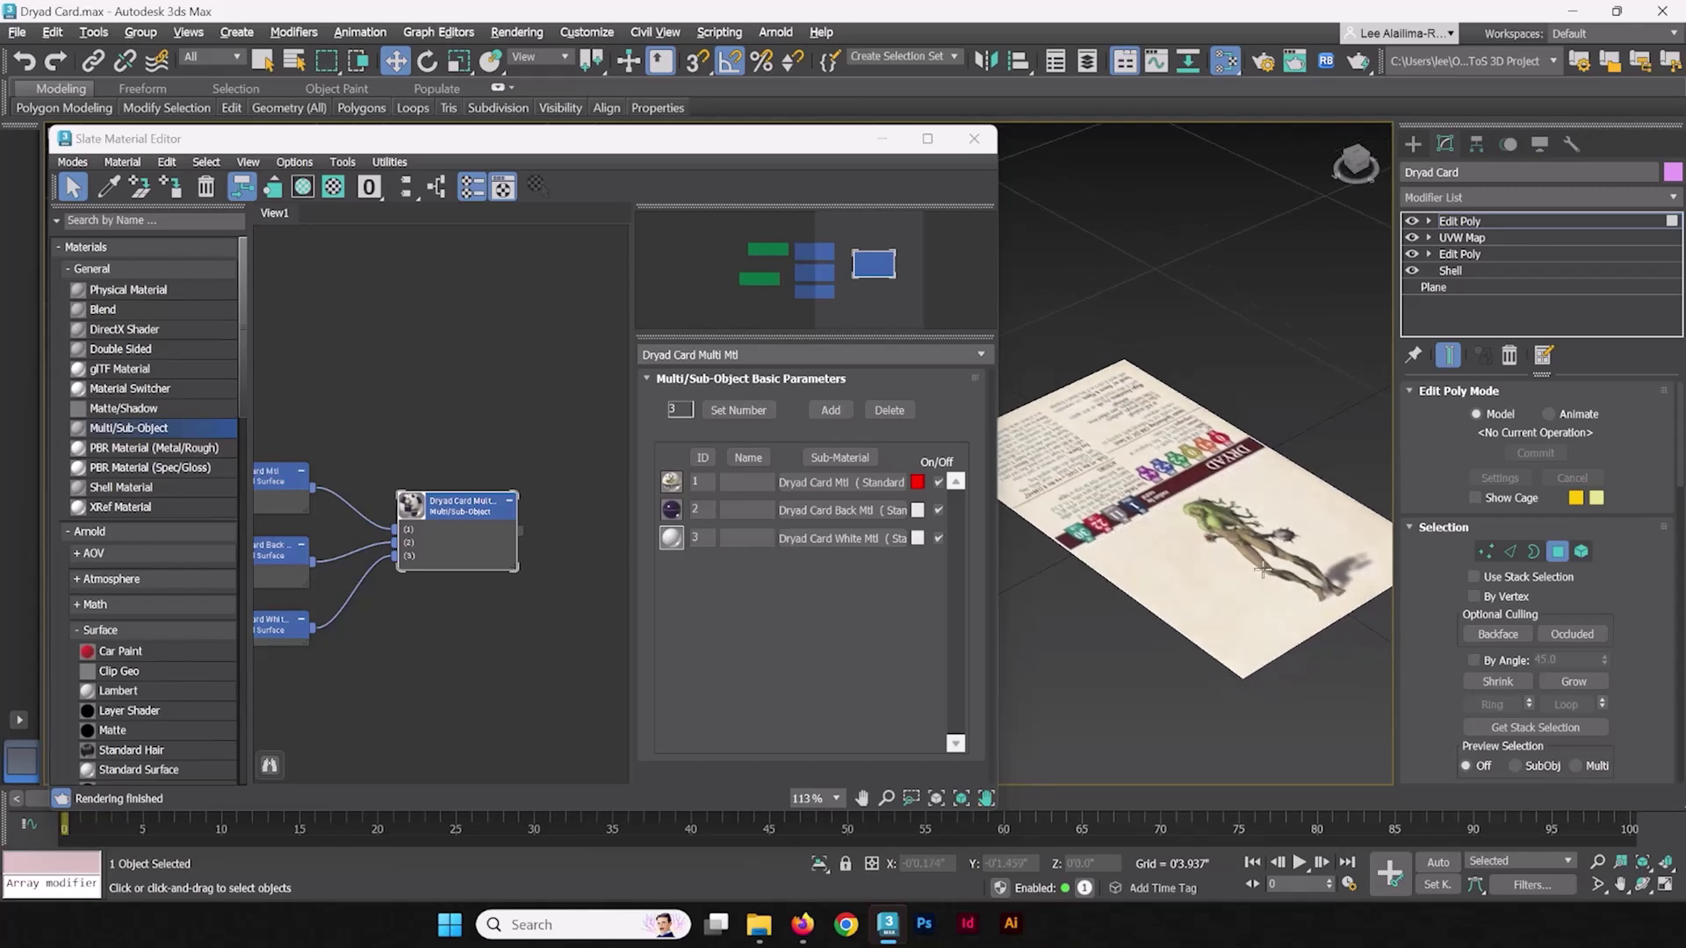
pyautogui.click(1221, 523)
pyautogui.click(1122, 421)
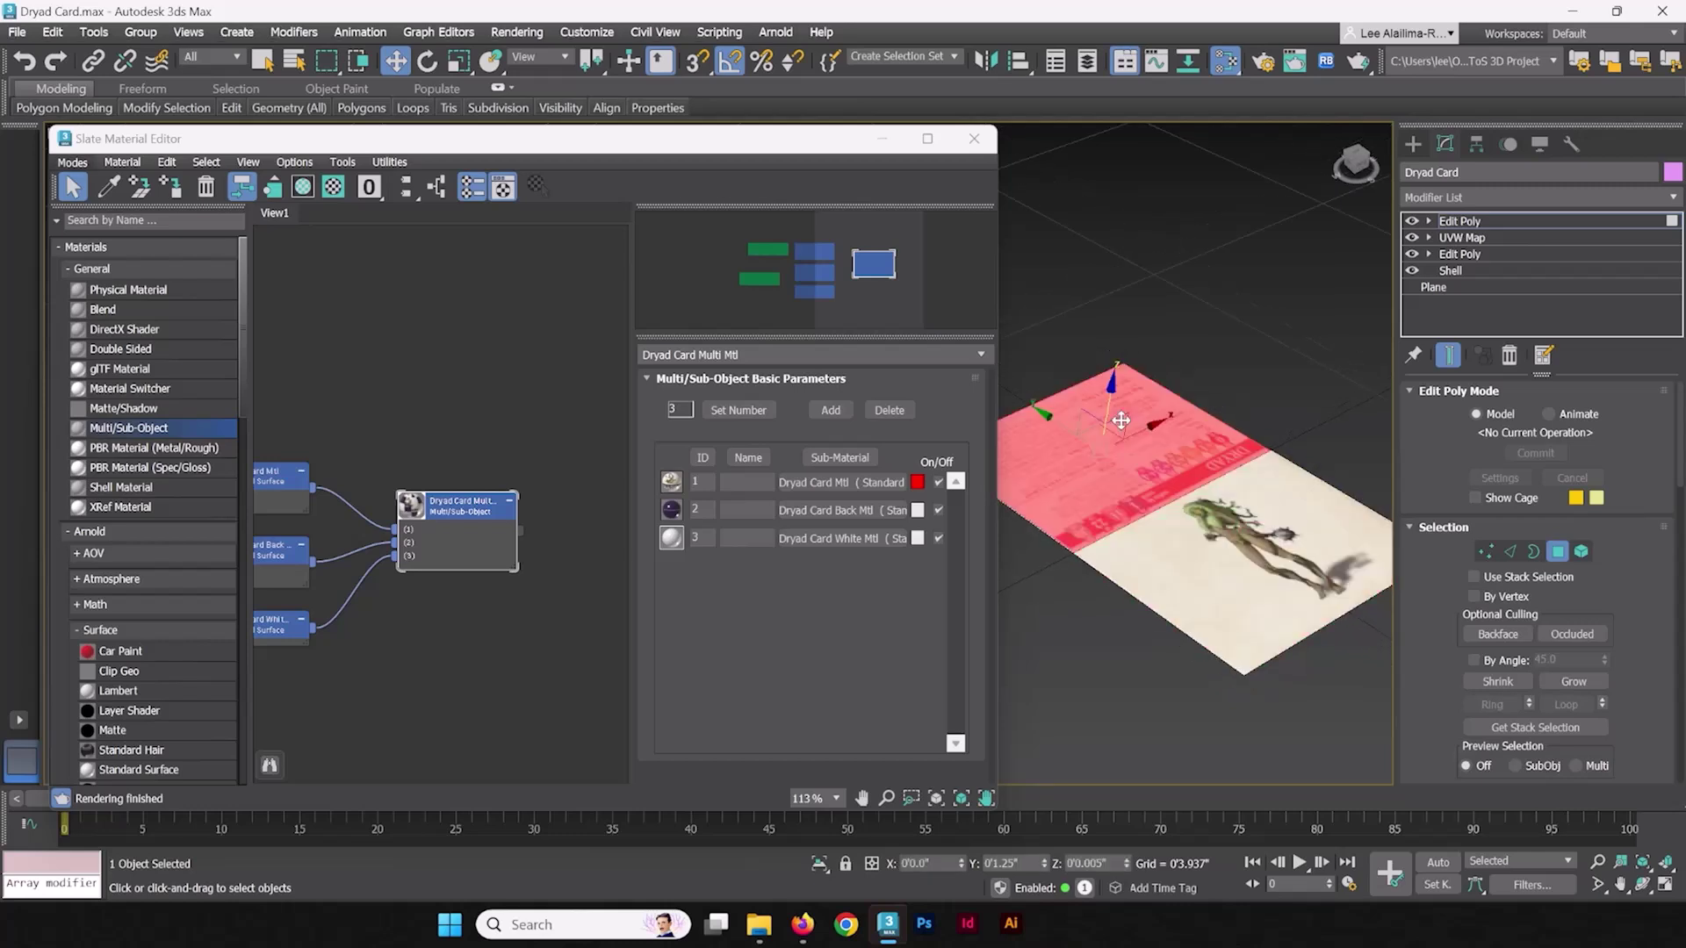
pyautogui.click(1233, 537)
pyautogui.click(1139, 459)
pyautogui.click(1214, 555)
pyautogui.click(1103, 470)
pyautogui.click(1248, 548)
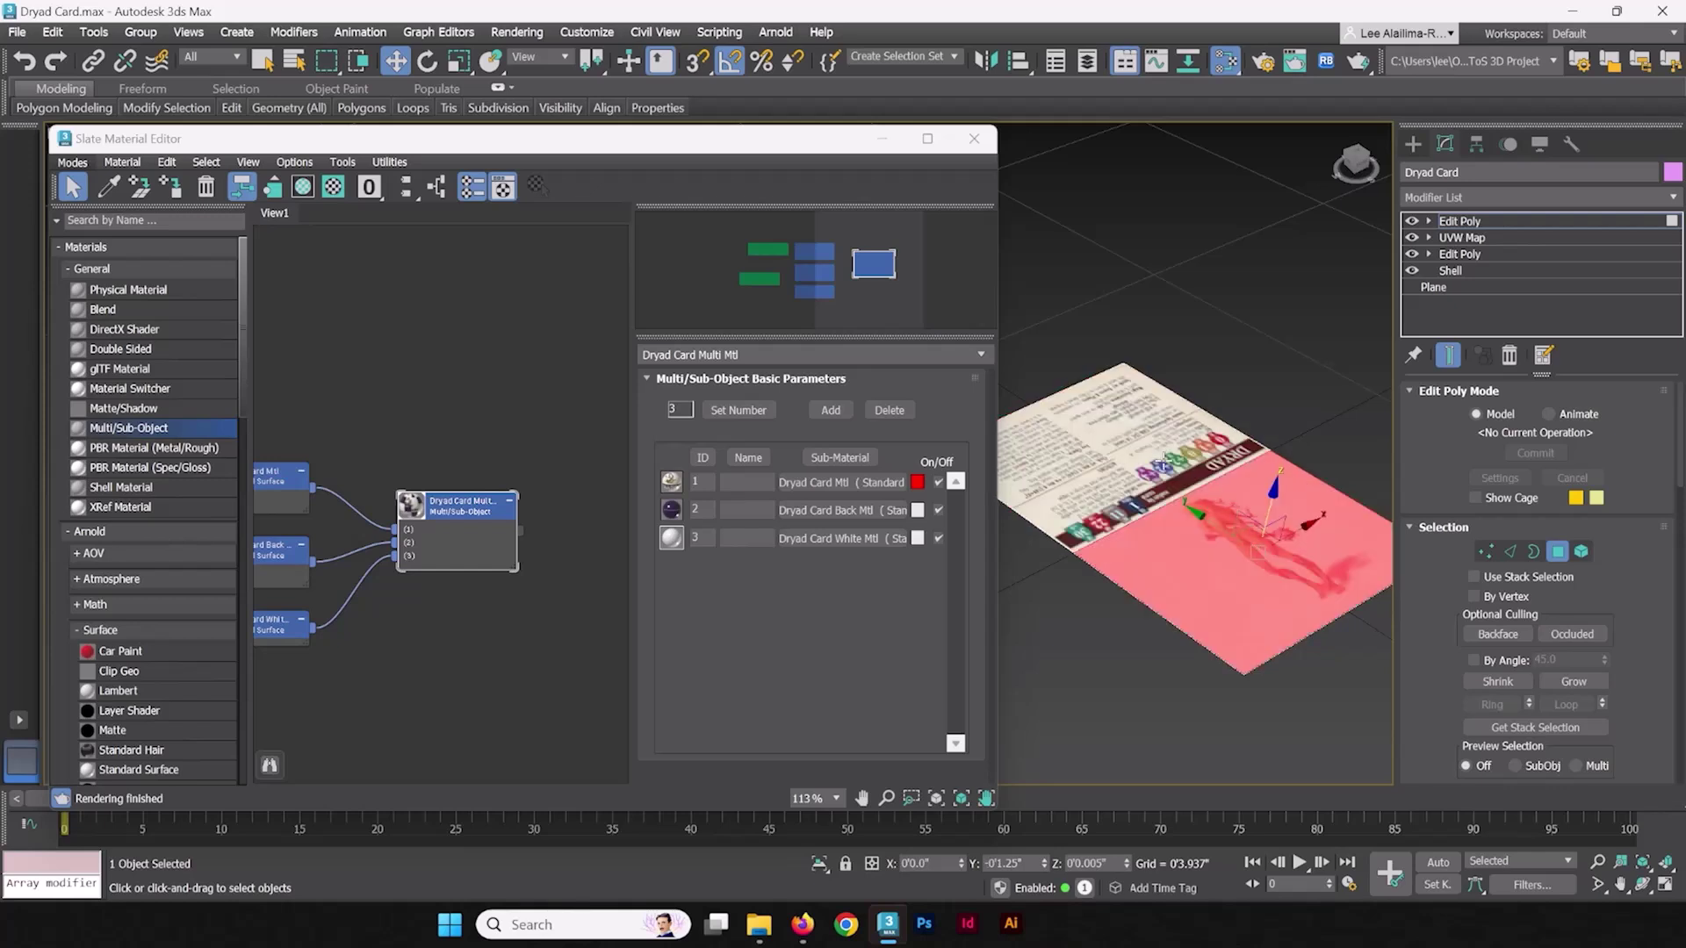
pyautogui.keyDown('ctrl'); pyautogui.click(1150, 452); pyautogui.keyUp('ctrl')
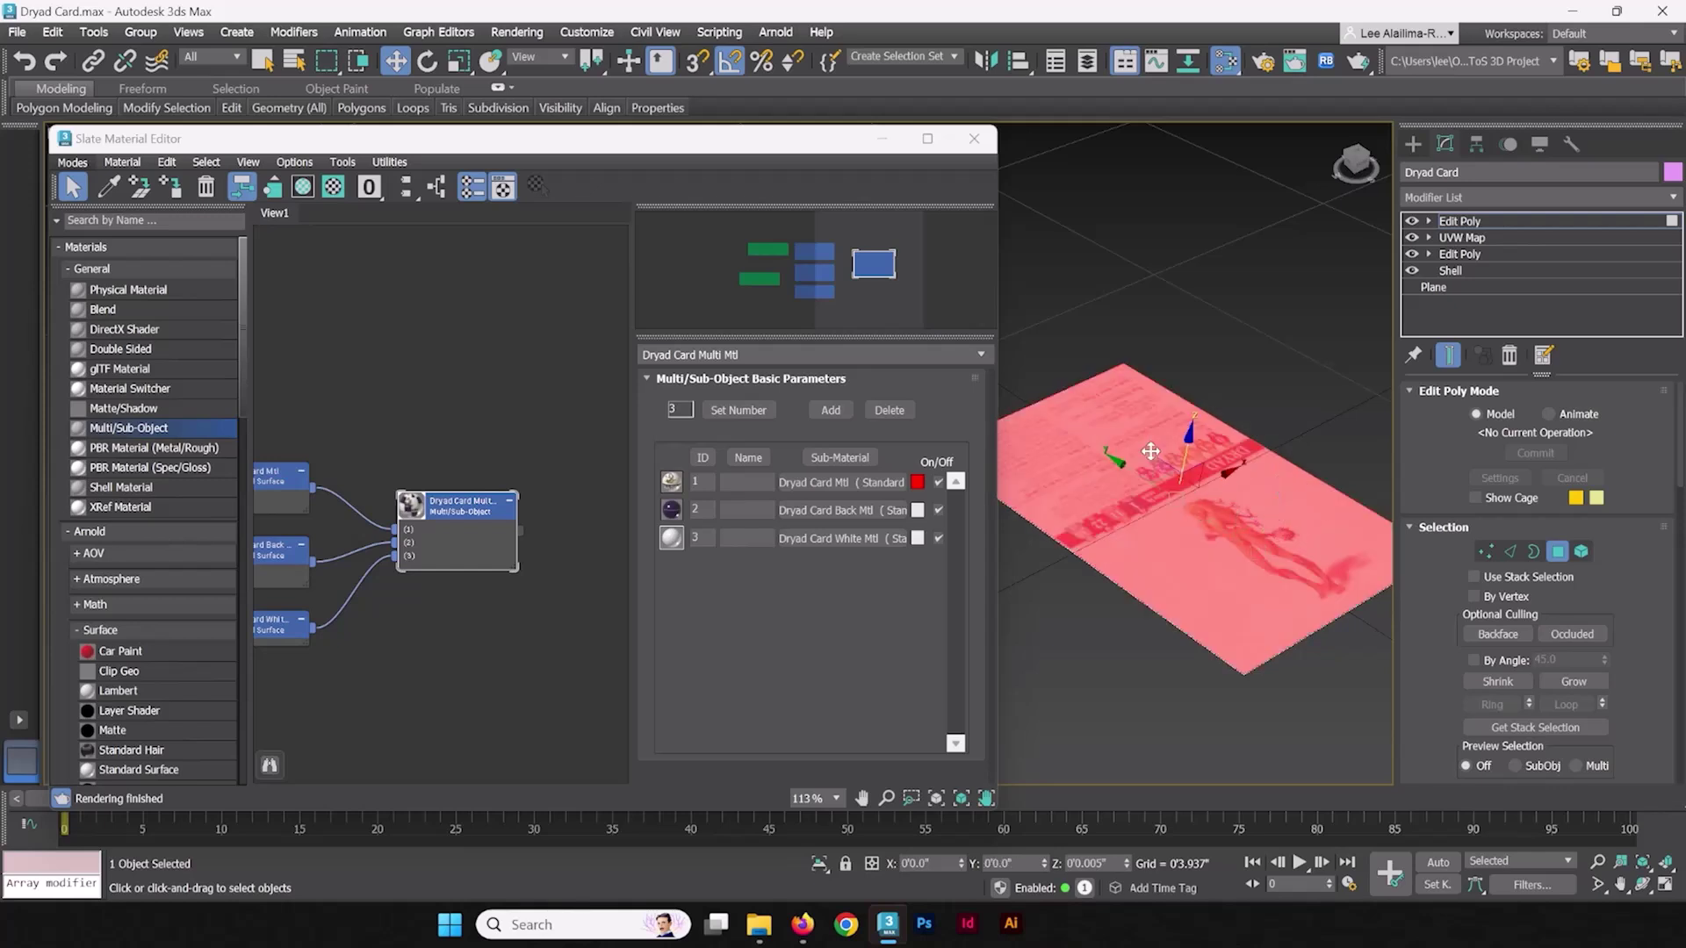
pyautogui.click(1283, 546)
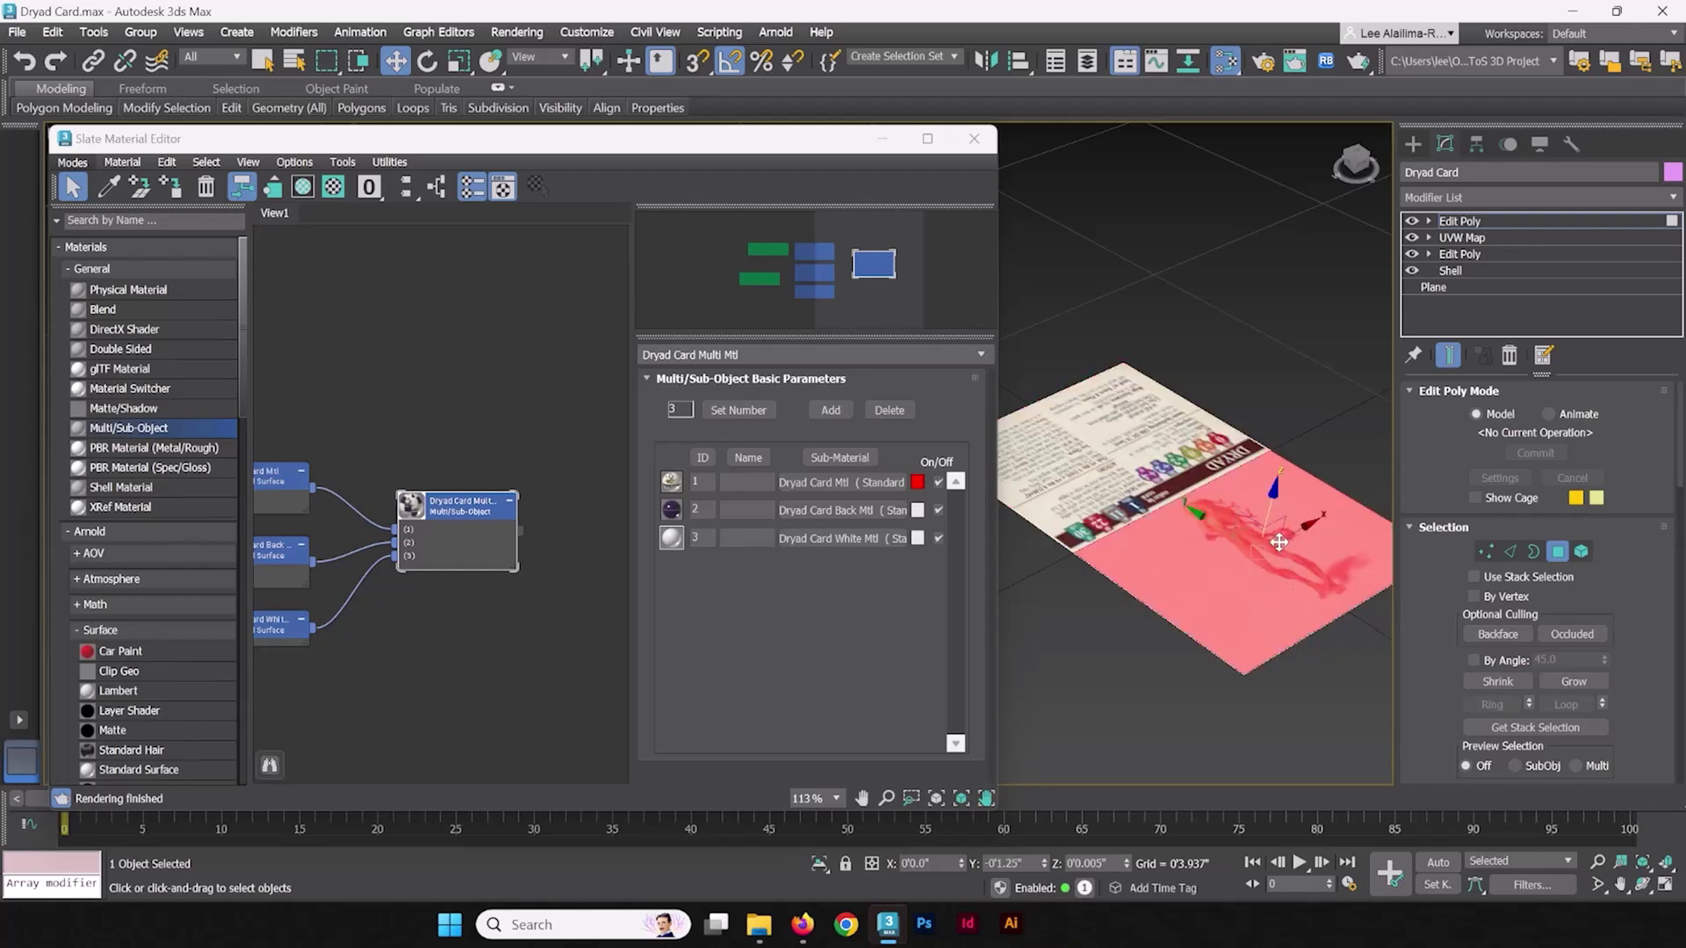
pyautogui.keyDown('ctrl'); pyautogui.click(1160, 463); pyautogui.keyUp('ctrl')
pyautogui.scroll(-2, 1636, 589)
pyautogui.scroll(-6, 1635, 589)
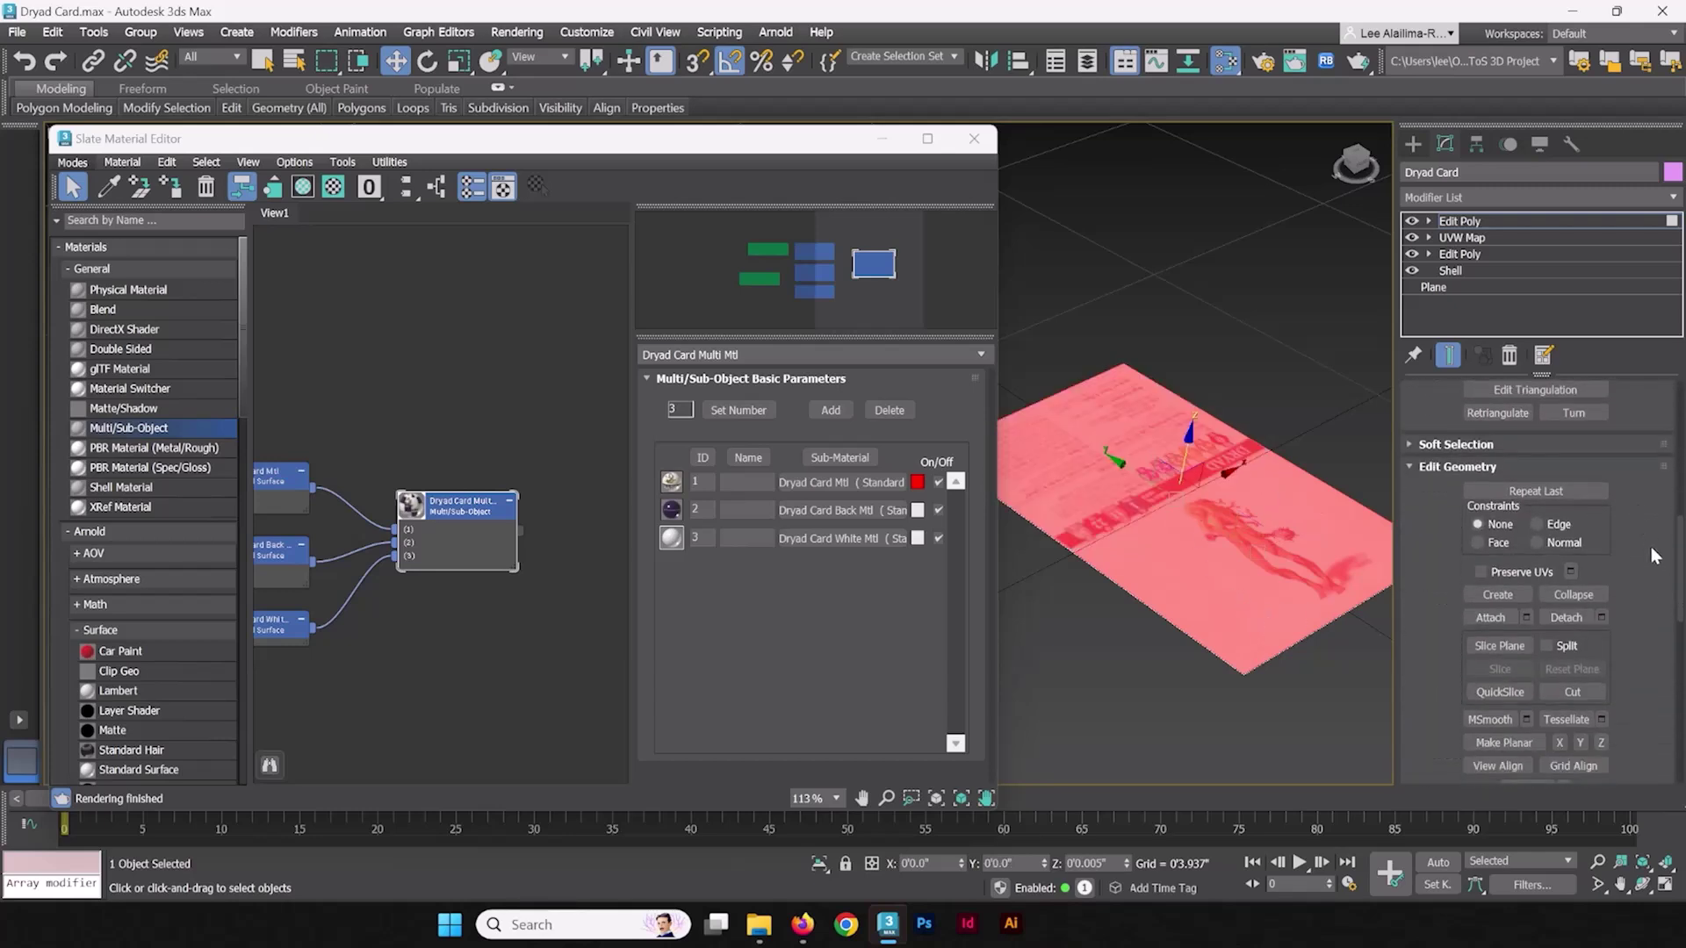
pyautogui.scroll(-7, 1651, 553)
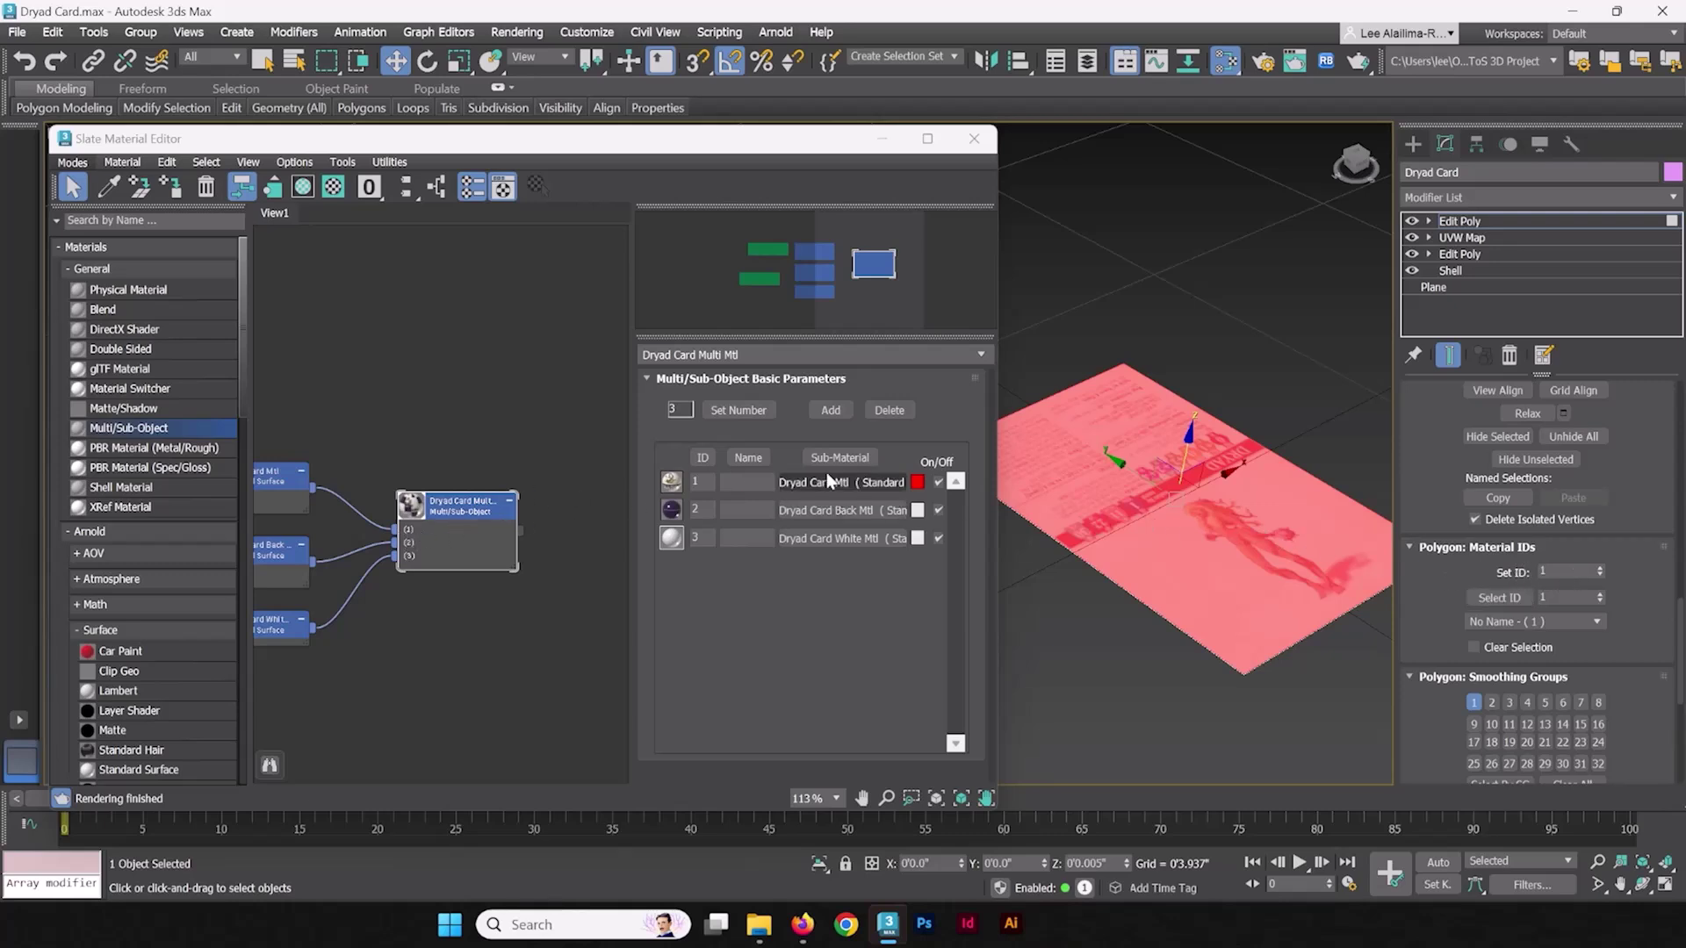
# Step: Assign material ID 1 to the card's front polygons, deselect them, and check the purple back
pyautogui.keyDown('alt'); pyautogui.moveTo(1239, 579); pyautogui.dragTo(1238, 438, button='middle'); pyautogui.keyUp('alt')
pyautogui.click(1211, 387)
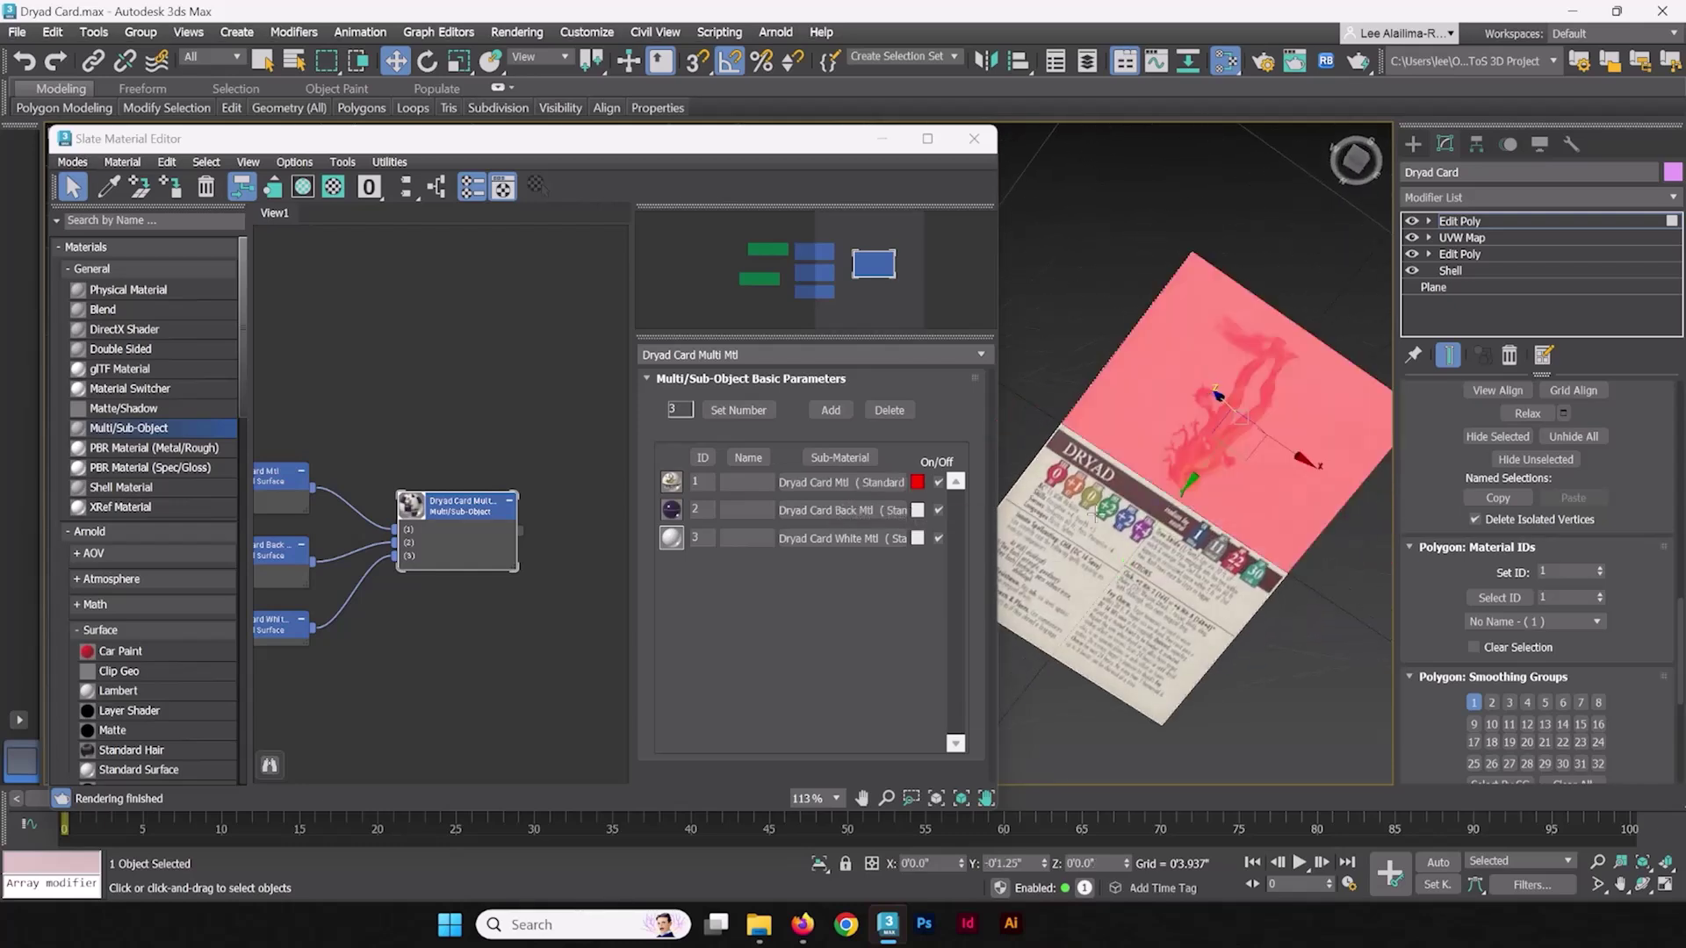
pyautogui.keyDown('ctrl'); pyautogui.click(1050, 564); pyautogui.keyUp('ctrl')
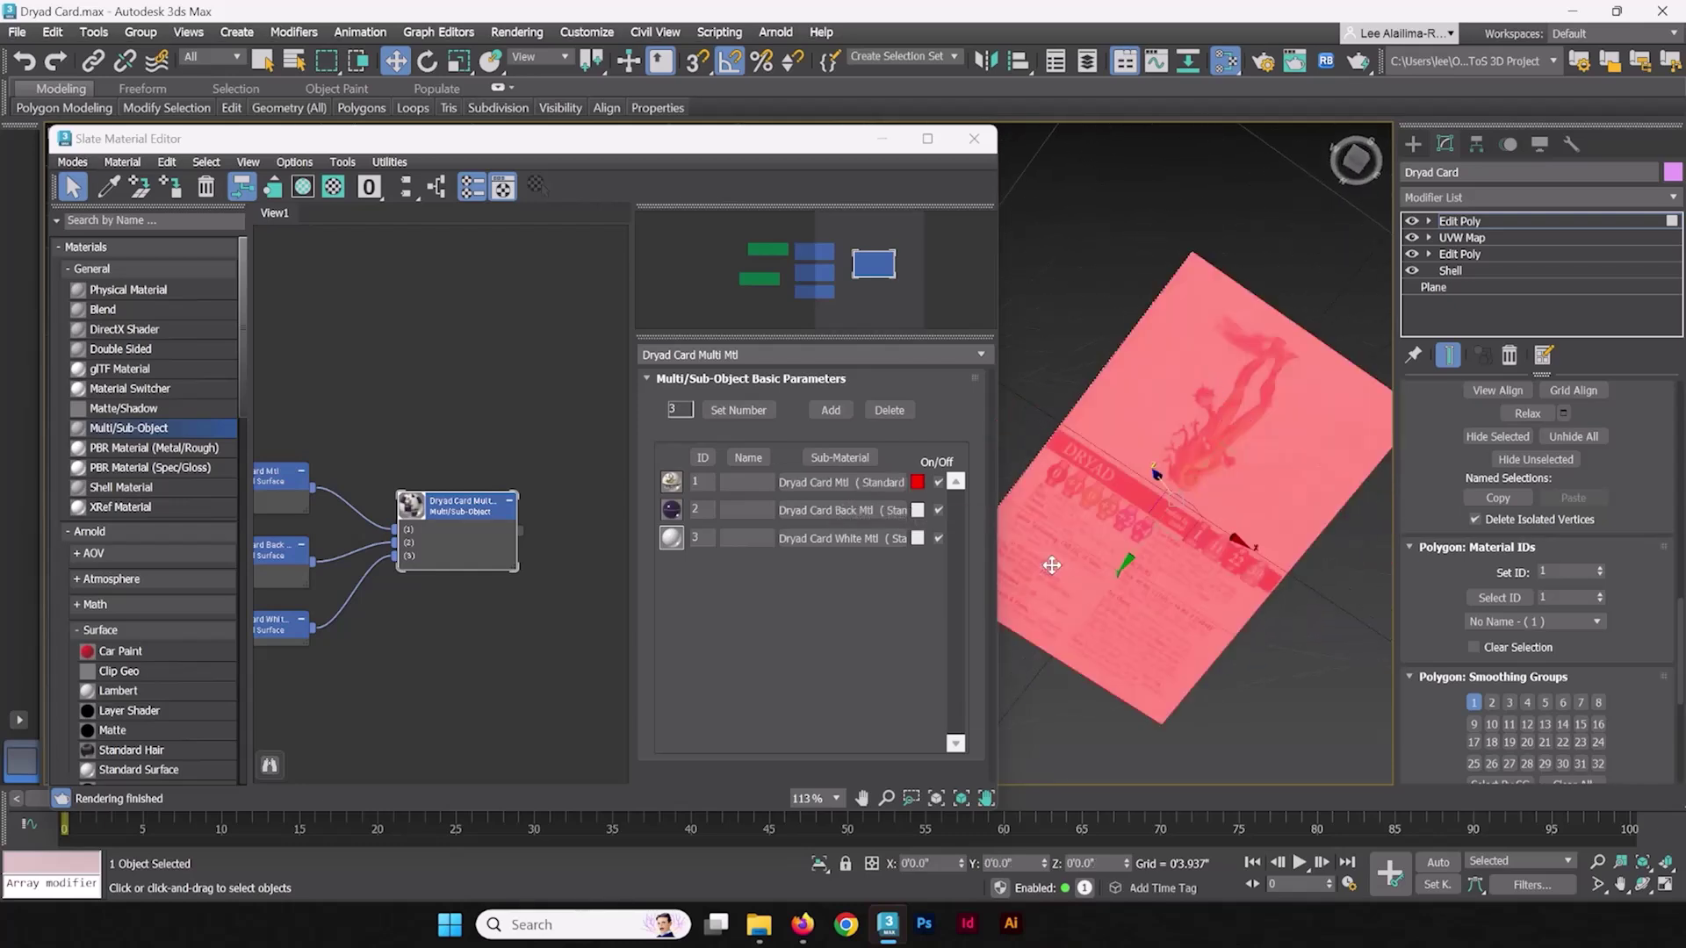
pyautogui.click(1554, 571)
pyautogui.hotkey('ctrl', 'd')
pyautogui.scroll(5, 1219, 471)
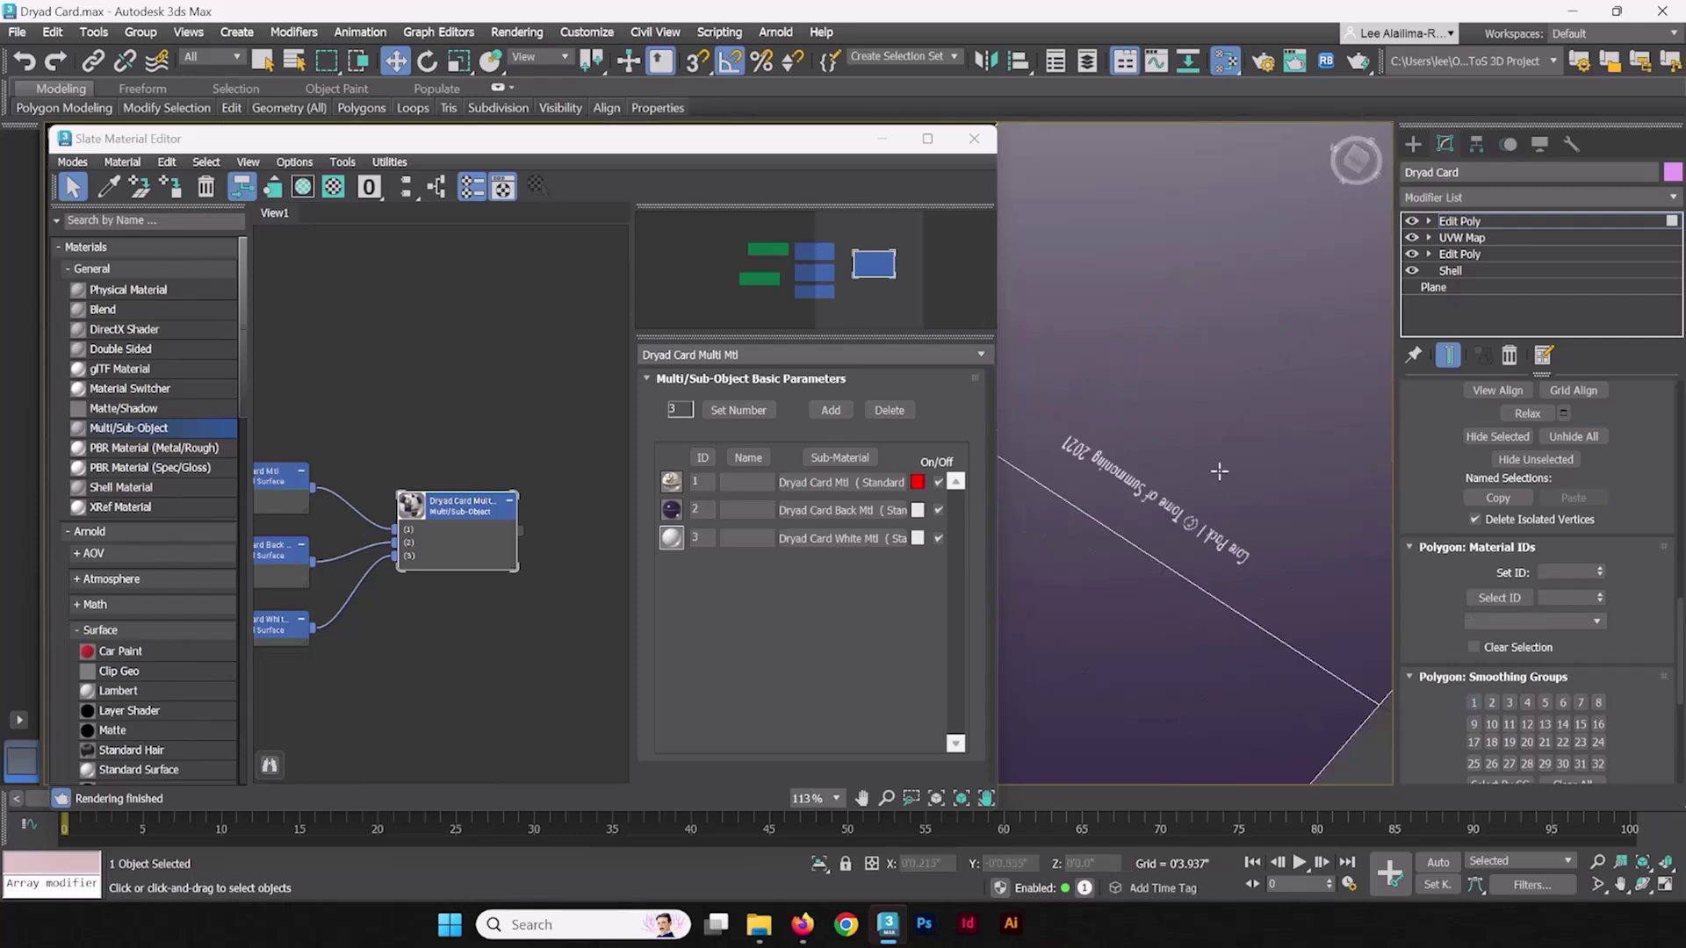
pyautogui.keyDown('alt'); pyautogui.moveTo(1219, 472); pyautogui.dragTo(1087, 468, button='middle'); pyautogui.keyUp('alt')
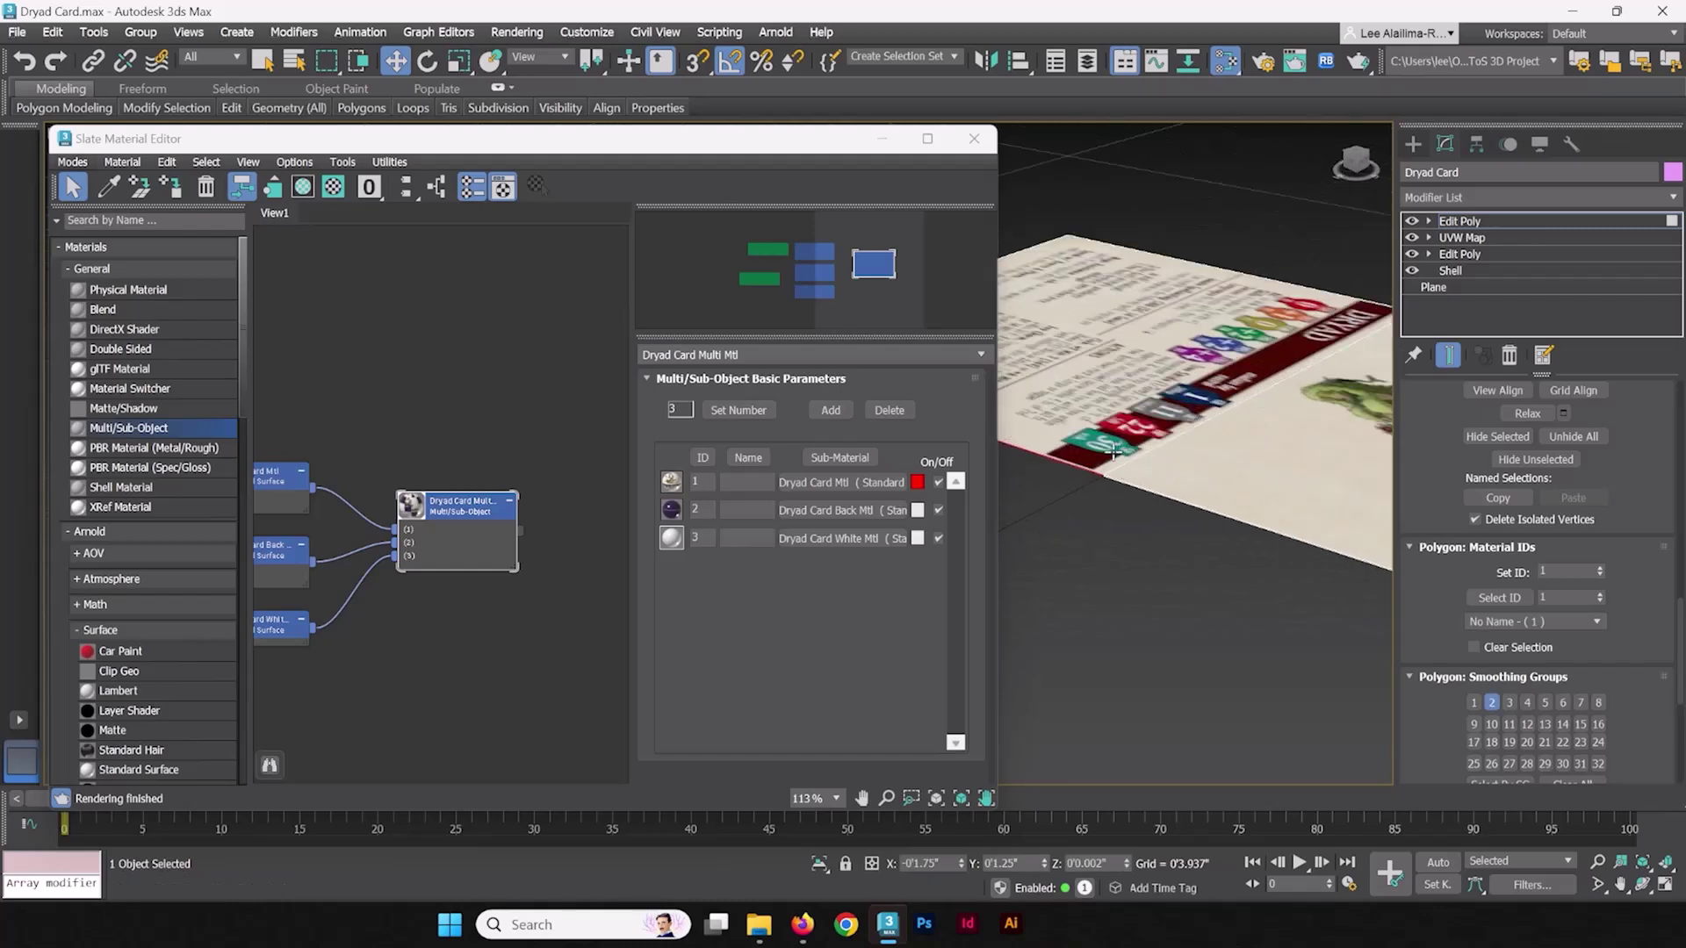
# Step: Reselect the card's top polygons and minimize the Slate Material Editor
pyautogui.moveTo(1161, 457)
pyautogui.mouseDown(button='middle')
pyautogui.moveTo(1209, 488)
pyautogui.moveTo(1152, 487)
pyautogui.moveTo(1204, 463)
pyautogui.moveTo(1130, 443)
pyautogui.moveTo(1166, 437)
pyautogui.mouseUp(button='middle')
pyautogui.click(1173, 410)
pyautogui.click(1258, 469)
pyautogui.click(1139, 390)
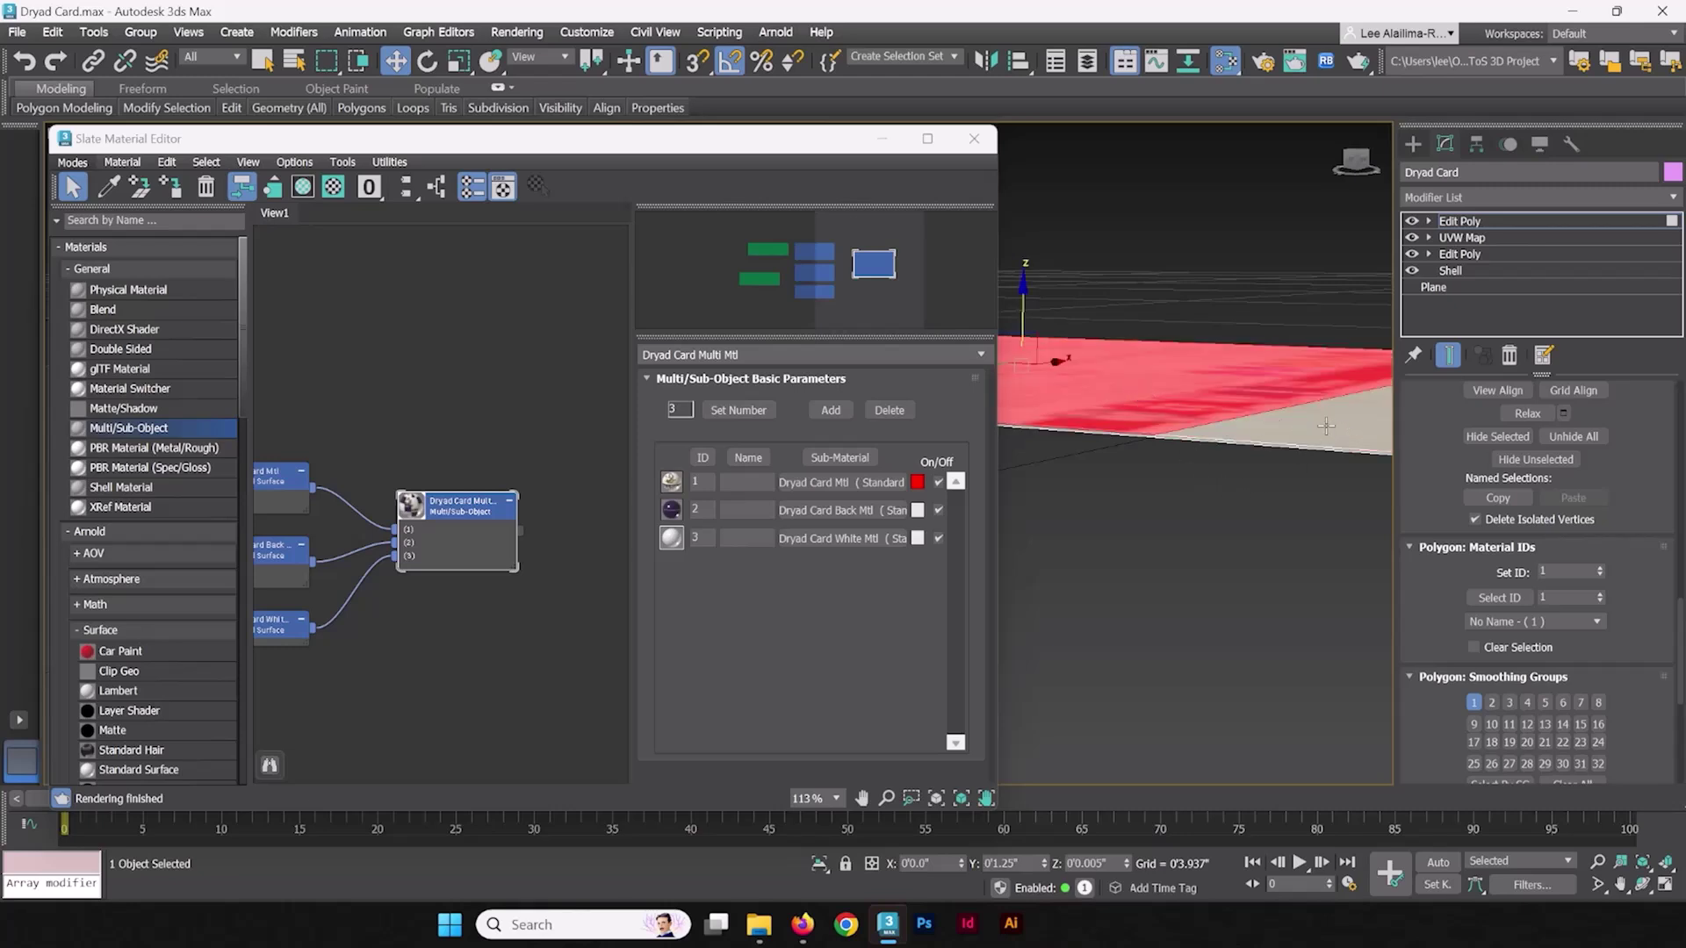
pyautogui.keyDown('alt'); pyautogui.moveTo(1240, 426); pyautogui.dragTo(1172, 443, button='middle'); pyautogui.keyUp('alt')
pyautogui.click(883, 138)
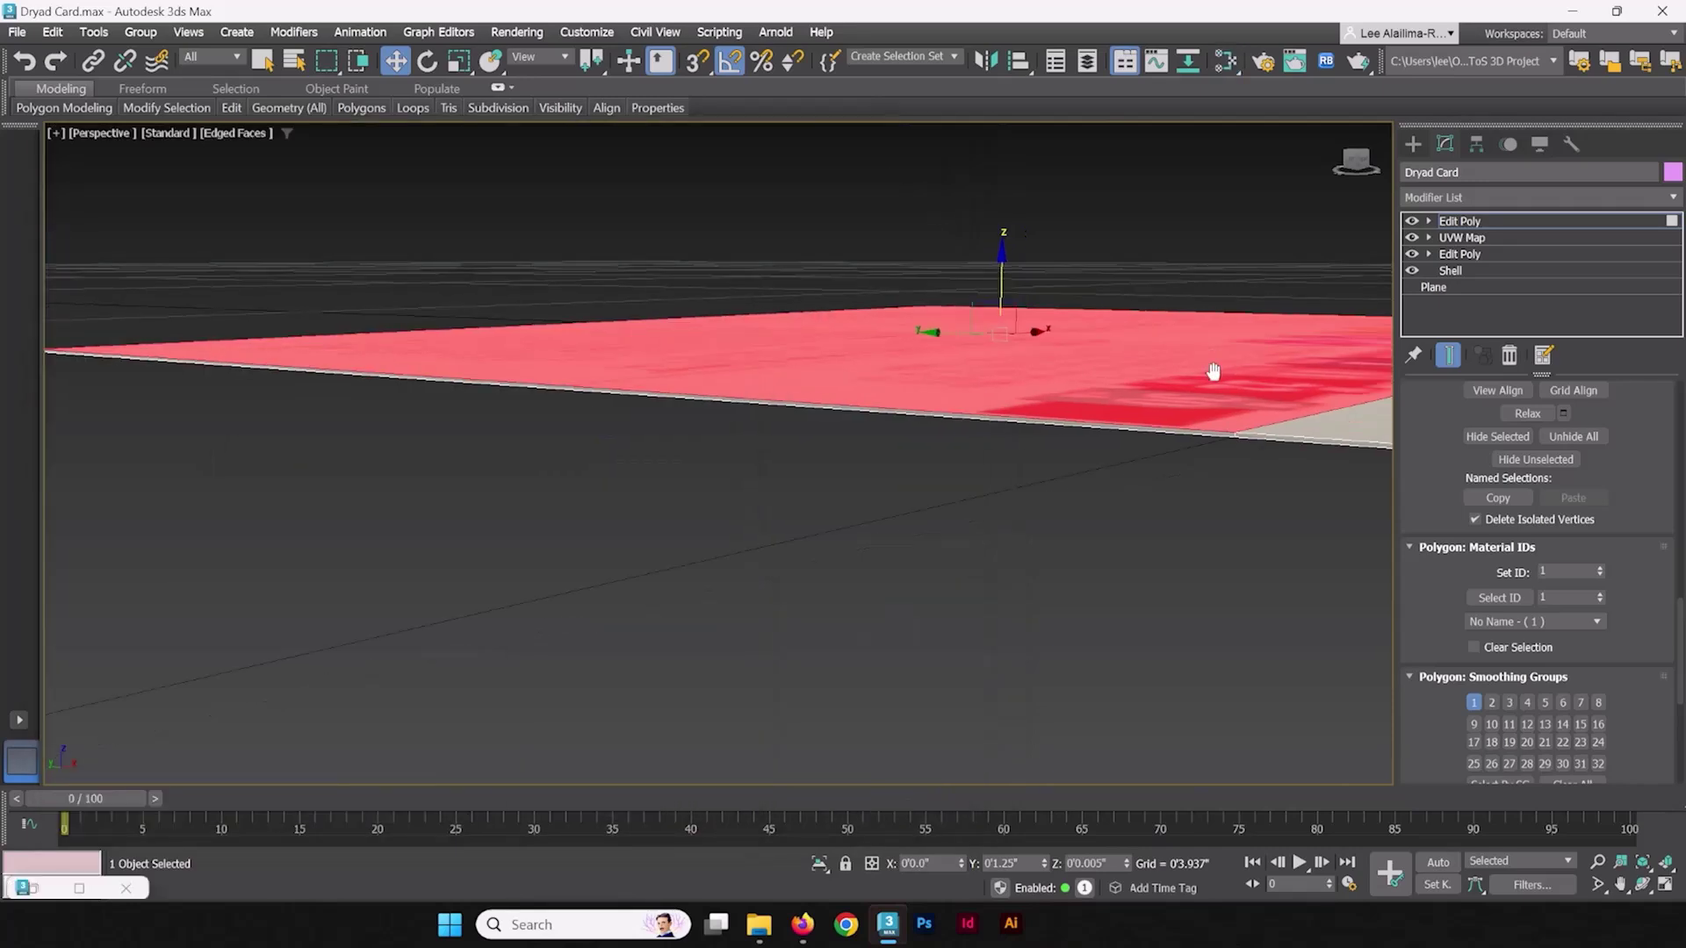
# Step: Select the card's thin side faces and enter material ID 3 for them
pyautogui.moveTo(1186, 369); pyautogui.dragTo(719, 418, button='middle')
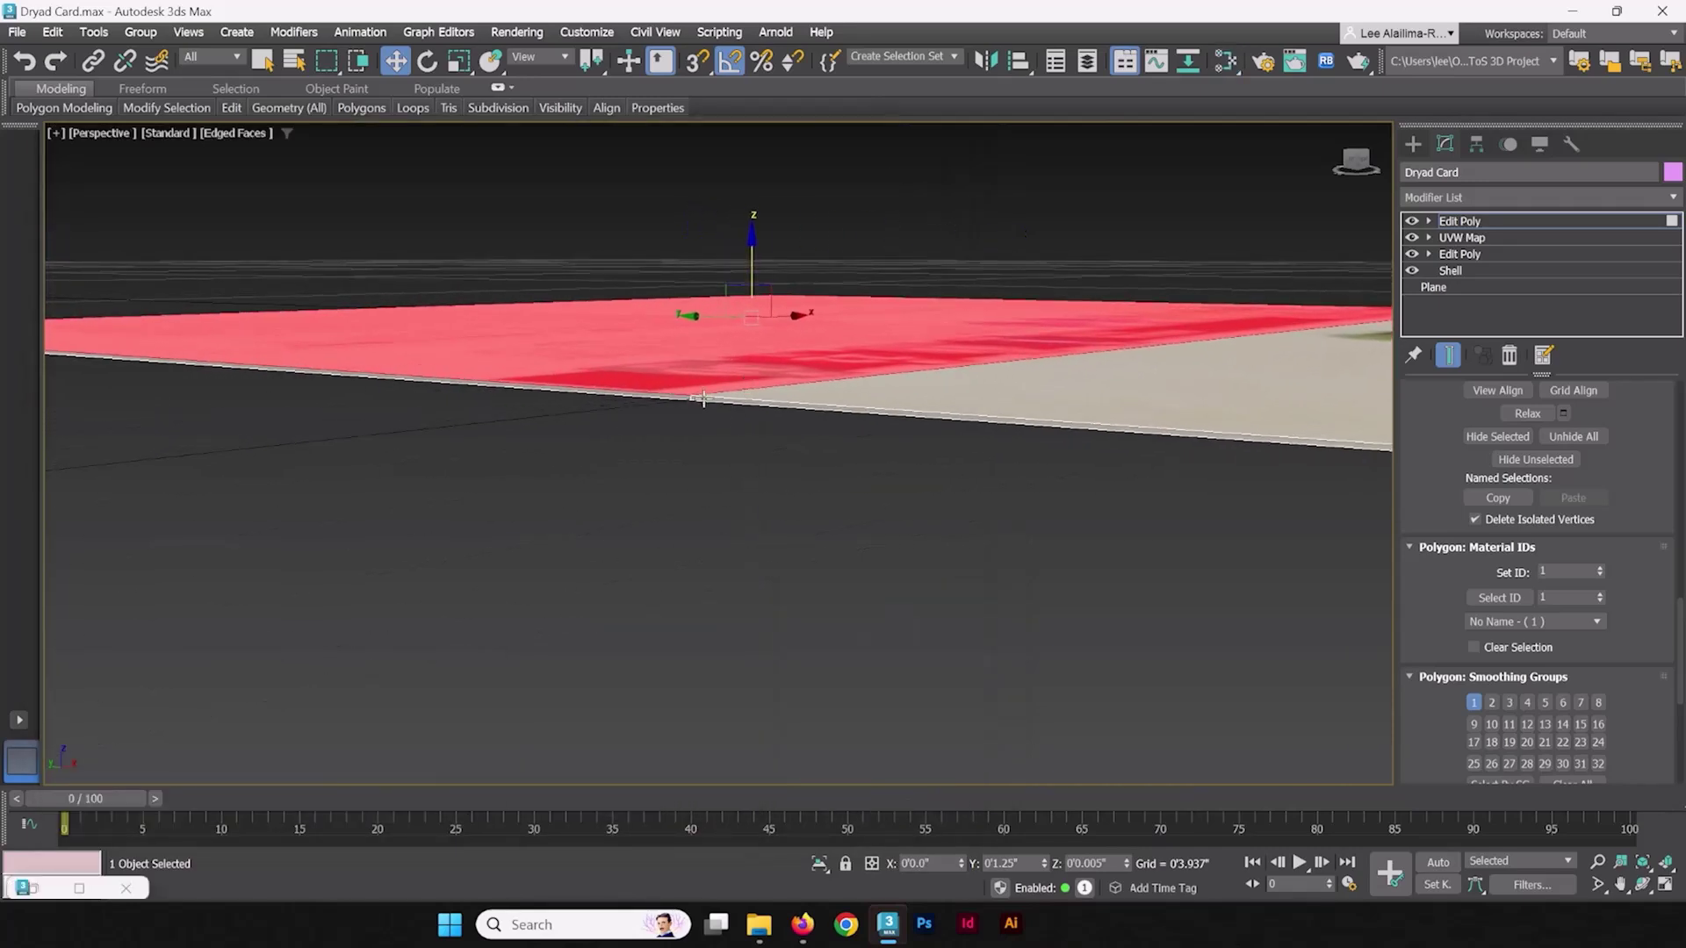
pyautogui.click(700, 399)
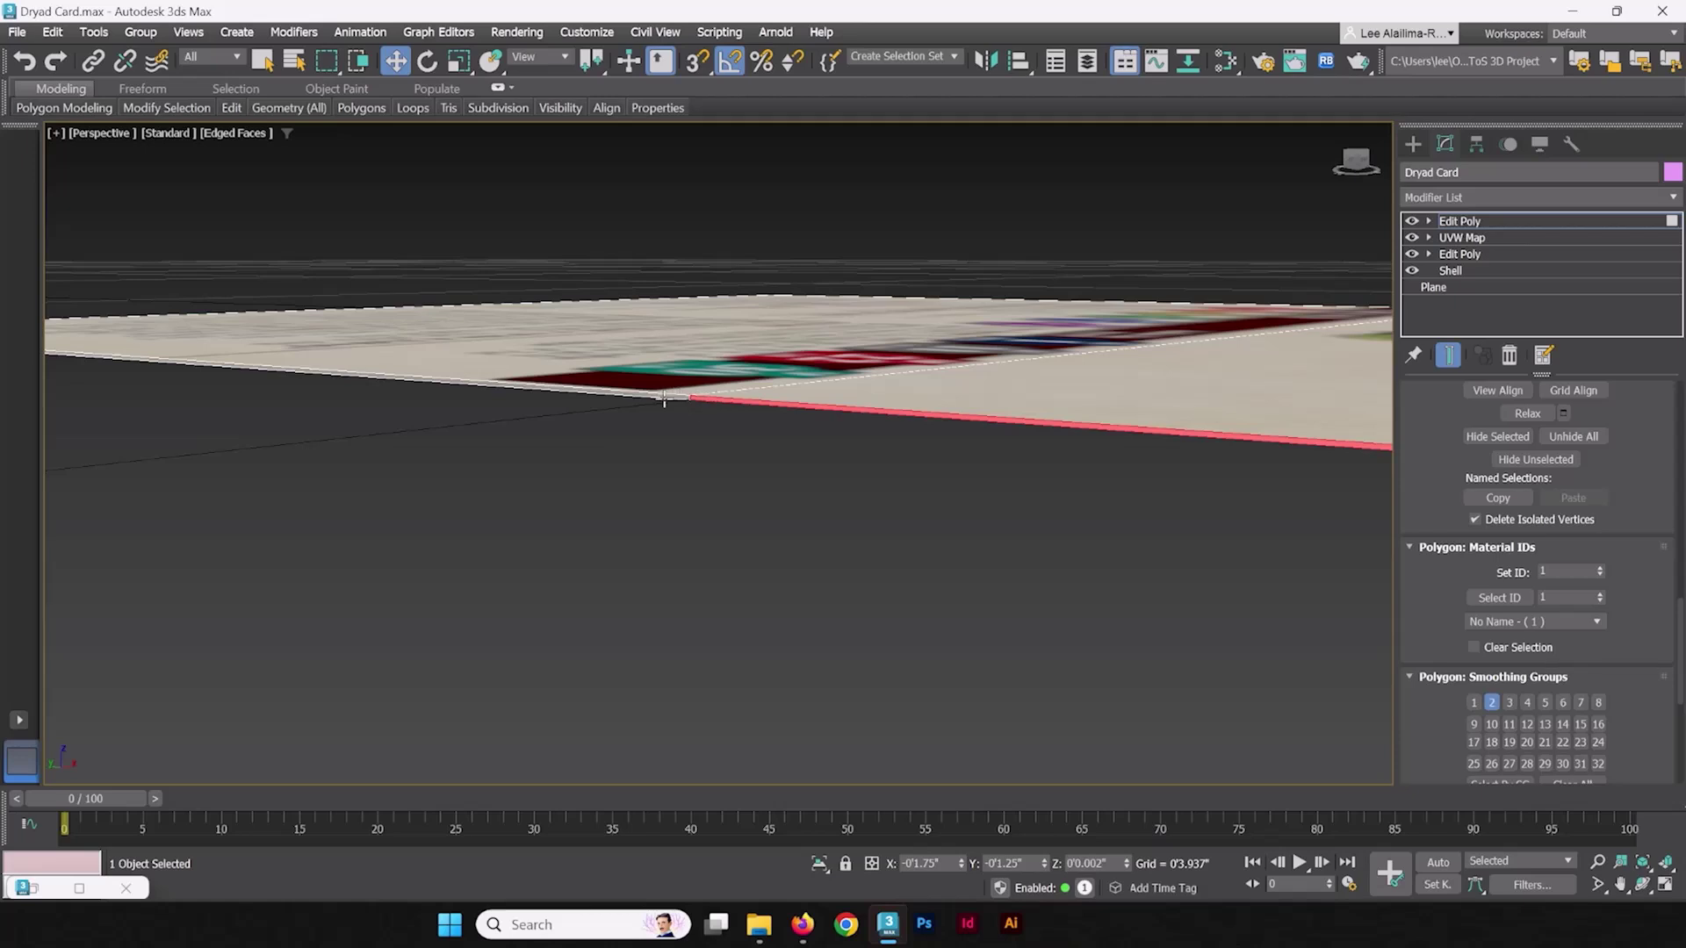
pyautogui.keyDown('ctrl'); pyautogui.click(664, 396); pyautogui.keyUp('ctrl')
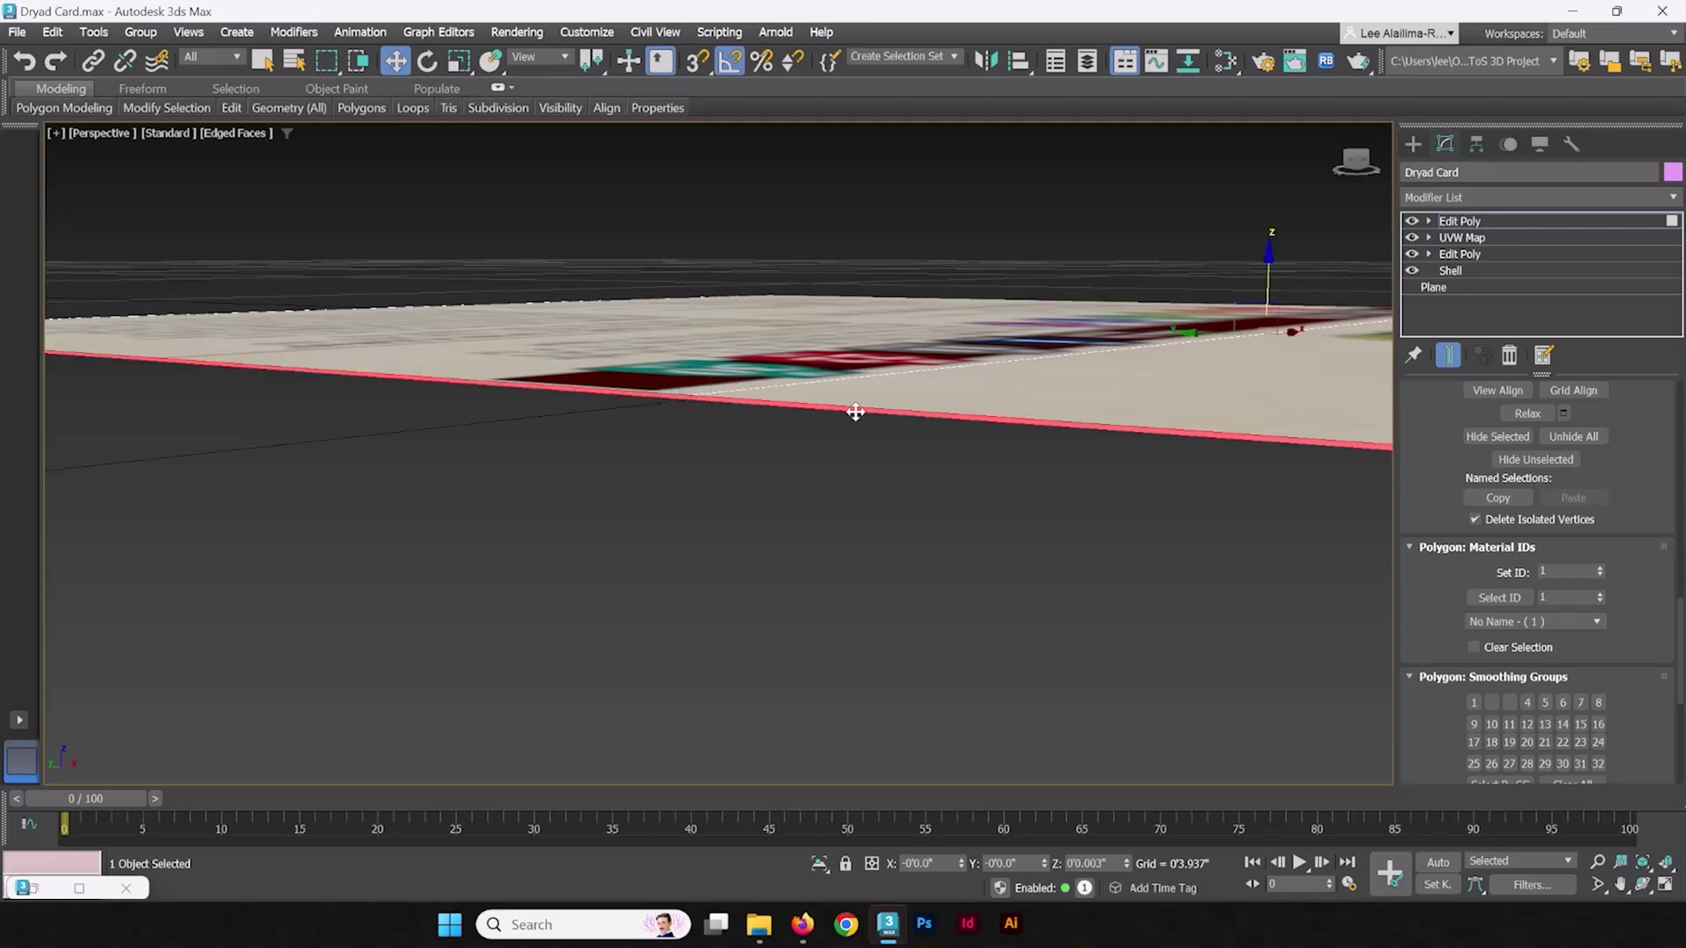
pyautogui.moveTo(640, 404)
pyautogui.keyDown('alt'); pyautogui.mouseDown(button='middle')
pyautogui.moveTo(820, 414)
pyautogui.moveTo(760, 422)
pyautogui.moveTo(809, 424)
pyautogui.moveTo(1108, 408)
pyautogui.moveTo(1167, 422)
pyautogui.moveTo(831, 401)
pyautogui.moveTo(1001, 457)
pyautogui.moveTo(933, 482)
pyautogui.moveTo(613, 400)
pyautogui.mouseUp(button='middle'); pyautogui.keyUp('alt')
pyautogui.click(999, 462)
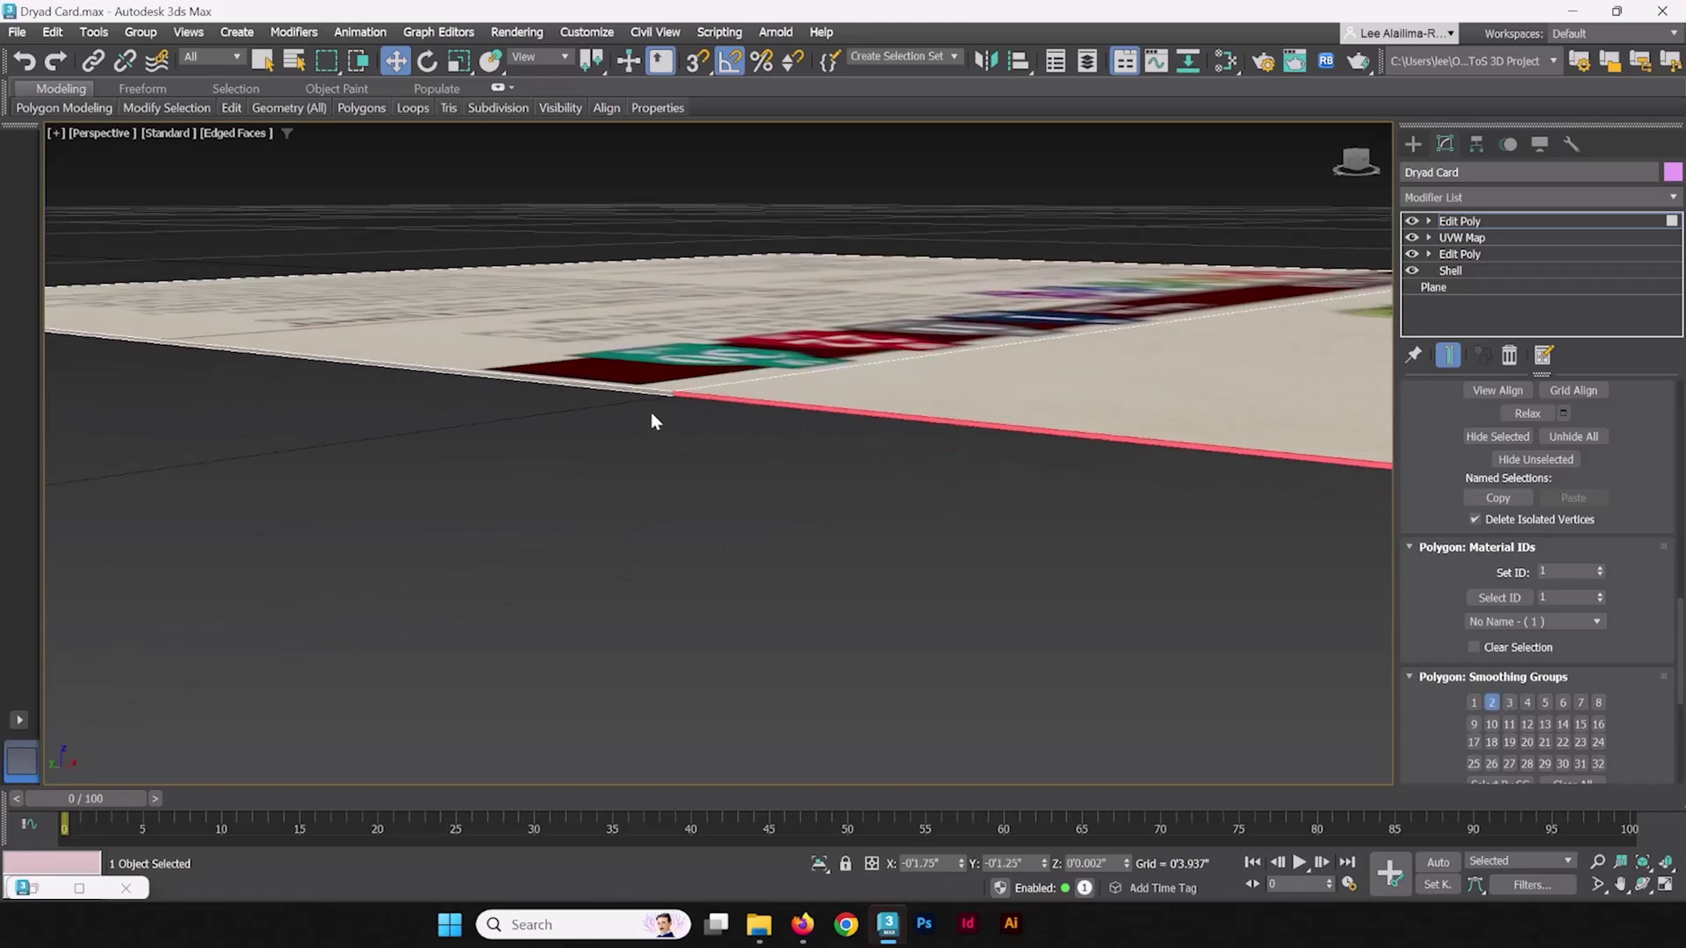
pyautogui.click(657, 394)
pyautogui.keyDown('ctrl'); pyautogui.click(1291, 298); pyautogui.keyUp('ctrl')
pyautogui.scroll(-4, 1179, 359)
pyautogui.keyDown('alt'); pyautogui.moveTo(1179, 359); pyautogui.dragTo(779, 433, button='middle'); pyautogui.keyUp('alt')
pyautogui.scroll(3, 906, 431)
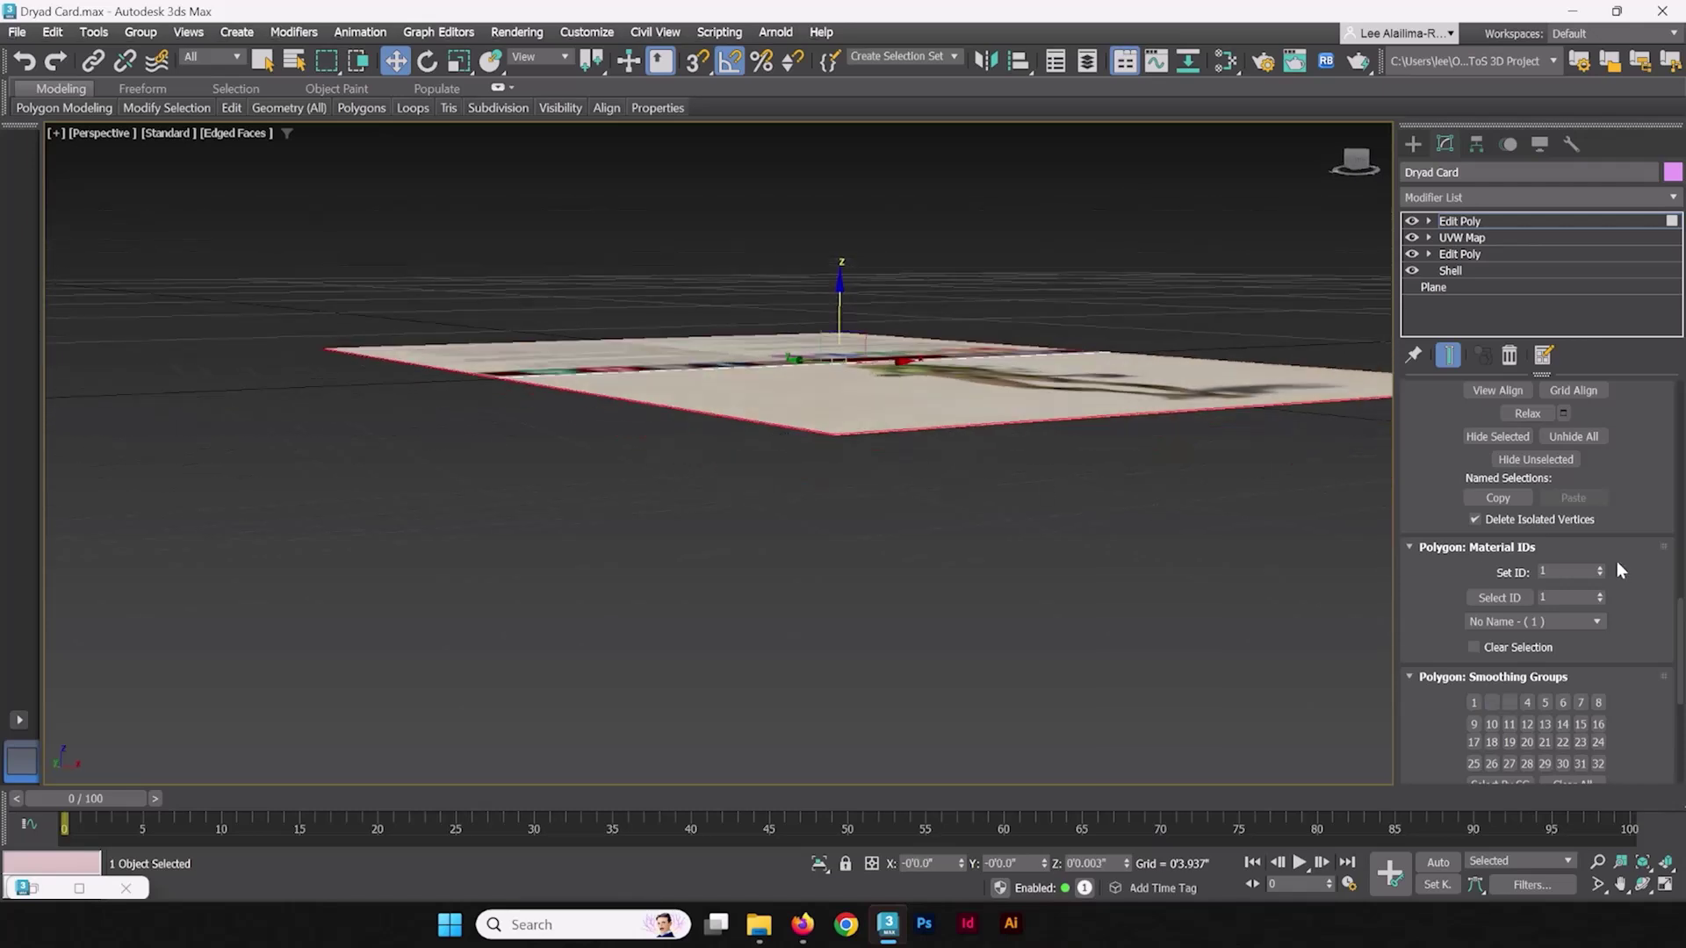
pyautogui.click(1580, 572)
# Step: Switch to Polygon mode with 4 and select the card's front polygon to check its ID
pyautogui.click(1458, 221)
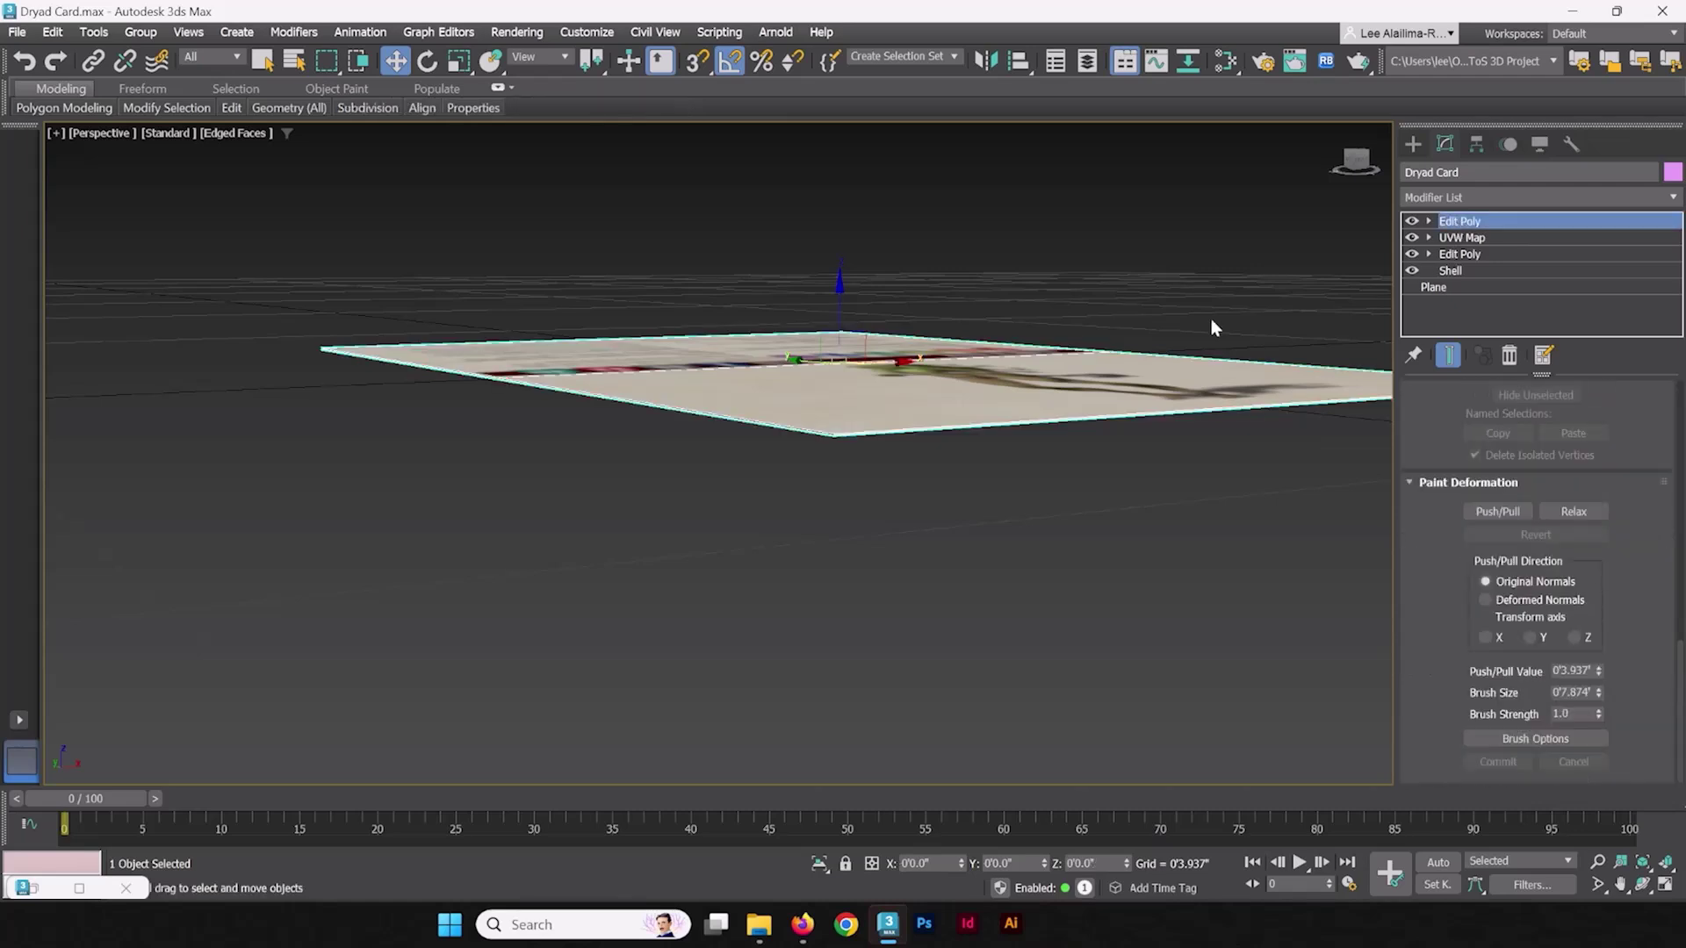
pyautogui.scroll(6, 873, 444)
pyautogui.scroll(-4, 824, 464)
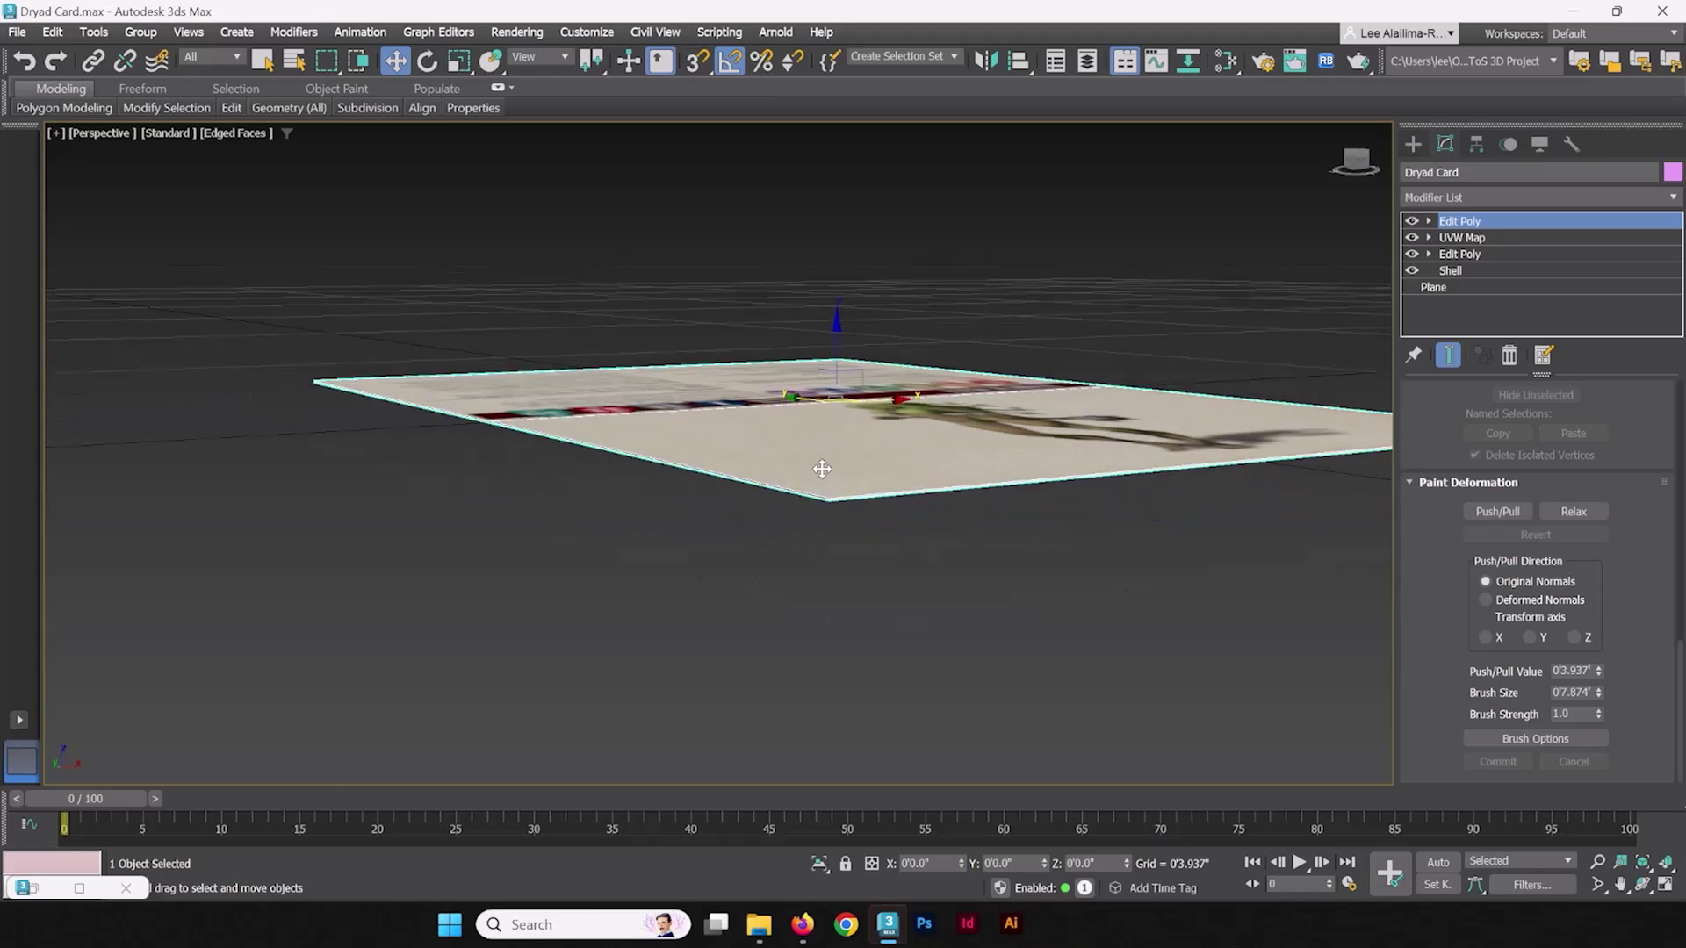
pyautogui.press('4')
pyautogui.click(845, 447)
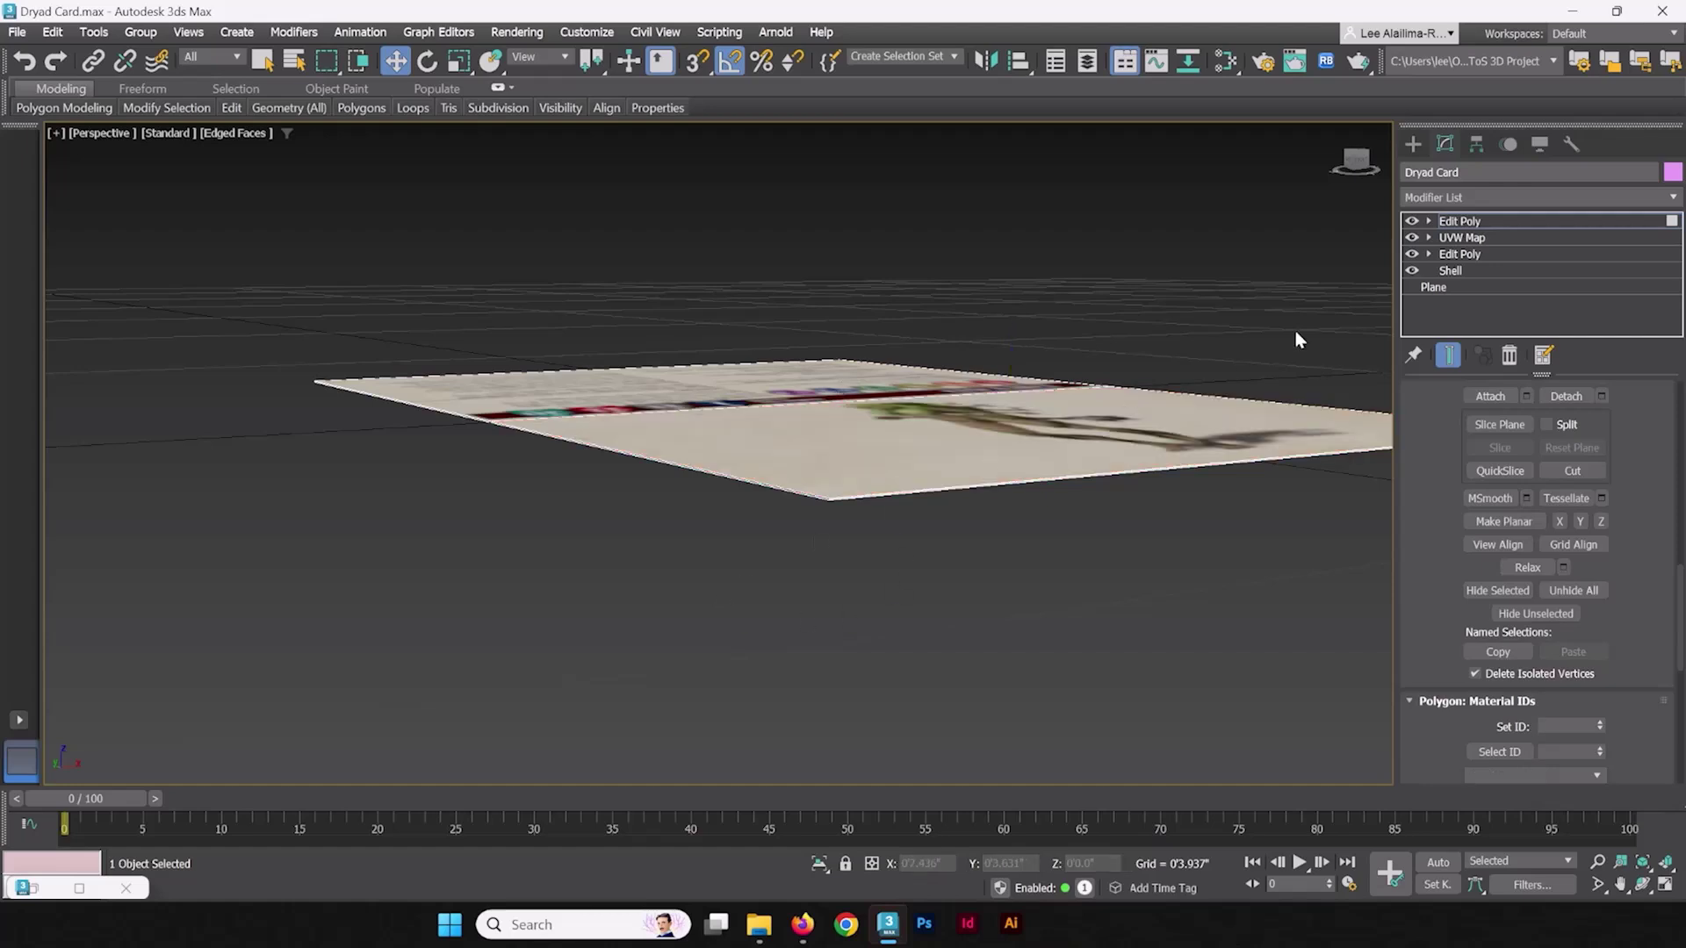
# Step: Check the front and back polygon IDs, then return the top Edit Poly to object level
pyautogui.click(1458, 220)
pyautogui.scroll(2, 1449, 527)
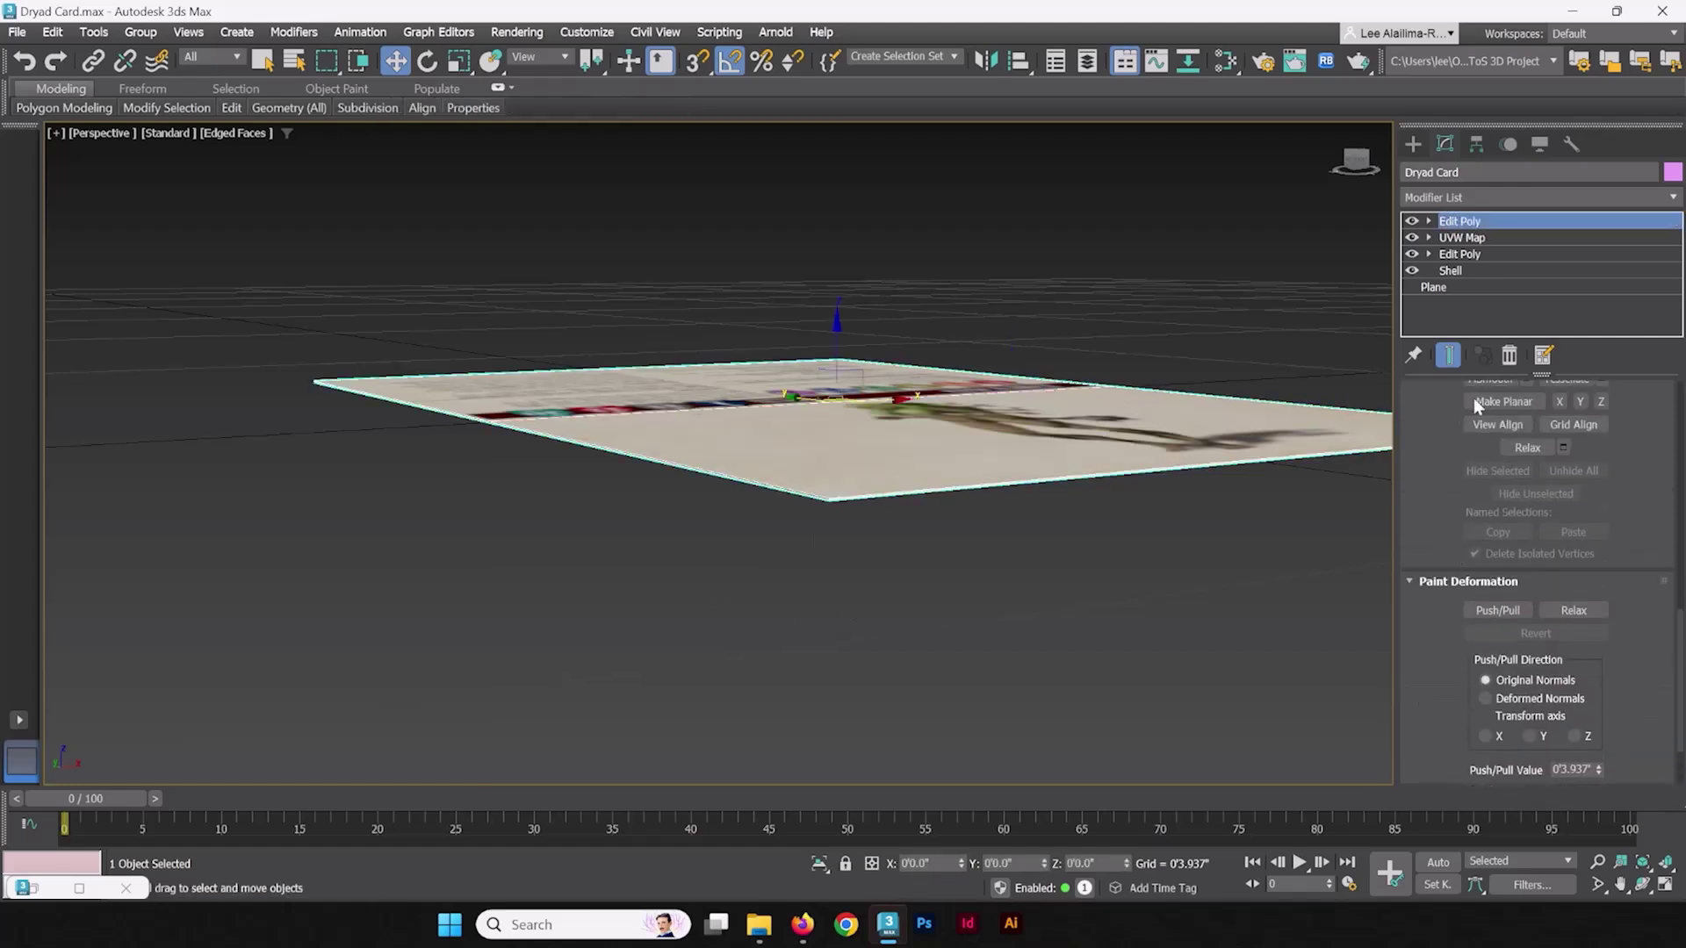
pyautogui.scroll(15, 1445, 440)
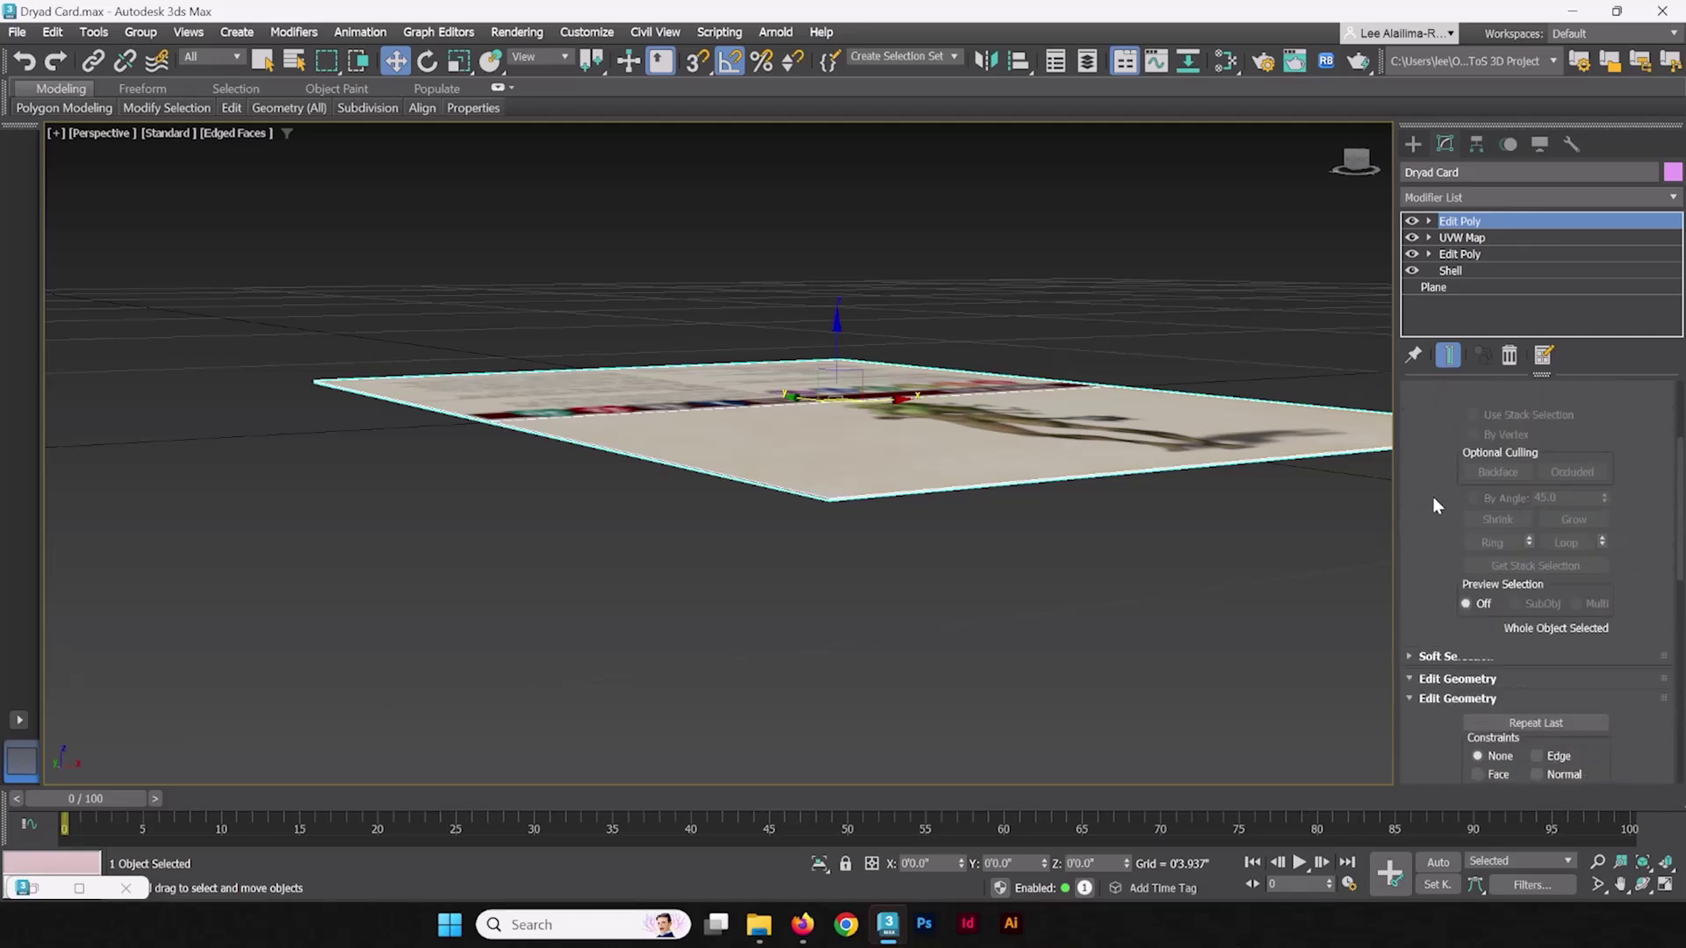
pyautogui.click(1558, 528)
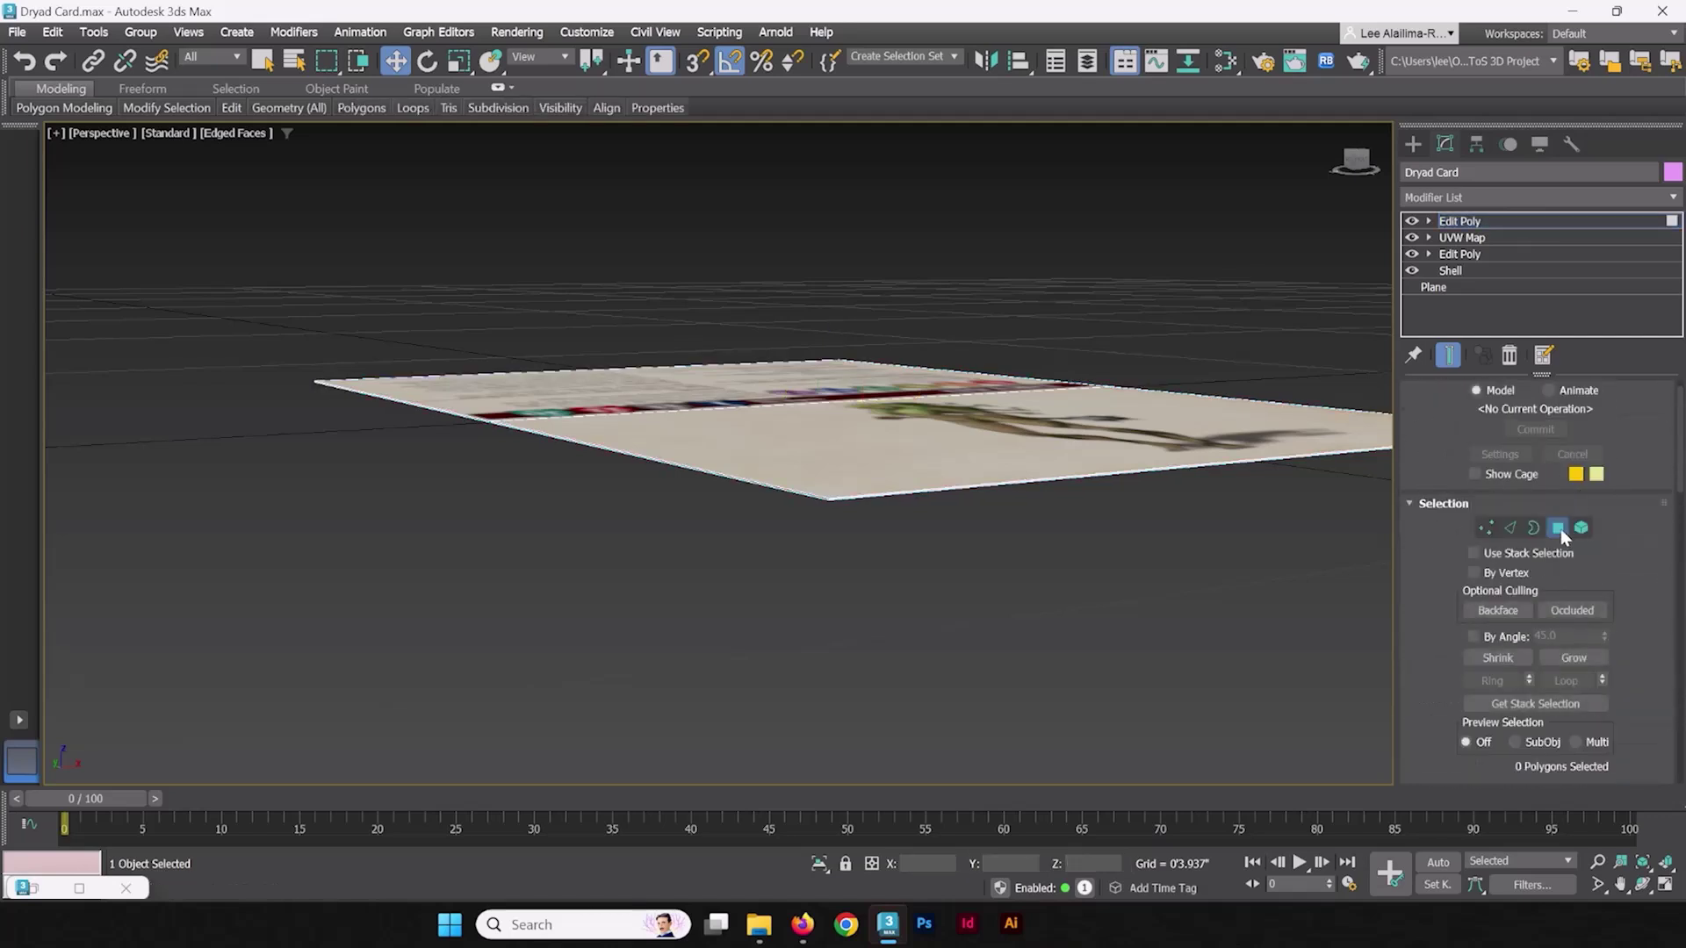
pyautogui.click(822, 446)
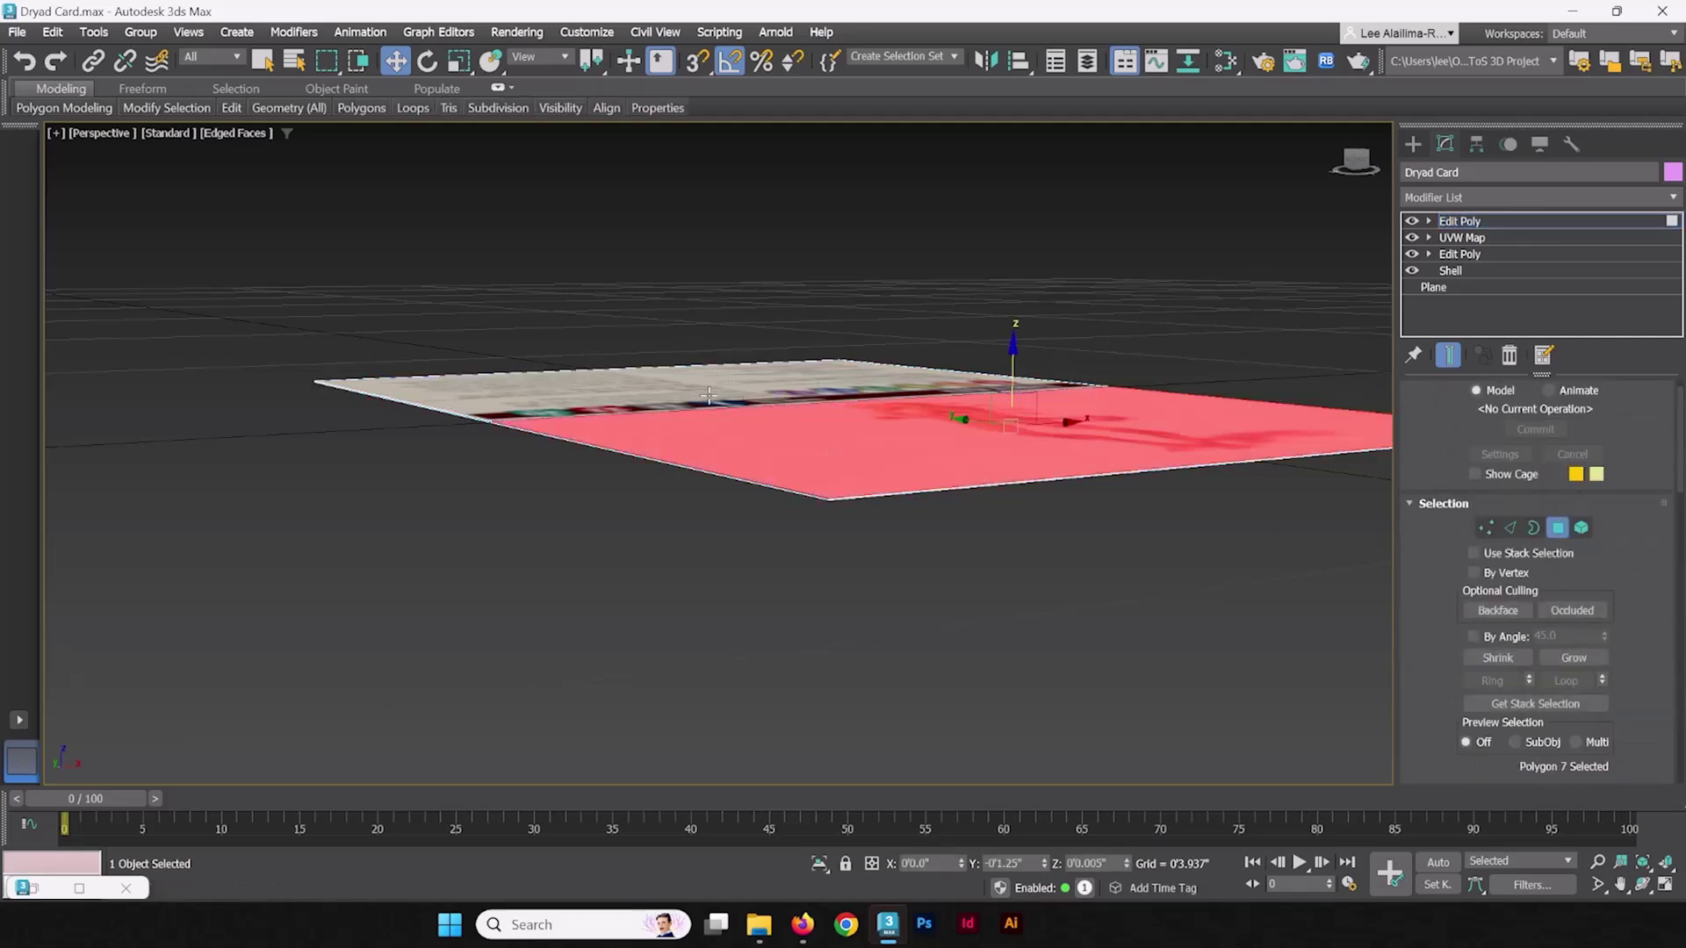
pyautogui.keyDown('ctrl'); pyautogui.click(709, 395); pyautogui.keyUp('ctrl')
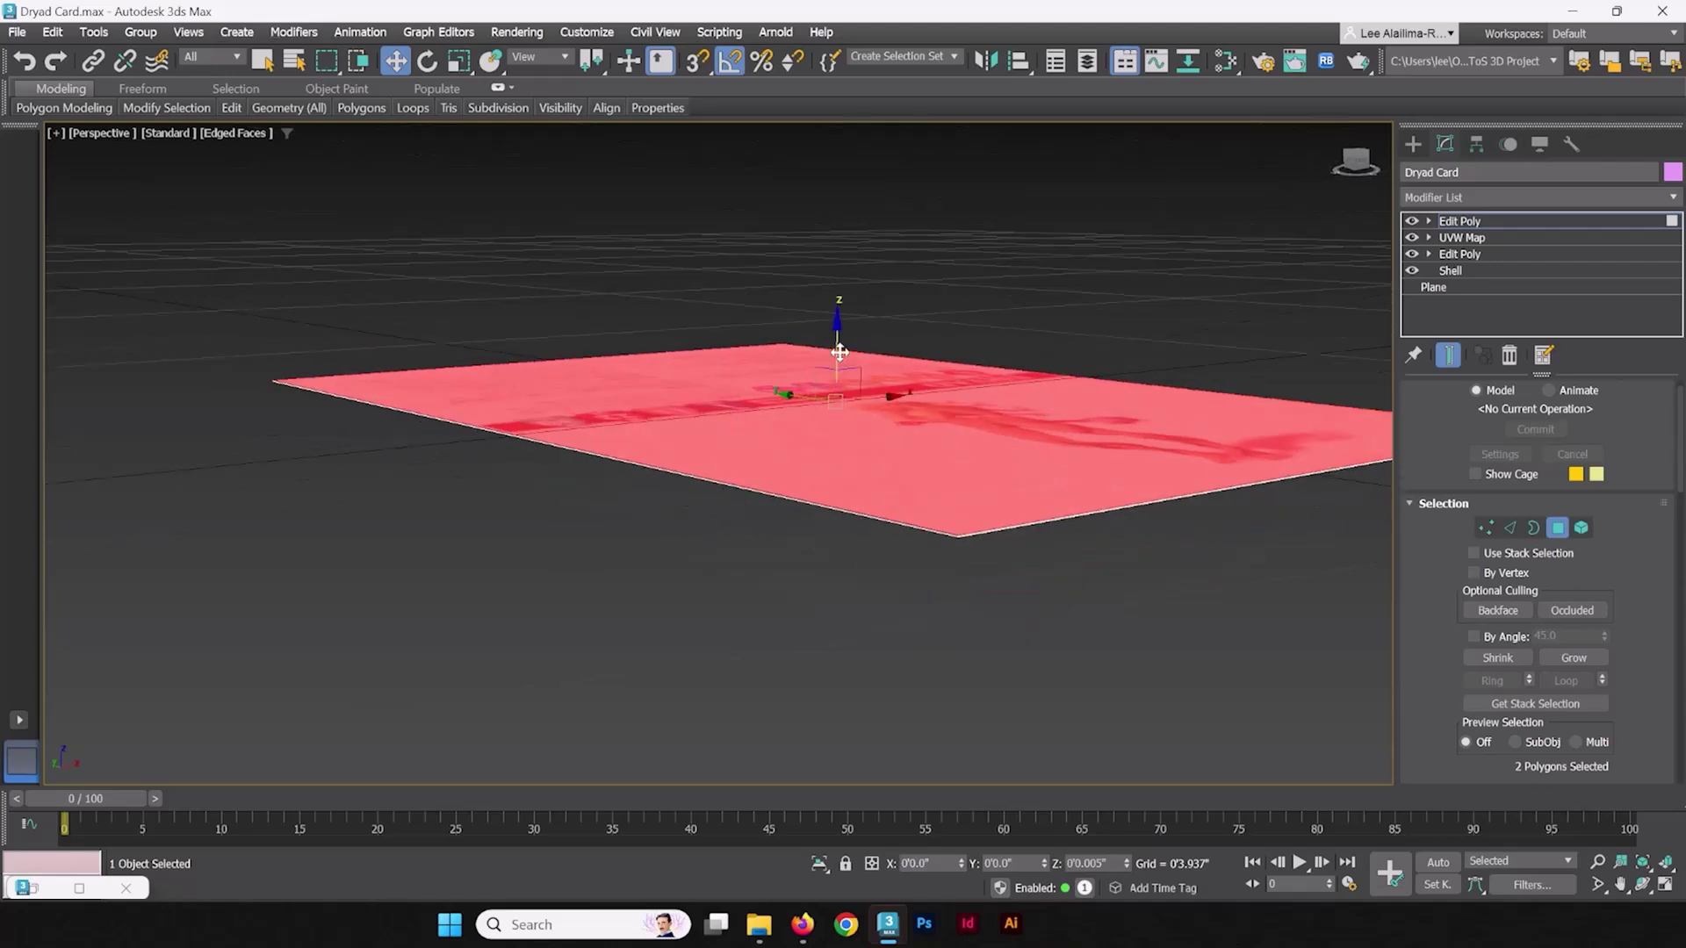
pyautogui.moveTo(839, 352); pyautogui.dragTo(825, 166)
pyautogui.moveTo(1141, 305); pyautogui.dragTo(1142, 369, button='middle')
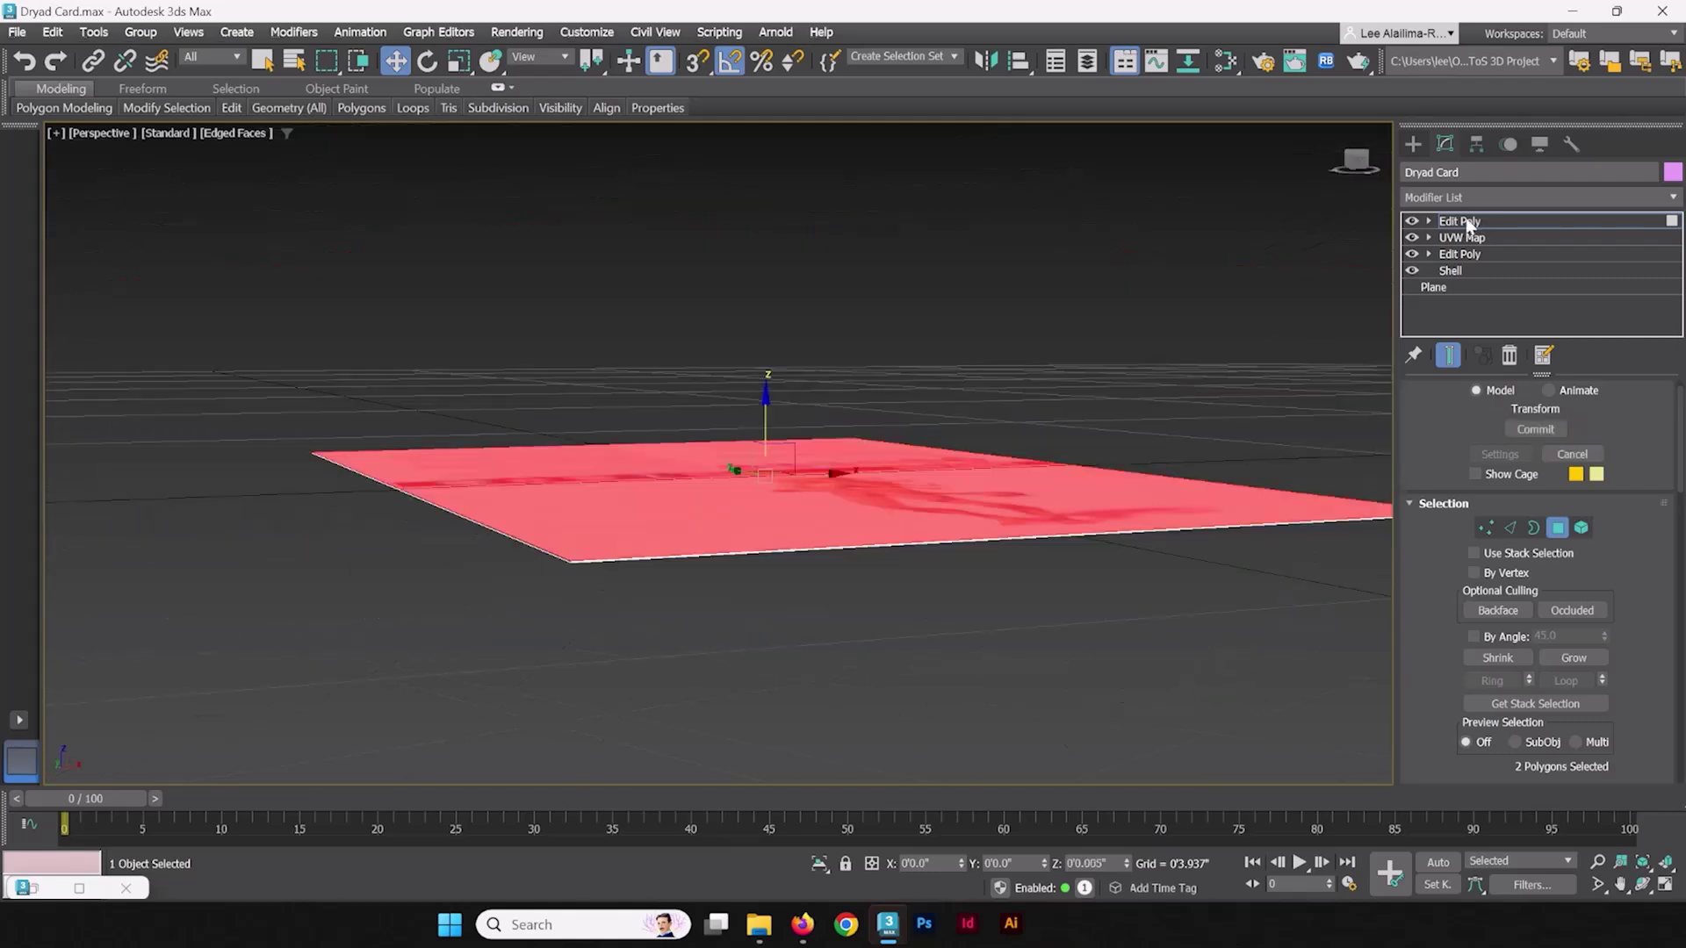
pyautogui.click(1462, 221)
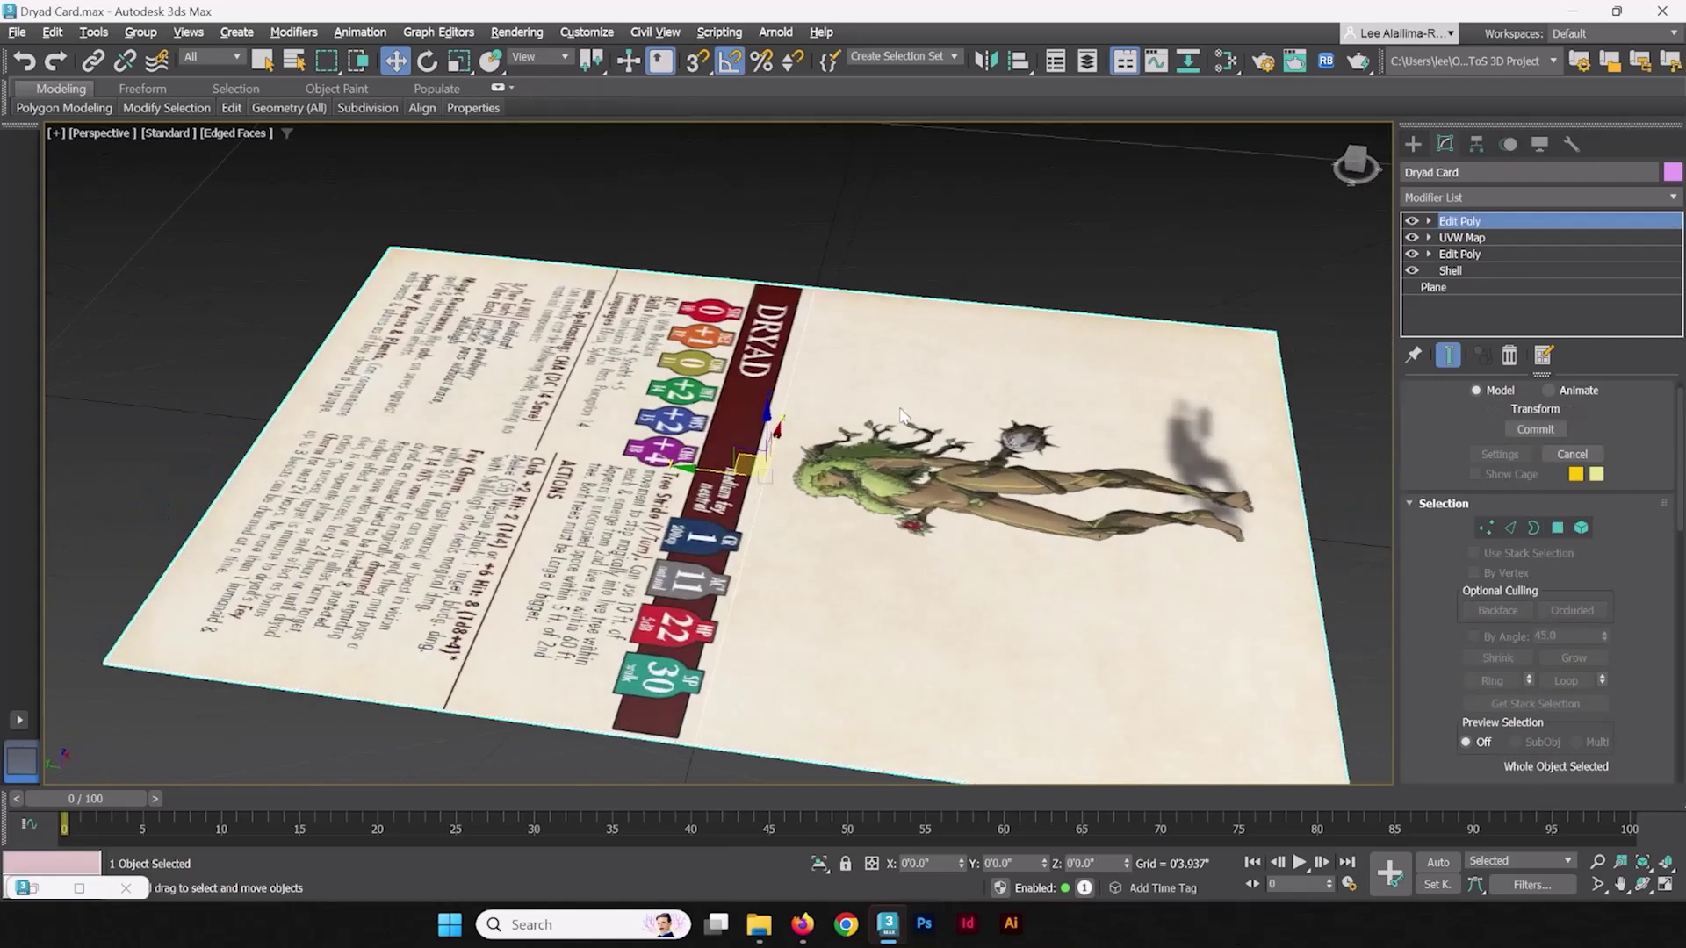